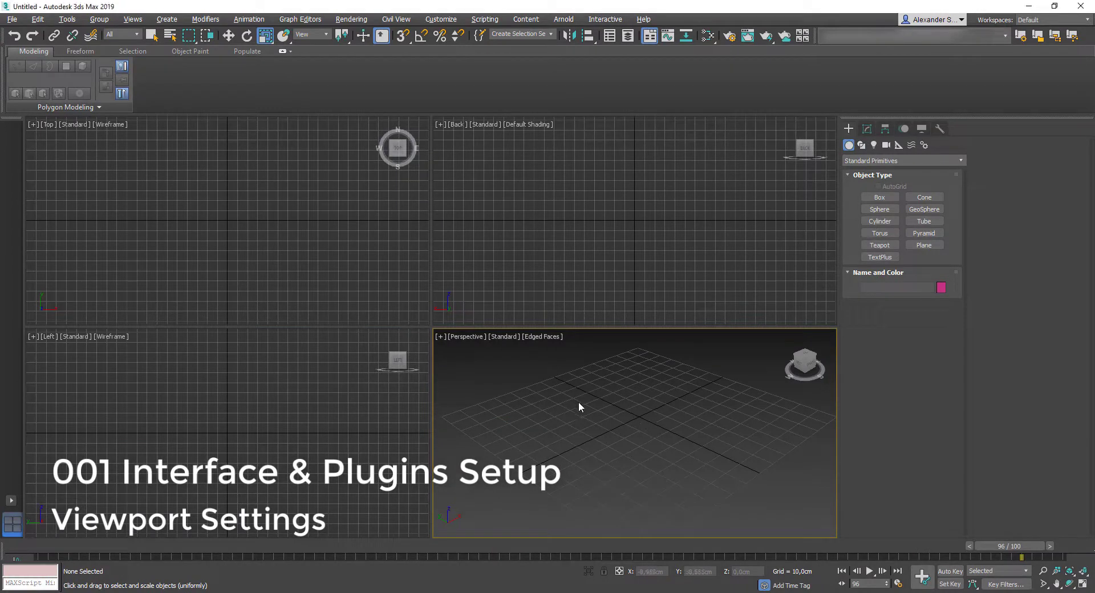
Step: Maximize the Perspective viewport and set its baked procedural maps, texture maps and background/environment display resolutions to 8196 pixels
key(alt+w)
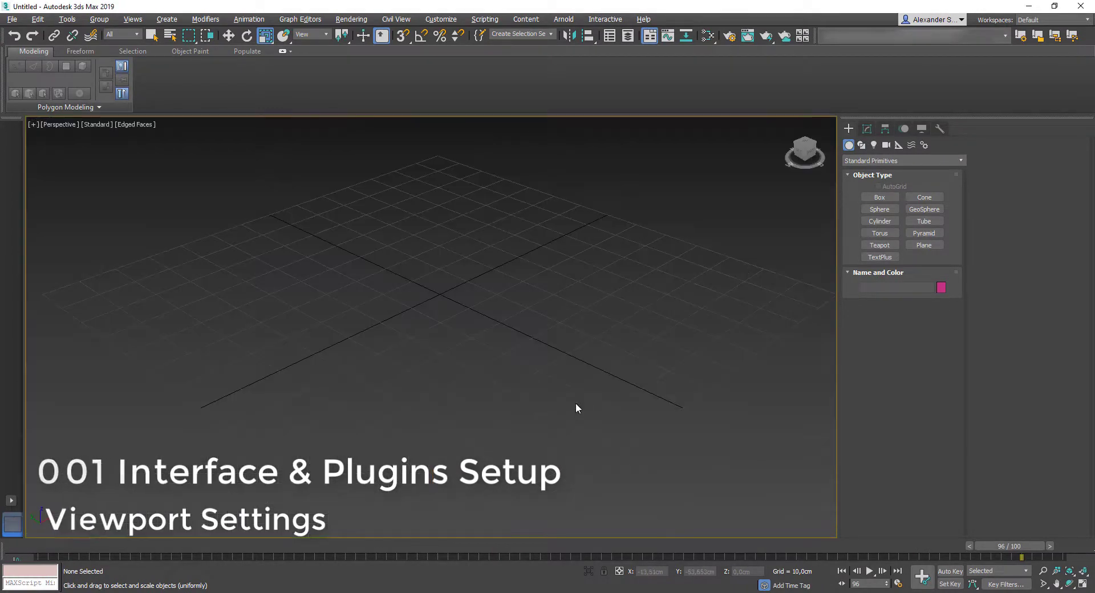
click(98, 124)
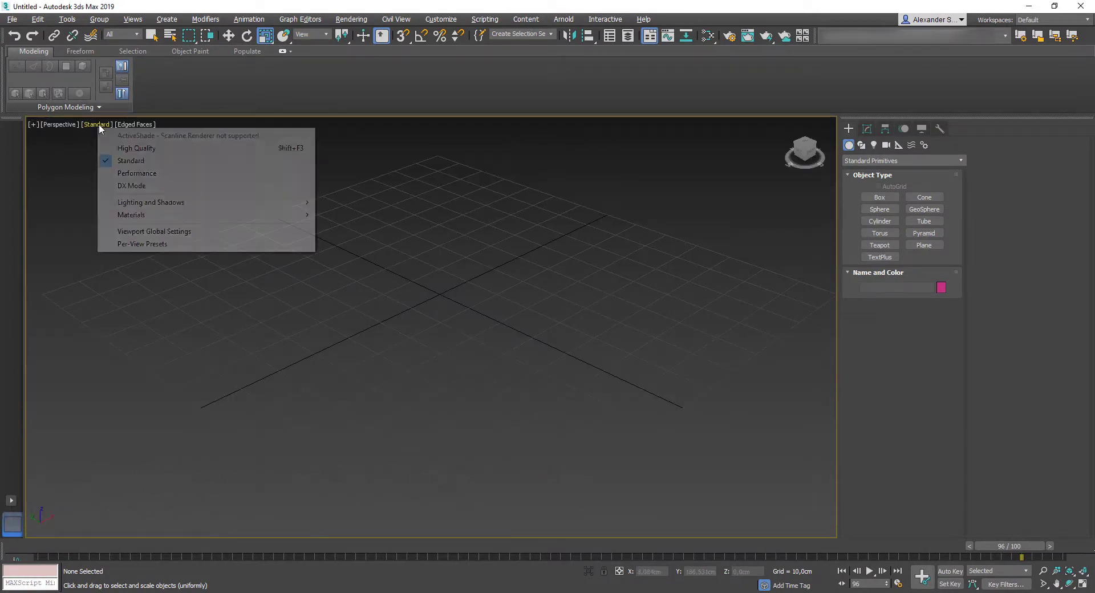
click(204, 233)
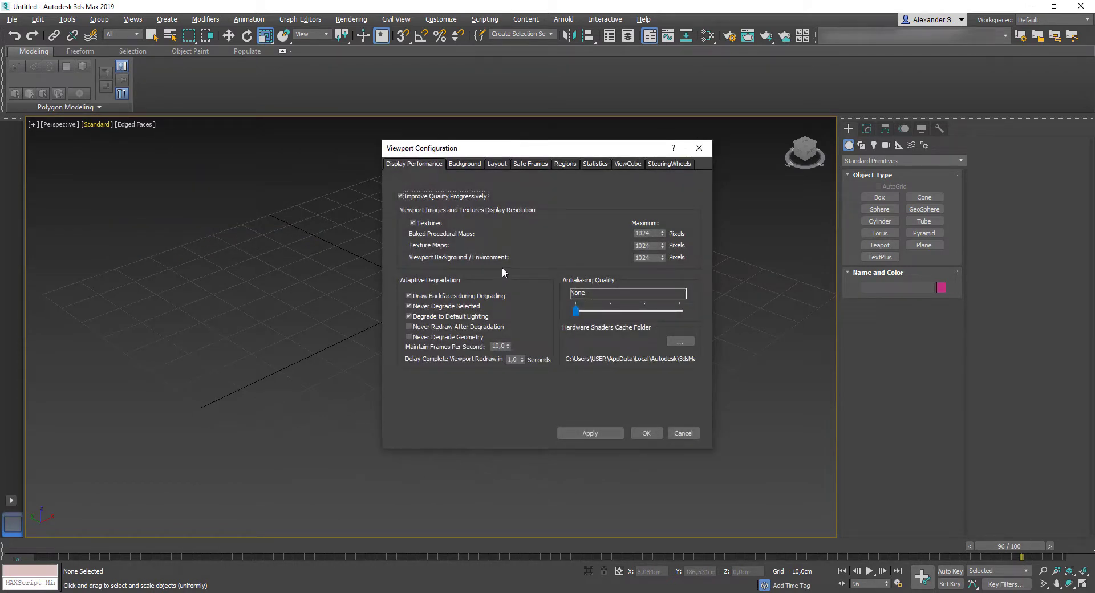
double_click(650, 232)
text(8196)
click(647, 245)
text(819)
double_click(650, 257)
text(8196)
Step: Apply 8X - High Quality antialiasing and switch the active view's background to the customized user interface solid color
drag(575, 311, 705, 315)
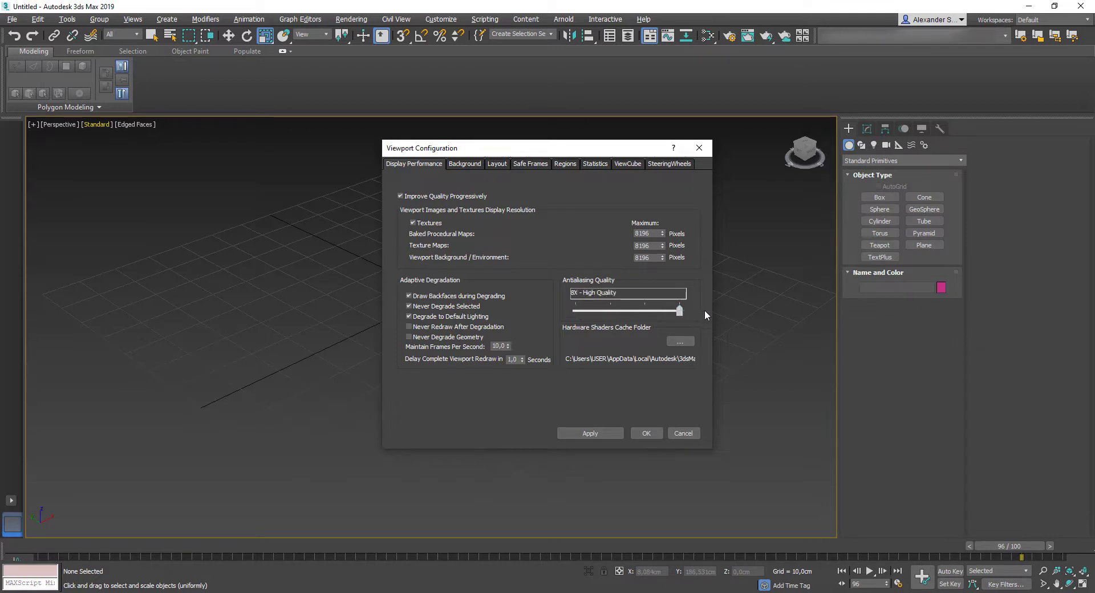
click(601, 429)
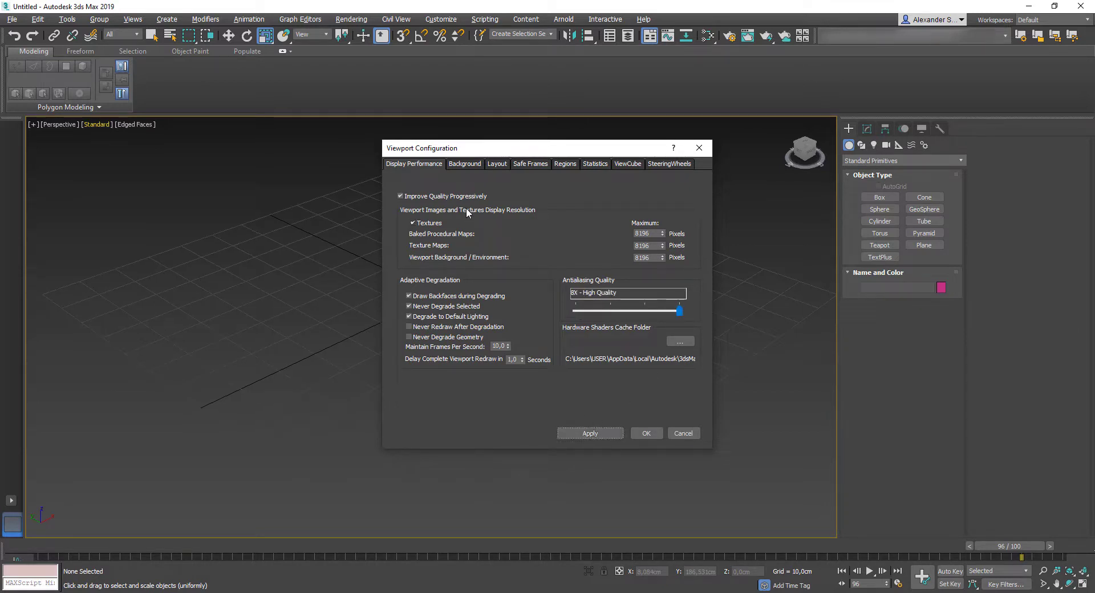
click(466, 165)
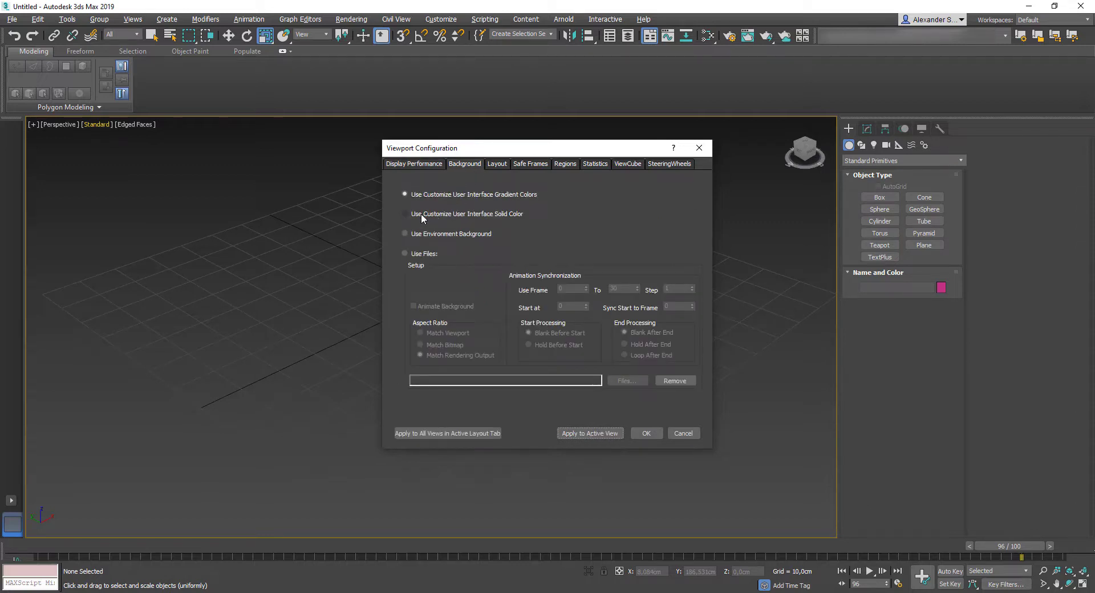
click(515, 215)
click(593, 434)
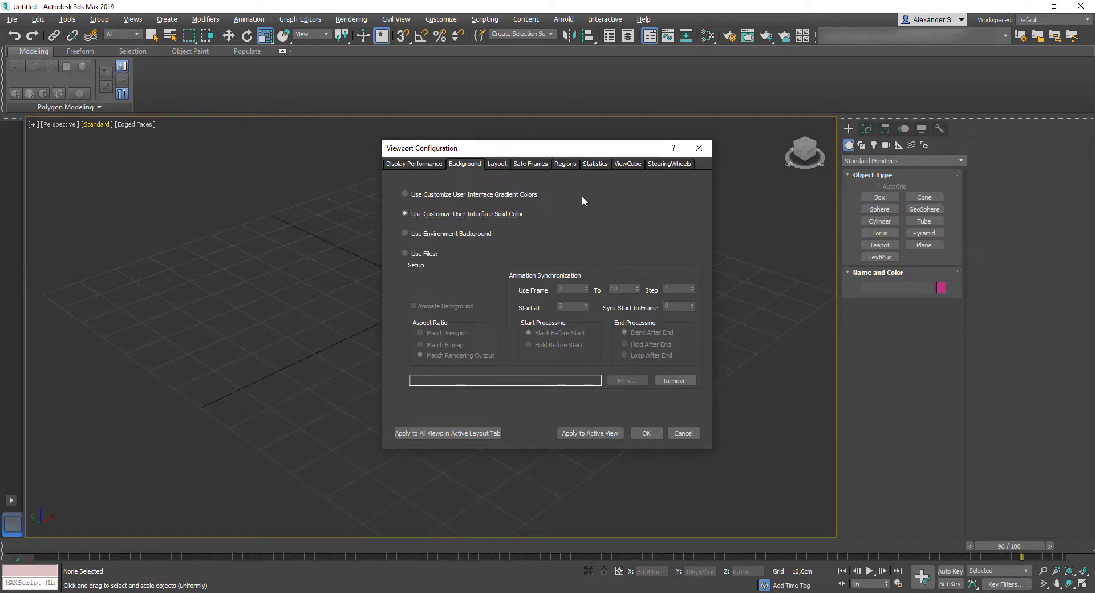
Step: Enable Triangle Count in the viewport statistics setup, apply it and close the viewport configuration
click(596, 162)
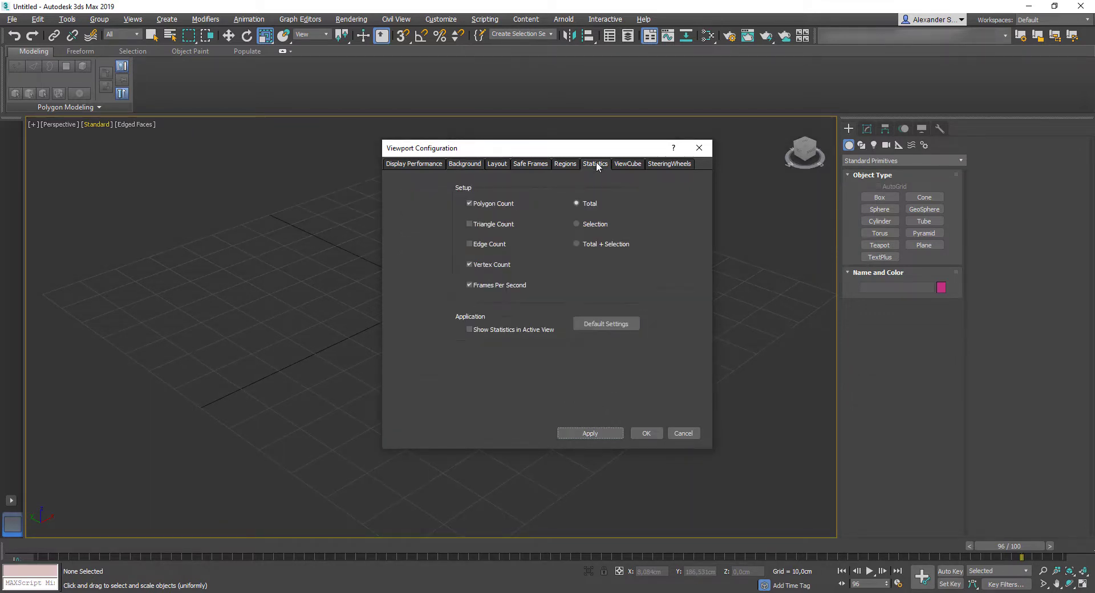
click(493, 228)
click(611, 432)
click(646, 433)
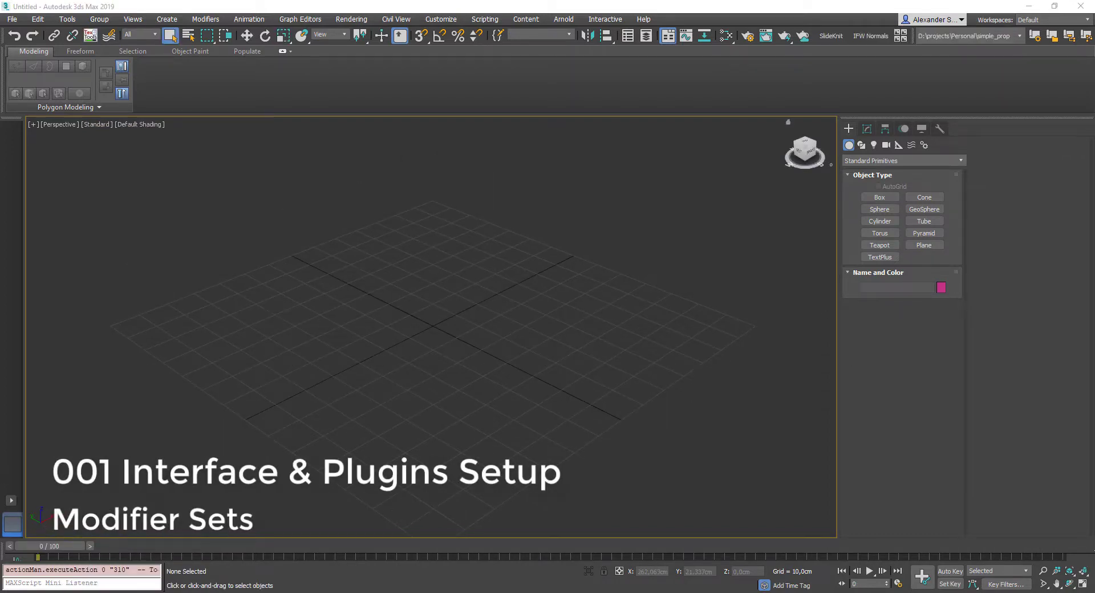
Step: Show the modifier set as buttons for modifying objects
click(865, 129)
click(928, 254)
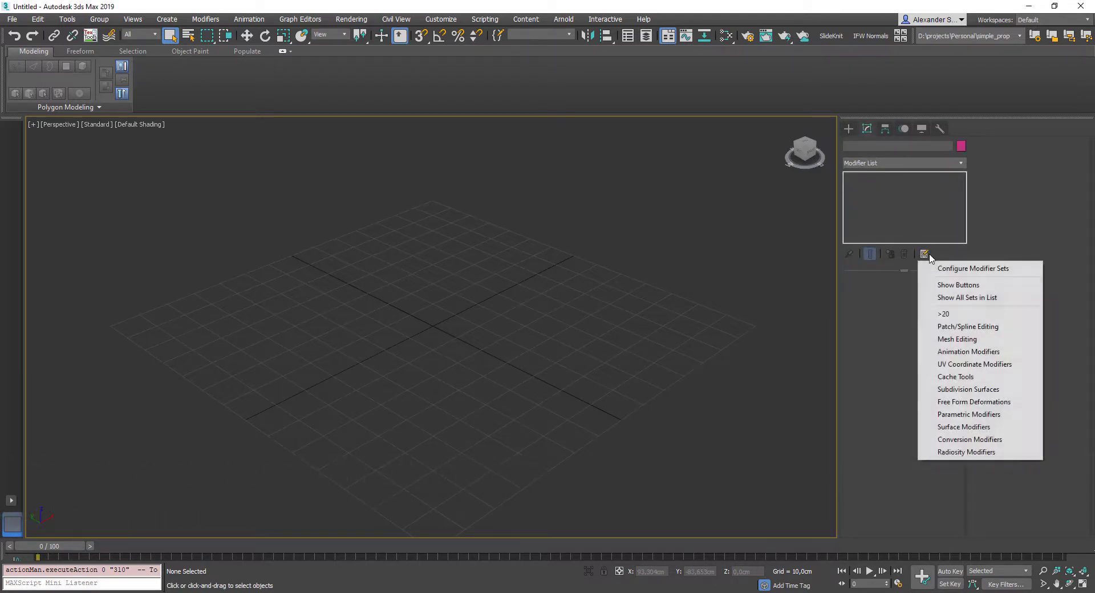
click(962, 288)
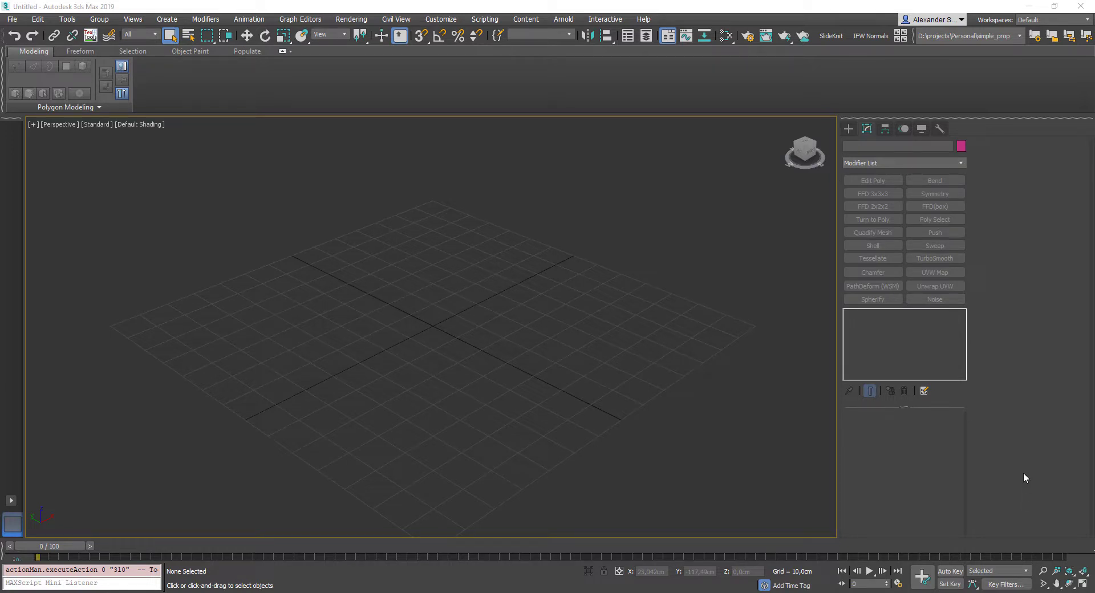
Step: Open the modifier sets configuration and set the total number of buttons to 5
click(922, 394)
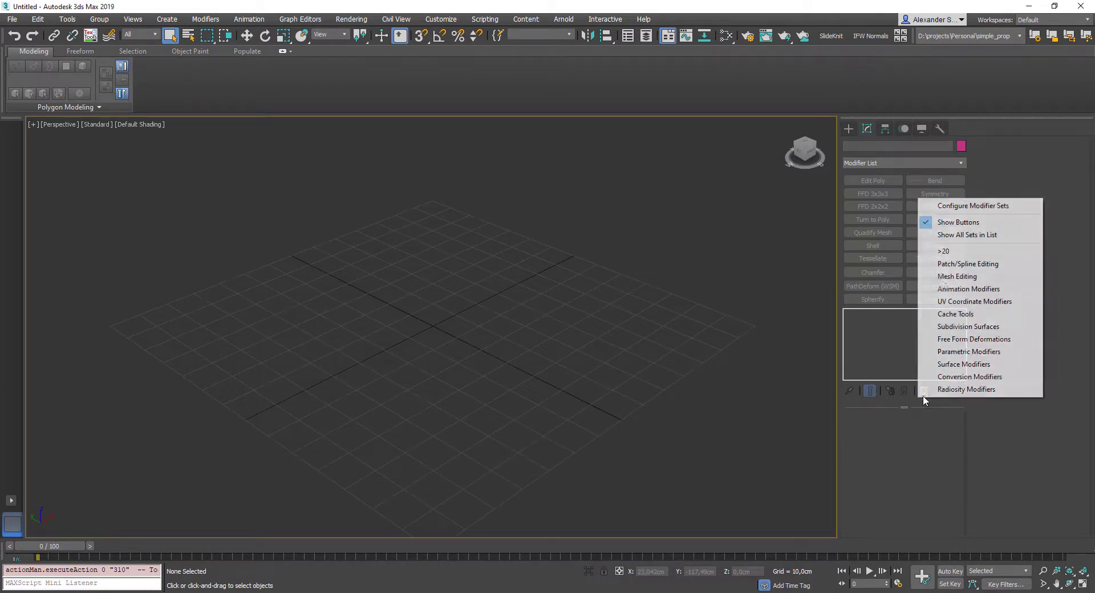
click(956, 208)
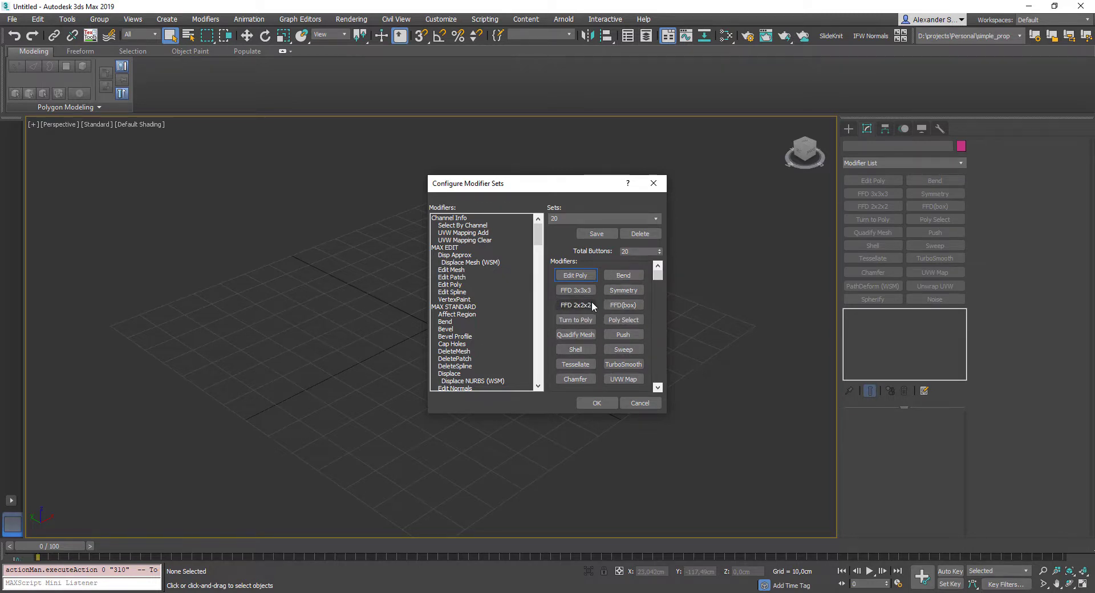
click(596, 403)
double_click(635, 251)
text(5)
key(Return)
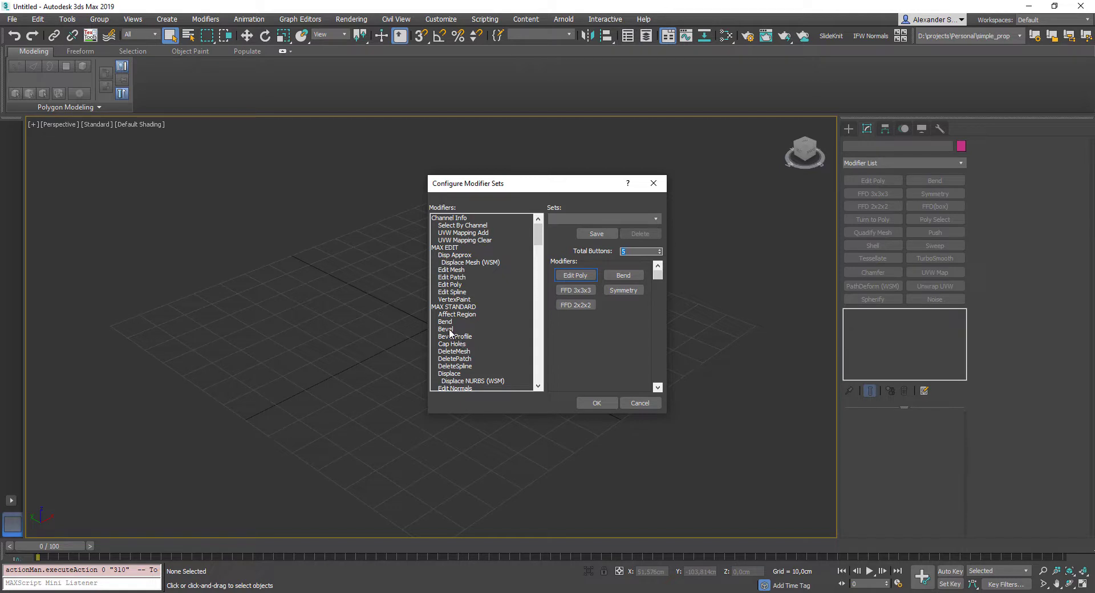
Step: Assign the Bevel modifier to the Edit Poly button and Taper to the Bend button
drag(443, 329, 576, 275)
drag(479, 308, 483, 311)
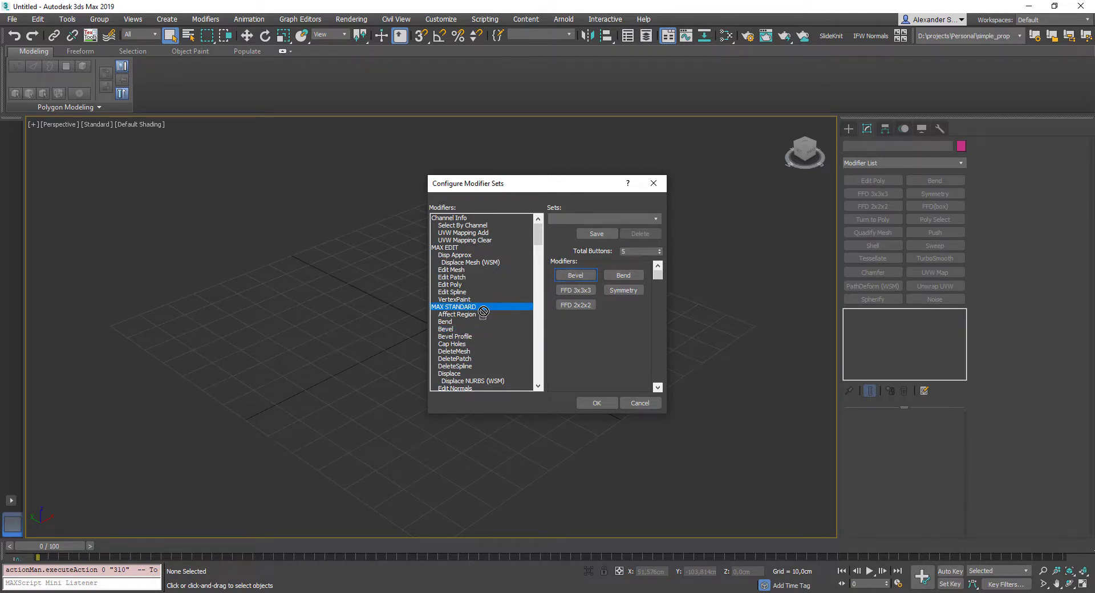
key(t)
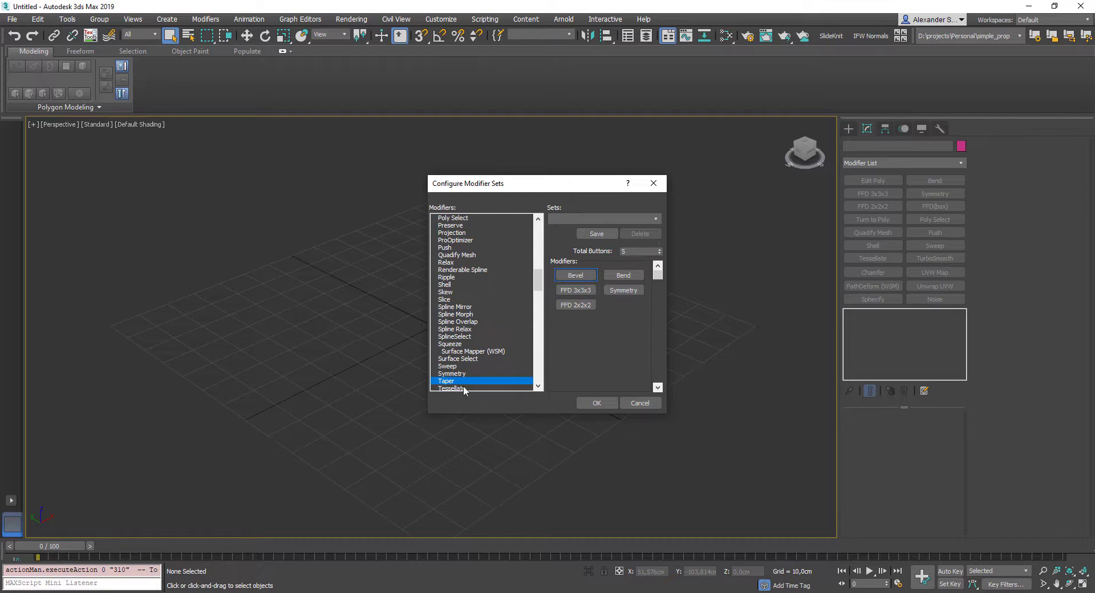
drag(462, 382, 624, 278)
Step: Keep the five-button modifier set under the name 5 and confirm the configuration
click(656, 219)
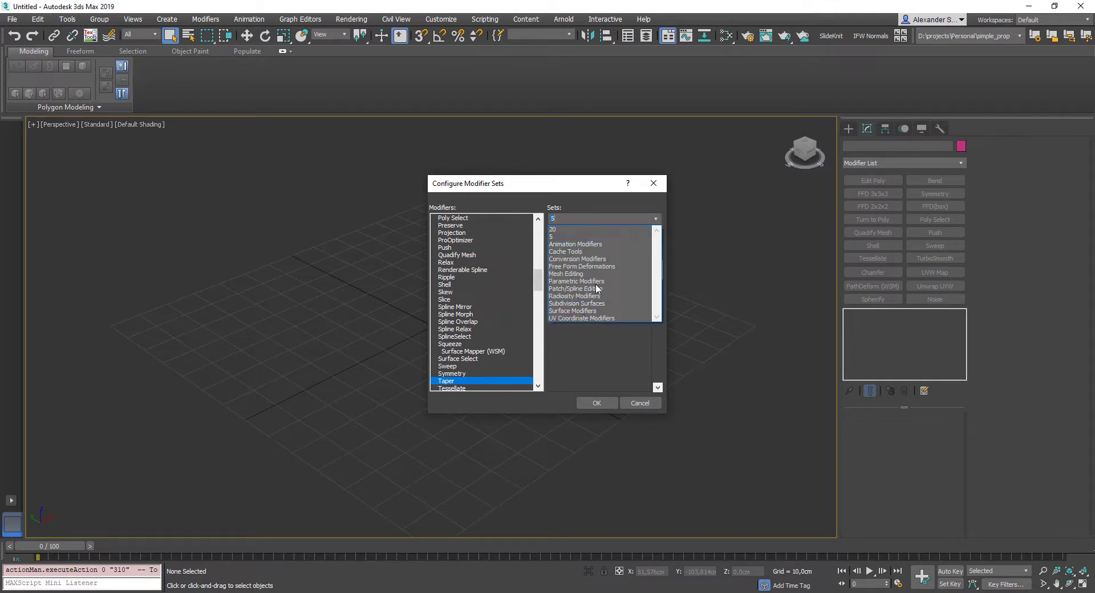
click(589, 216)
click(596, 403)
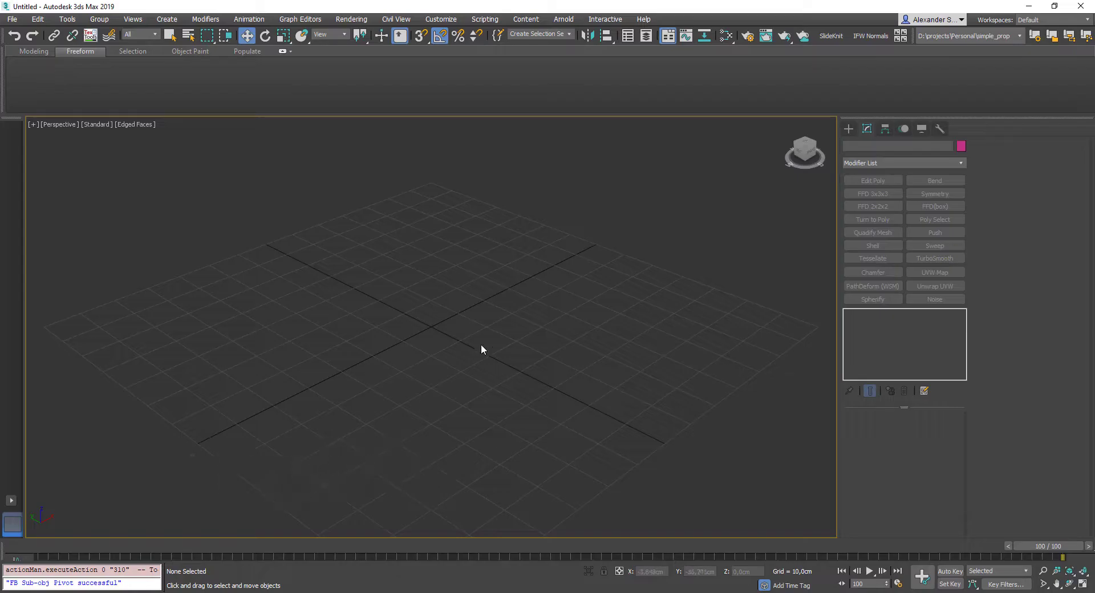
Step: Create a large box primitive near the middle of the grid in the Perspective viewport
right_click(459, 292)
click(480, 250)
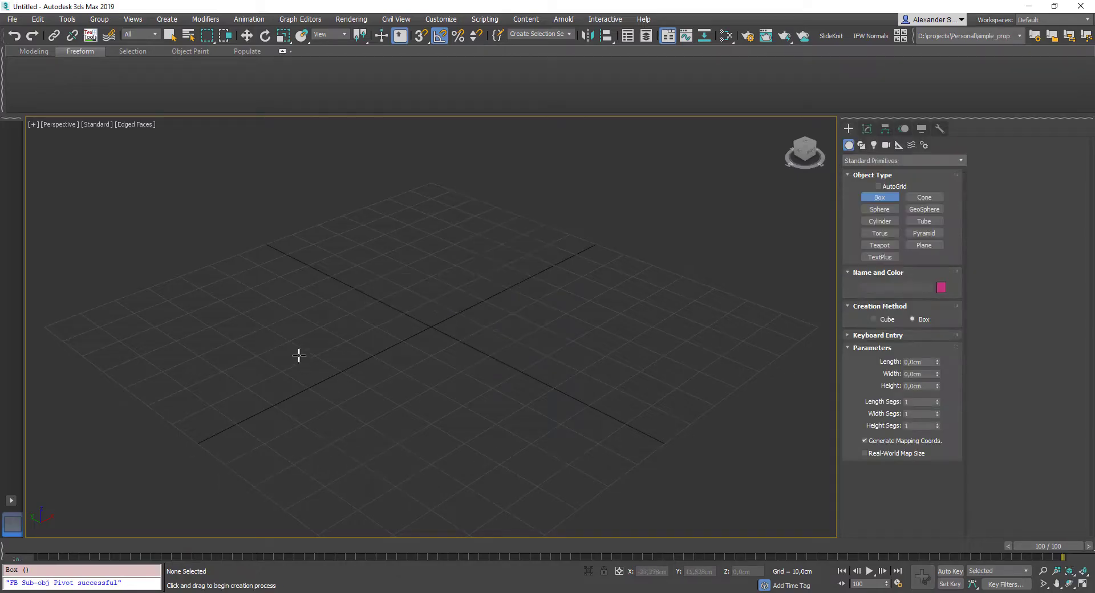
drag(298, 350, 650, 327)
click(622, 215)
right_click(622, 216)
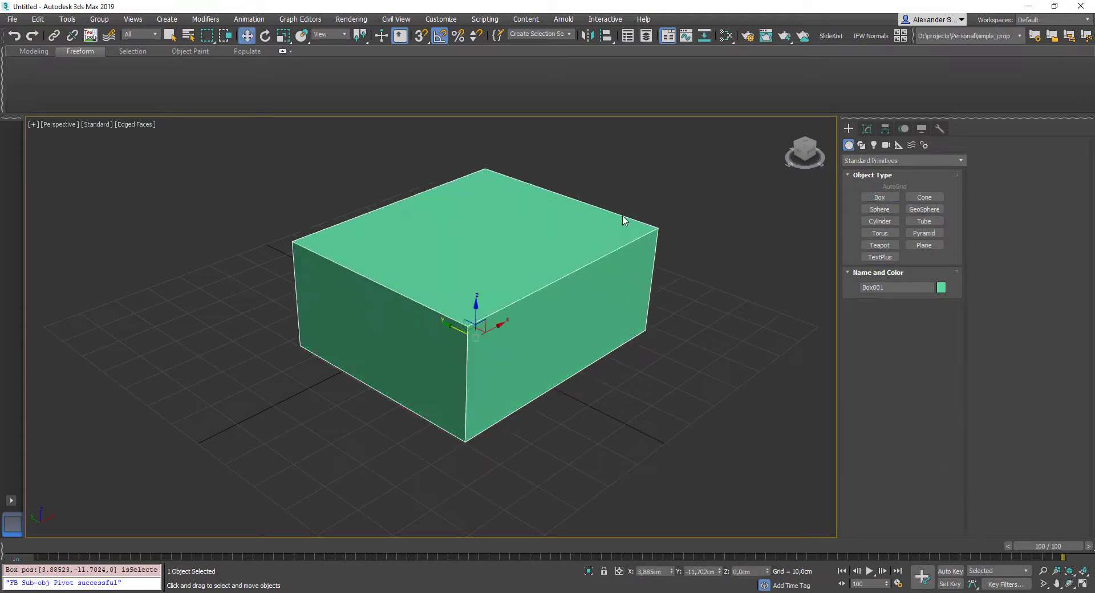
Step: Convert the box to an editable poly and give its upper front edge a wide chamfer
key(ctrl+e)
key(2)
click(591, 262)
key(ctrl+shift+c)
drag(557, 277, 531, 207)
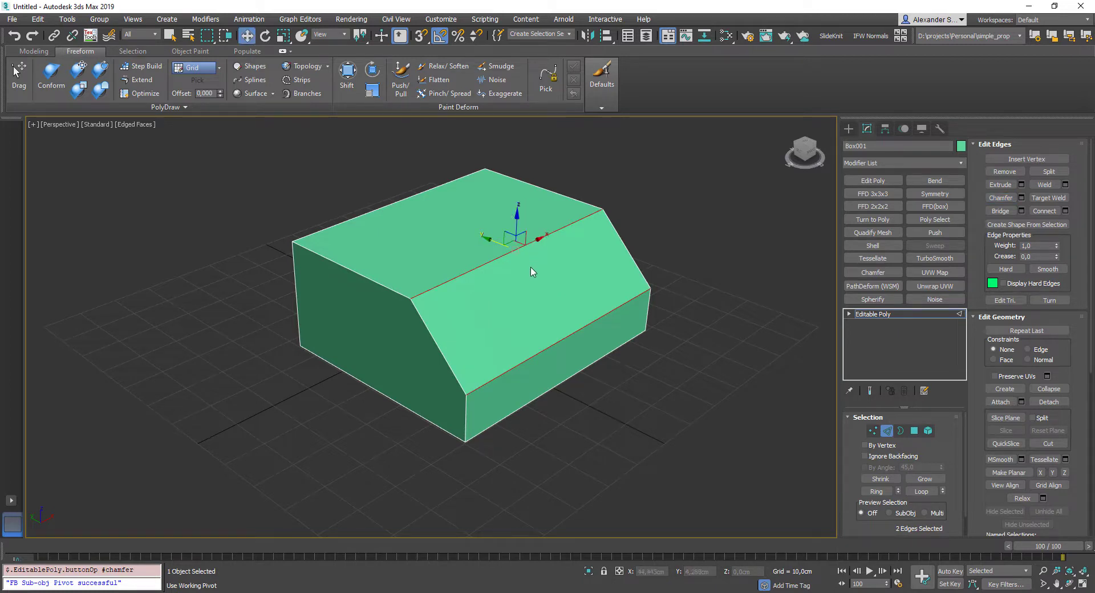
Step: Select the sloped chamfer polygon and align the working pivot to it with the sub-object pivot script
alt+middle_drag(535, 312, 563, 326)
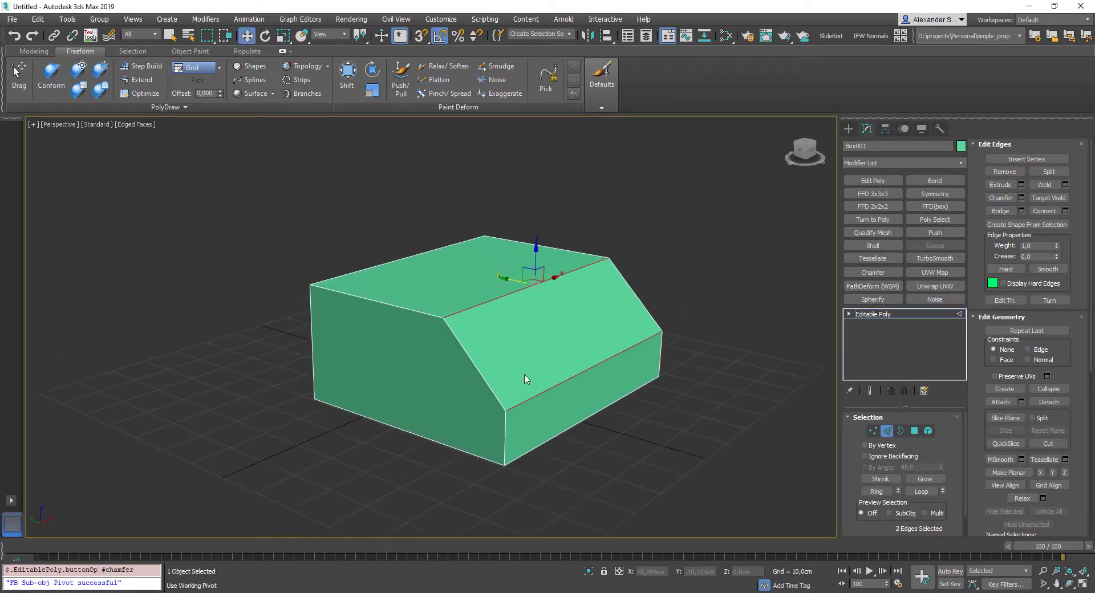
click(504, 296)
alt+middle_drag(539, 310, 556, 300)
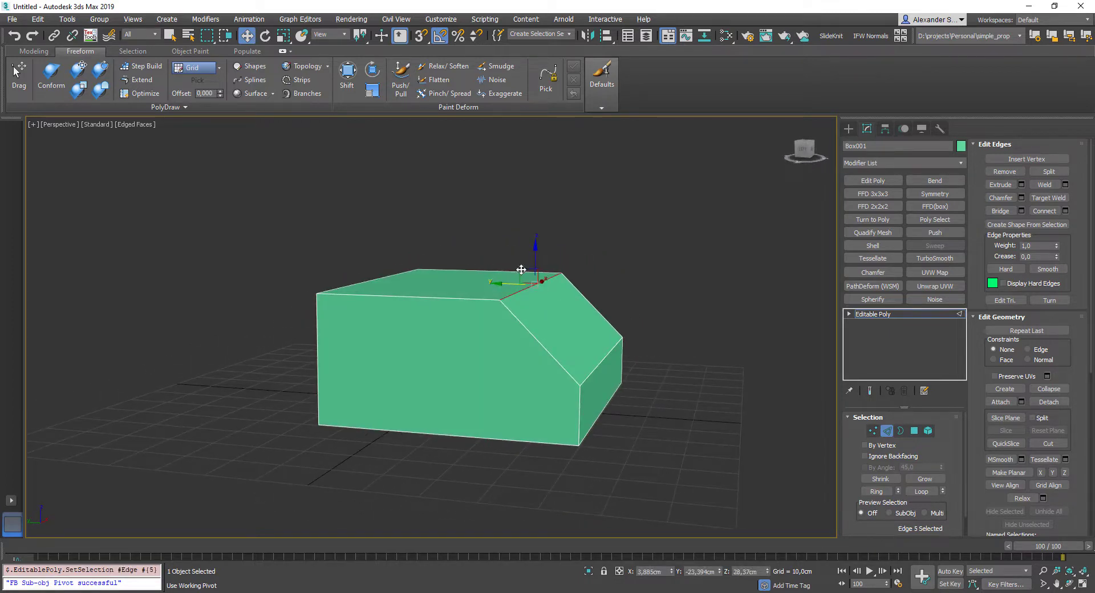
click(616, 338)
alt+middle_drag(566, 320, 530, 361)
key(4)
click(516, 342)
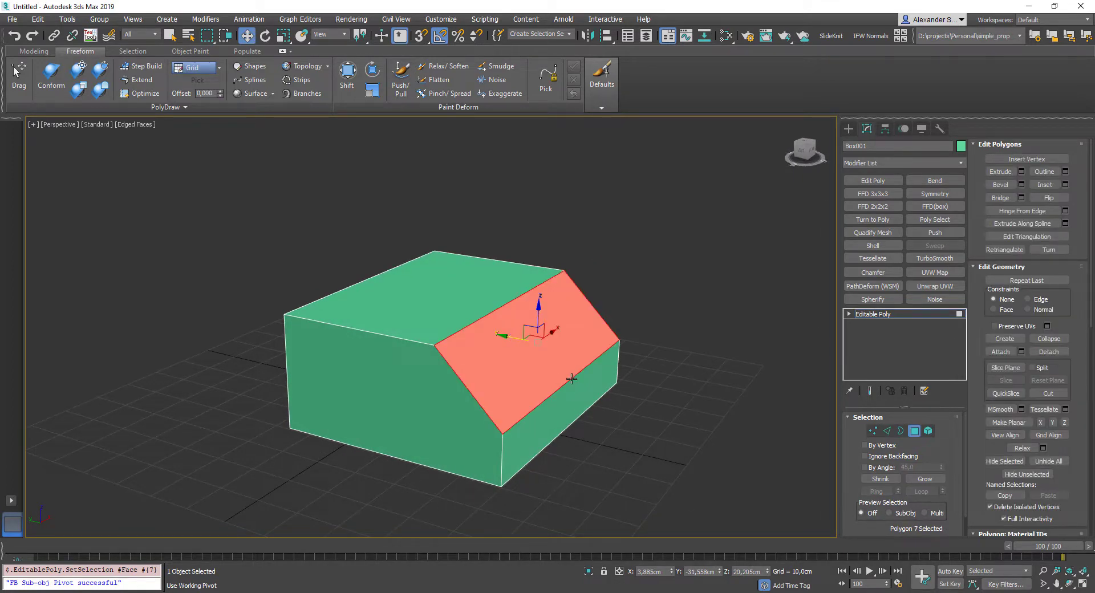
key(alt+w)
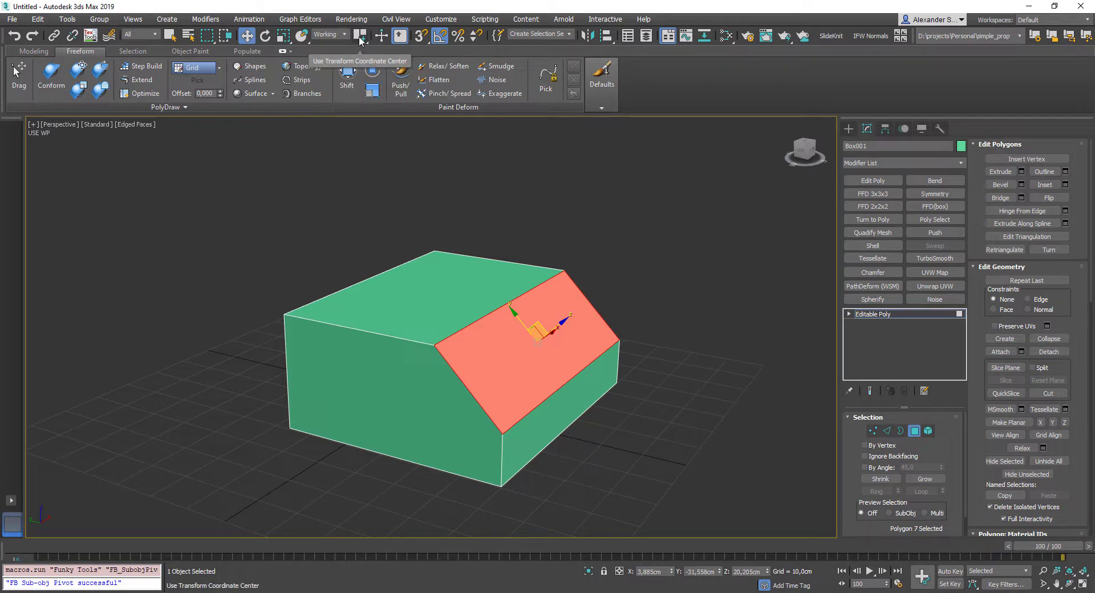
Step: Try moving the chamfer's upper edge with the working pivot, and reset the reference coordinate system
key(2)
click(489, 313)
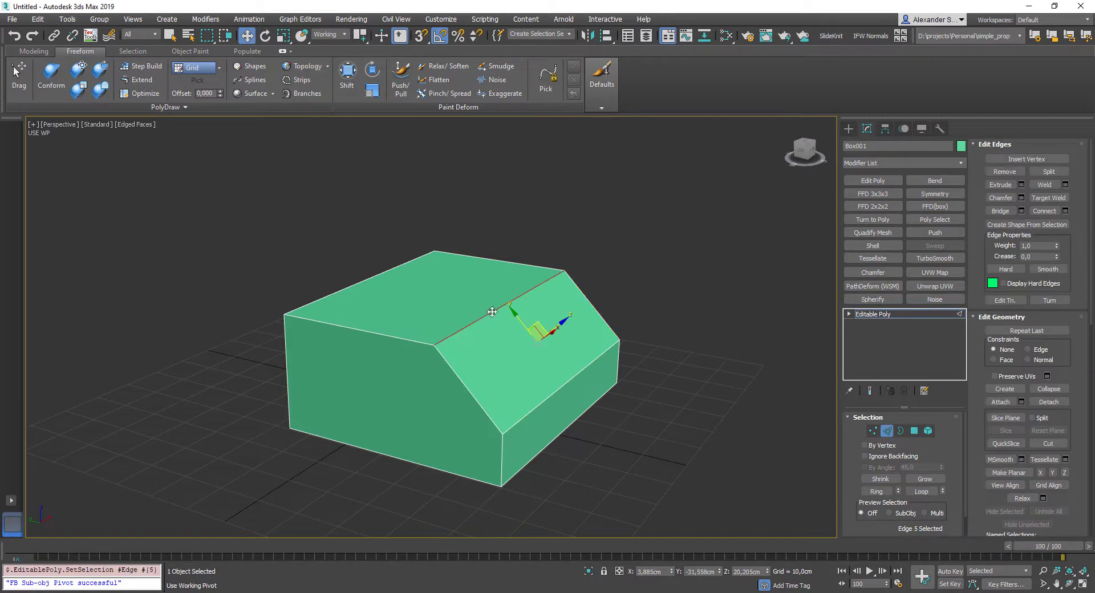
drag(515, 314, 545, 317)
key(ctrl+z)
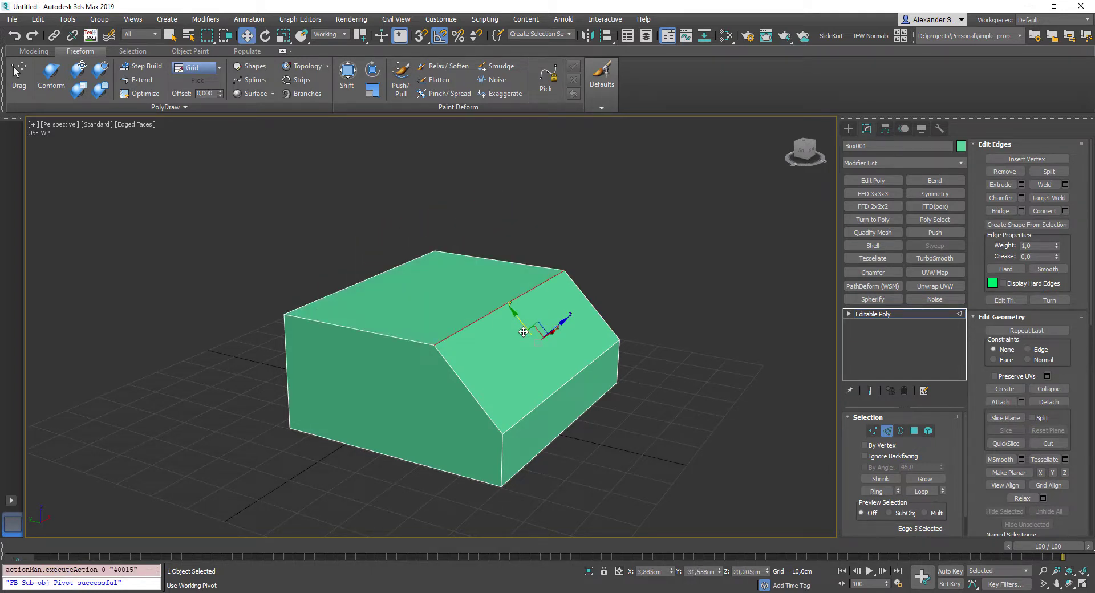
key(d)
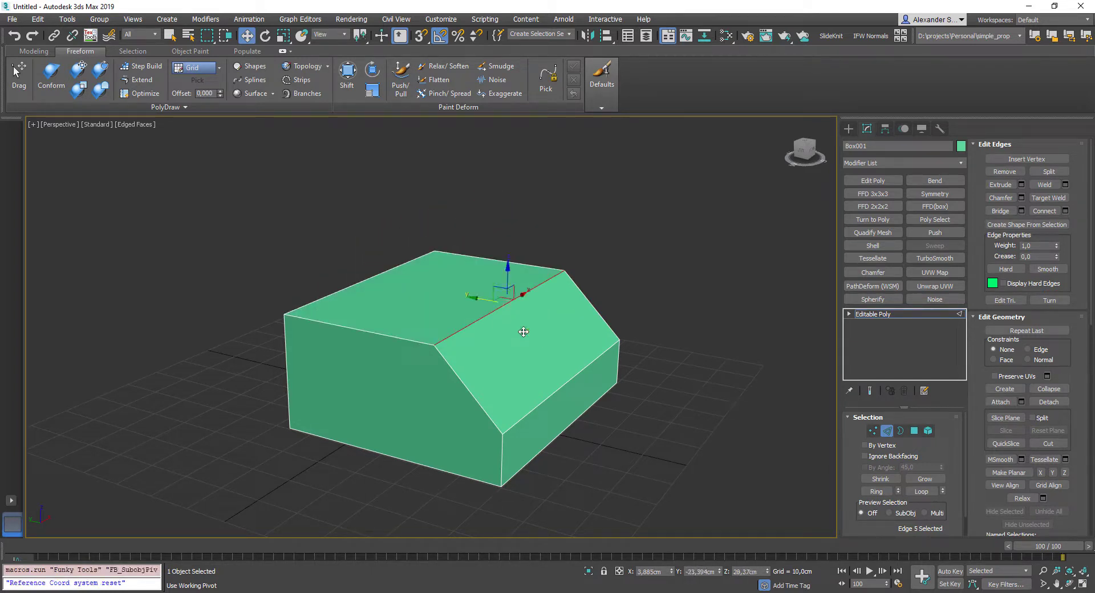
Step: In pivot editing mode, align the box's object pivot to the sloped polygon, and return to whole-object level
alt+middle_drag(585, 326, 576, 327)
click(692, 338)
alt+middle_drag(475, 397, 431, 428)
key(Insert)
key(4)
click(505, 397)
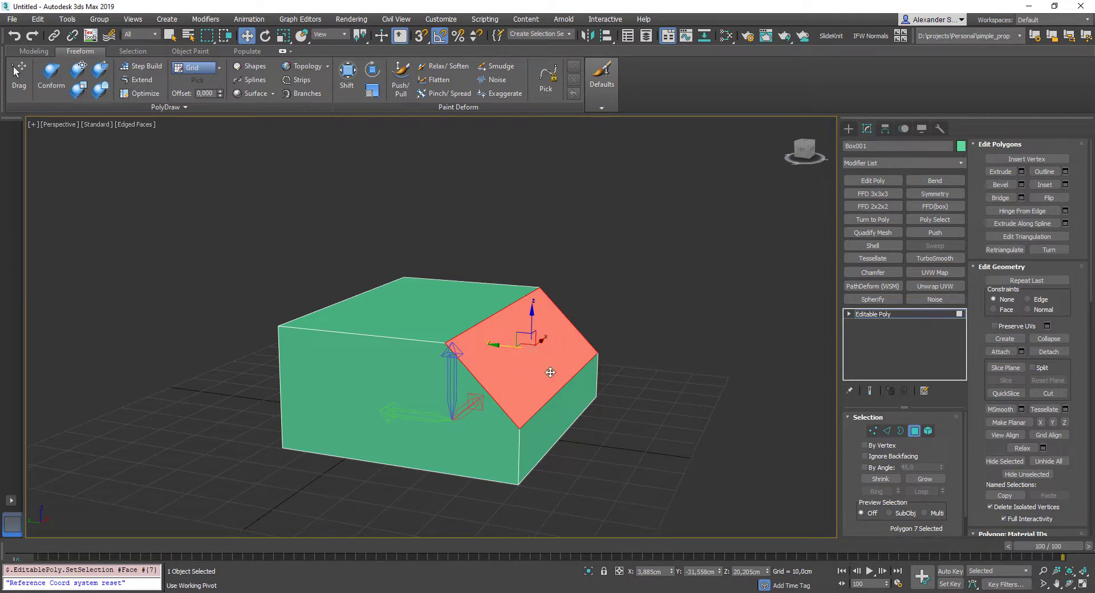
key(Insert)
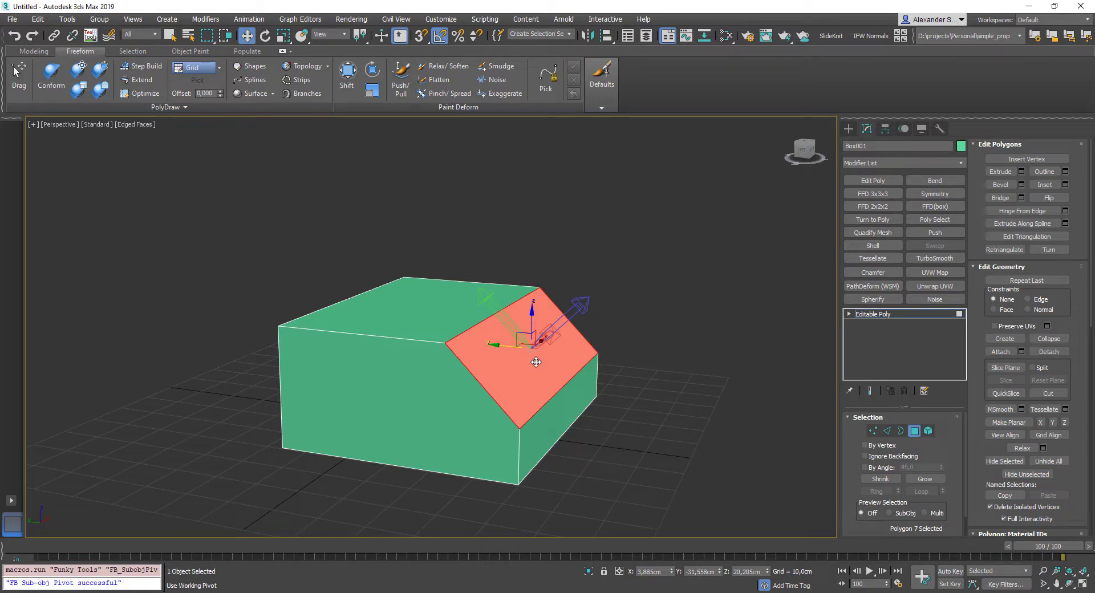
key(Insert)
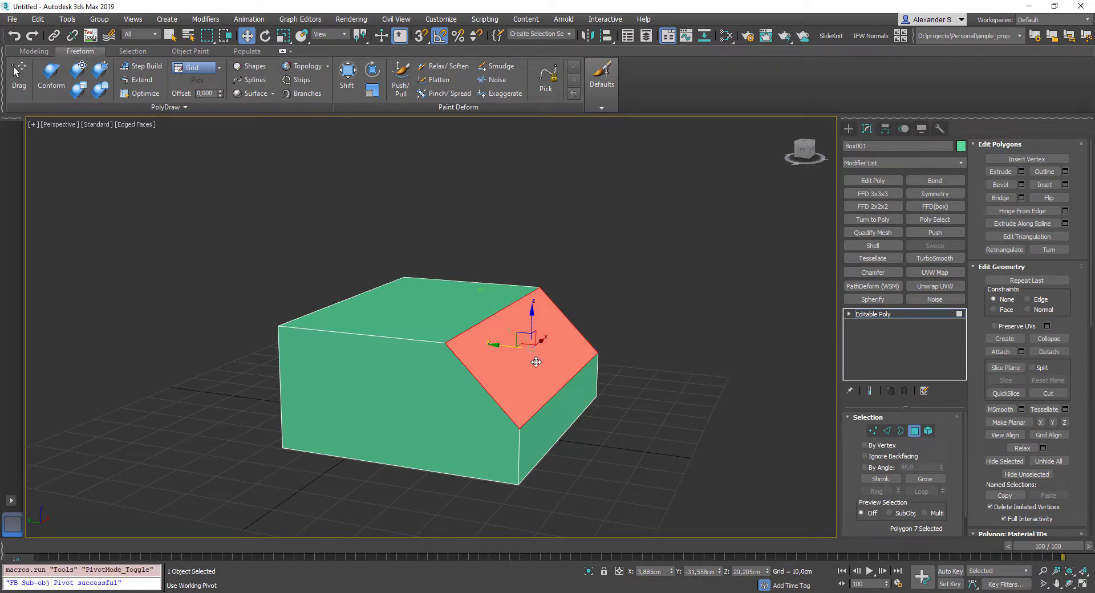
key(4)
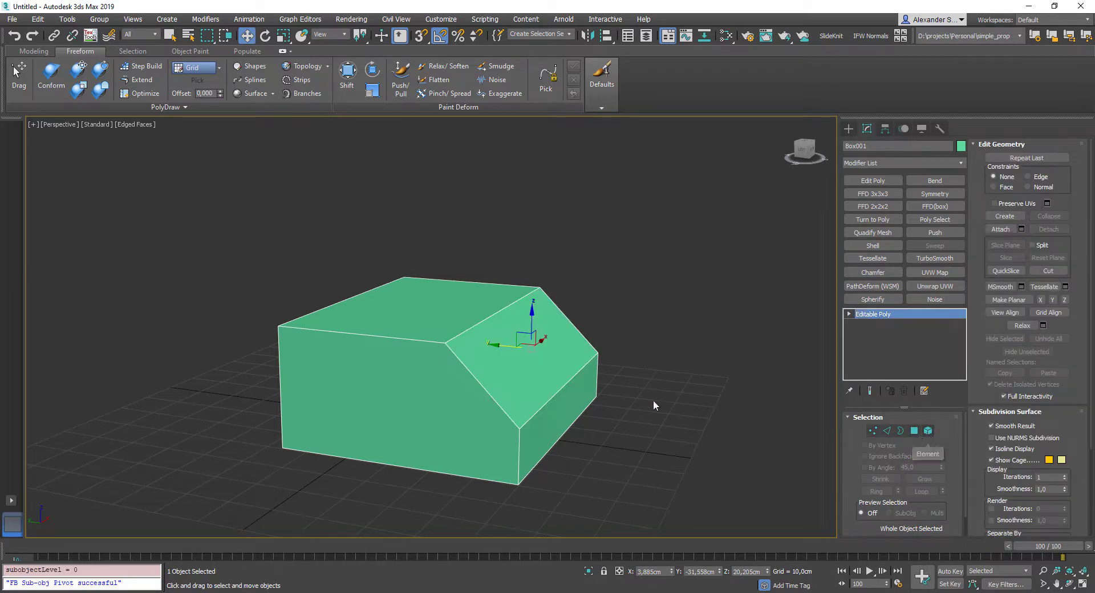
Step: Switch the reference coordinate system to Local and test moving the box along its pivot axes, undoing the move
alt+middle_drag(596, 370, 583, 375)
key(alt+l)
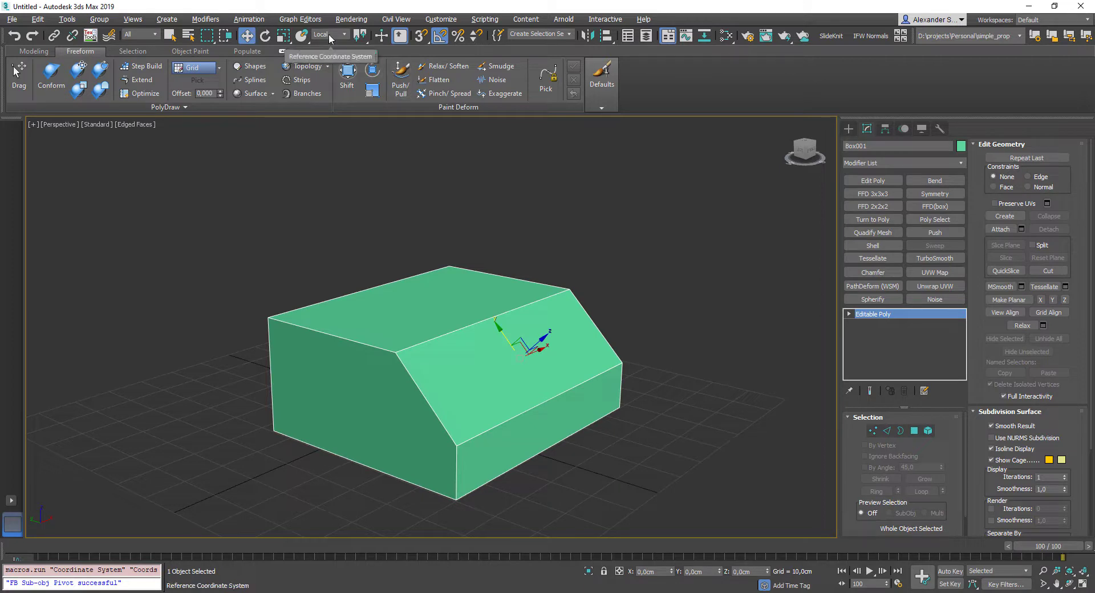
mouse_move(501, 337)
alt+middle_down()
mouse_move(543, 343)
mouse_move(512, 323)
alt+middle_up()
mouse_move(512, 323)
mouse_down()
mouse_move(483, 302)
mouse_move(522, 332)
mouse_up()
key(ctrl+z)
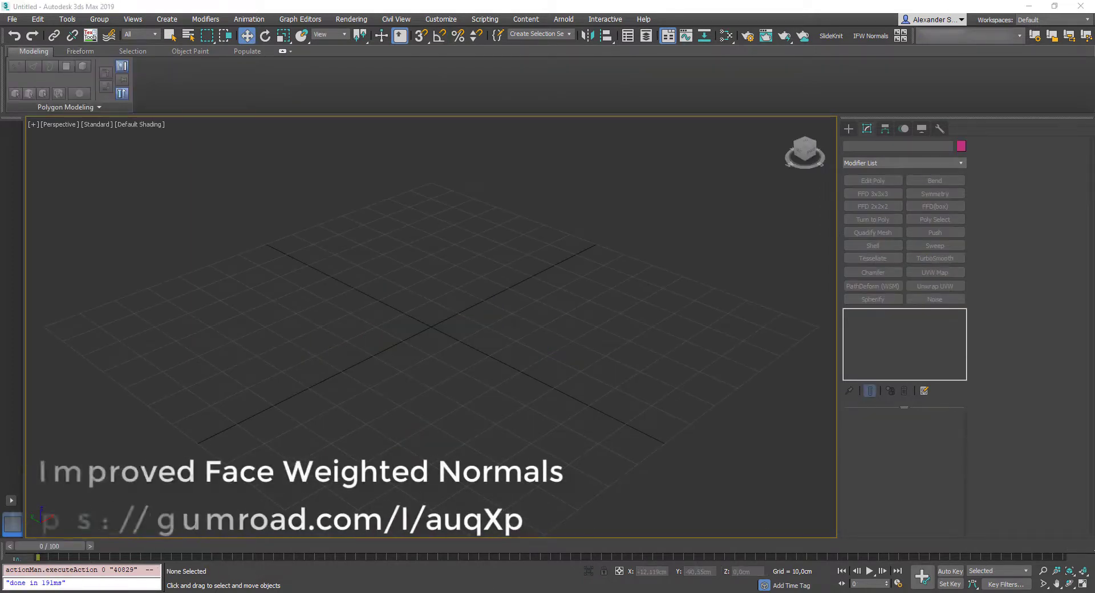
Step: Switch to the Opera browser with the Improved Face Weighted Normals script page on ScriptSpot
mouse_move(321, 591)
click(308, 556)
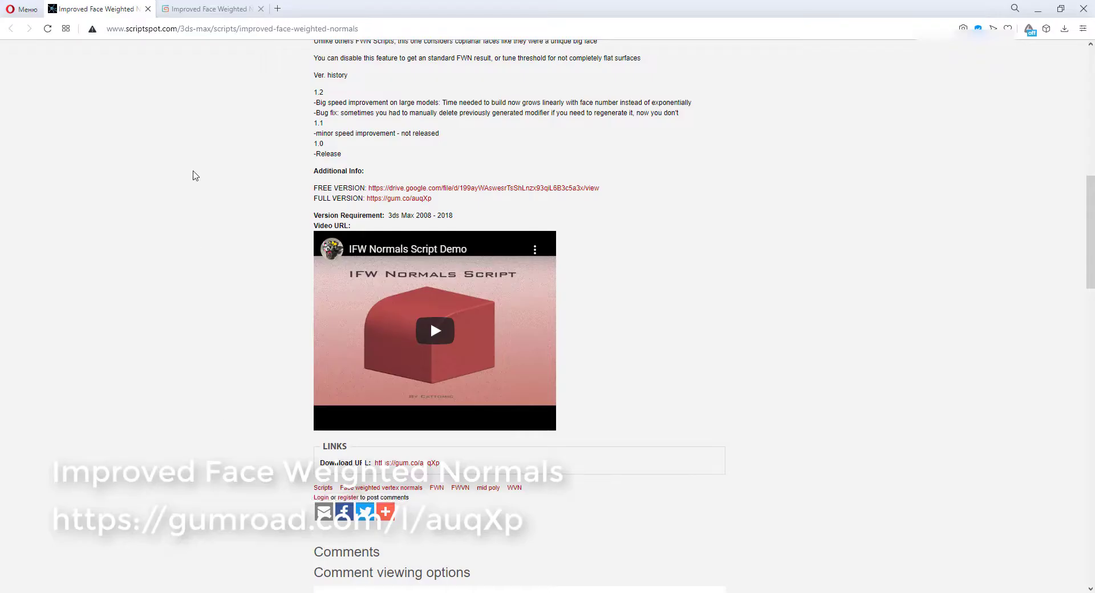
Step: Review the script's description and download links on ScriptSpot, and look over its Gumroad product page
scroll(288, 261, up, 10)
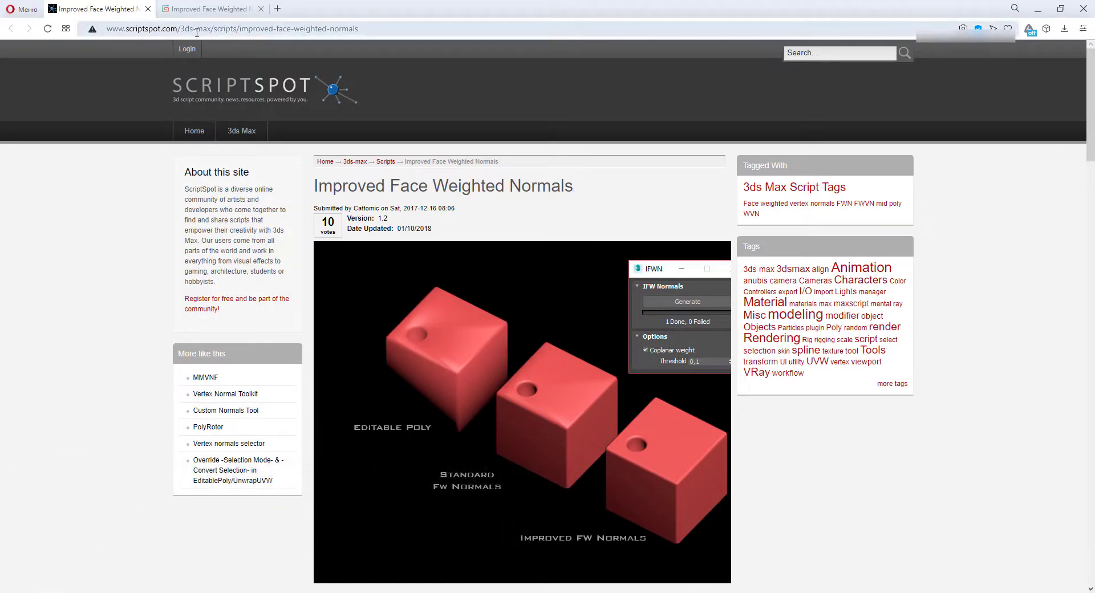
scroll(476, 325, down, 9)
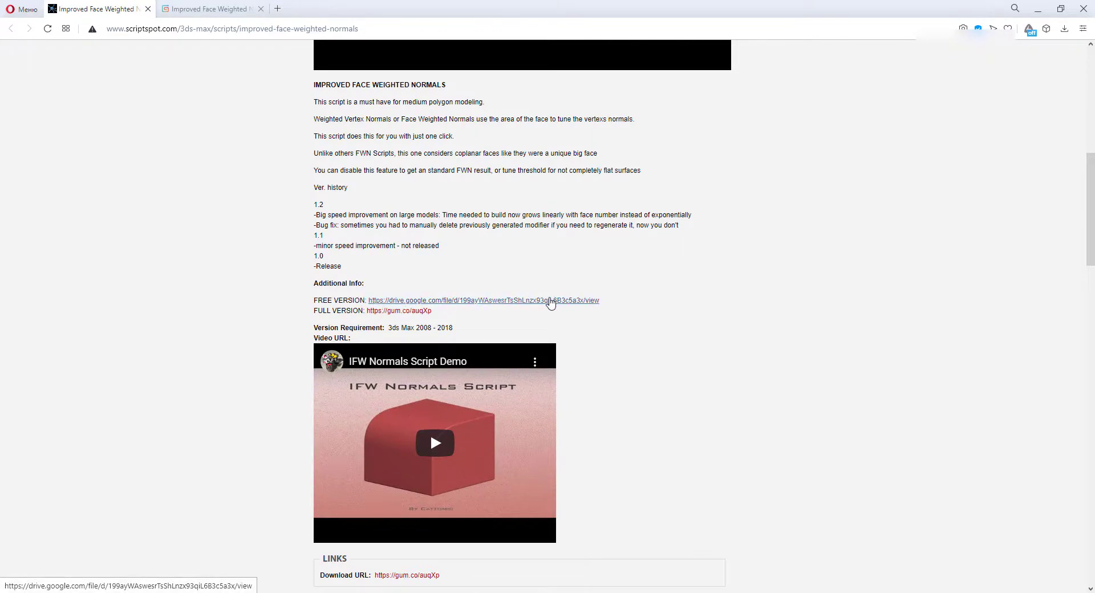
click(240, 8)
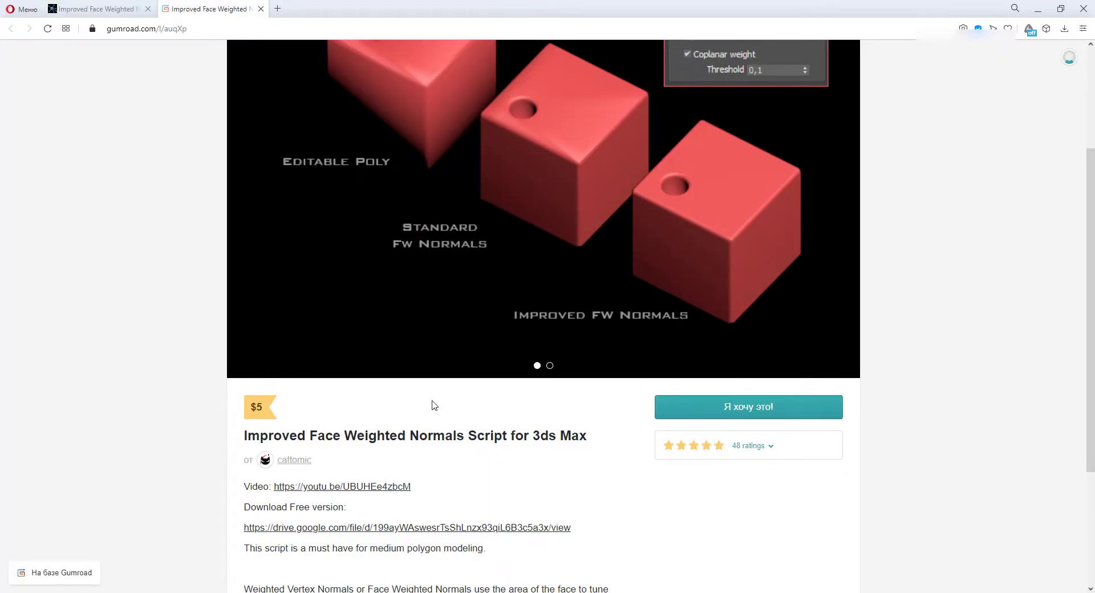
scroll(439, 404, up, 3)
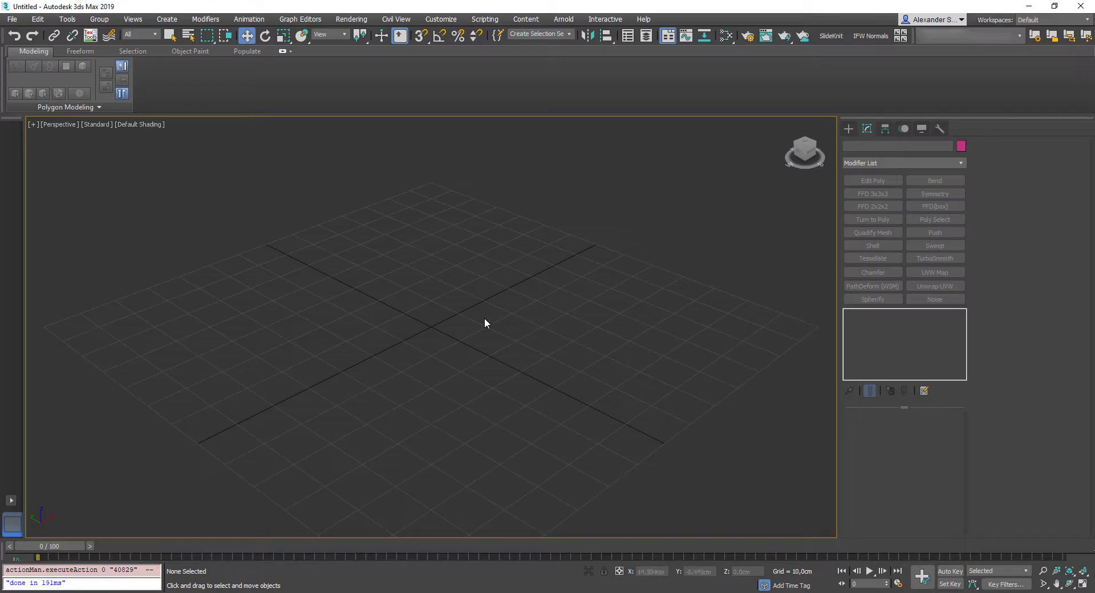
Step: Create a box primitive on the grid, display its edged faces, and convert it to Editable Poly
right_click(389, 311)
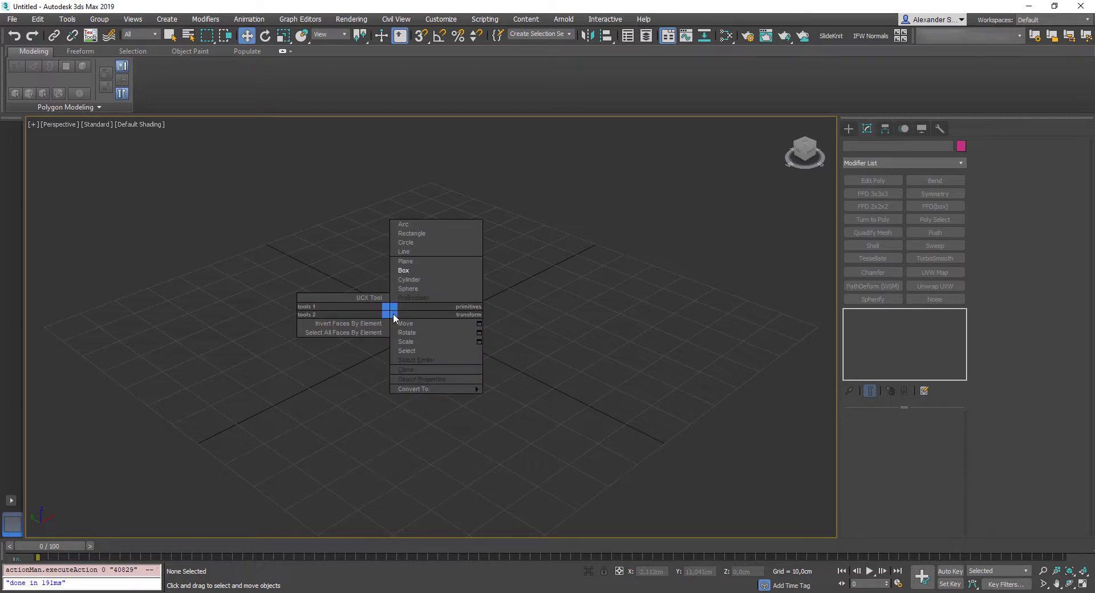
click(411, 270)
drag(359, 337, 661, 320)
click(665, 215)
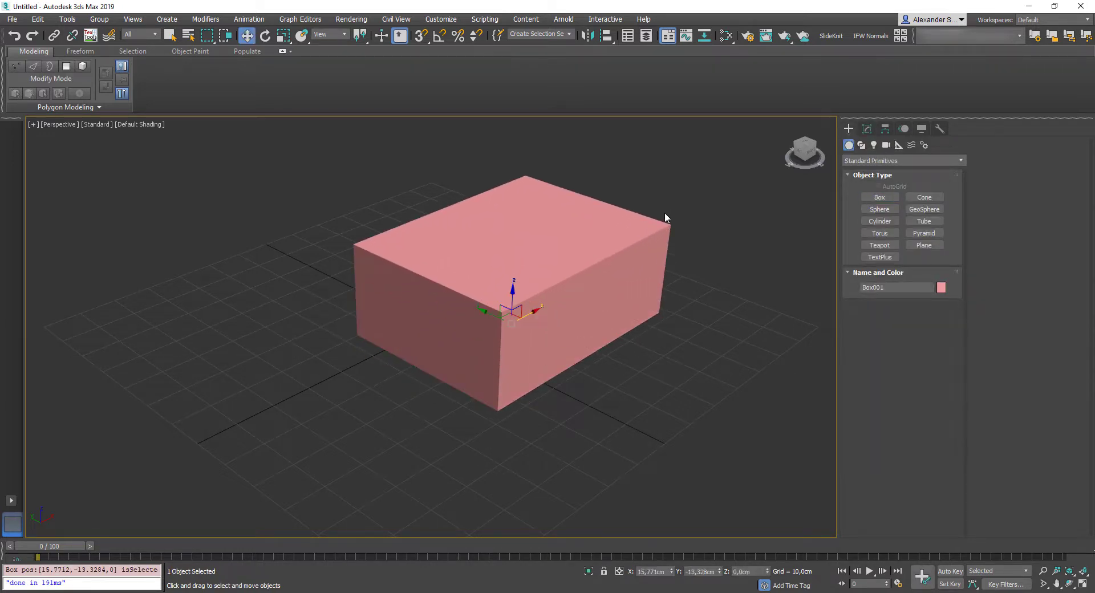
key(F4)
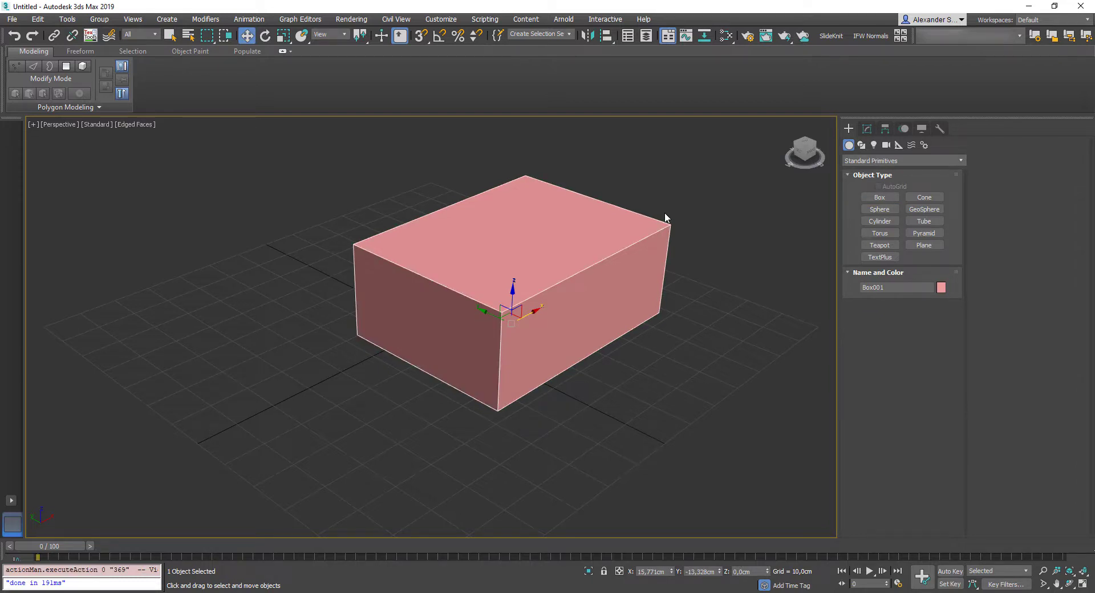
key(alt+c)
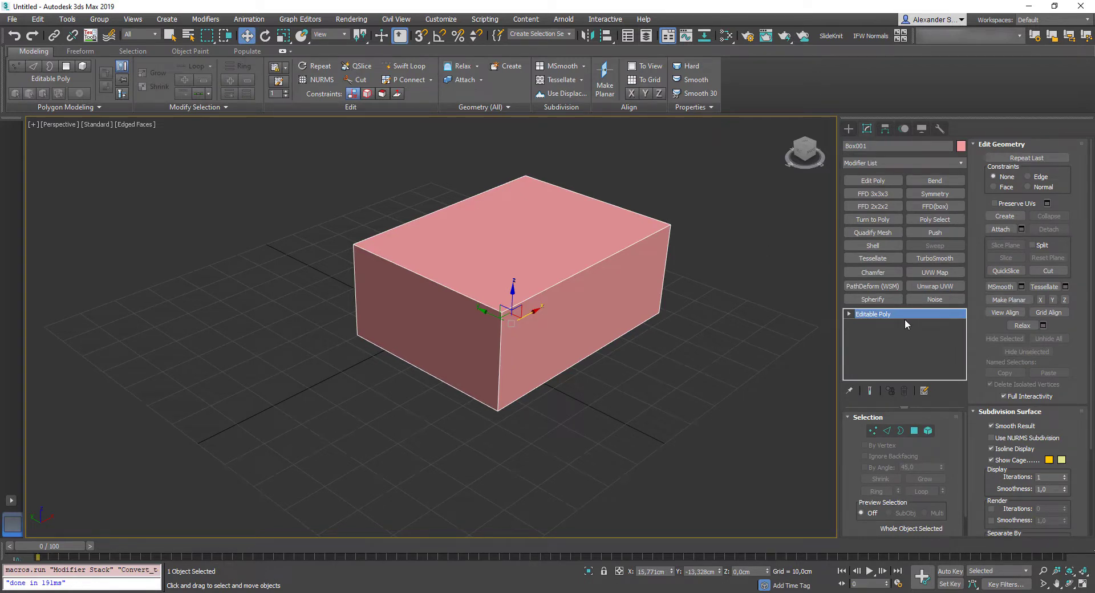
Step: Add a Chamfer modifier to the box, using Quad Chamfer with a tension of 0.5
click(876, 272)
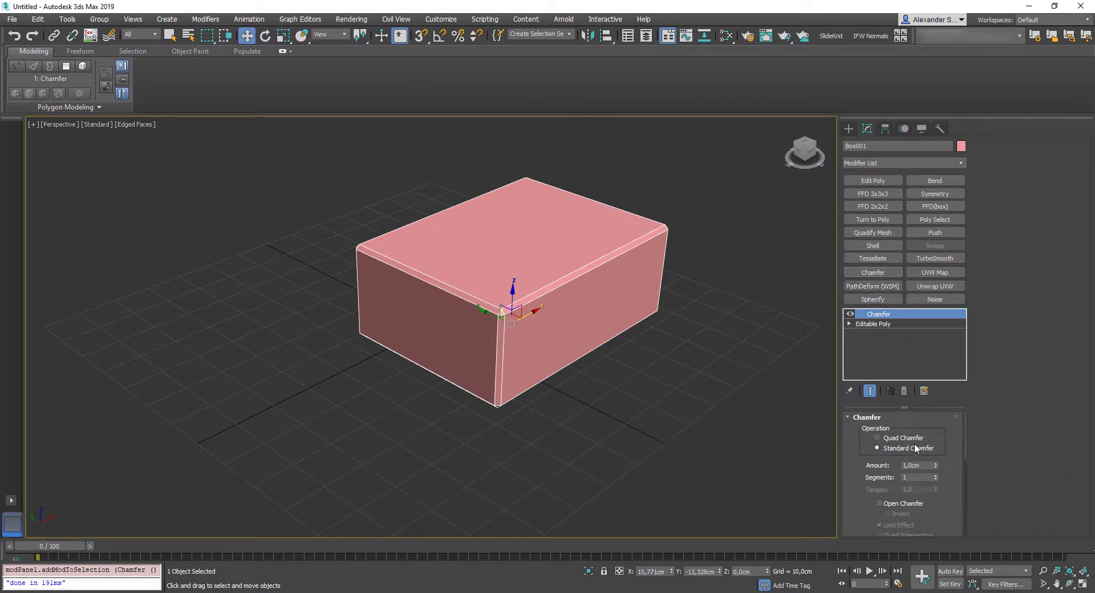
click(917, 439)
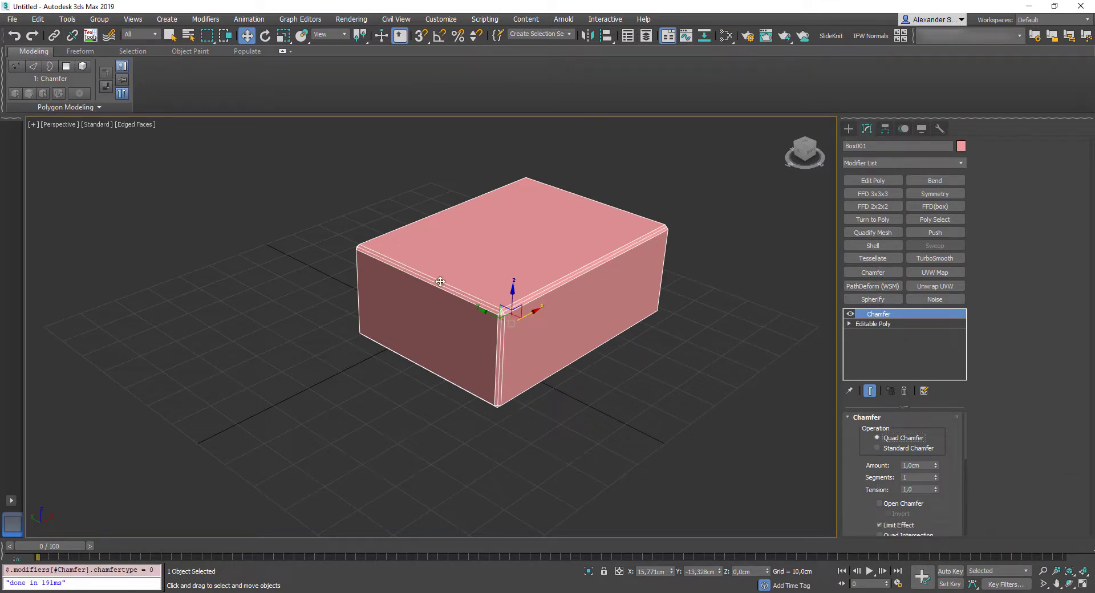
right_click(934, 488)
click(923, 490)
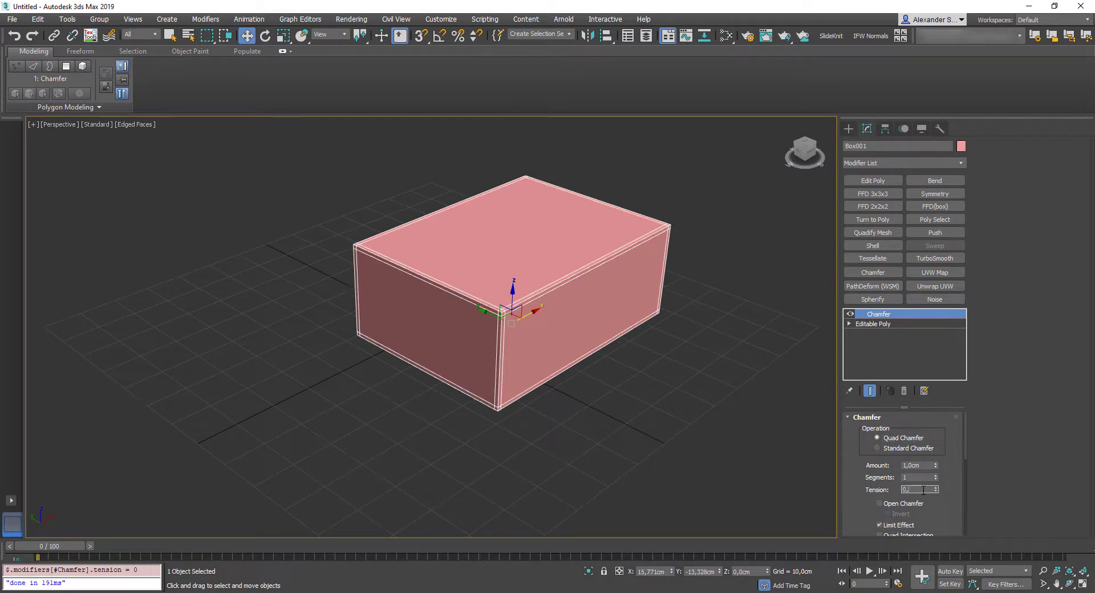
key(Return)
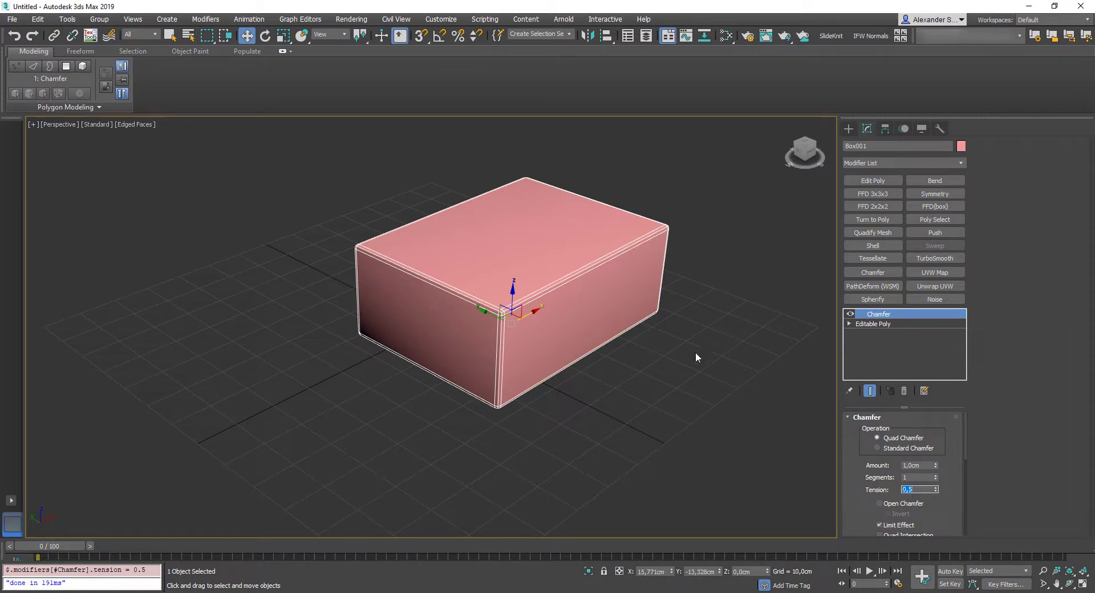
Step: Set the chamfer to 2 segments and inspect the deselected box's shading without edged faces
click(935, 476)
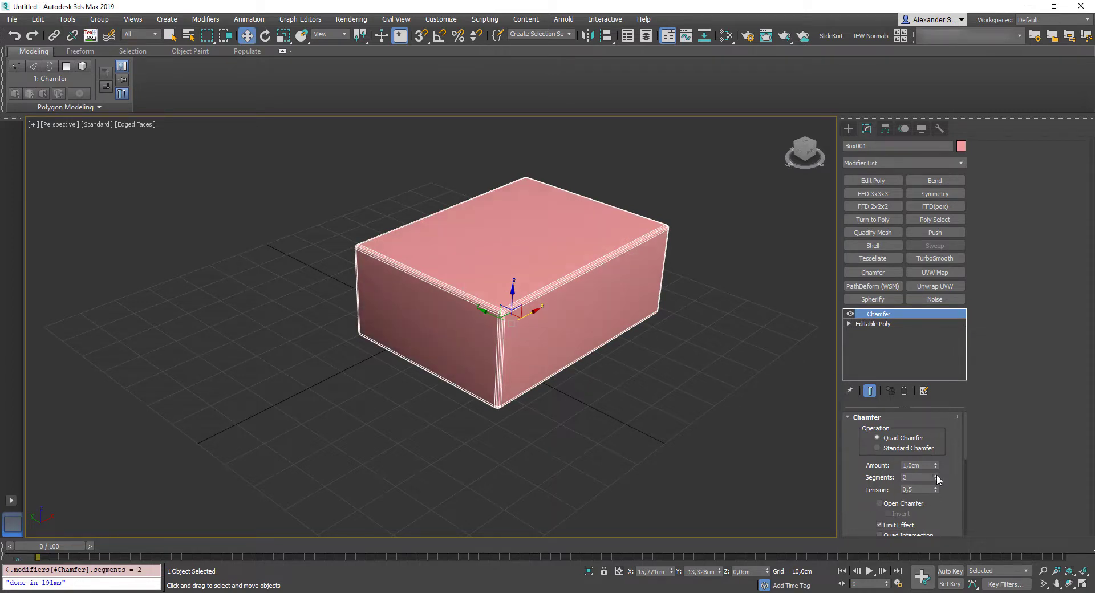
key(F4)
click(705, 353)
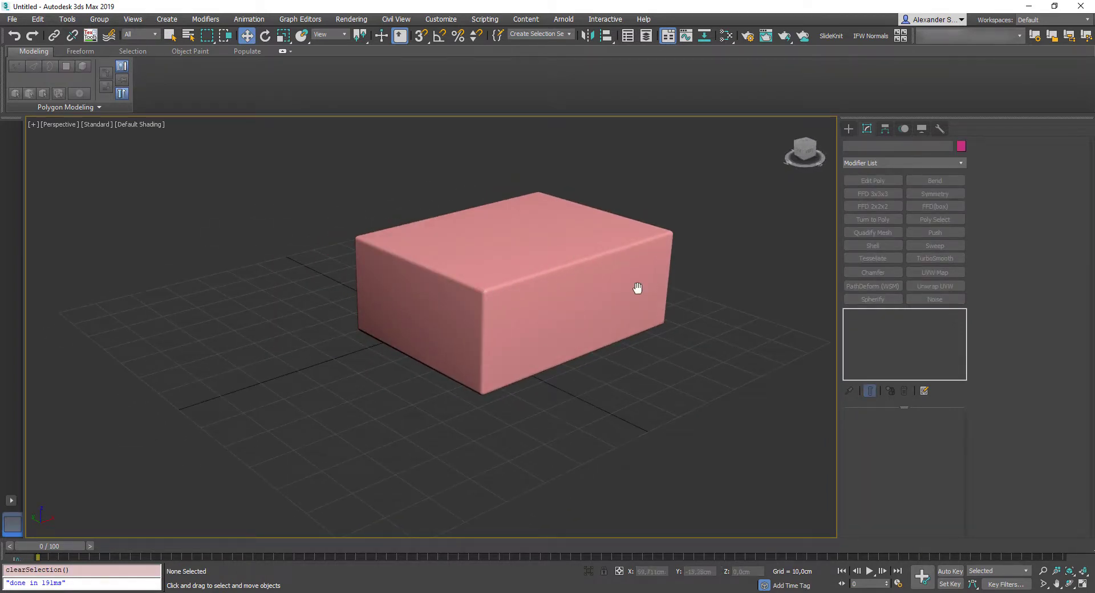
middle_drag(623, 289, 584, 287)
Step: Add an Edit Poly modifier and connect the box's lengthwise edge ring with 2 segments and a pinch of 95
click(516, 263)
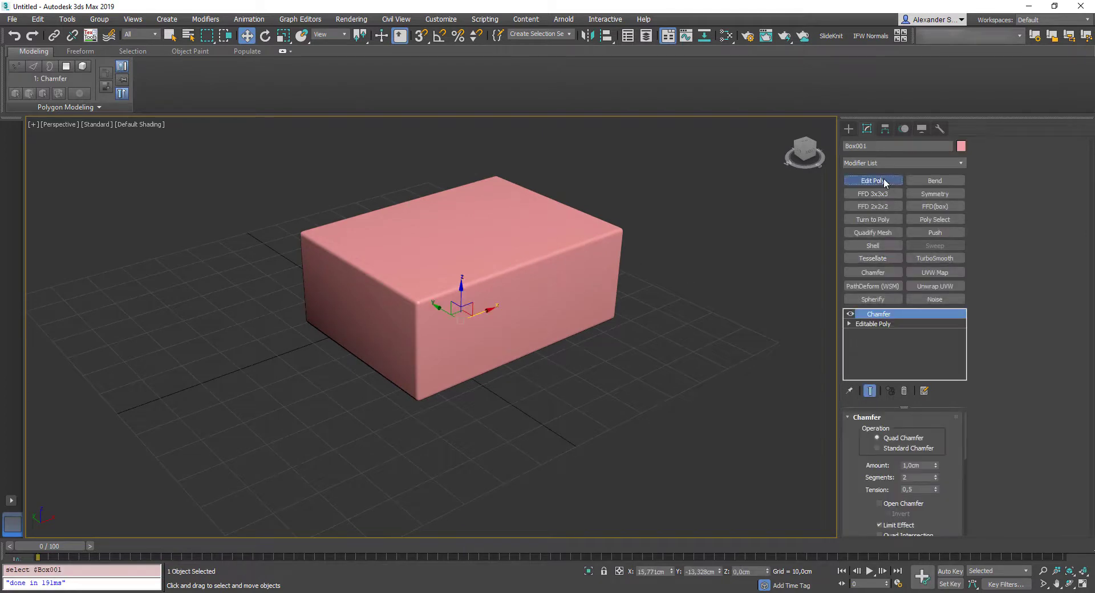
click(883, 180)
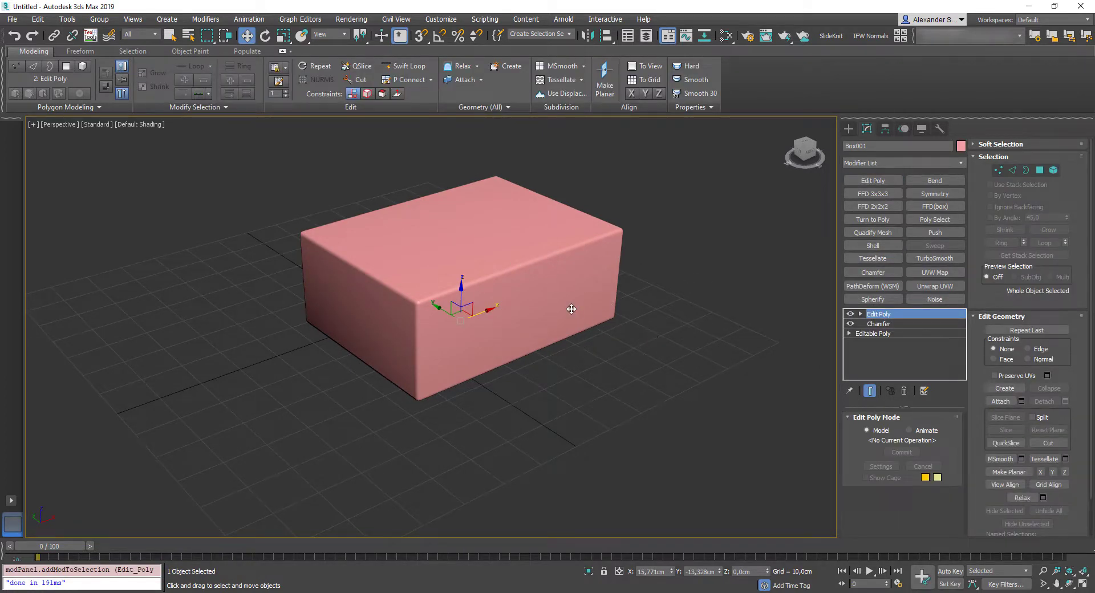
key(2)
click(525, 260)
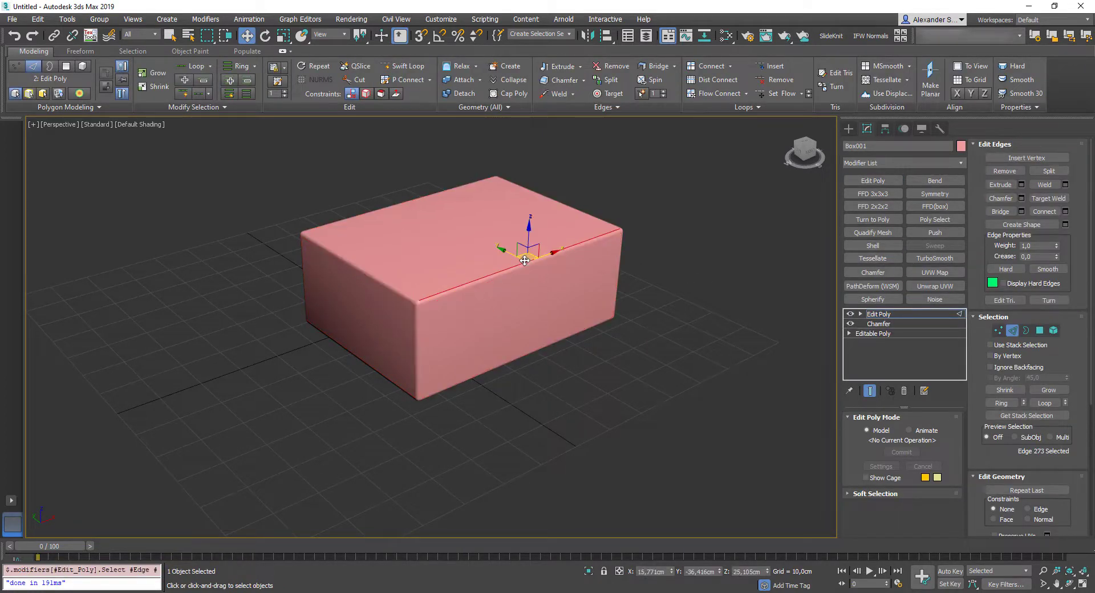
key(F4)
key(alt+r)
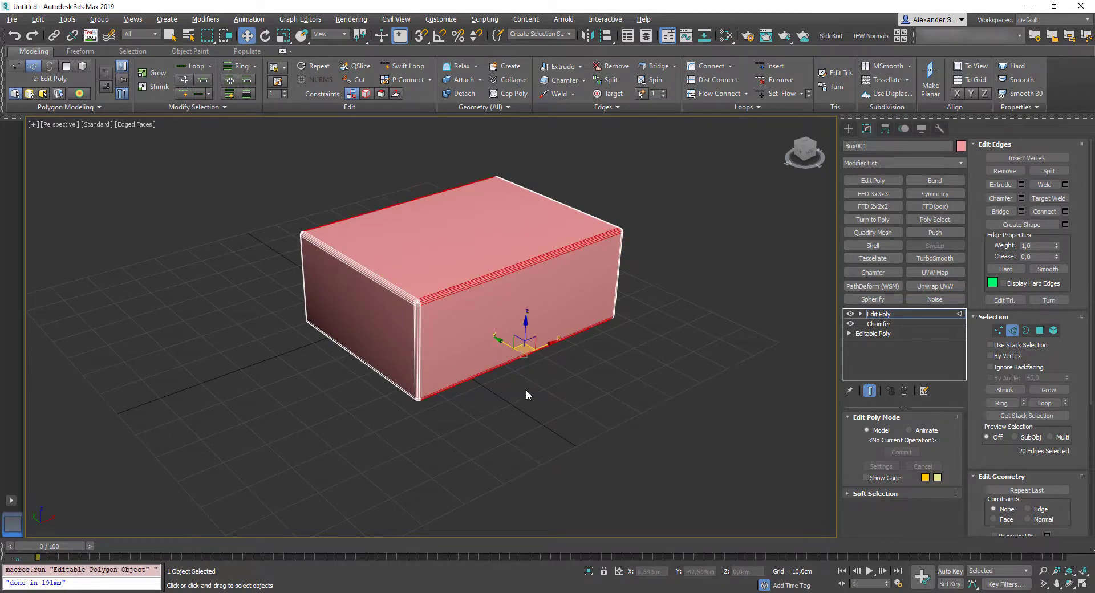
key(ctrl+shift+e)
click(440, 332)
drag(440, 347, 438, 130)
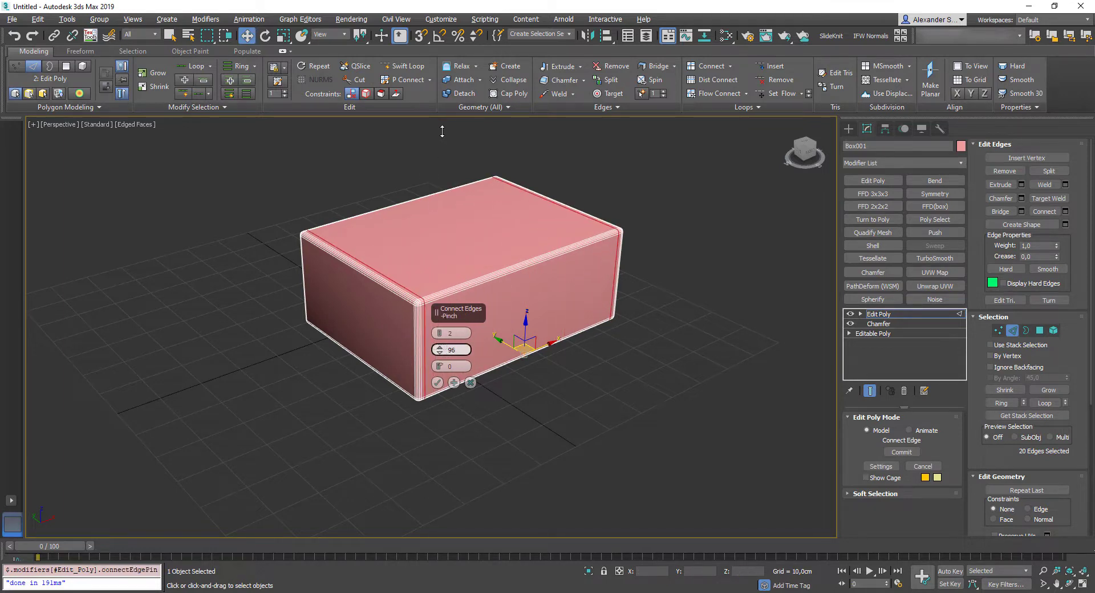
click(437, 383)
Step: Connect the ring of edges running across the box's width with 2 segments and a pinch of 95
click(375, 277)
key(alt+r)
key(ctrl+shift+e)
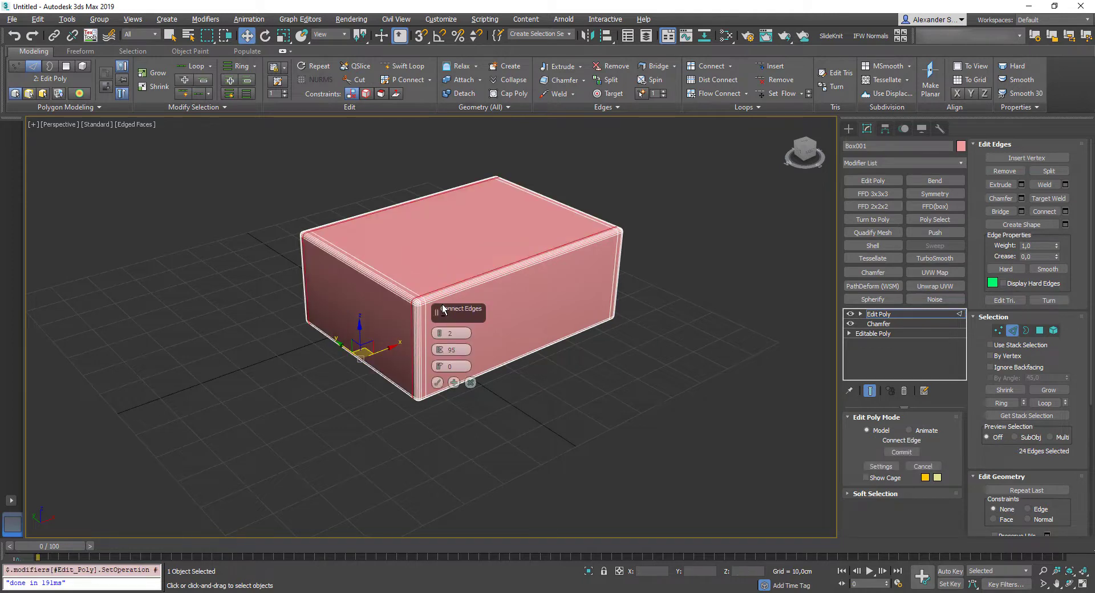
click(437, 383)
Step: Connect the box's vertical edge ring with 2 segments and a pinch of 89, and return to whole-object level
click(418, 345)
key(alt+r)
key(ctrl+shift+e)
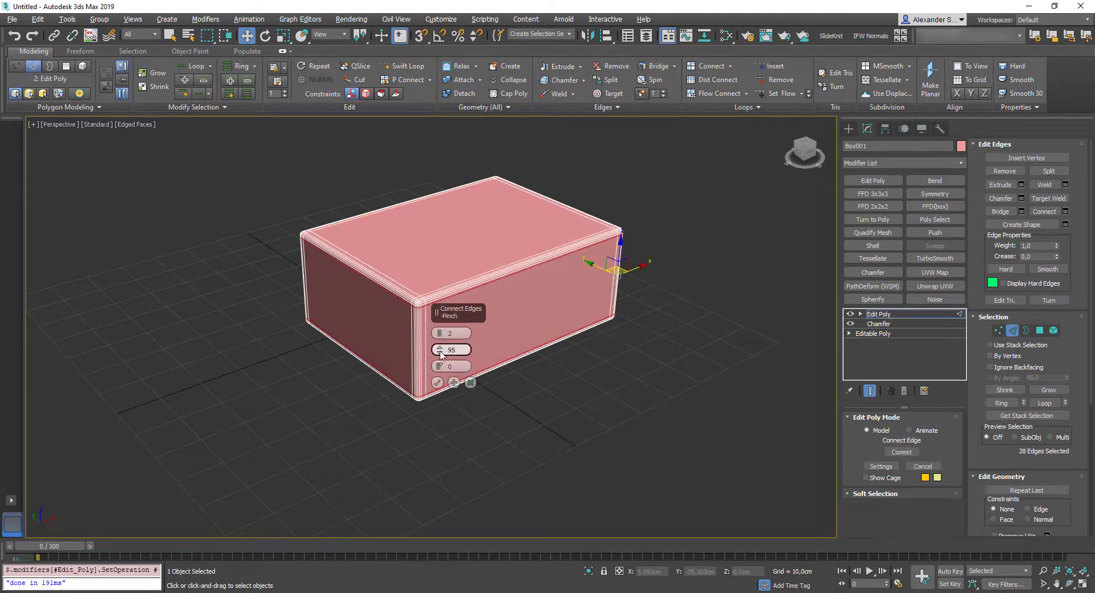
drag(441, 356, 440, 375)
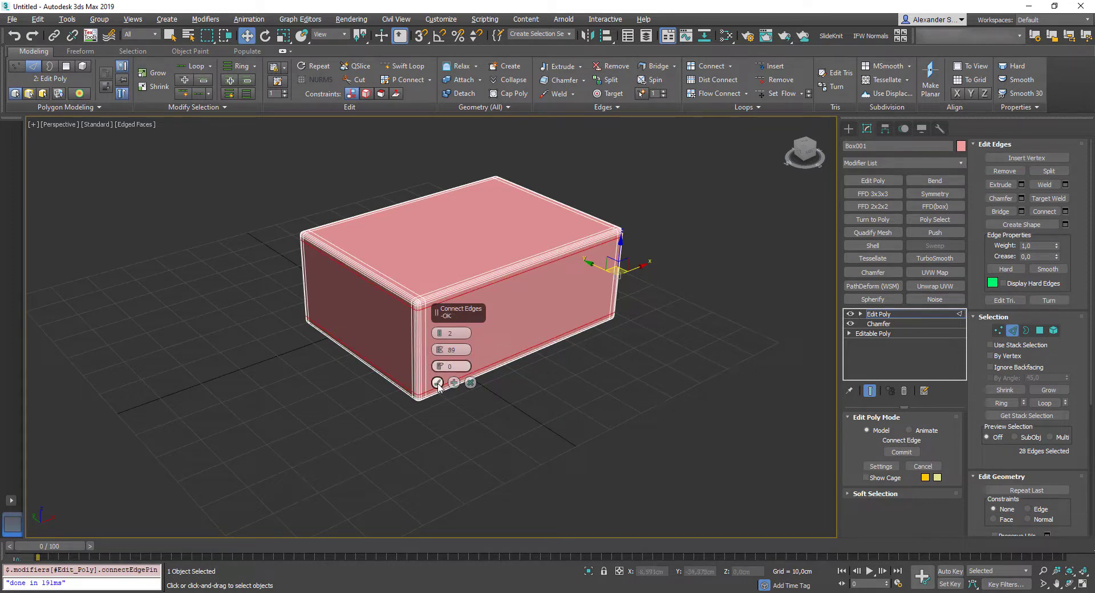
click(437, 383)
key(2)
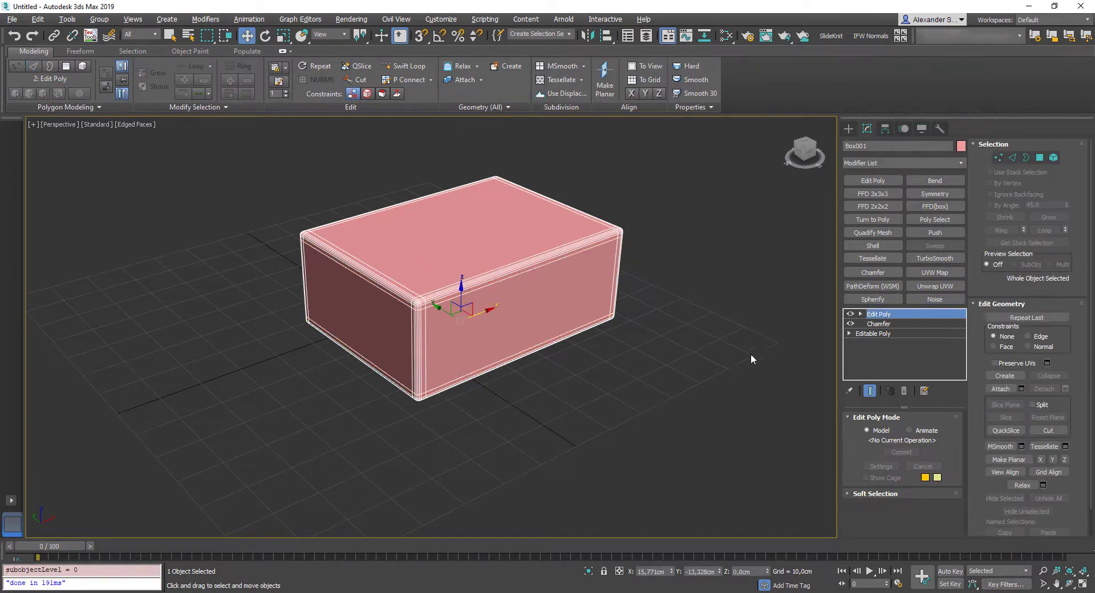
Step: Add a TurboSmooth modifier with 2 iterations and inspect the smoothed box without edged faces
click(934, 257)
click(939, 434)
key(F4)
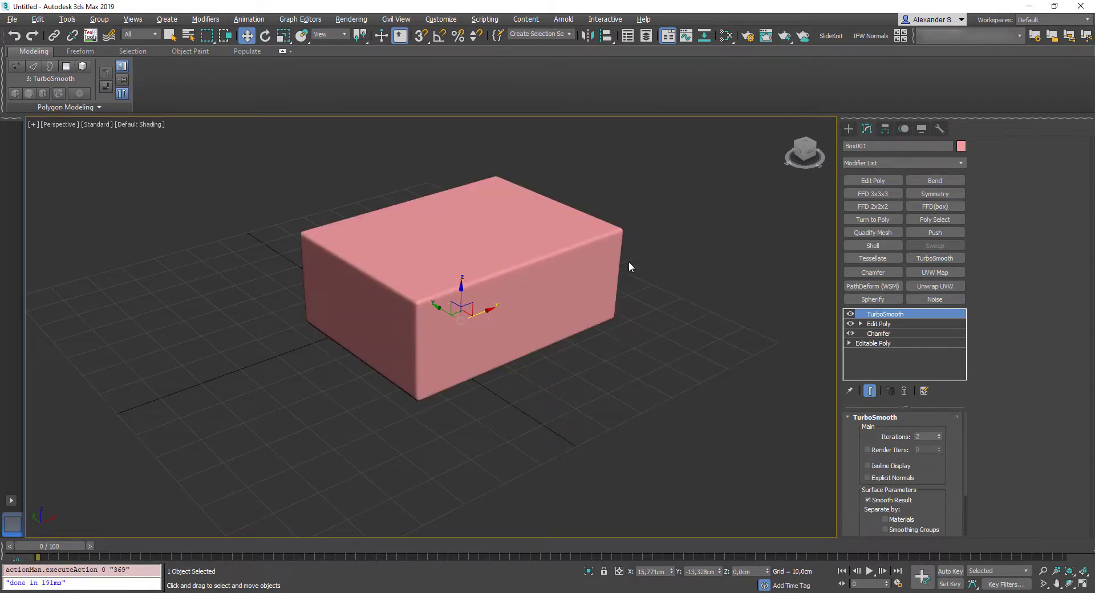
mouse_move(569, 310)
alt+middle_down()
mouse_move(542, 324)
mouse_move(638, 291)
mouse_move(557, 311)
alt+middle_up()
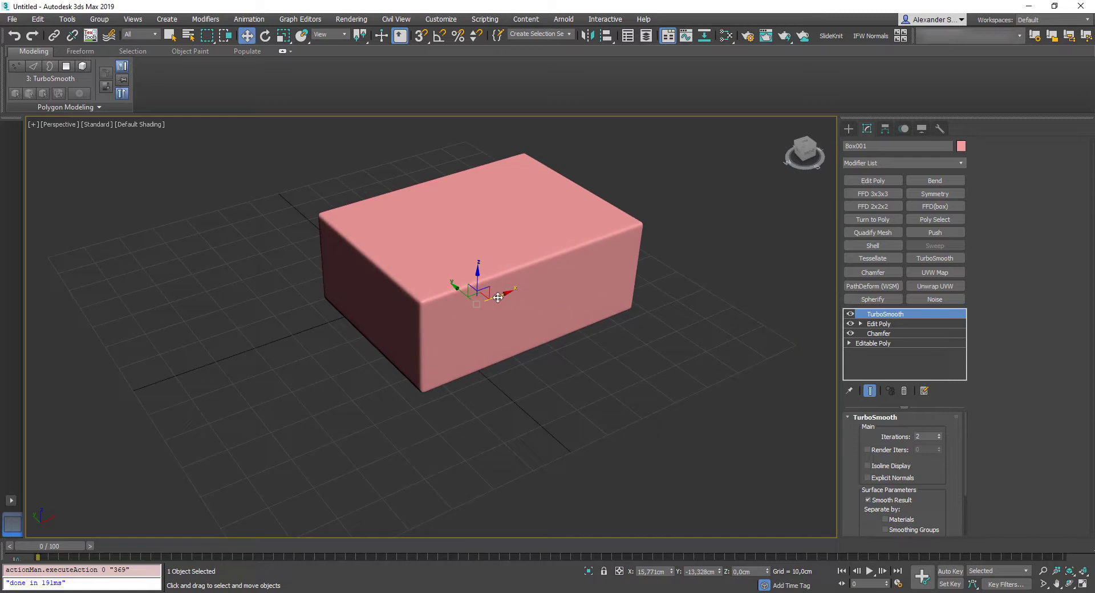
Step: Clone the box as one copy along the X axis, and remove TurboSmooth and Edit Poly from the copy
shift+drag(498, 297, 222, 398)
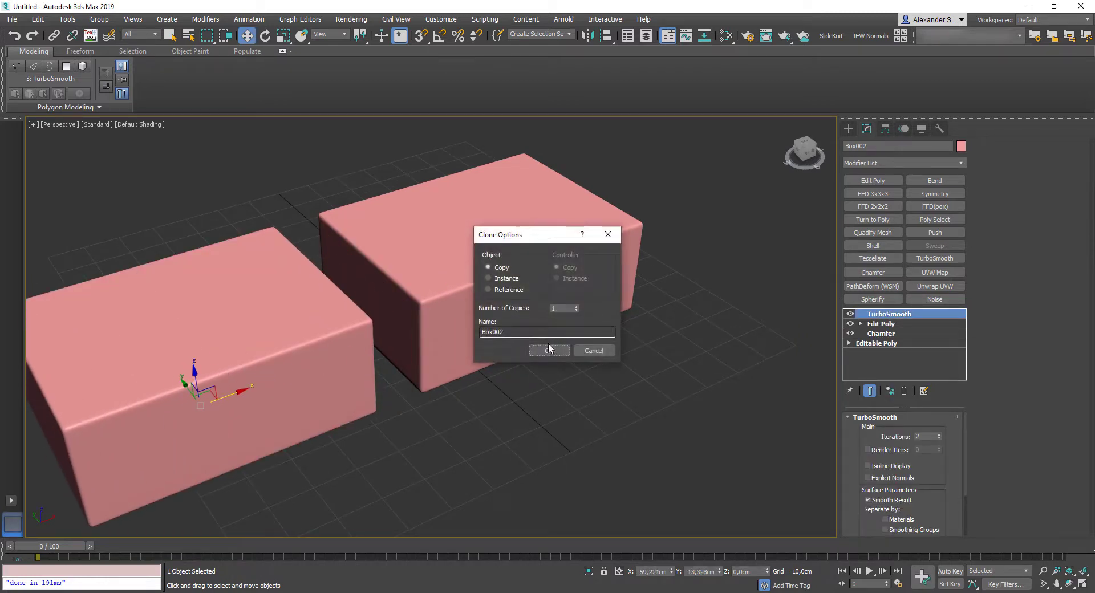
click(549, 347)
middle_drag(348, 385, 455, 357)
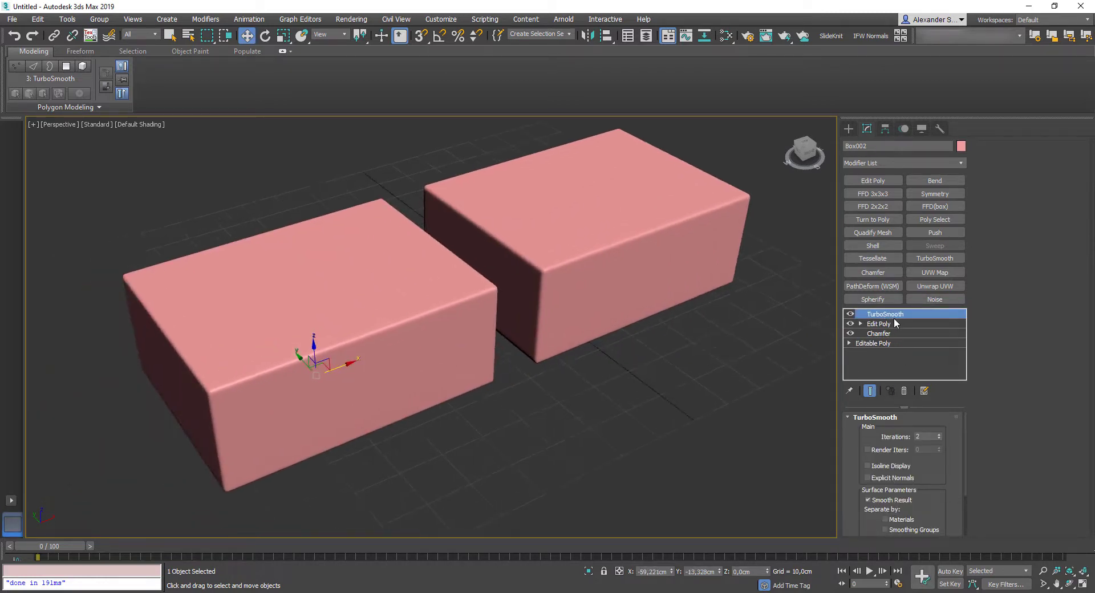
click(904, 390)
click(903, 390)
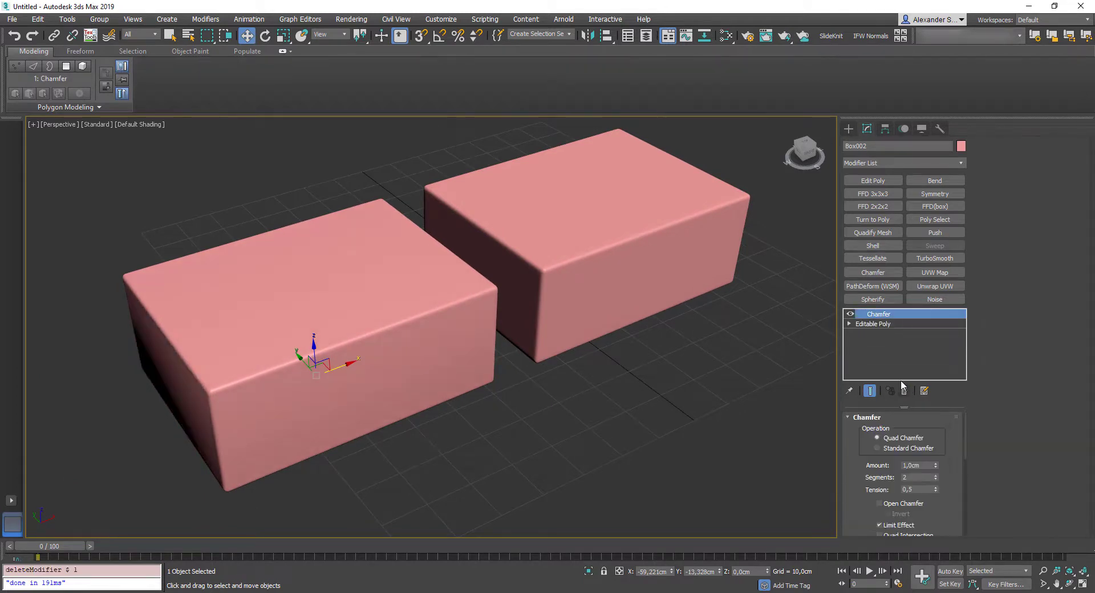
Step: Show edged faces and viewport statistics, and compare the polygon counts of the smoothed box and its chamfered copy
key(F4)
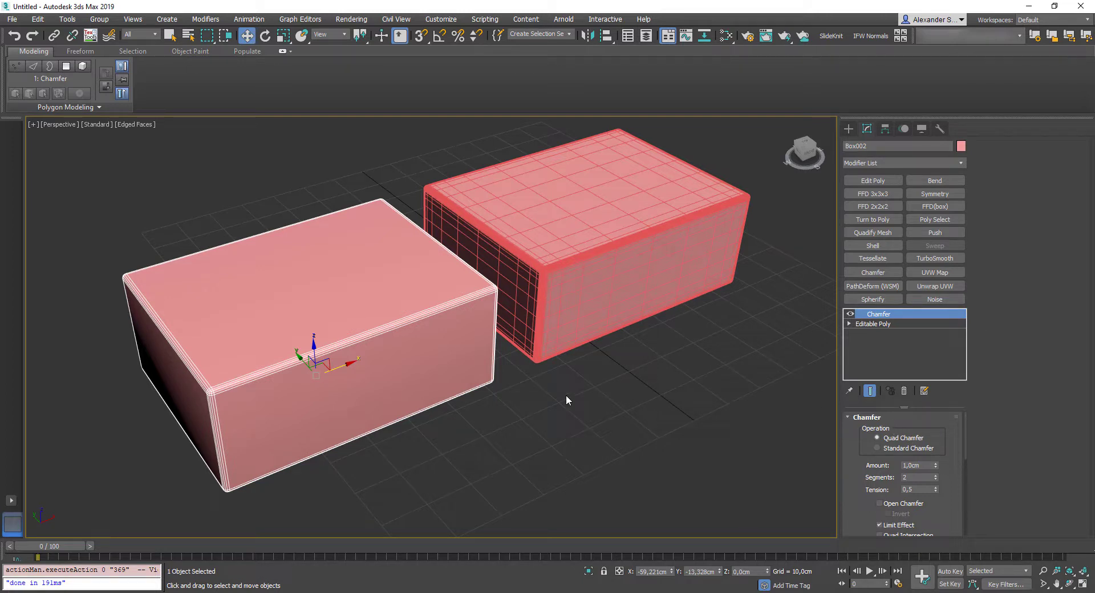
key(7)
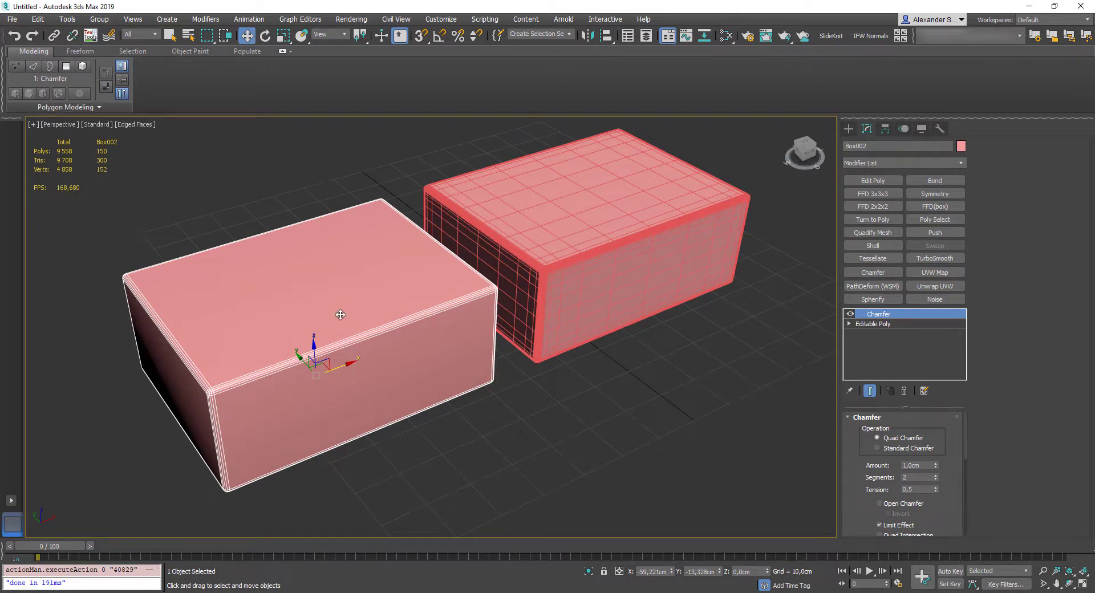
click(591, 235)
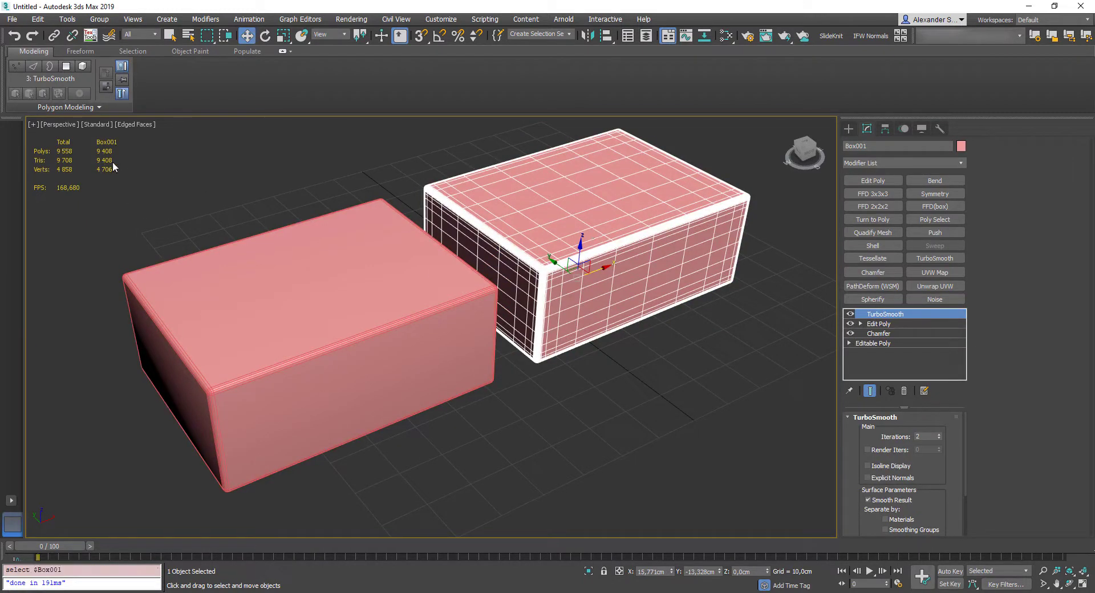
click(281, 283)
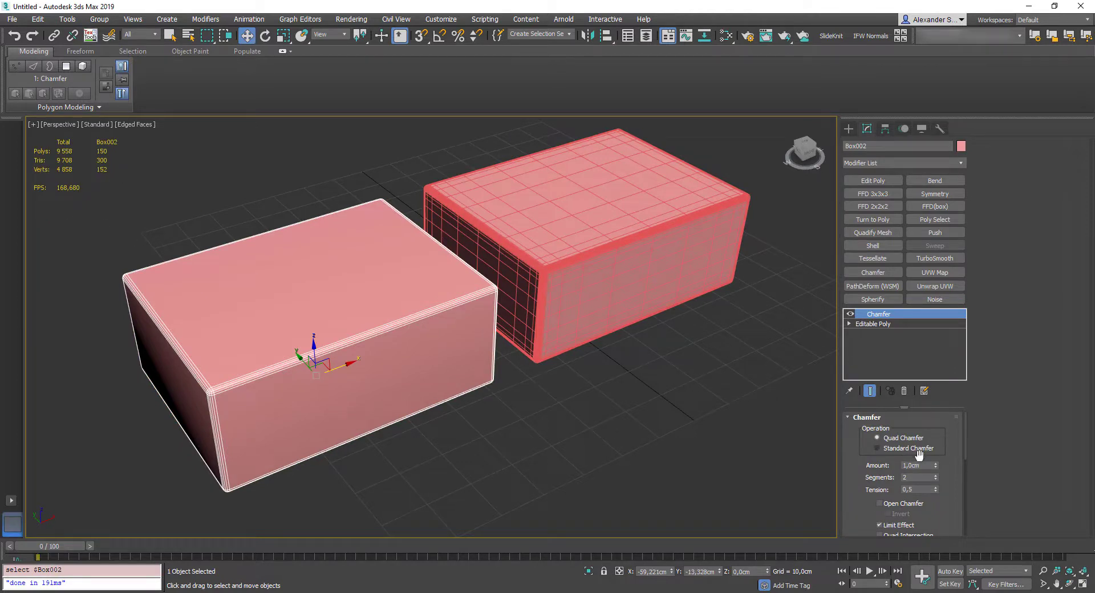
Step: Set the copied box's chamfer to 1 segment and Standard Chamfer, and turn off edged faces
click(936, 477)
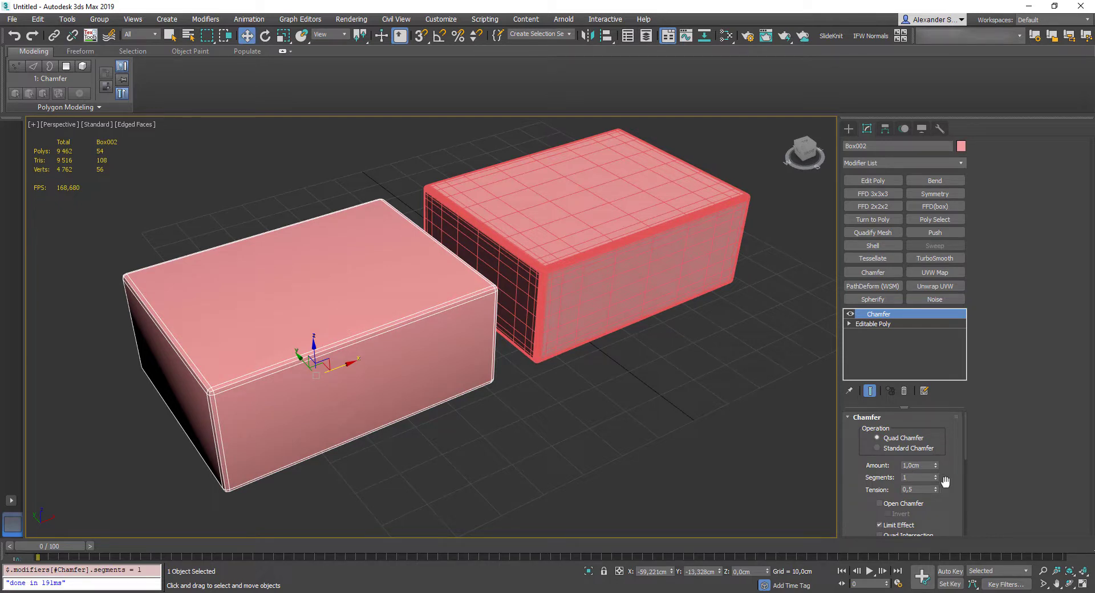
click(915, 448)
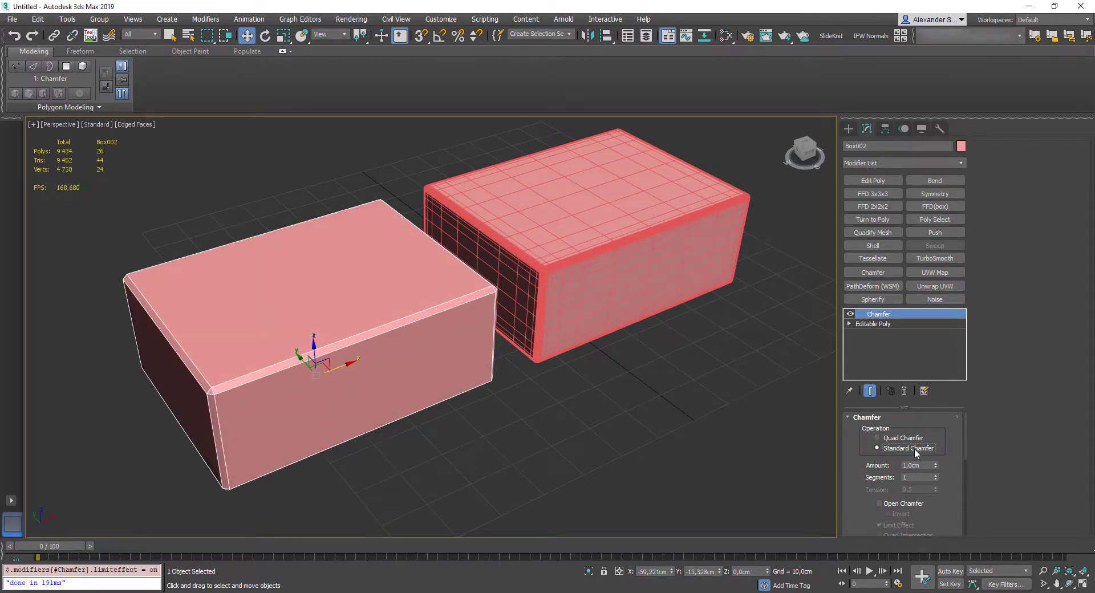
key(F4)
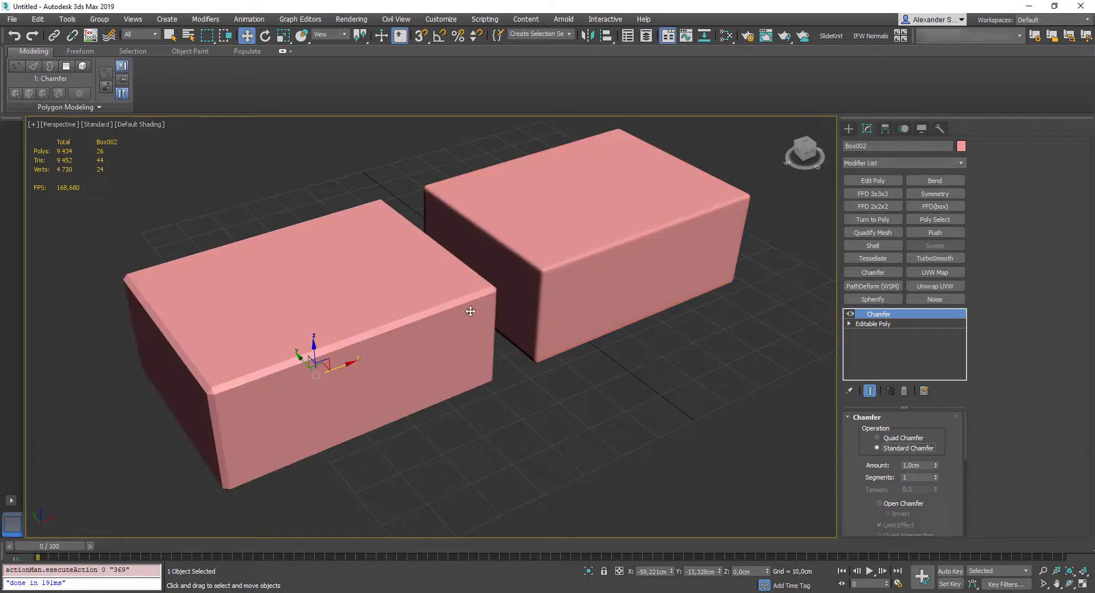
Step: Add an Edit Poly modifier to the chamfered box, select its whole element, and assign smoothing group 1 to all polygons
click(888, 182)
key(5)
click(394, 290)
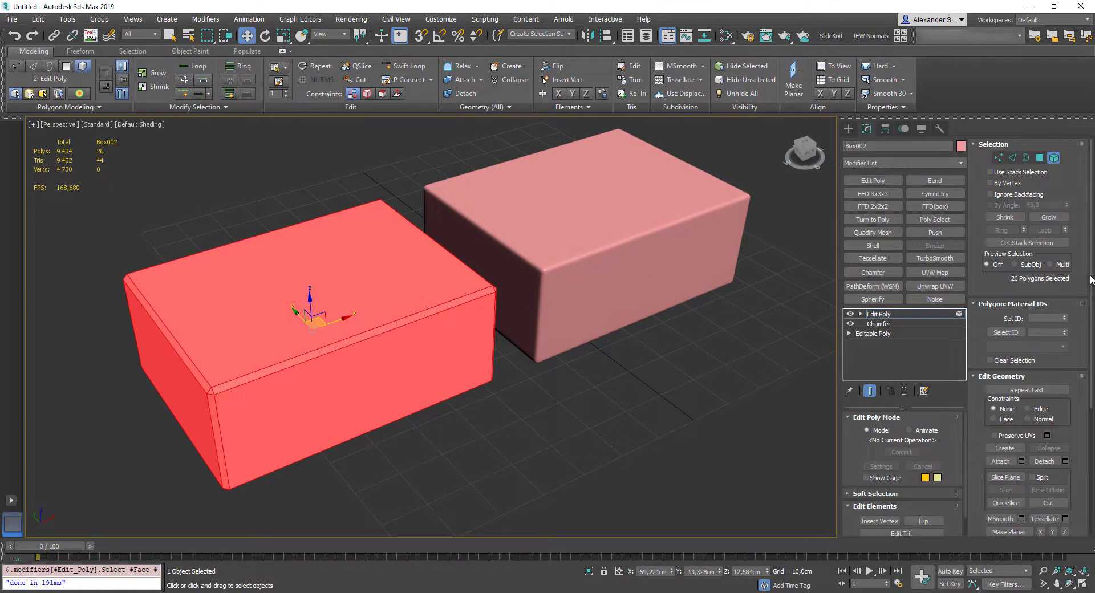
drag(1093, 287, 1094, 468)
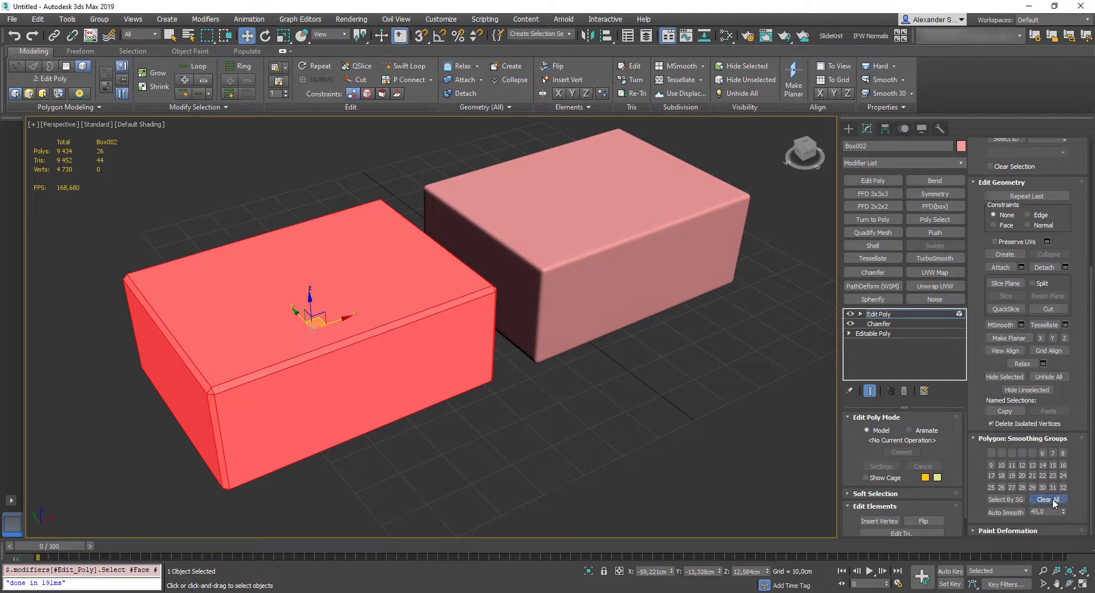
click(991, 453)
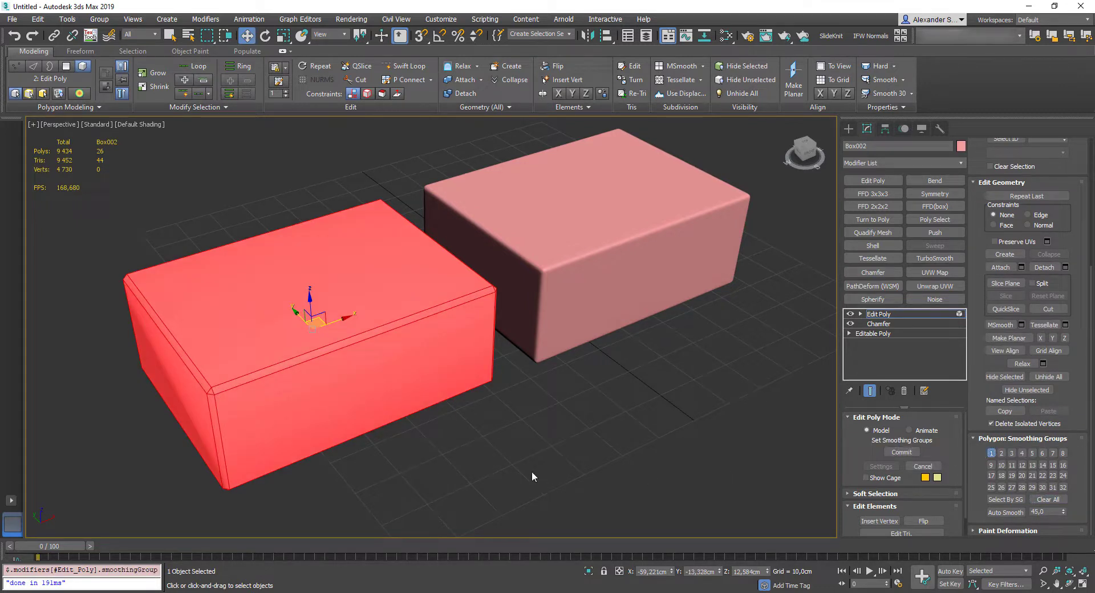
key(5)
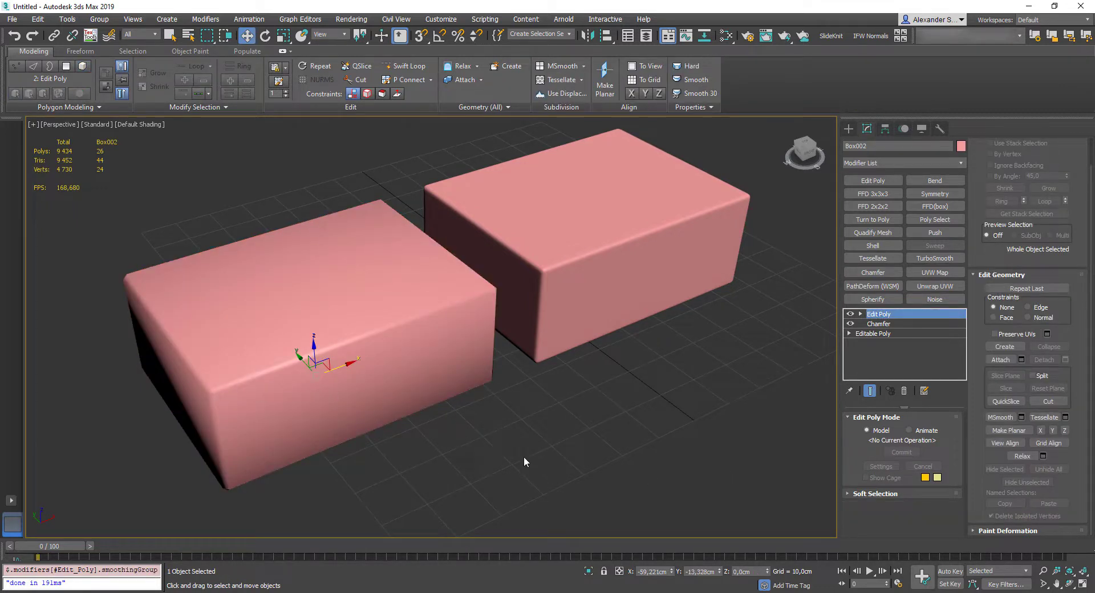
click(516, 453)
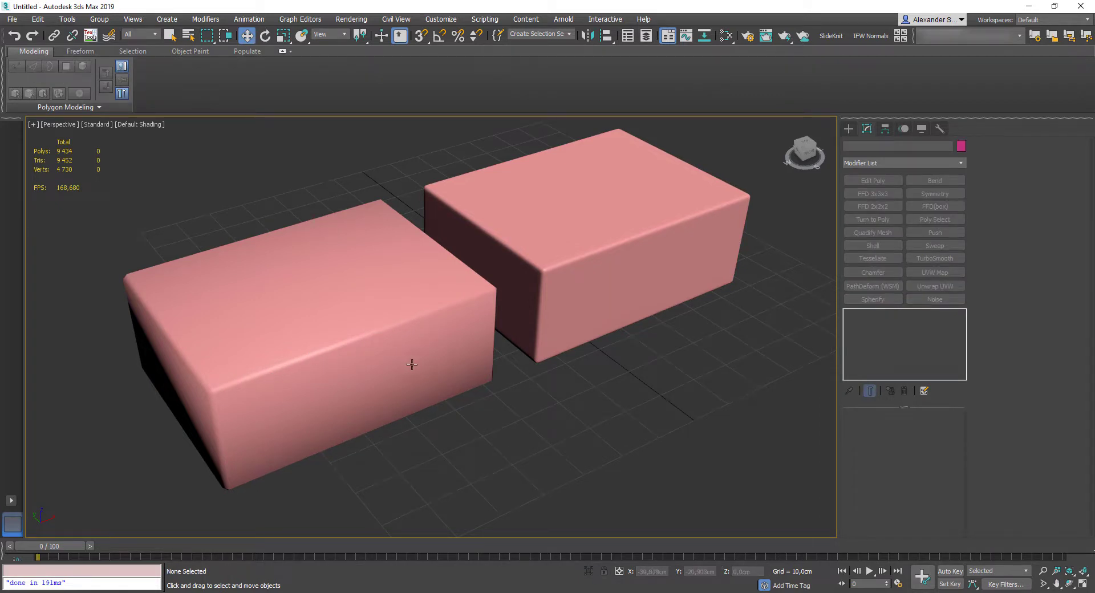
Step: Inspect the chamfered box's shading, and generate improved face weighted normals on it with IFW Normals
alt+middle_drag(413, 364, 203, 374)
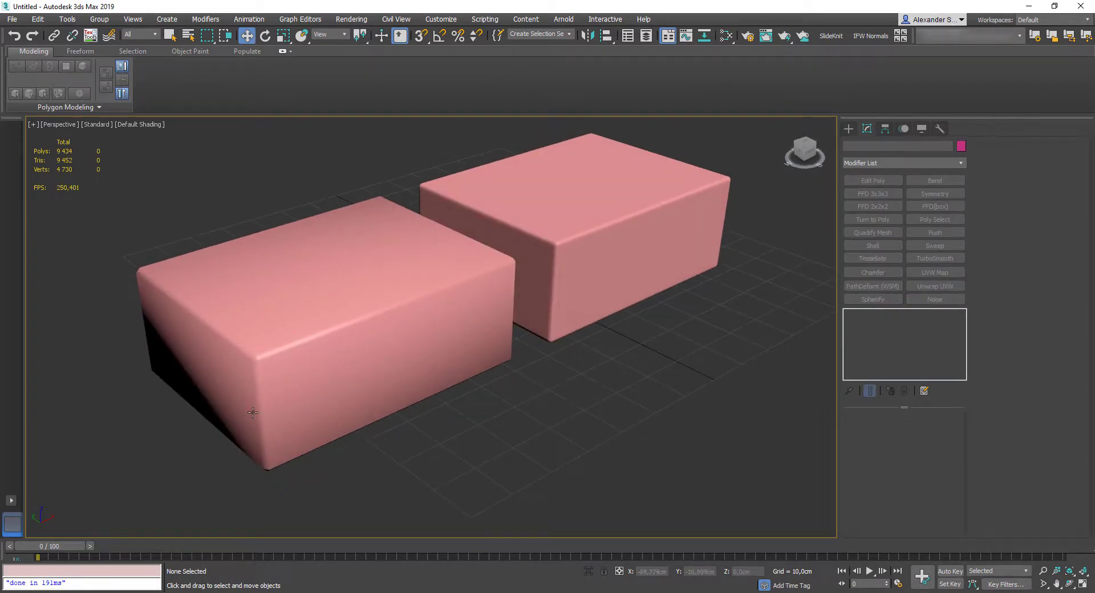
alt+middle_drag(276, 396, 464, 344)
click(373, 295)
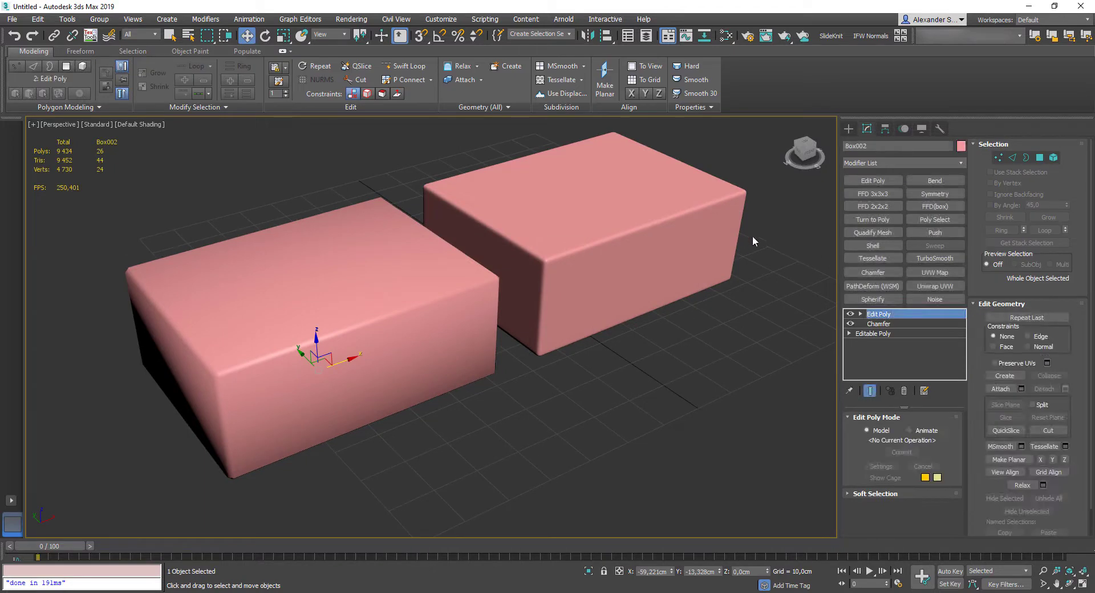
click(874, 35)
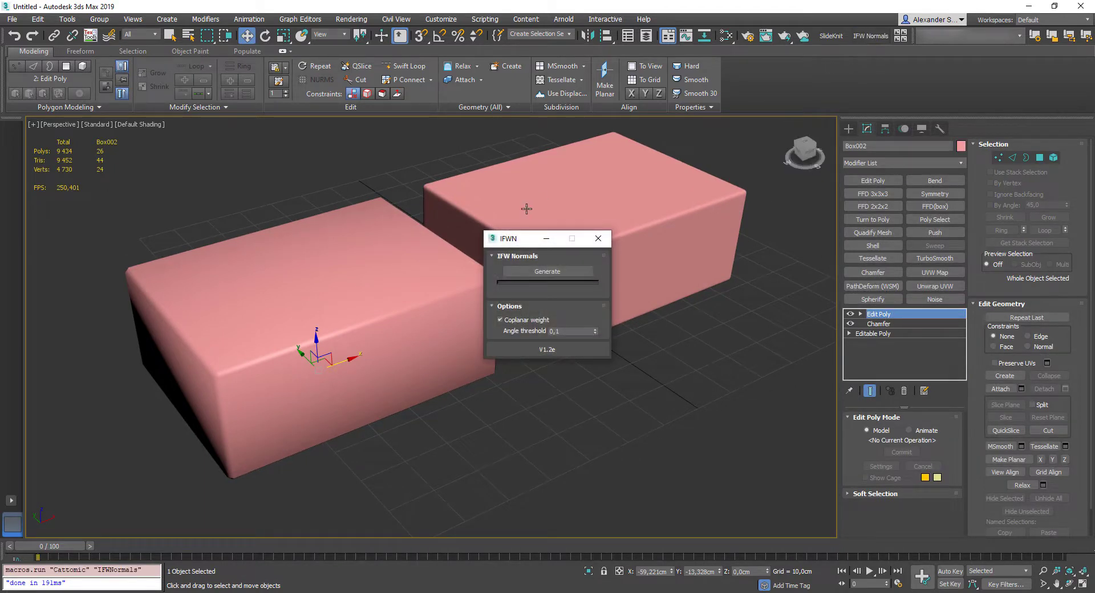
click(563, 271)
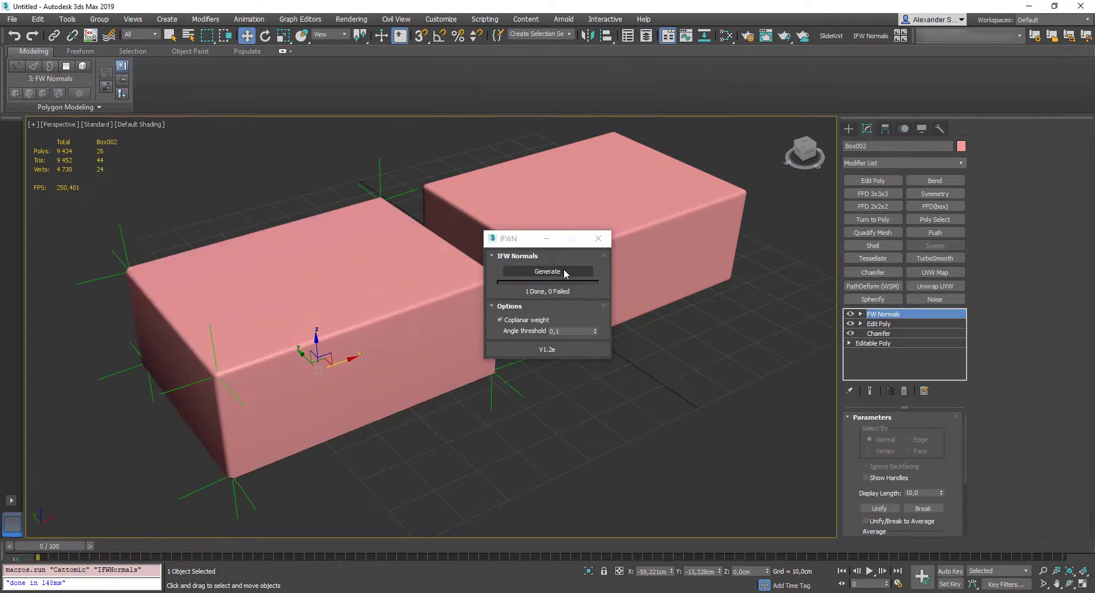
click(602, 242)
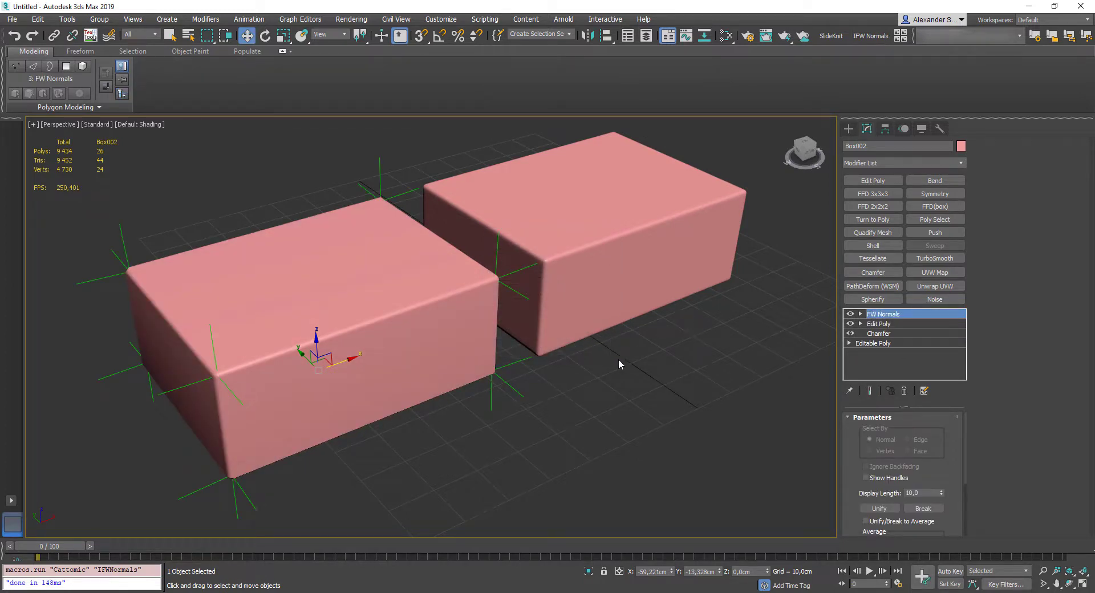
Step: Add a Poly Select modifier above FW Normals on the chamfered box, and compare its shading and statistics with the TurboSmooth box
click(935, 219)
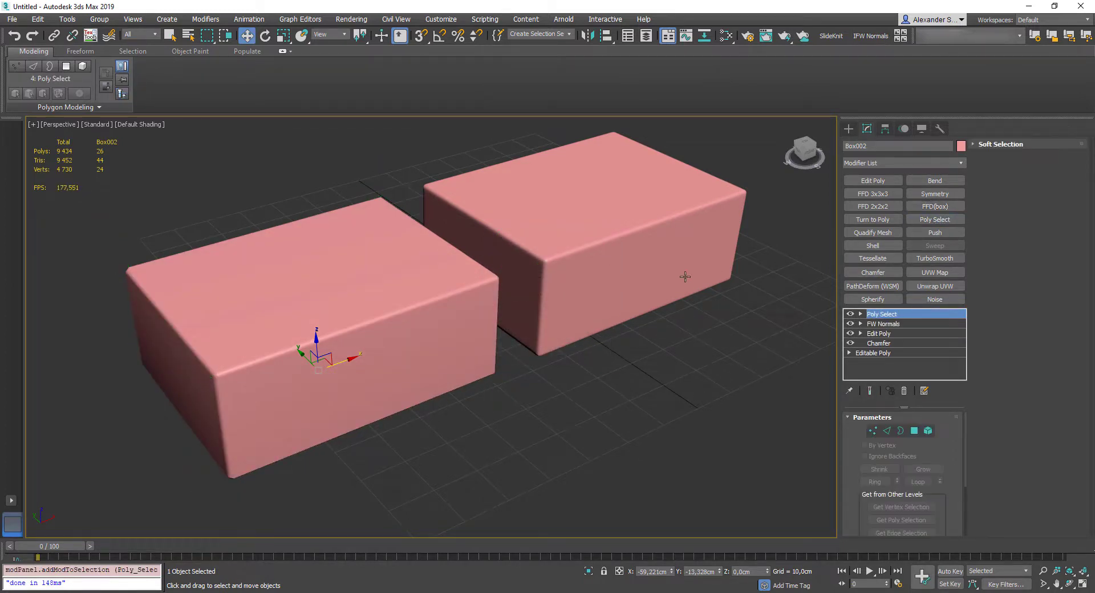
click(675, 356)
alt+middle_drag(586, 288, 300, 254)
click(300, 255)
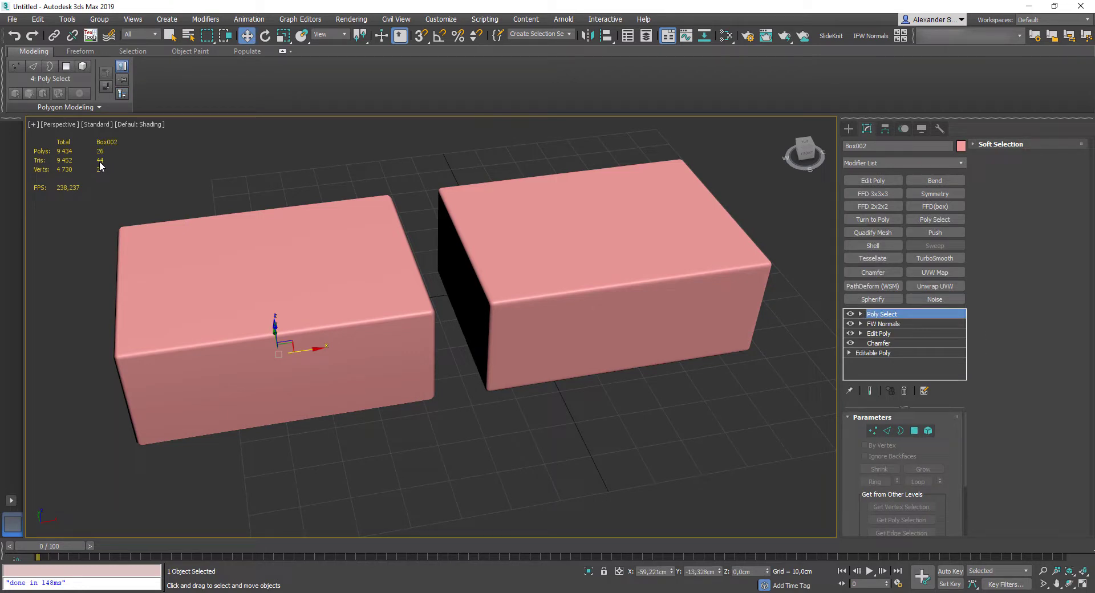
click(565, 258)
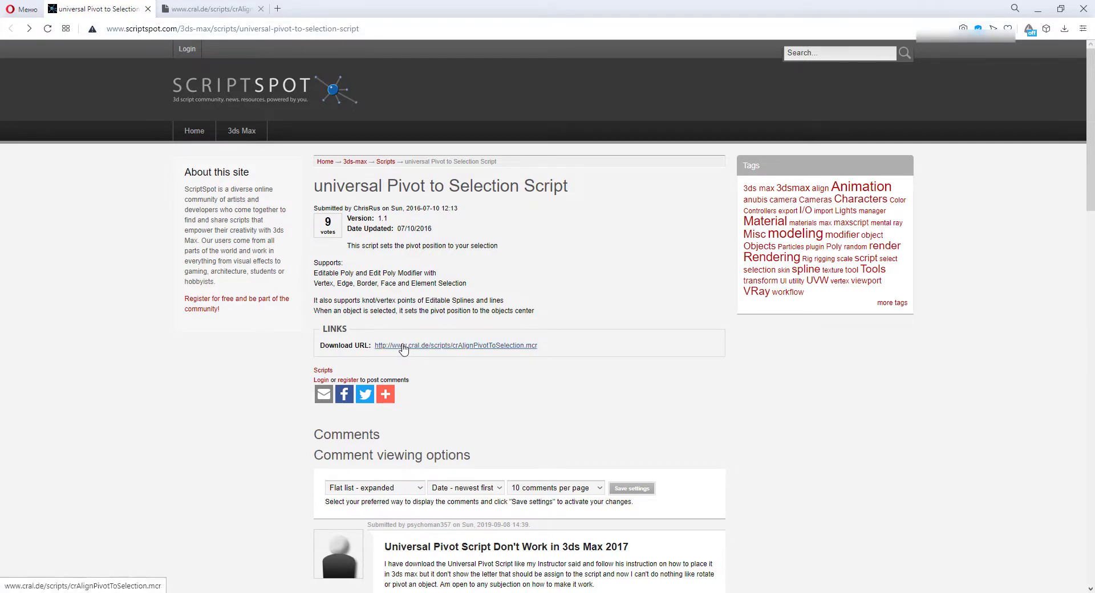
Step: View the crAlignPivotToSelection.mcr source code in the browser, and return to 3ds Max
click(217, 9)
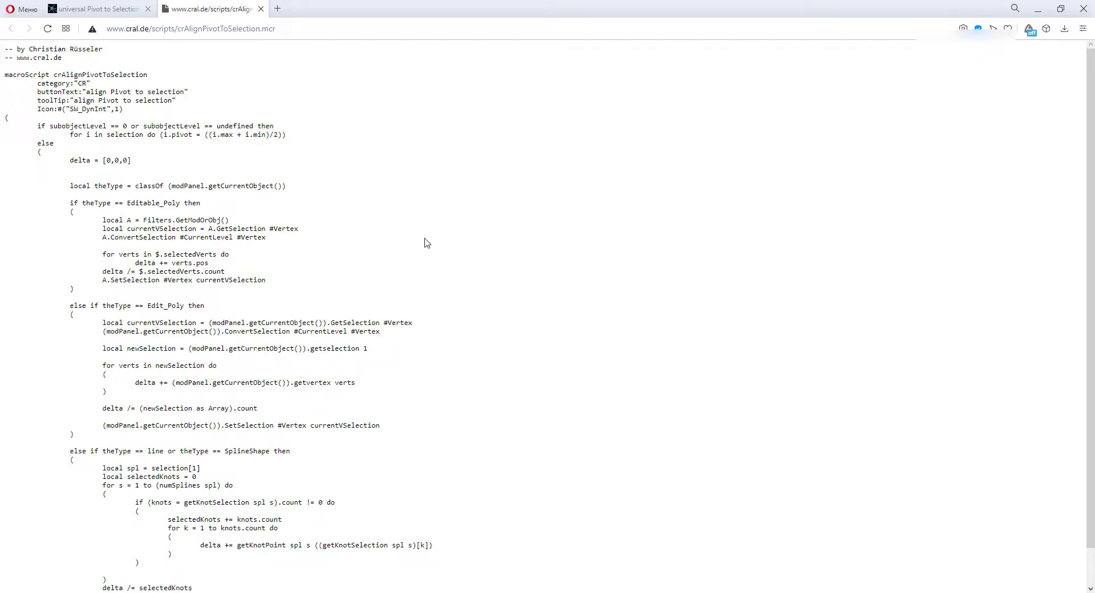
key(alt+Tab)
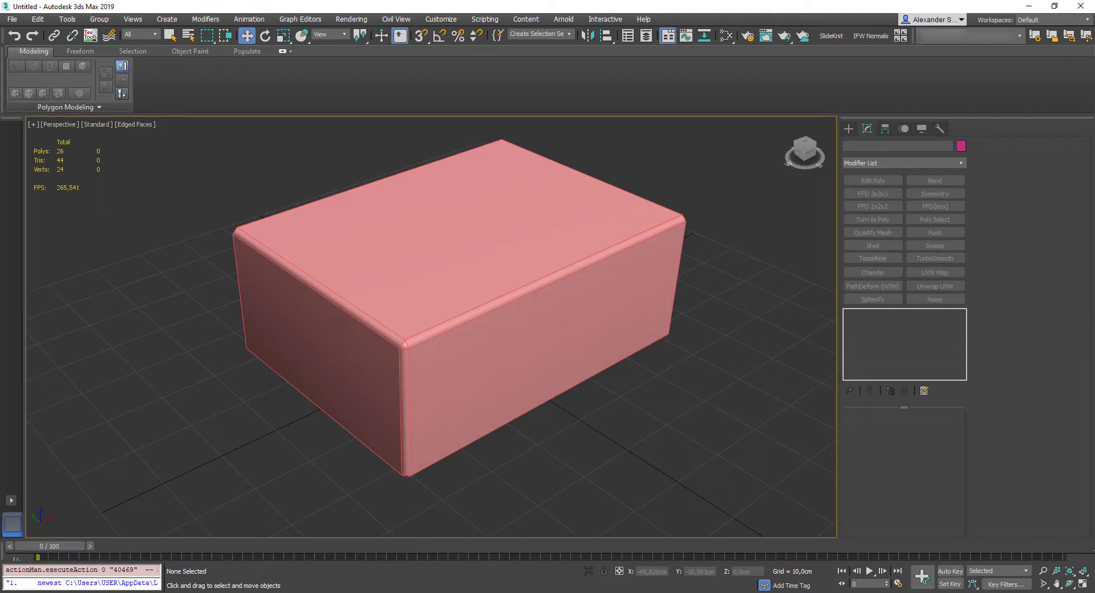
Step: Launch TexTools 4.10 Setup by dropping its script file into the viewport, and close the setup without installing
key(alt+Tab)
drag(630, 29, 754, 64)
drag(504, 373, 138, 234)
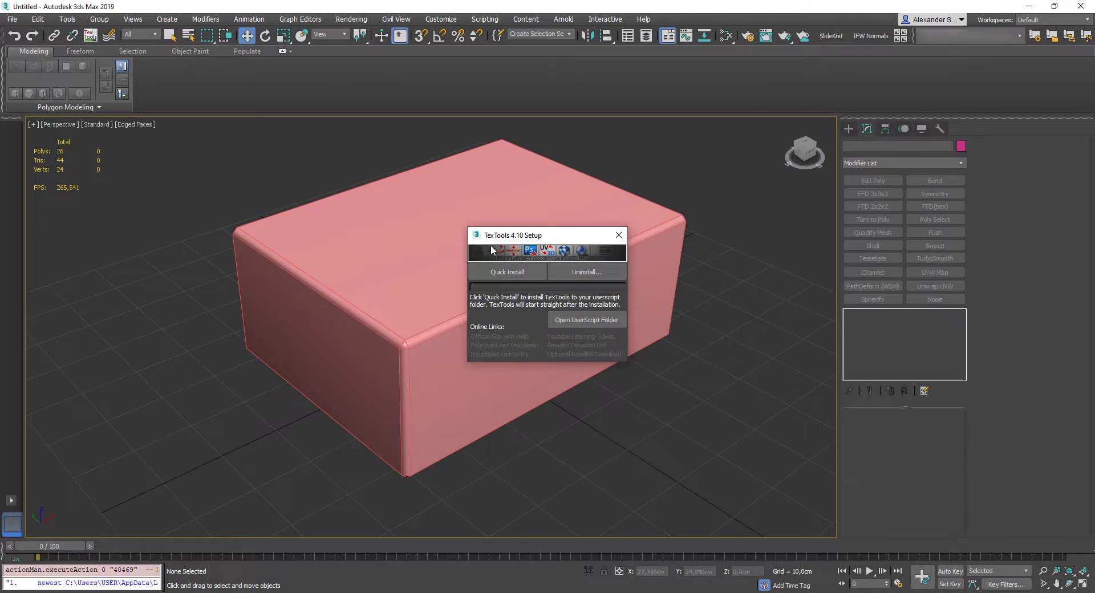
click(618, 235)
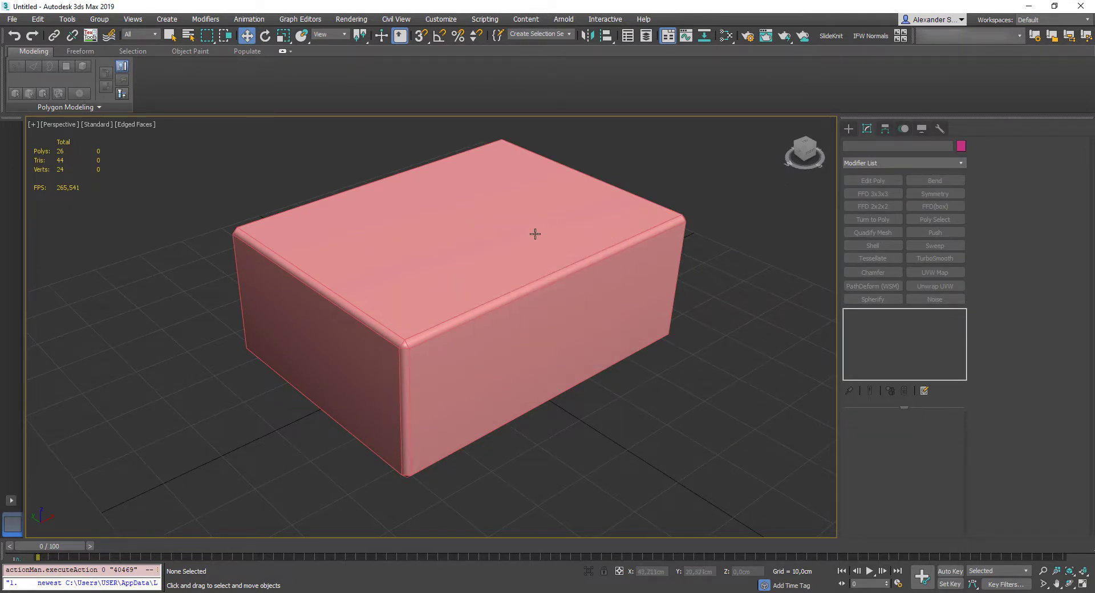
Step: Paste the copied crAlignPivotToSelection code into a new MAXScript file, and close the script editor
click(488, 21)
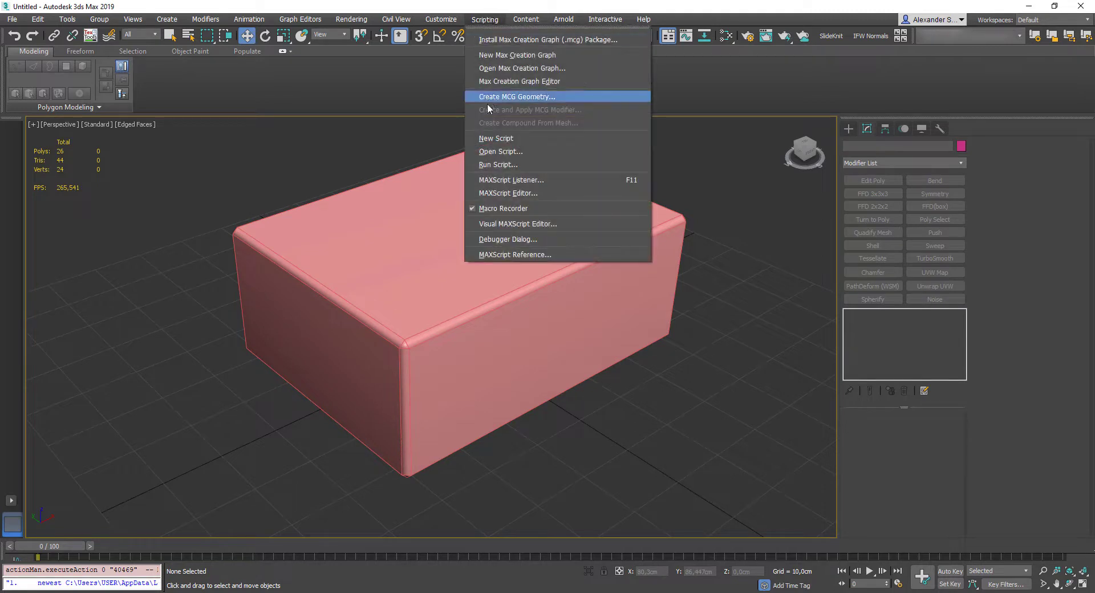
click(499, 140)
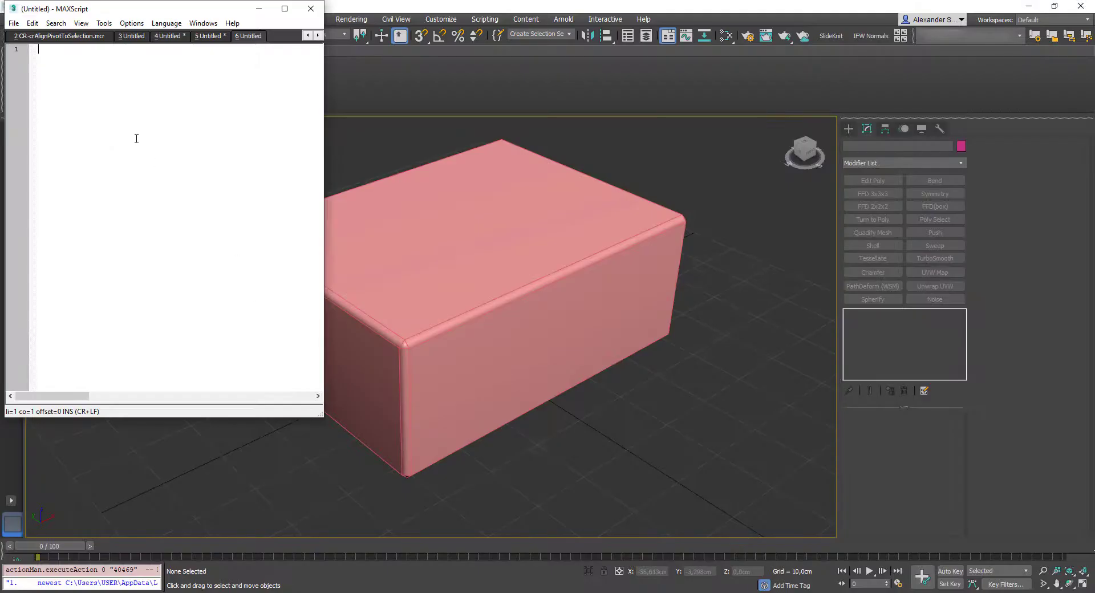
key(ctrl+v)
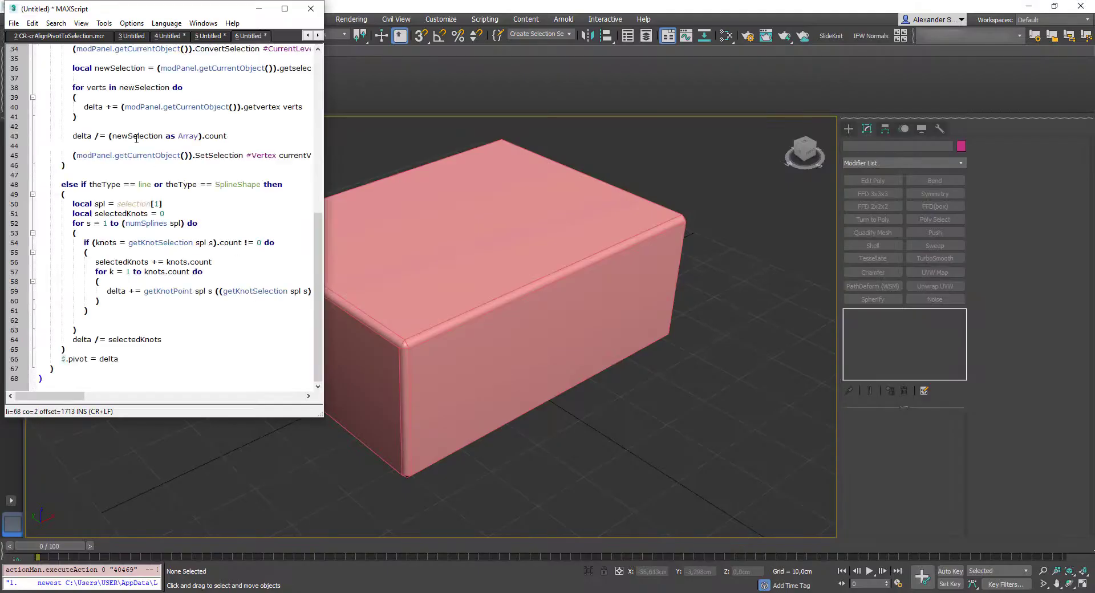
click(104, 24)
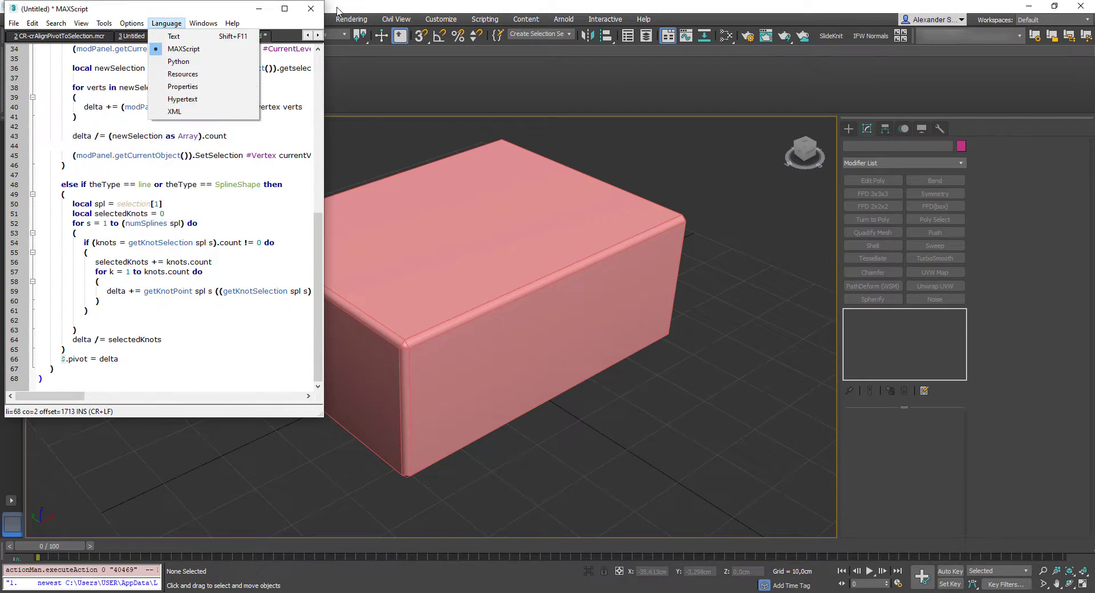
click(311, 8)
click(311, 8)
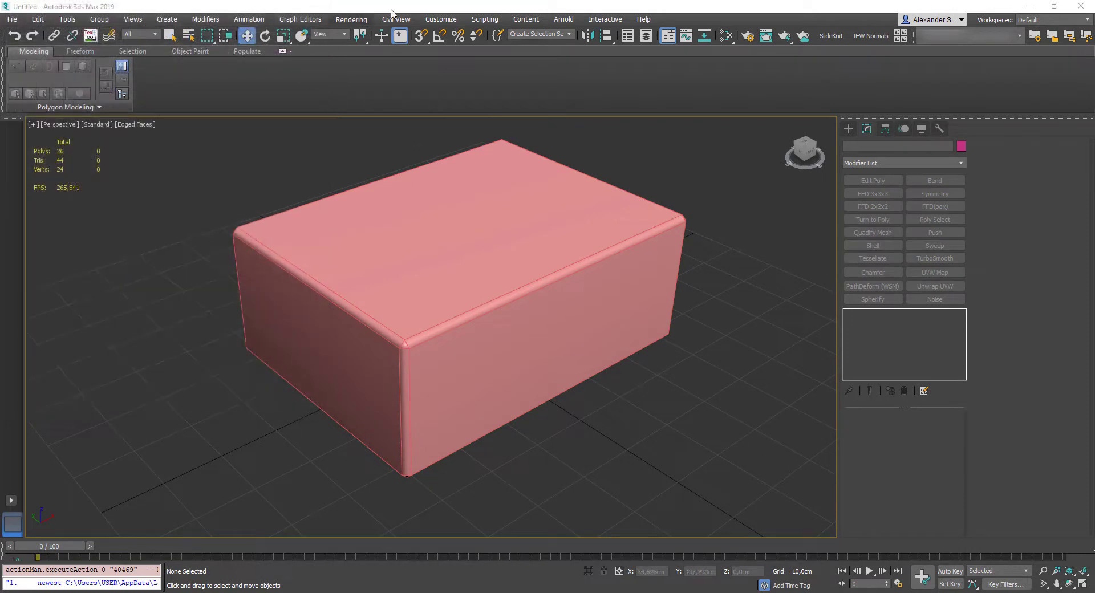
Step: Look up the align Pivot to selection action among the keyboard shortcuts, under All Commands and in the CR category
click(448, 20)
click(463, 41)
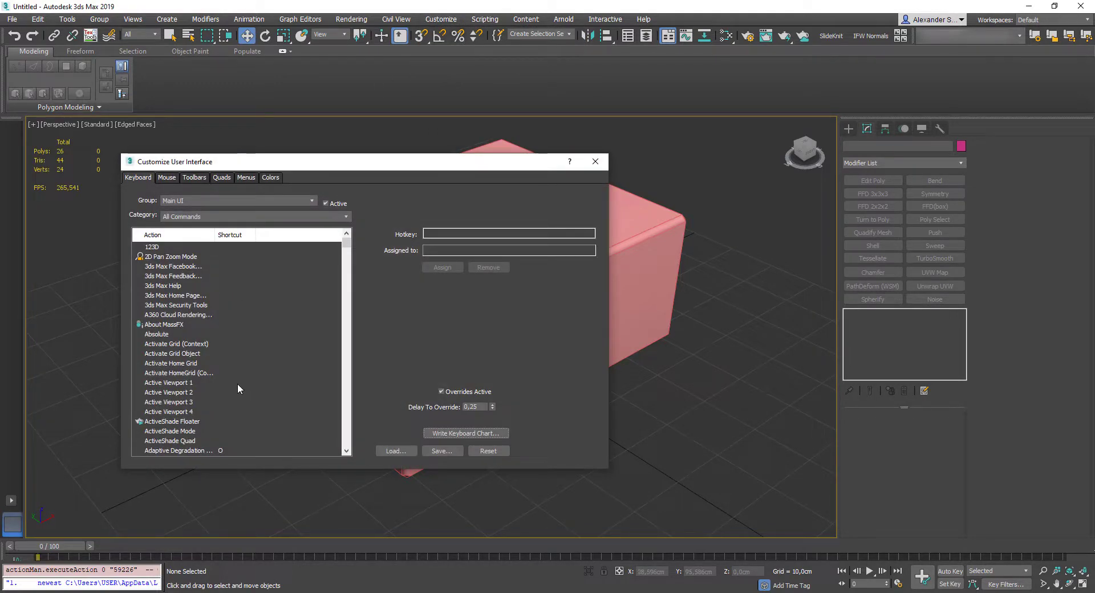
click(235, 287)
text(al)
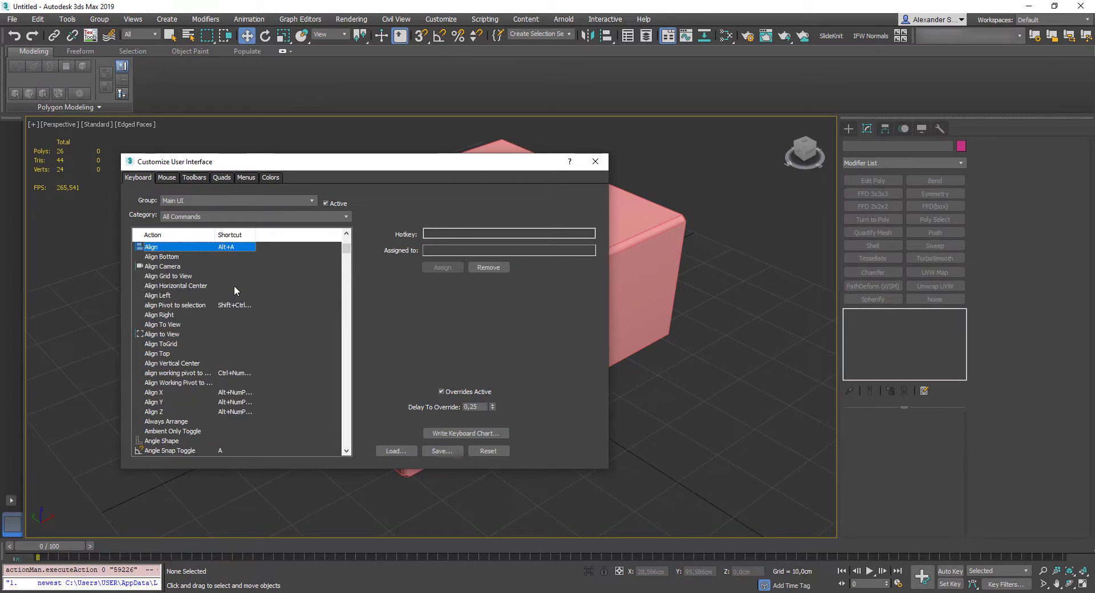
click(166, 306)
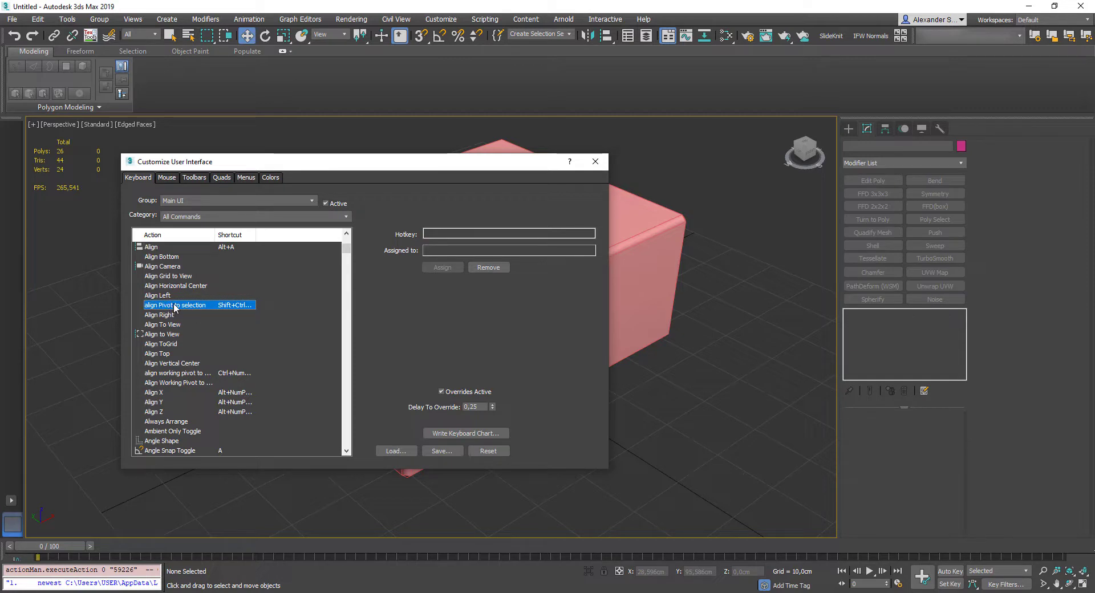
click(190, 217)
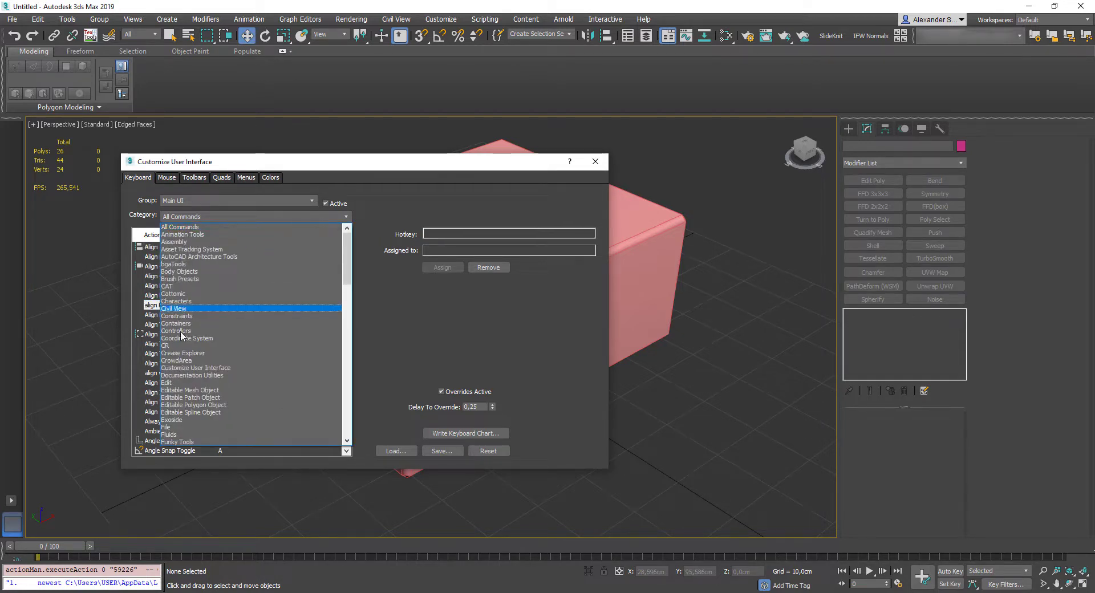
click(176, 346)
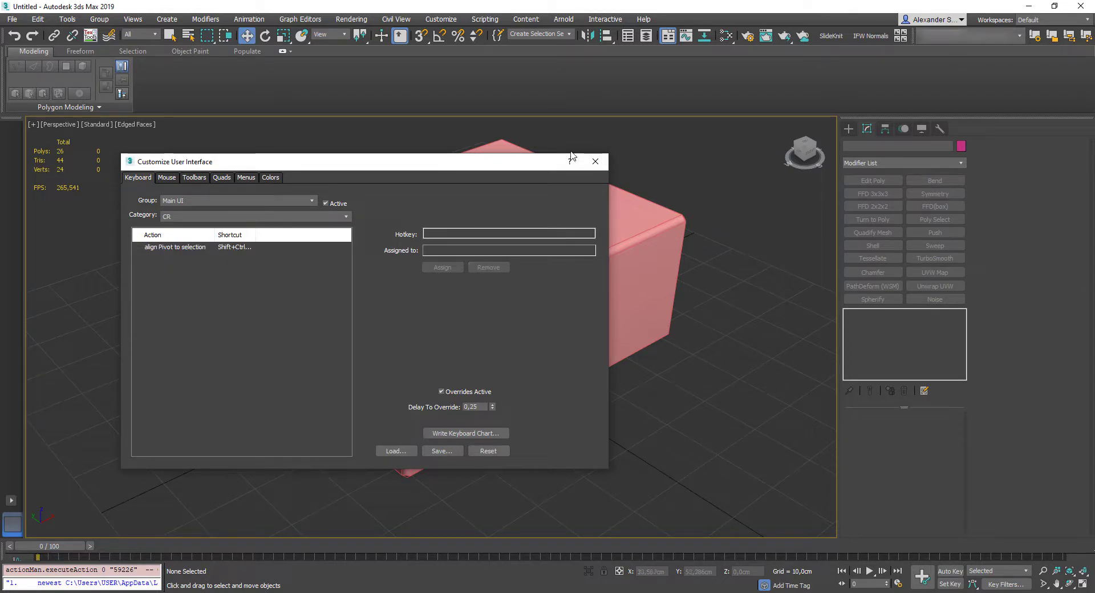
click(594, 162)
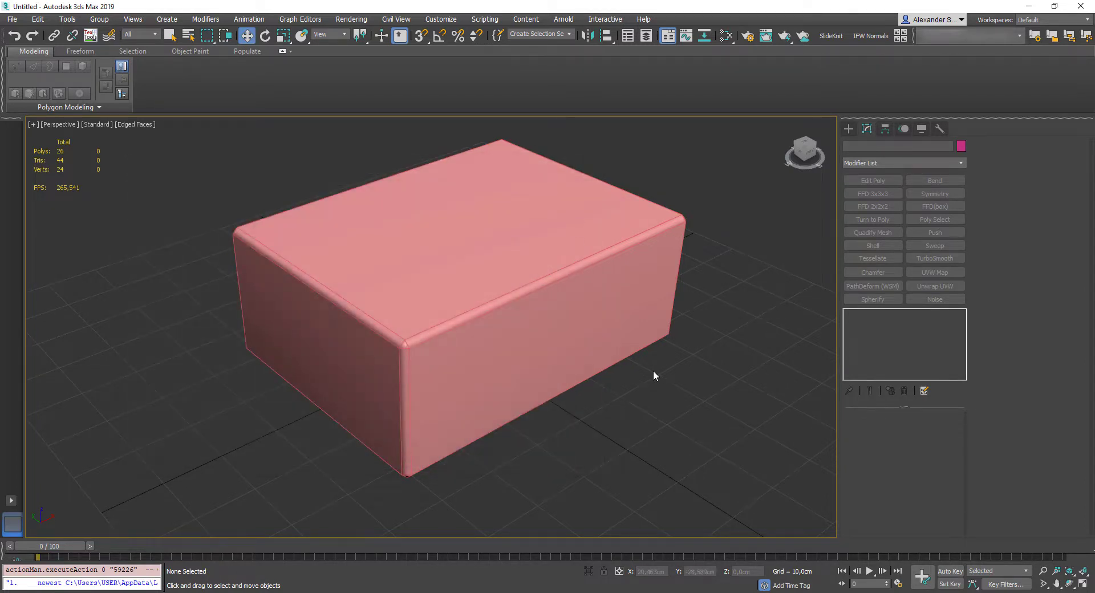
Step: Align the box's pivot to its narrow side polygon, test the pivot by moving the box, and undo the move
click(499, 238)
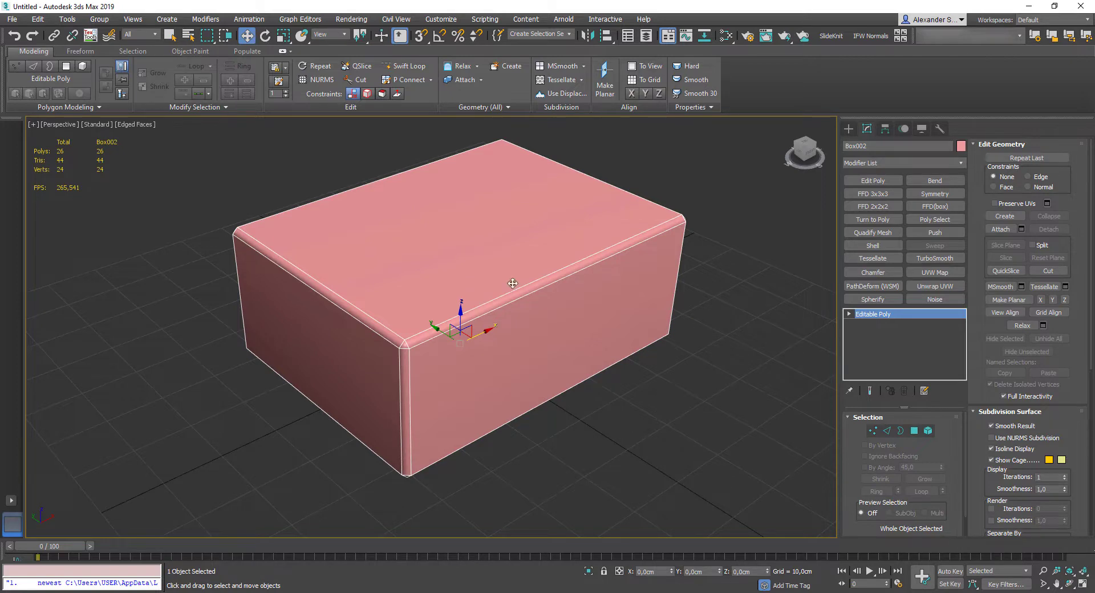
alt+middle_drag(513, 290, 509, 357)
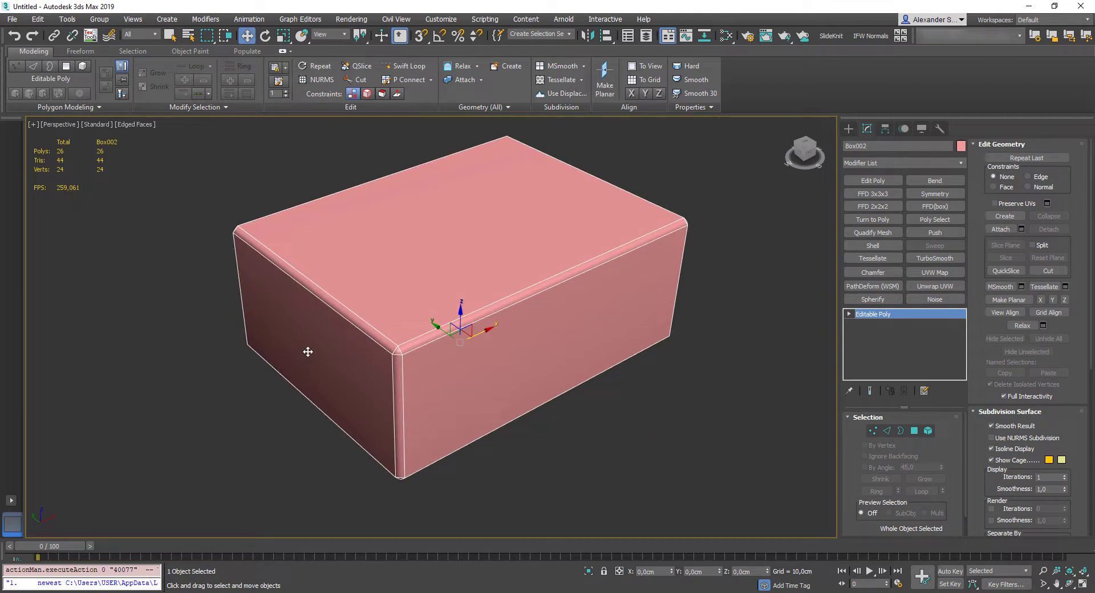
click(913, 430)
click(296, 327)
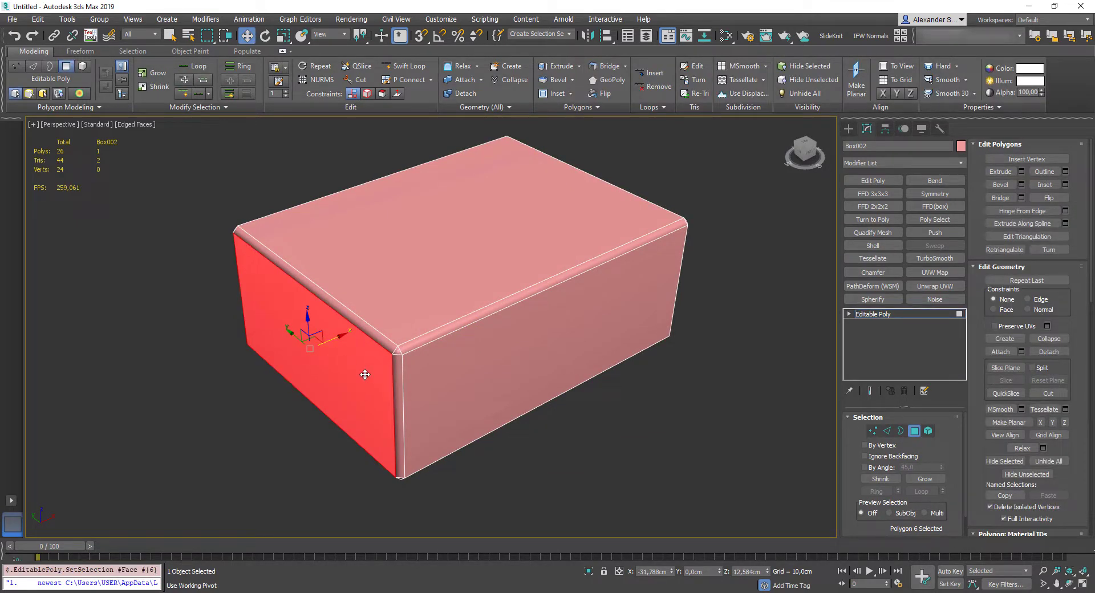
key(alt+a)
key(4)
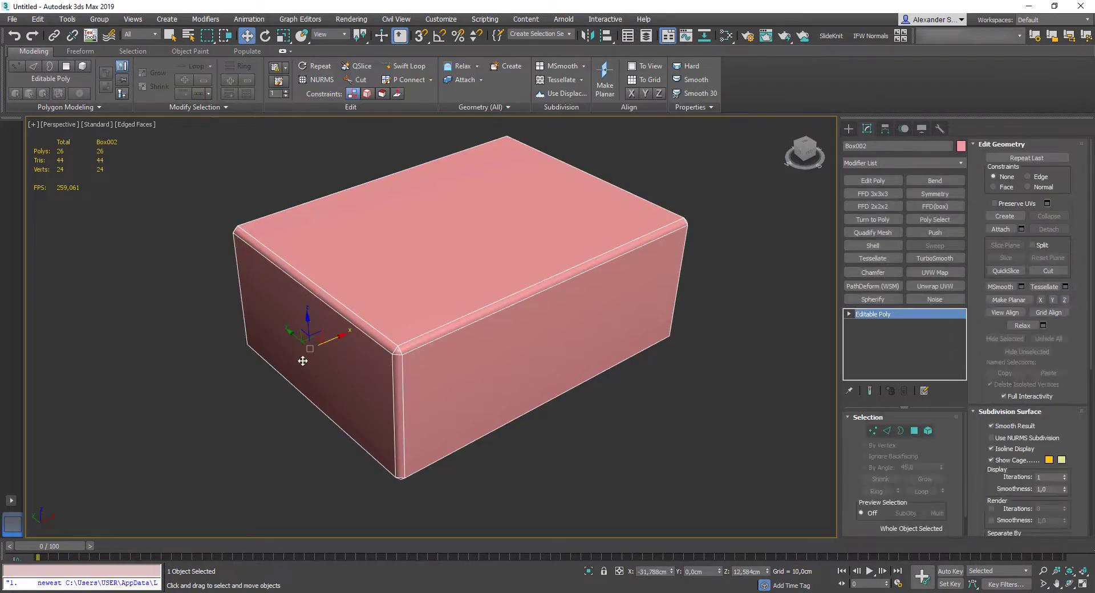
drag(309, 348, 335, 341)
key(ctrl+z)
Step: Align the box's pivot to a small chamfer polygon at its upper corner, and check the pivot's placement in object mode
alt+middle_drag(596, 349, 528, 346)
key(4)
key(4)
alt+middle_drag(630, 330, 565, 362)
scroll(518, 337, up, 4)
click(522, 340)
key(Insert)
key(4)
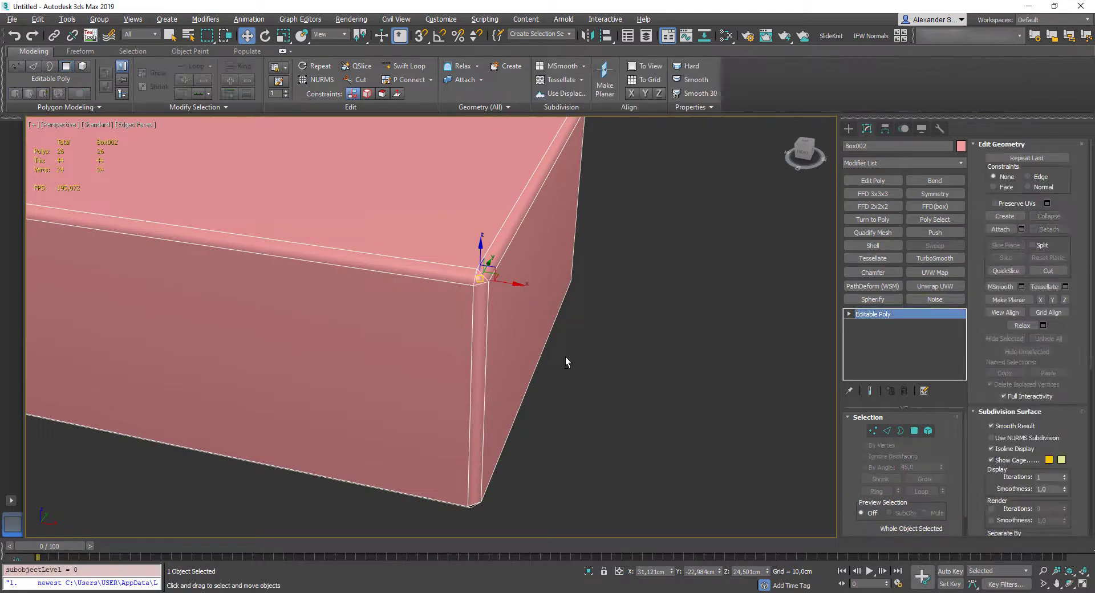
scroll(529, 312, down, 5)
alt+middle_drag(523, 314, 552, 291)
drag(547, 292, 547, 288)
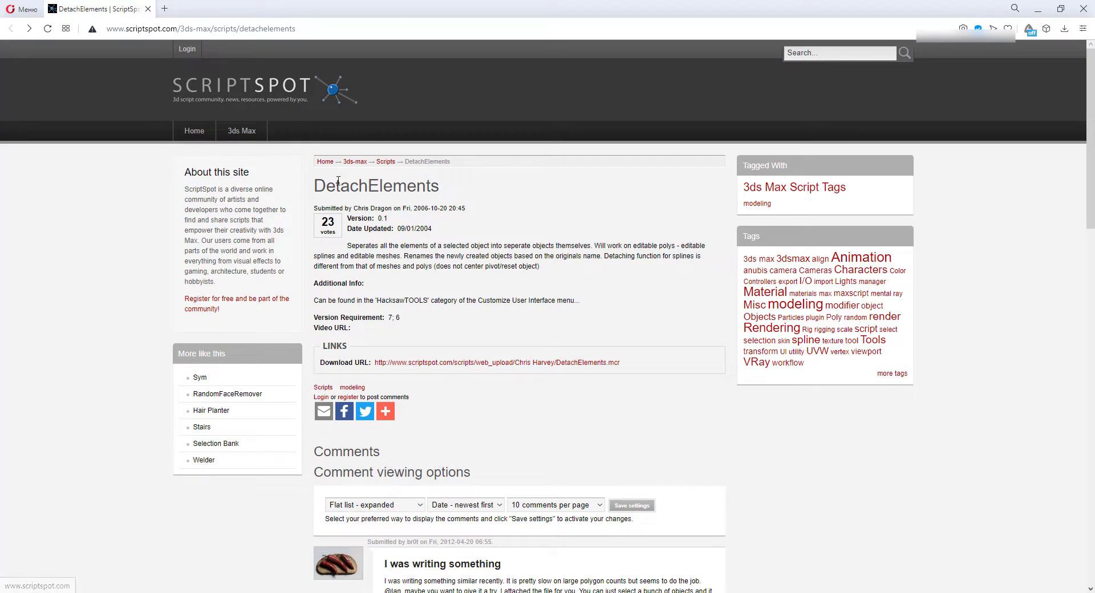
Step: Open the DetachElements.mcr download, paste its code into a new MAXScript file, and close the script editor
click(429, 362)
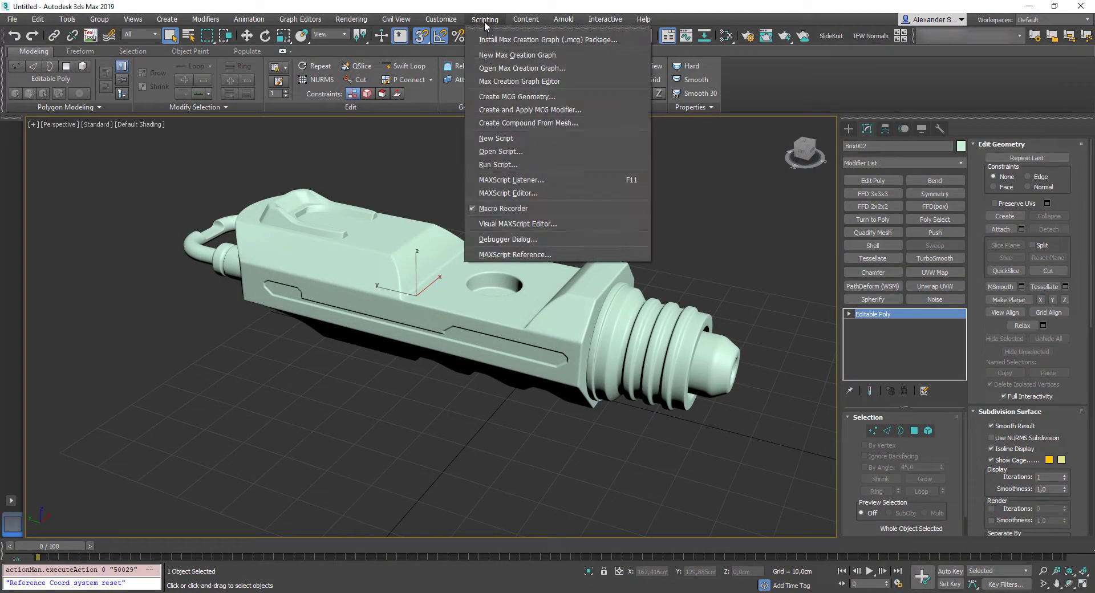
click(495, 139)
key(ctrl+v)
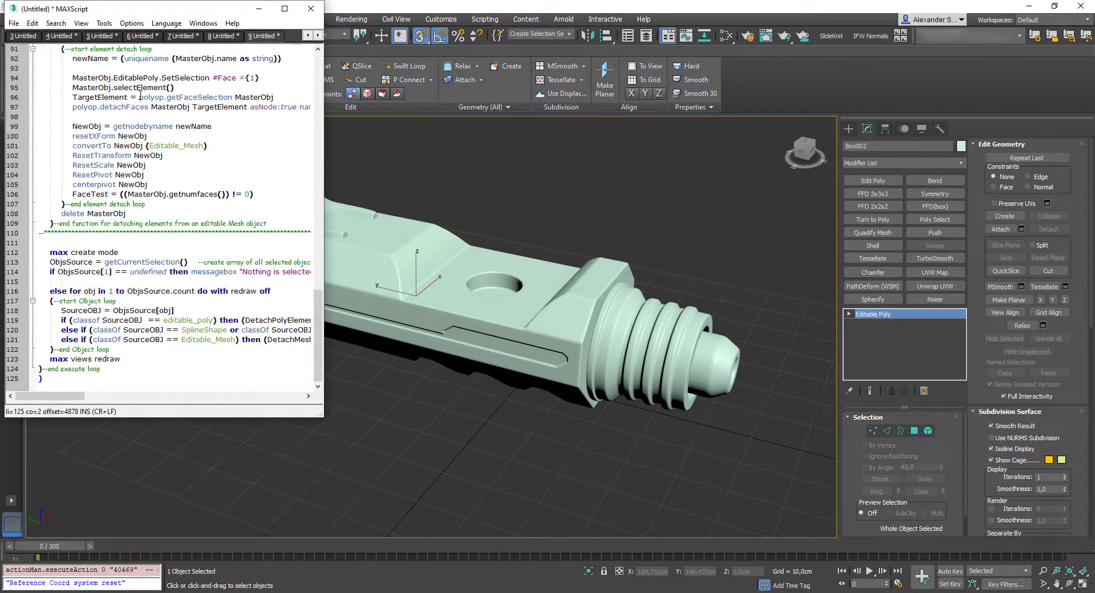
click(104, 23)
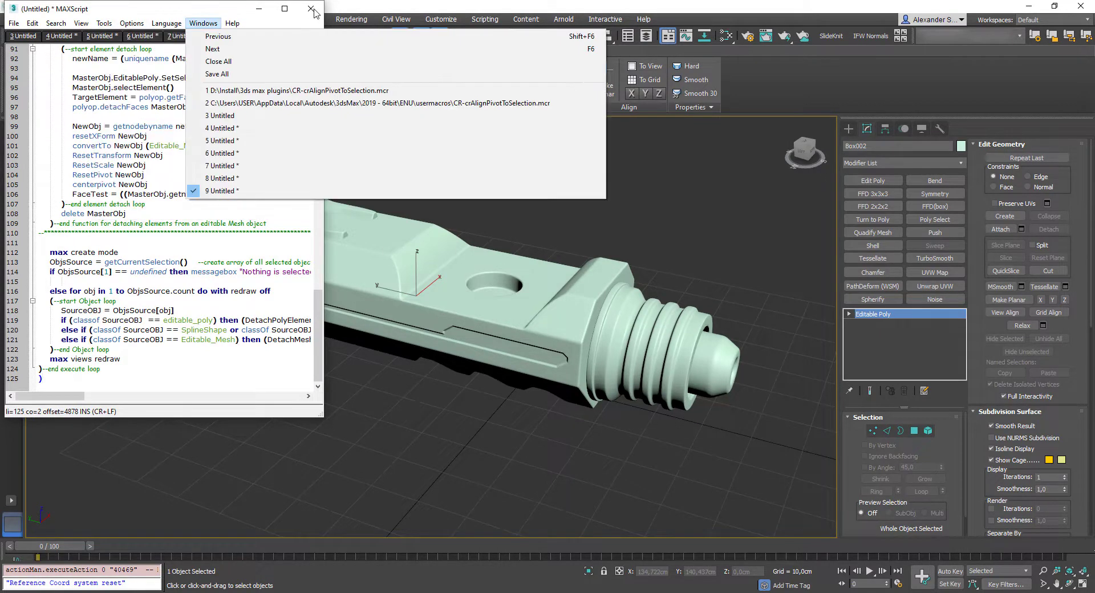
click(312, 9)
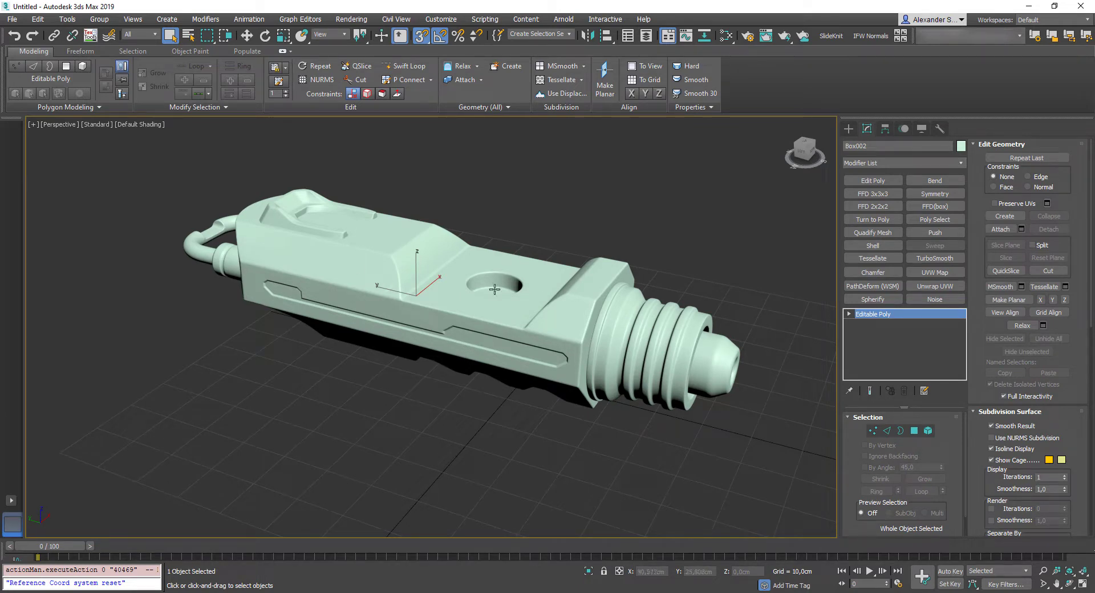
Step: Examine the separate elements of the flashlight-like model by selecting several of them in element mode, and return to object mode
key(5)
click(369, 257)
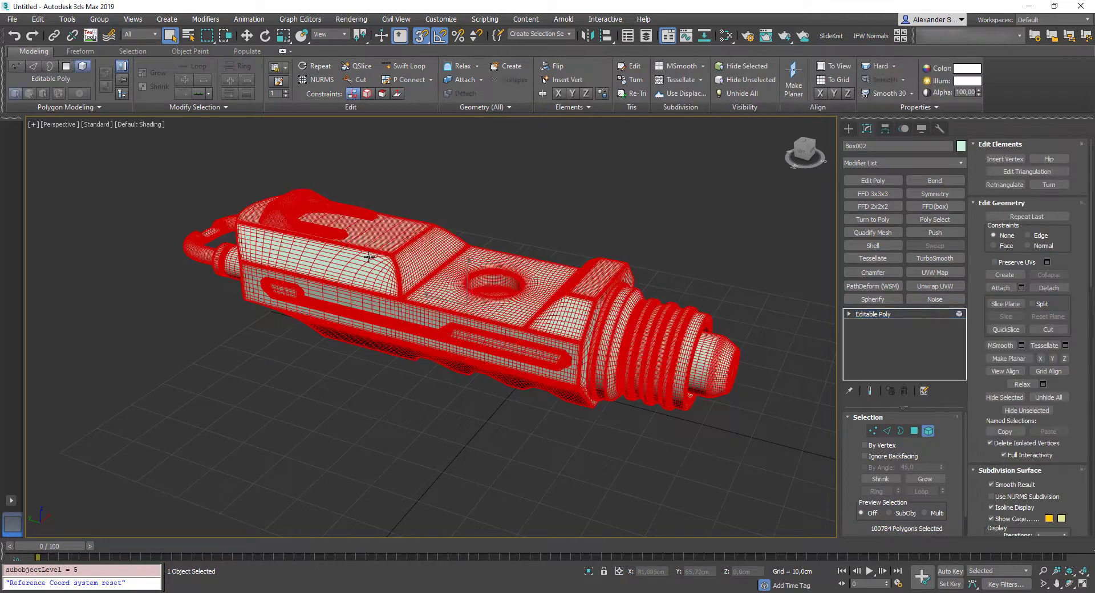
click(227, 266)
click(274, 217)
click(482, 302)
click(645, 322)
click(724, 354)
key(5)
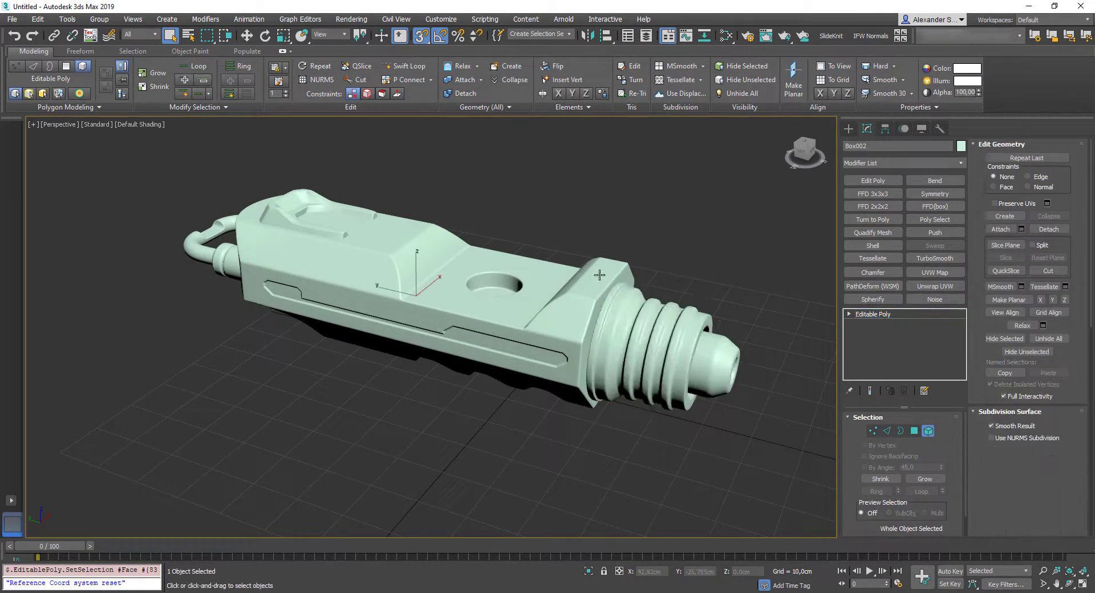
Step: Detach all of the model's elements into separate objects with DetachElements, and check them in the scene's object list
key(alt+d)
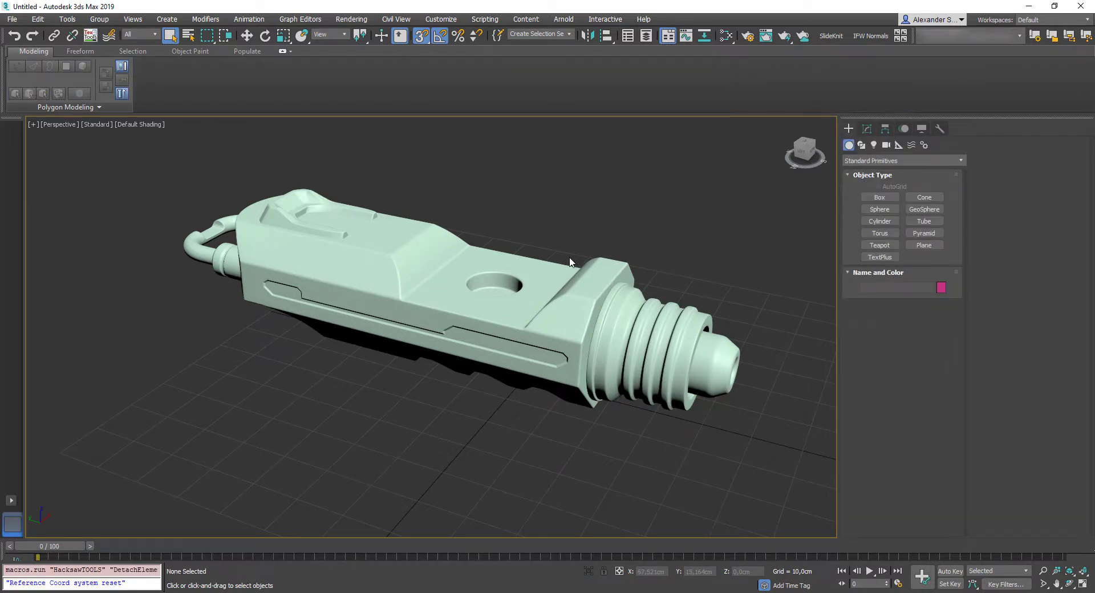
key(h)
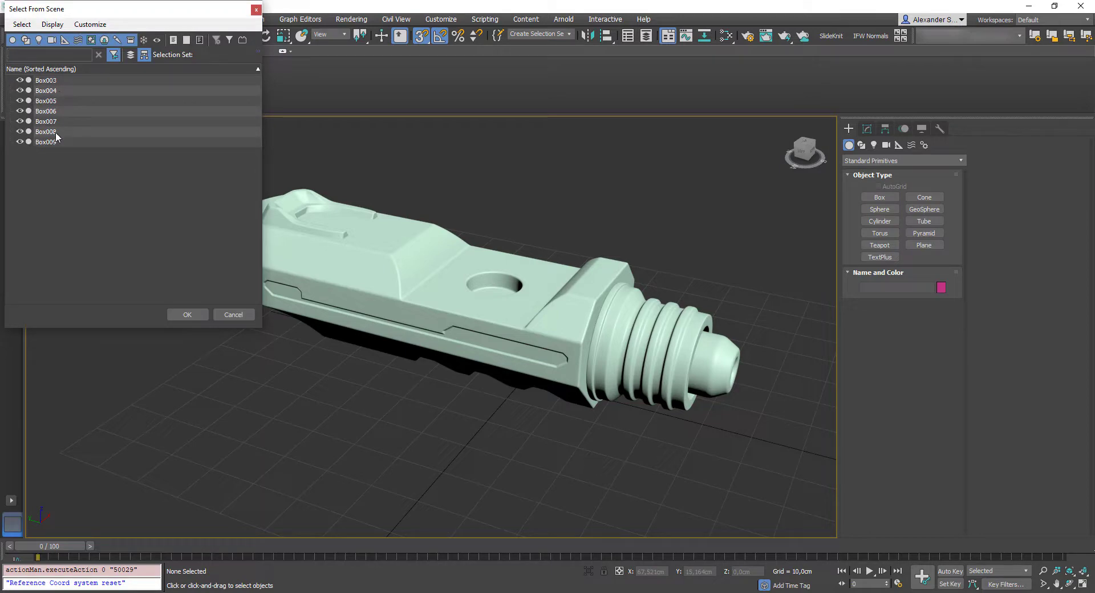
click(187, 314)
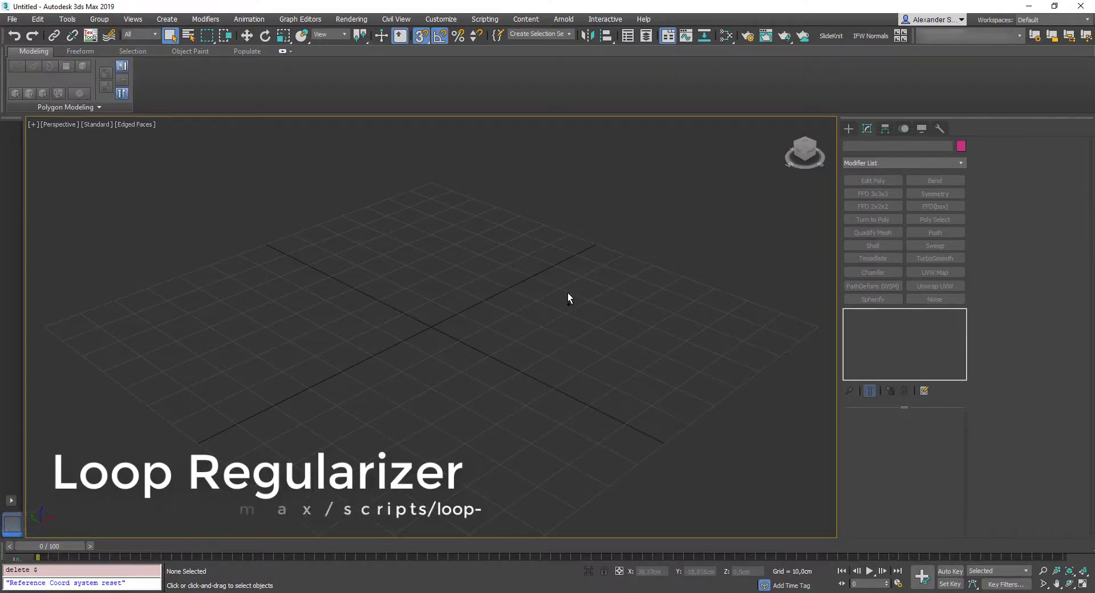
Step: Draw a plane about 60 by 68 cm with 4 by 4 segments, and convert it to Editable Poly with the grid hidden
ctrl+right_click(567, 291)
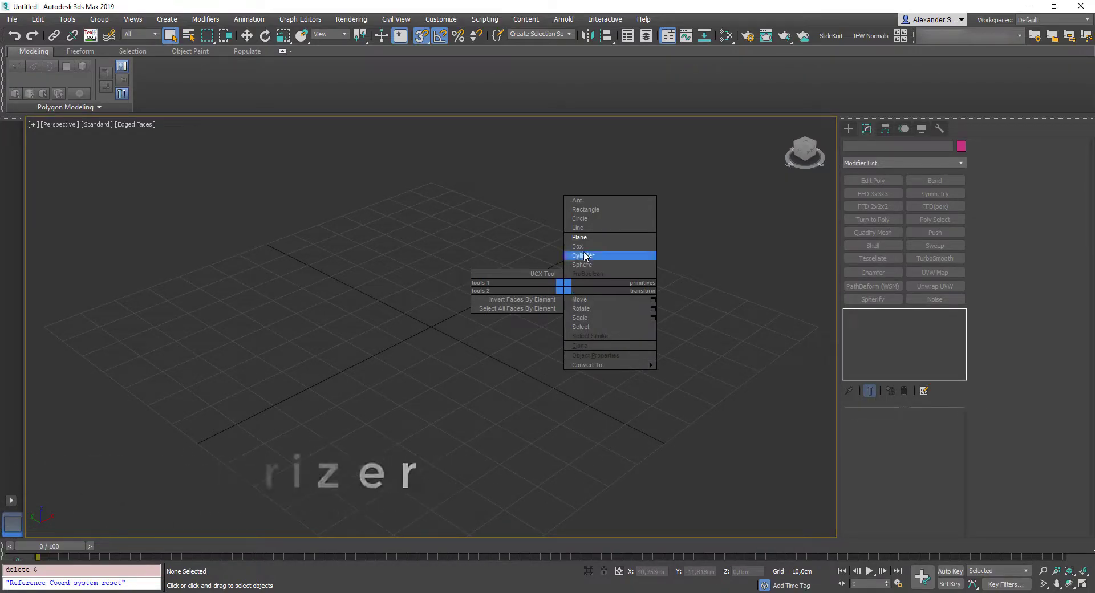
click(580, 255)
drag(264, 332, 618, 322)
click(923, 391)
click(921, 404)
text(4)
right_click(589, 284)
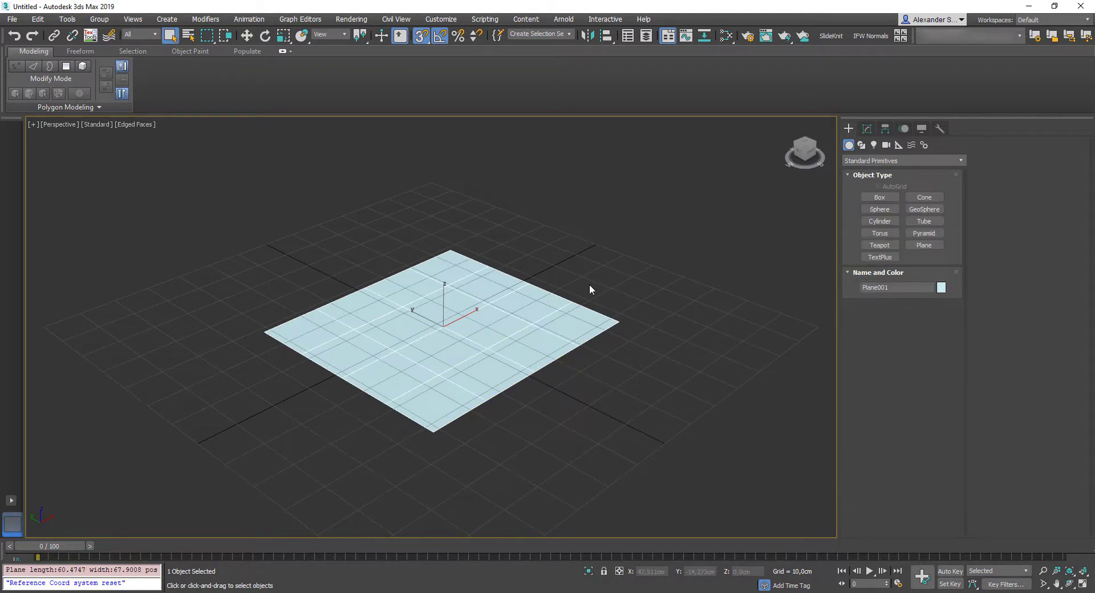
key(ctrl+e)
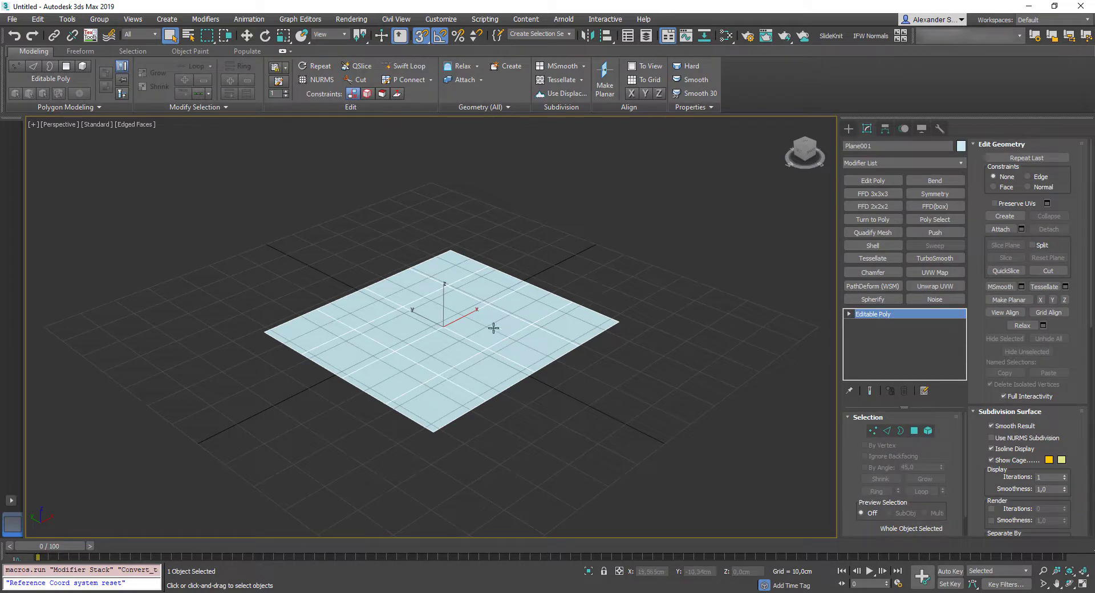
key(g)
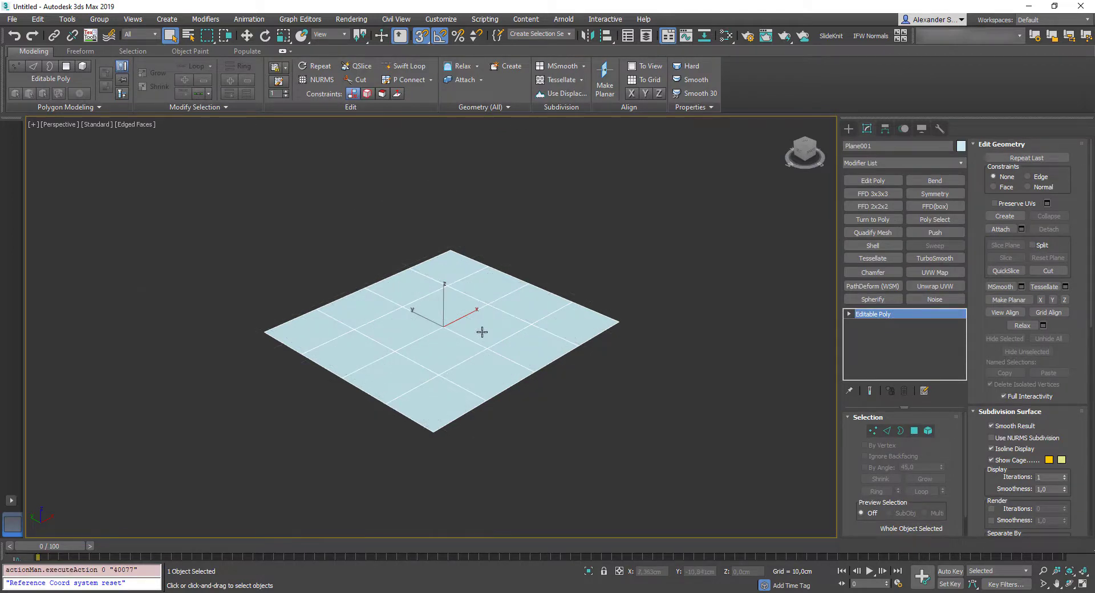
Step: Select the plane's four central polygons and run Regularize on them
key(4)
drag(423, 316, 471, 349)
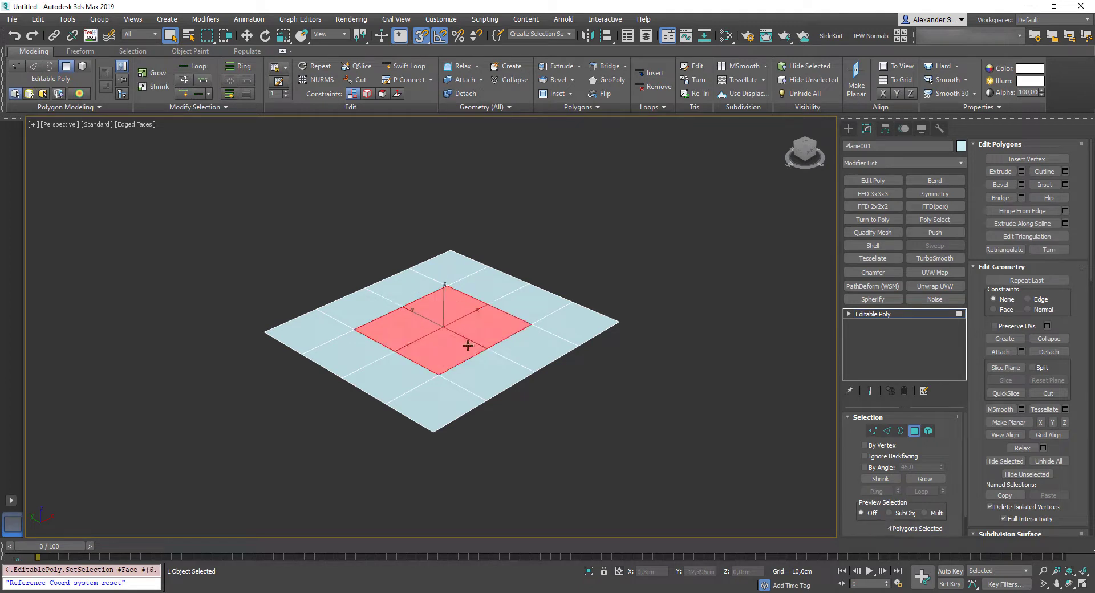
right_click(449, 311)
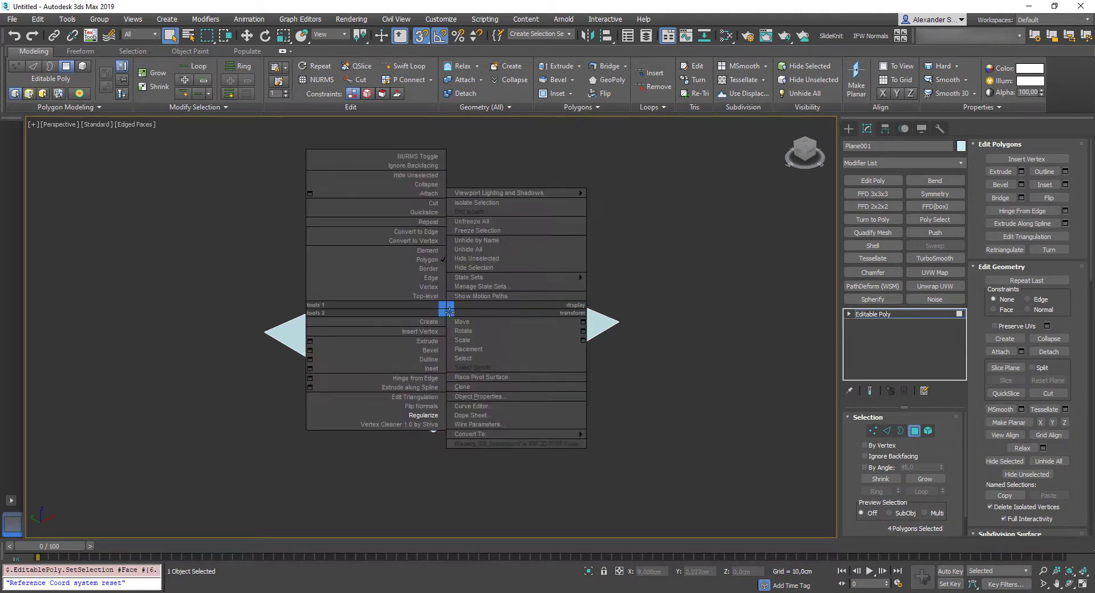
click(436, 416)
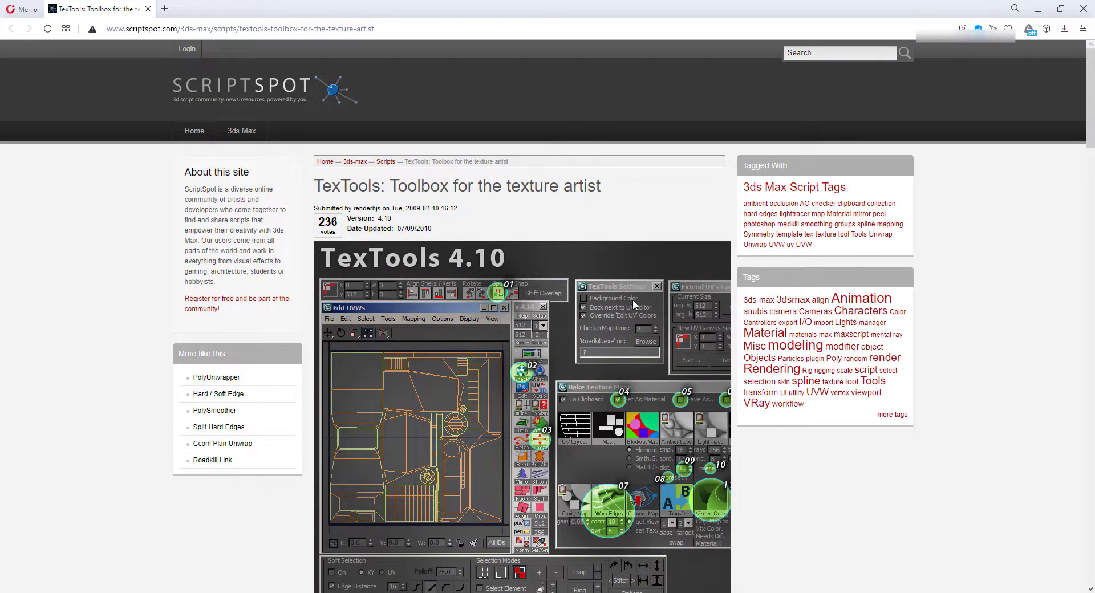
Step: Look through the TexTools page on ScriptSpot for the TexTools_4.10.mzp download
scroll(624, 316, down, 20)
scroll(603, 367, down, 7)
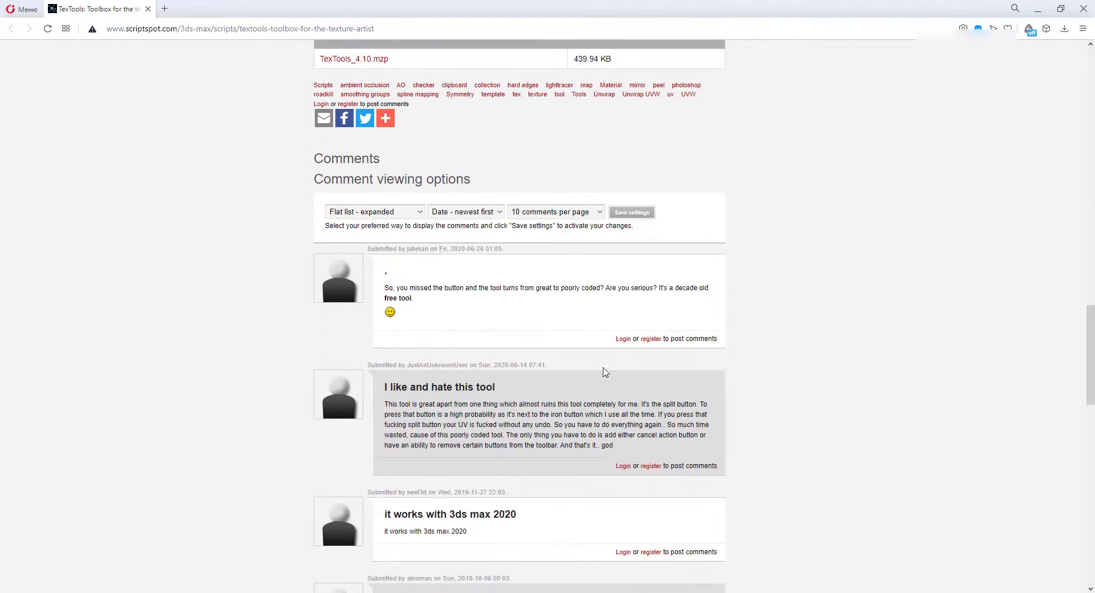
scroll(601, 362, up, 3)
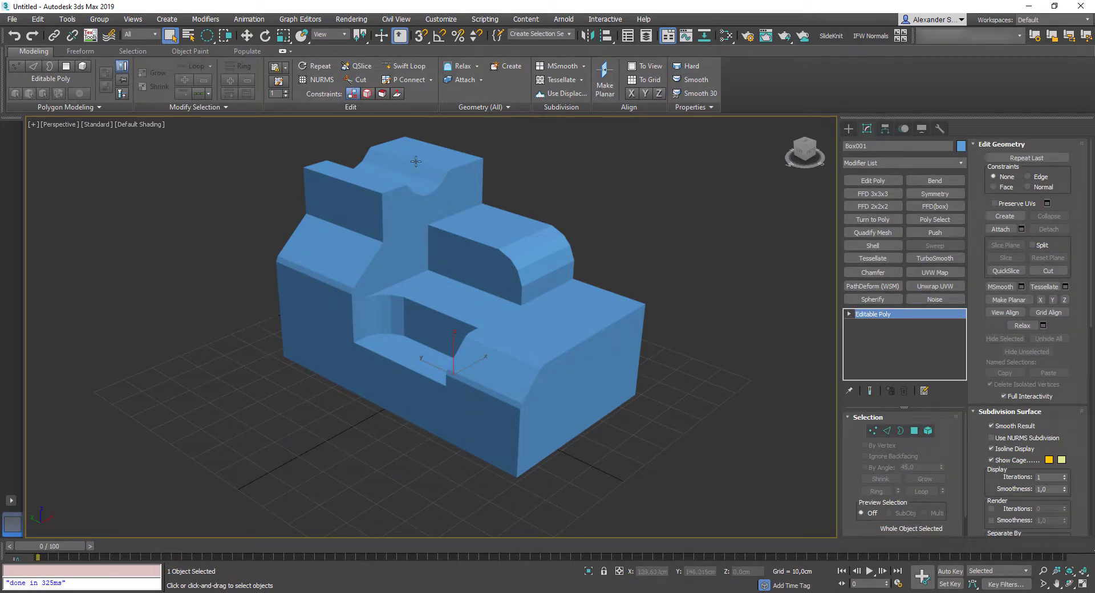
Step: Check the stepped block's edges, and smooth the block by its UV shells with TexTools
key(F4)
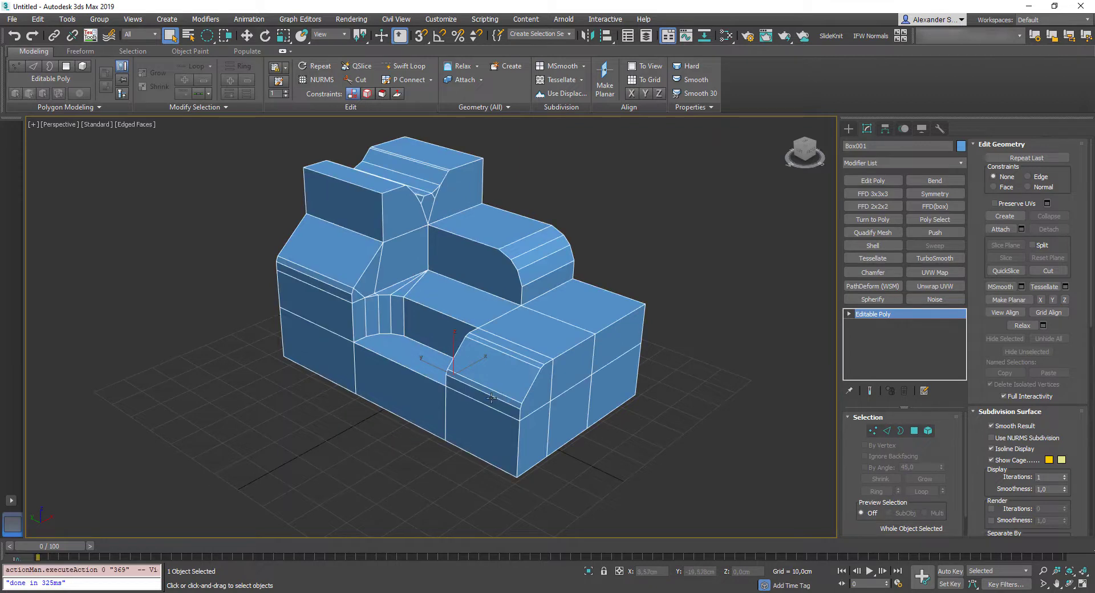
key(F4)
click(91, 36)
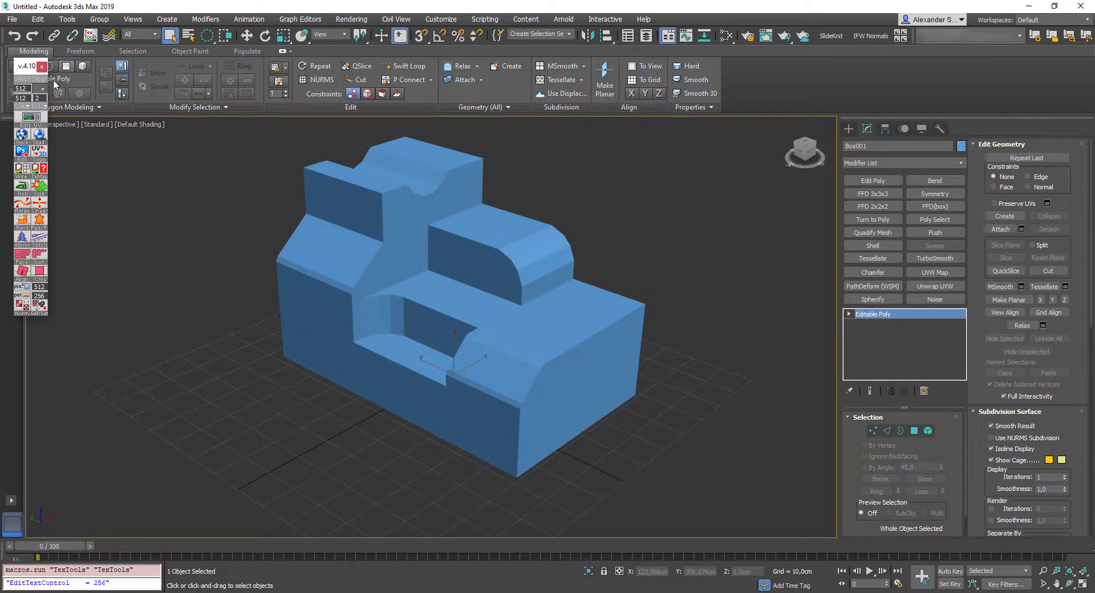
click(38, 106)
click(84, 129)
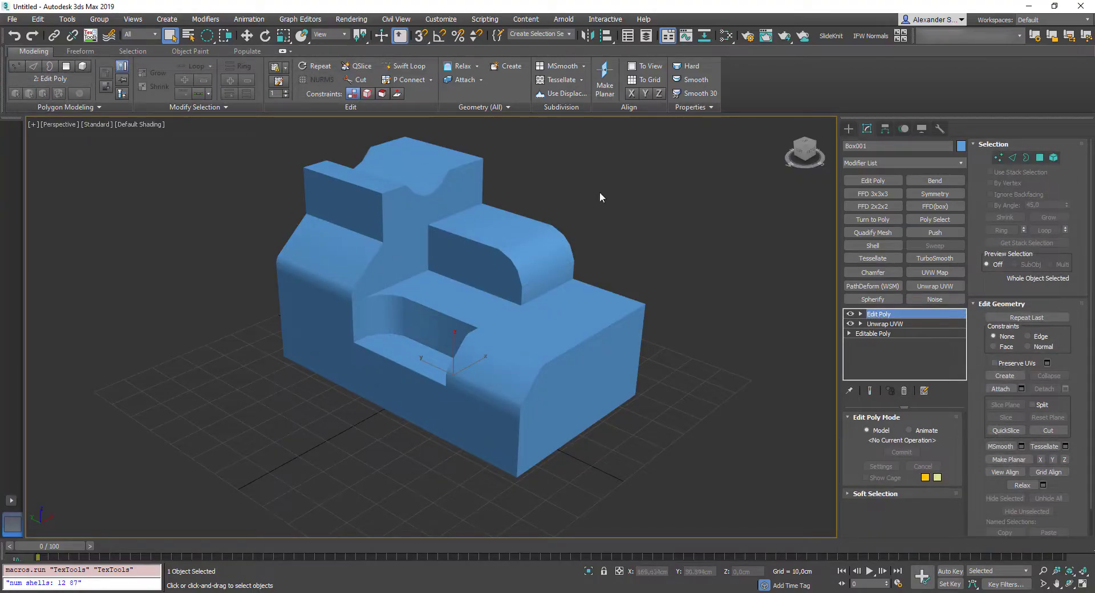
Step: Examine the stepped block's UV shells in the UV editor through an Unwrap UVW modifier, and close the editor
click(953, 287)
click(1031, 513)
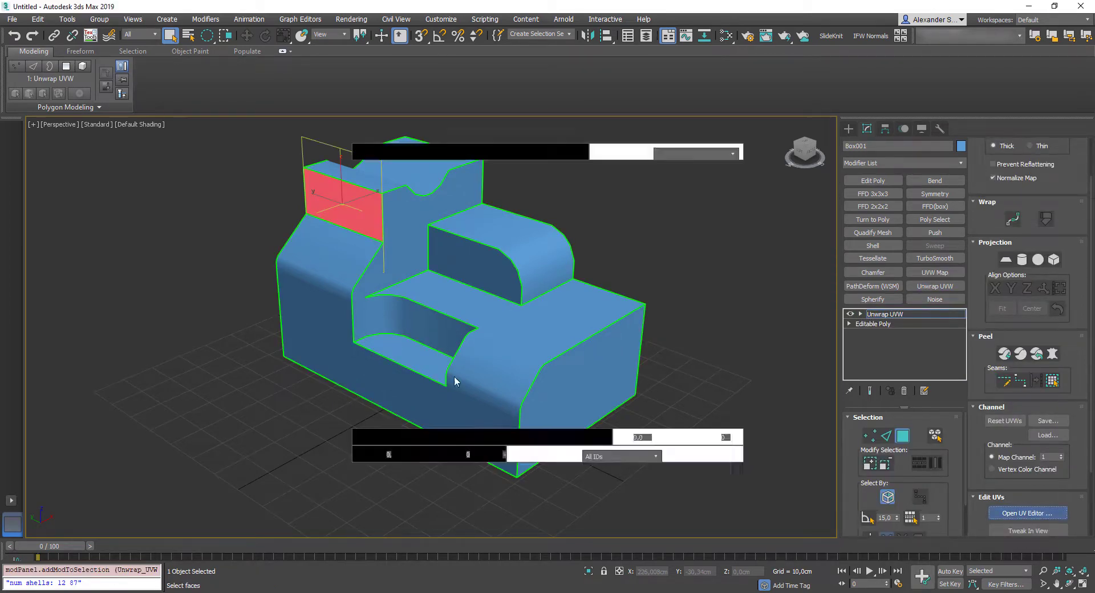
click(268, 85)
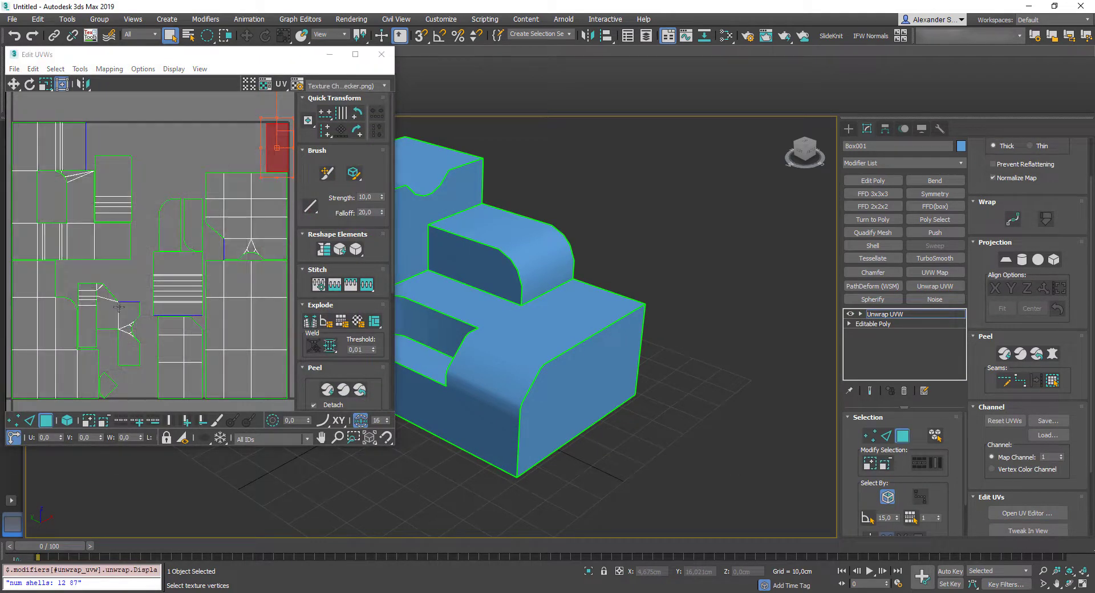
click(183, 118)
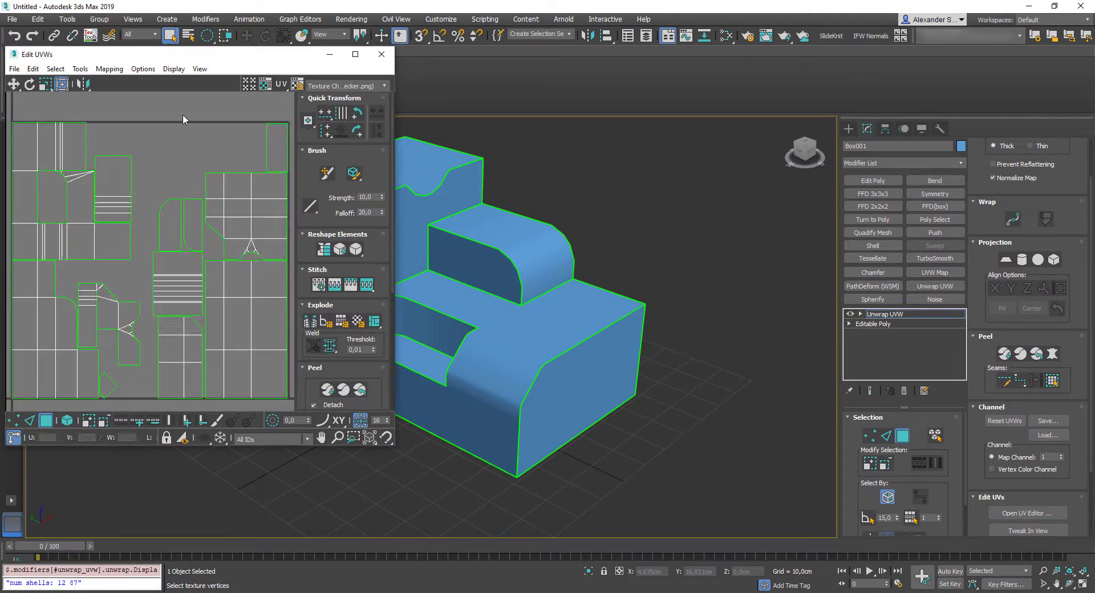
click(381, 54)
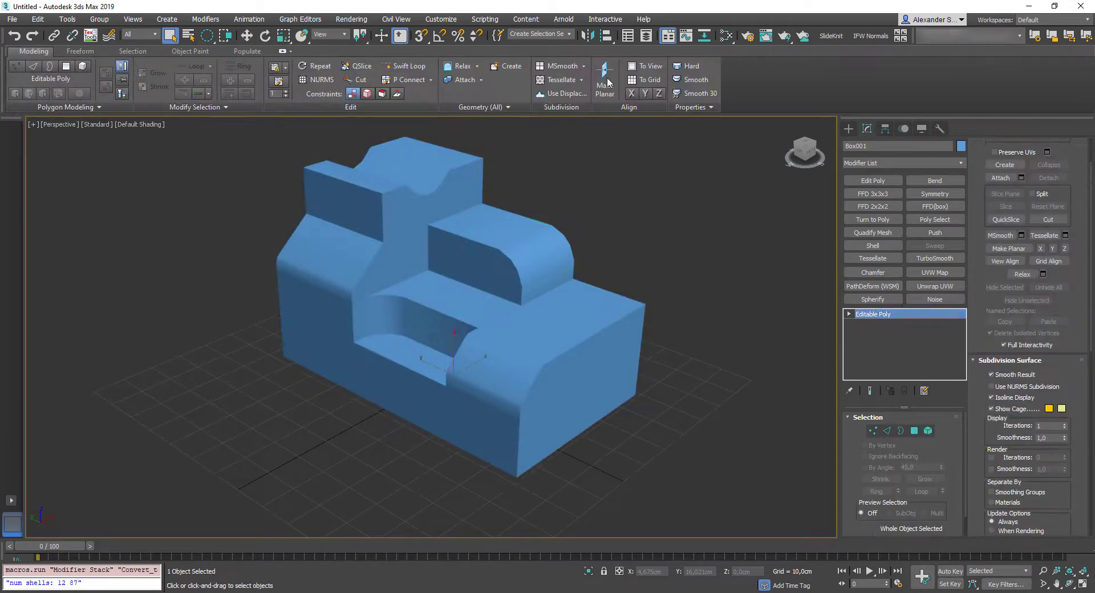
Step: Apply Improved Face Weighted Normals to the stepped block, and add a Poly Select modifier above FW Normals
click(870, 35)
click(580, 270)
click(598, 238)
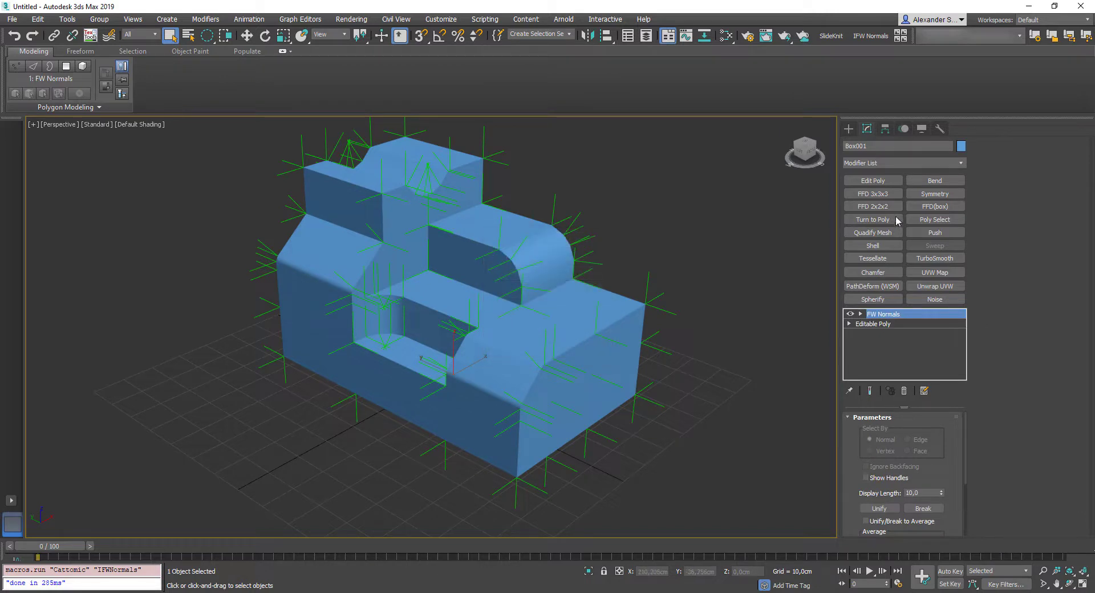
click(935, 219)
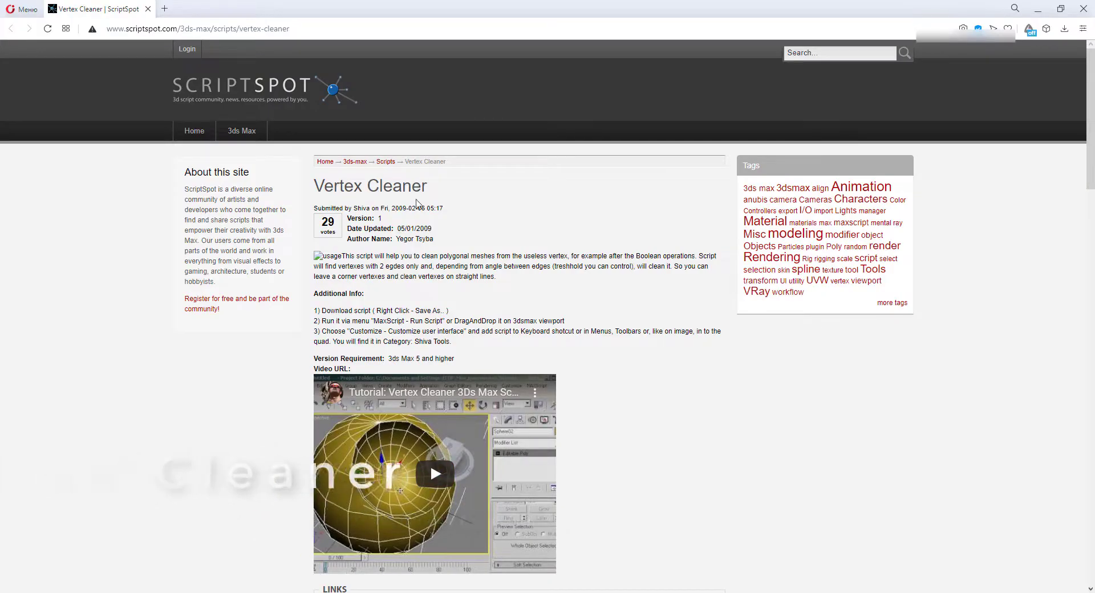
click(350, 592)
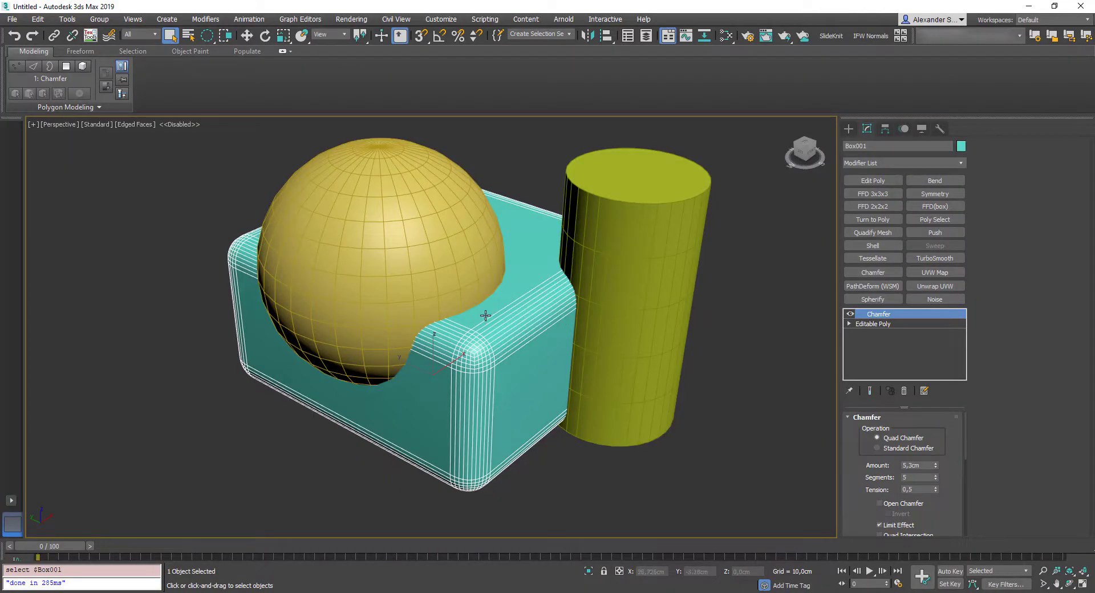
Step: Subtract the cylinder and the sphere from the chamfered box with ProBoolean using Remove Only Invisible, and convert the result to Editable Poly
right_click(535, 278)
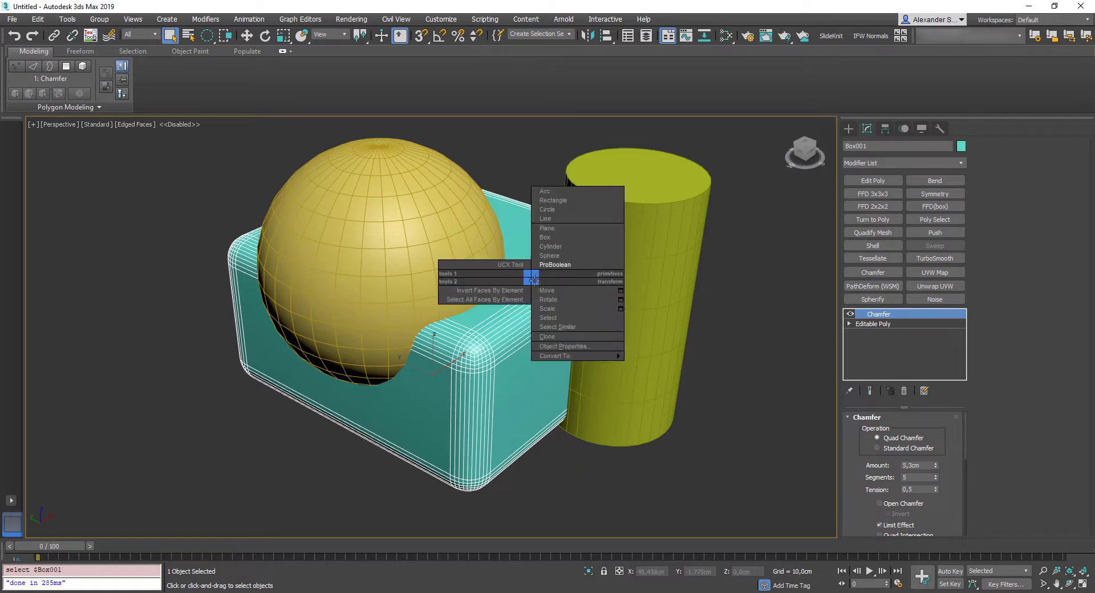
click(562, 267)
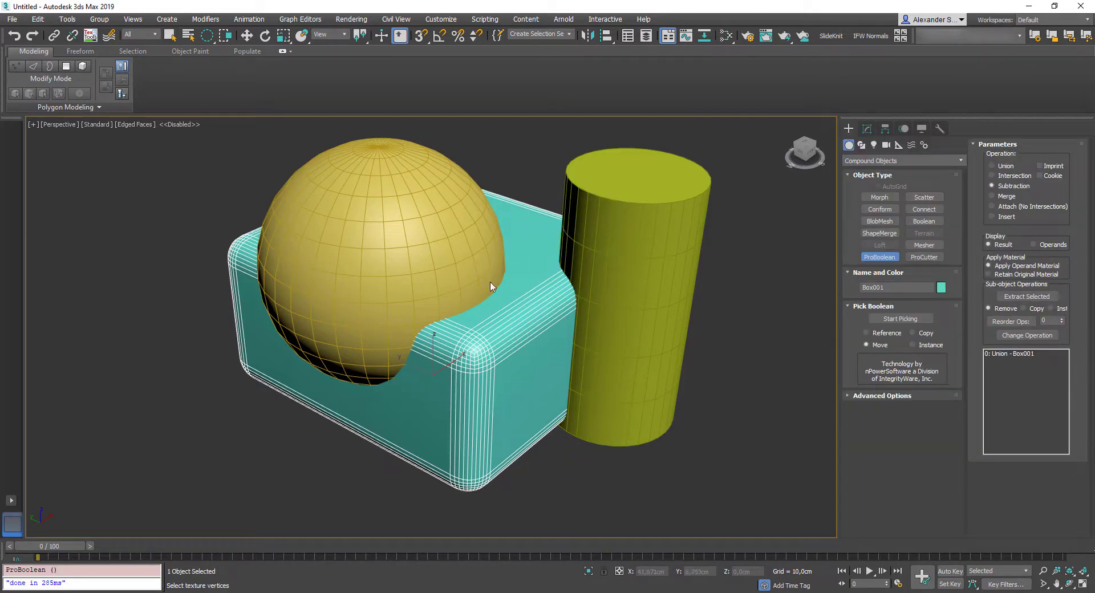
click(888, 396)
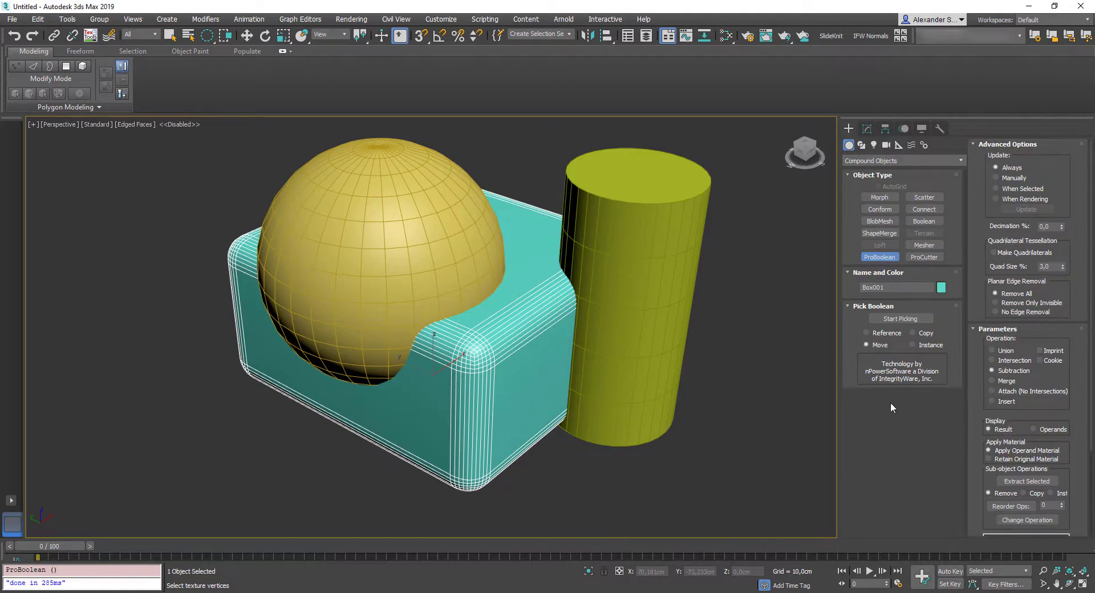
click(1020, 303)
click(901, 320)
click(632, 224)
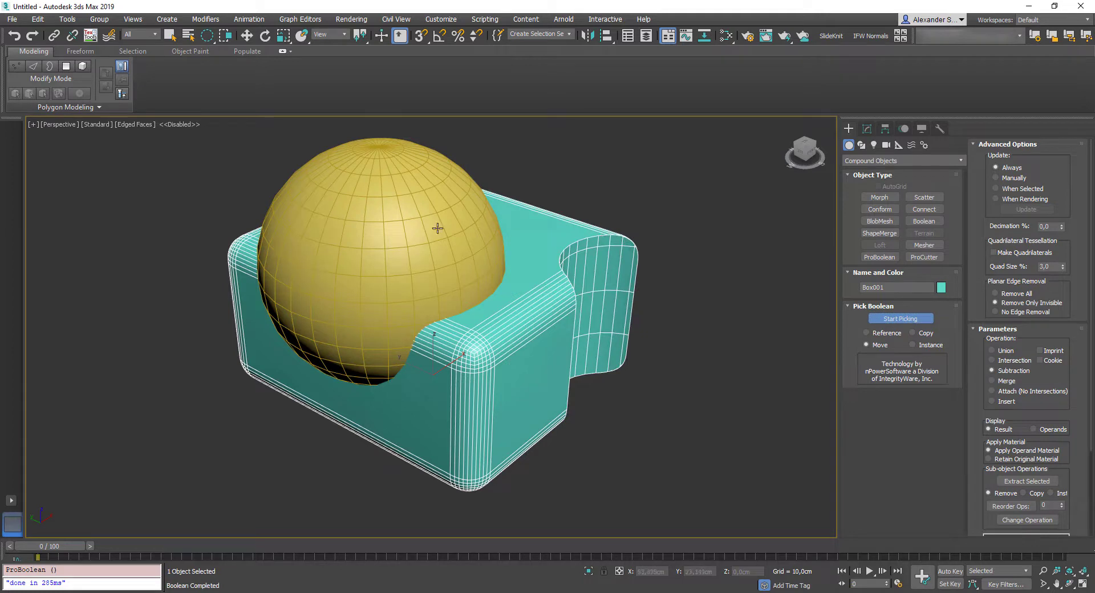
click(384, 220)
key(alt+c)
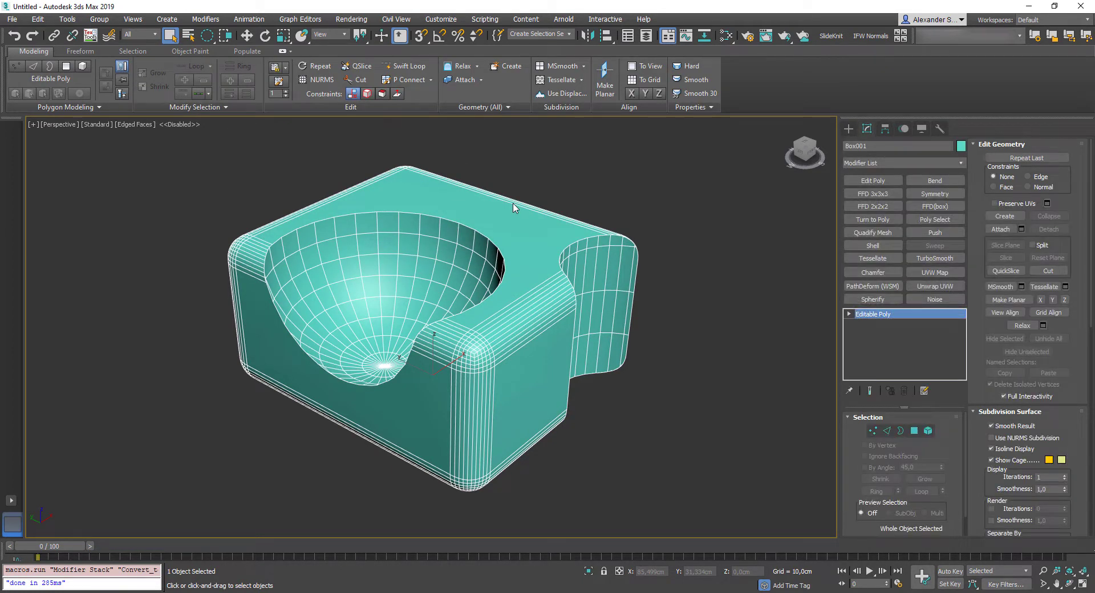
Step: Examine the box's selected vertices along the boolean cut edges up close in vertex mode
click(872, 431)
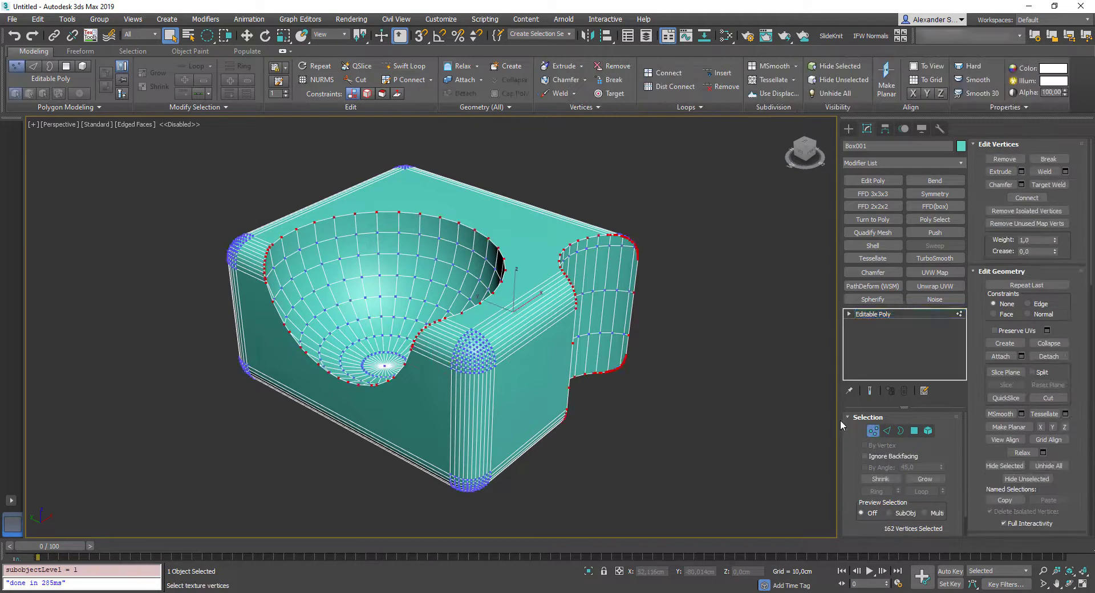
alt+middle_drag(720, 289, 640, 341)
scroll(633, 340, up, 4)
middle_drag(635, 278, 480, 264)
scroll(528, 217, up, 2)
scroll(515, 233, up, 2)
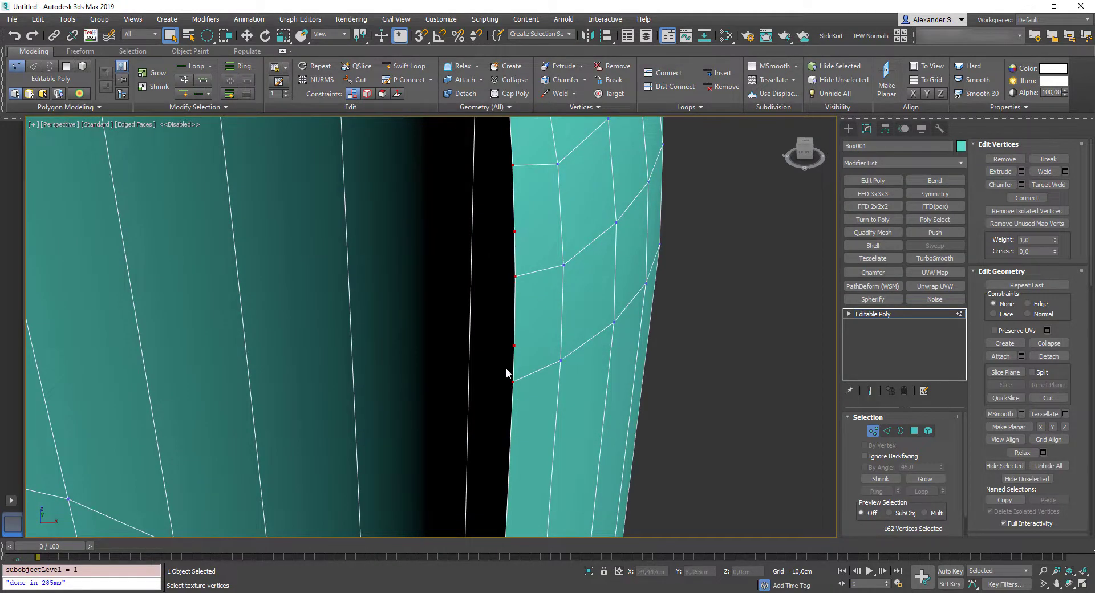
Step: Remove the redundant vertices along the box's boolean cut edges with Vertex Cleaner at threshold 10,0
scroll(508, 222, down, 4)
alt+middle_drag(557, 234, 509, 364)
right_click(542, 247)
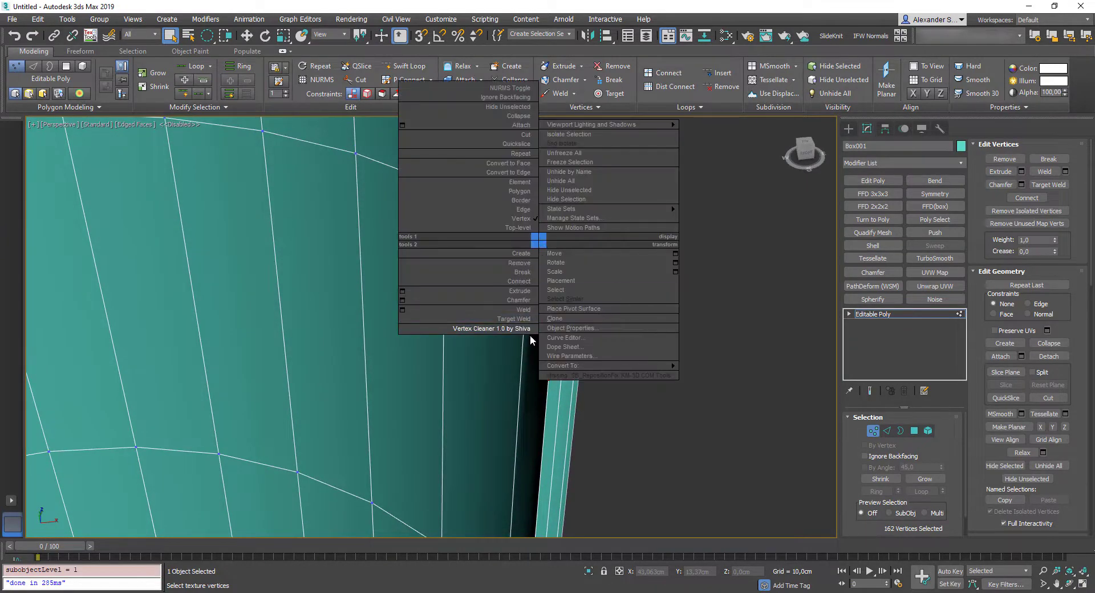
click(513, 329)
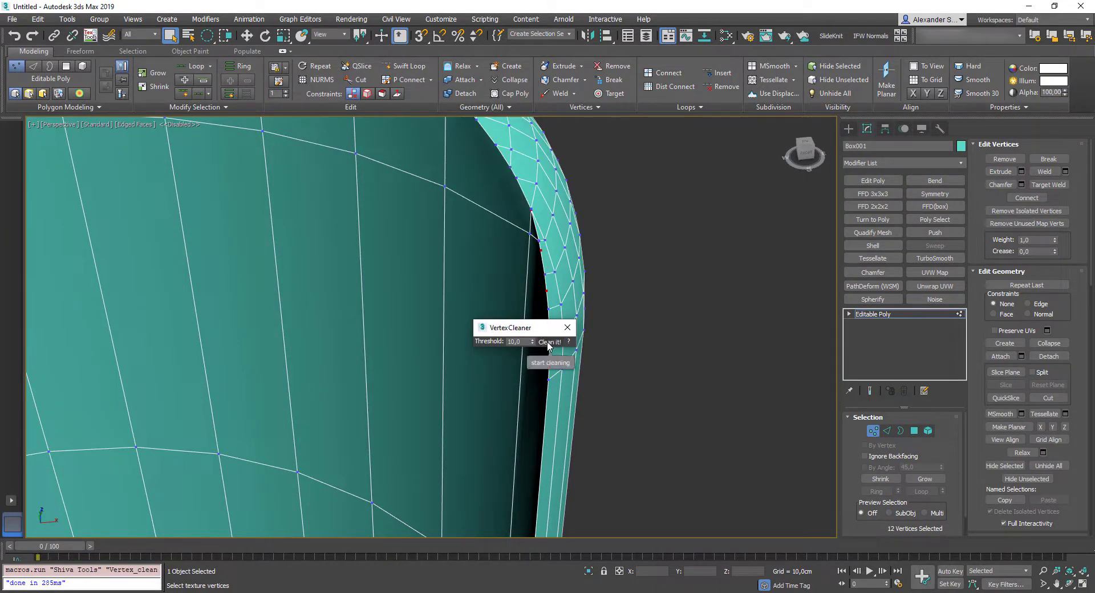
click(551, 342)
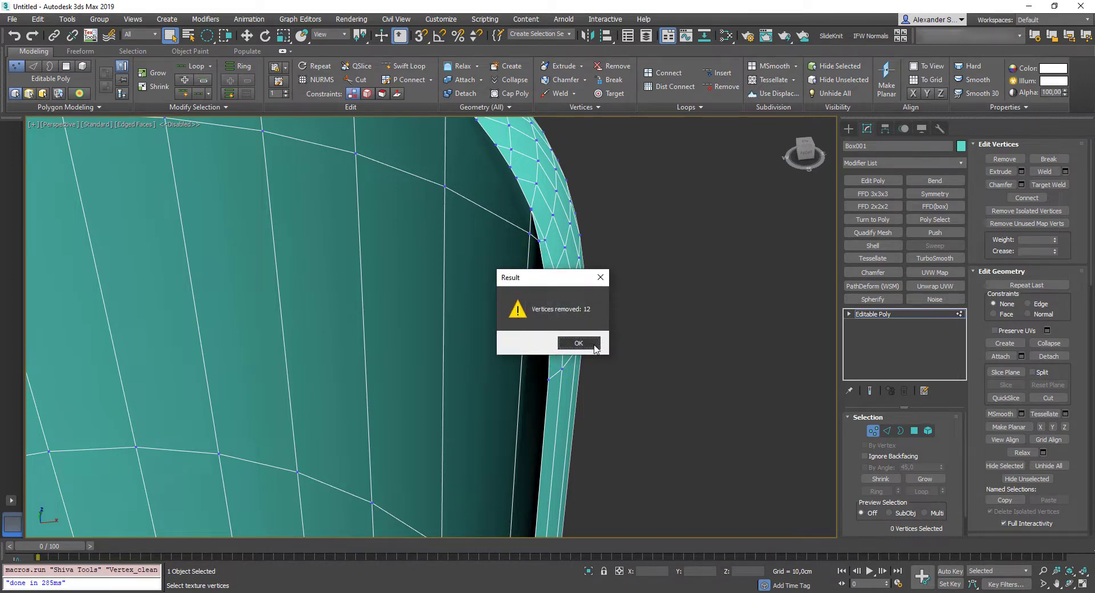
click(590, 343)
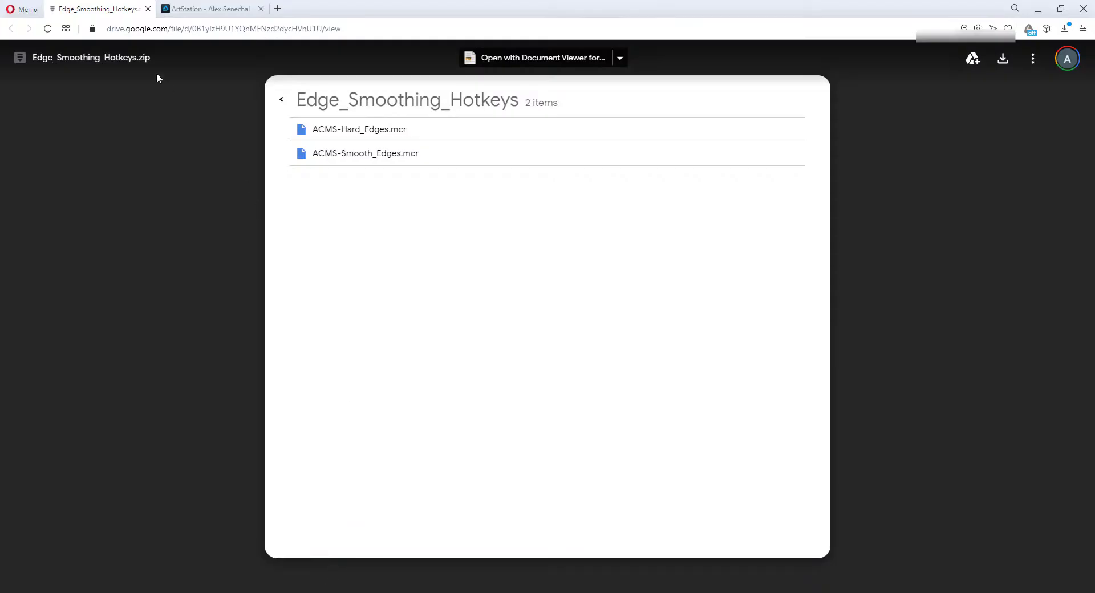
Step: View the ArtStation page in the web browser in place of the Edge_Smoothing_Hotkeys archive
click(207, 10)
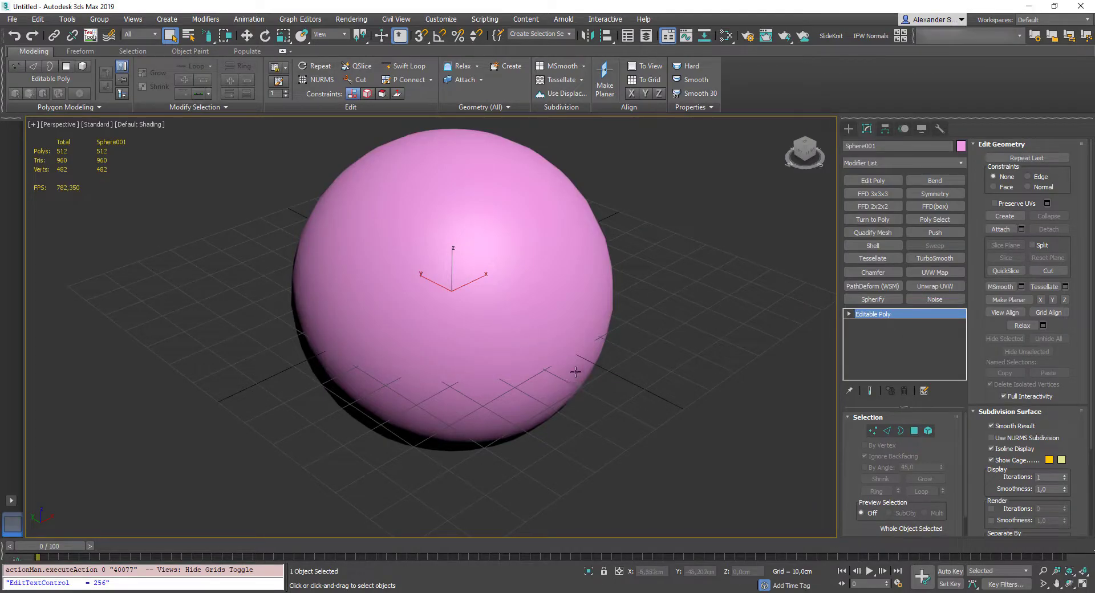
Step: Extend the polygon selection on the front of the sphere, convert it to its border edges, and hide edged faces
key(F4)
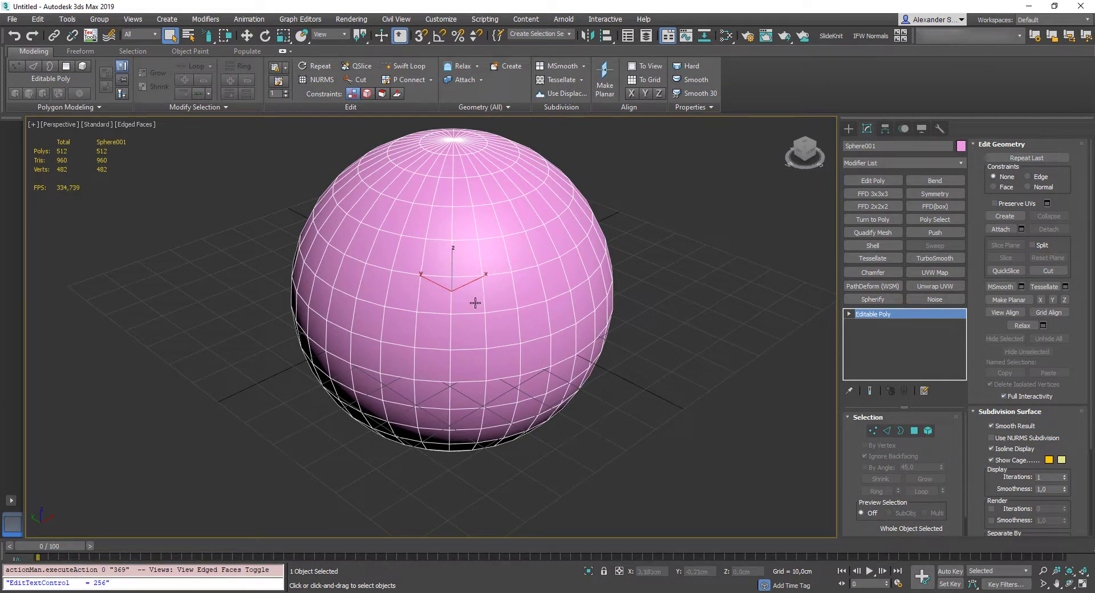
key(4)
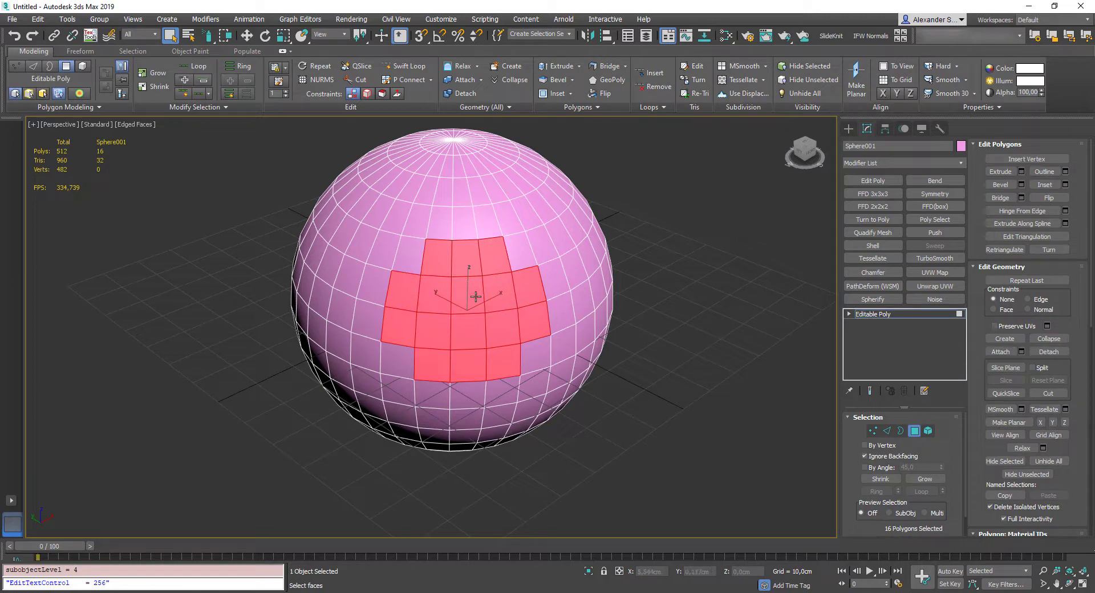
click(601, 382)
mouse_move(435, 305)
mouse_down()
mouse_move(498, 281)
mouse_move(481, 364)
mouse_move(420, 349)
mouse_up()
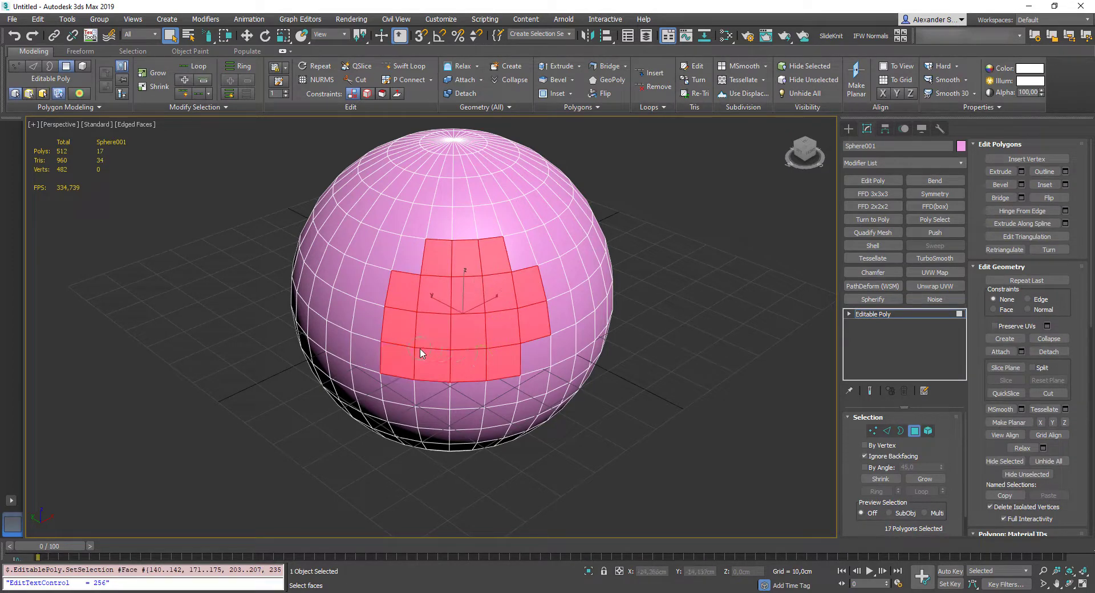
ctrl+shift+click(888, 431)
key(F4)
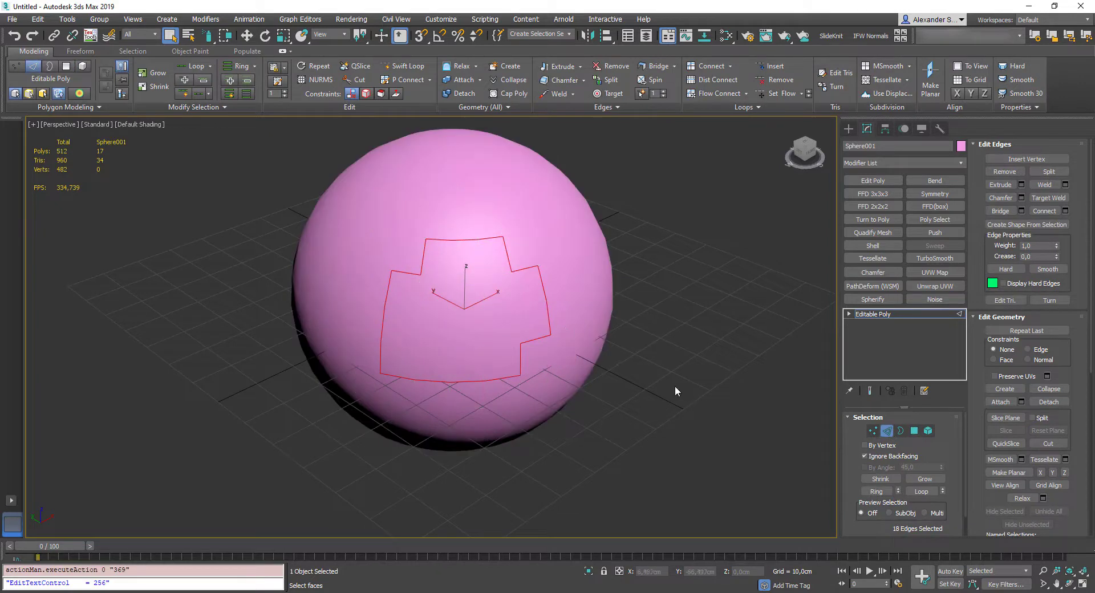
Step: Try the ACMS Hard Edges and Smooth Edges scripts on the sphere's selected border edges, and toggle edged faces
key(h)
alt+middle_drag(561, 365, 619, 343)
click(613, 361)
key(ctrl+z)
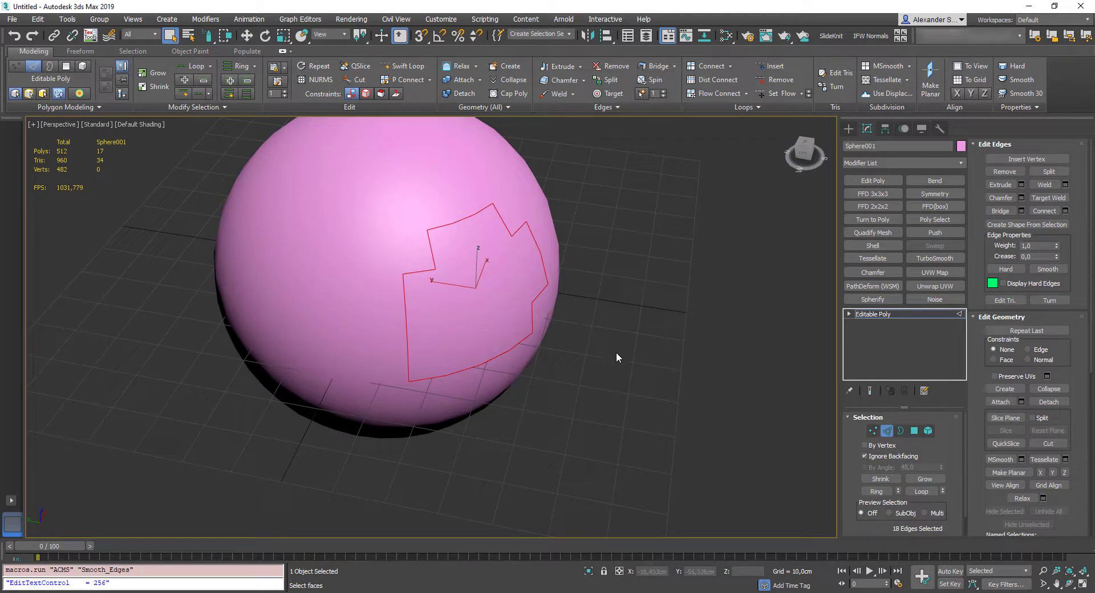
key(2)
key(F4)
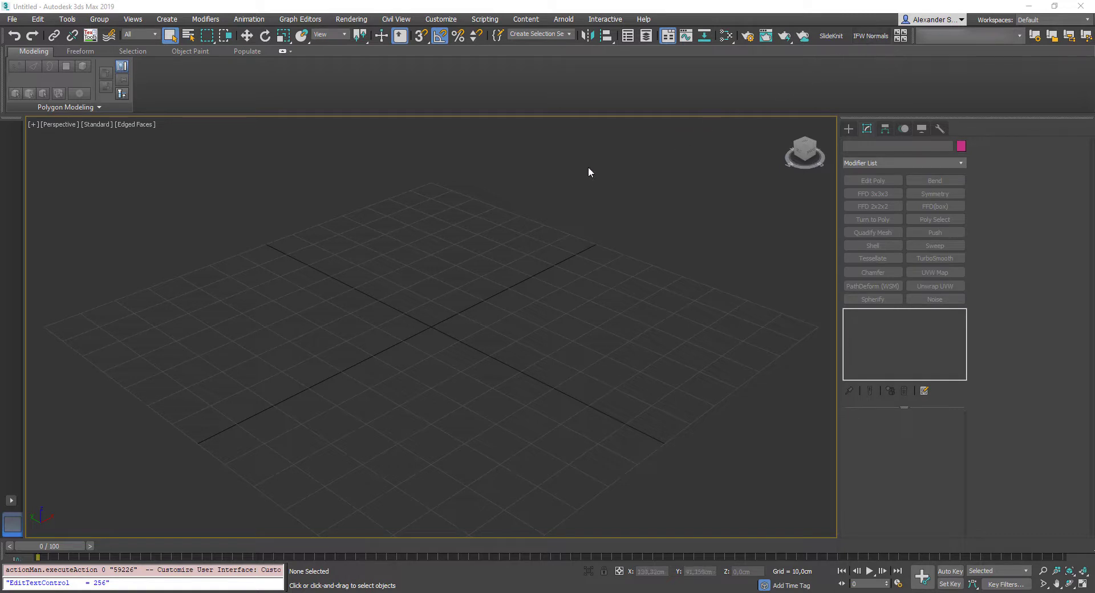
Step: Find the TexTools action in the toolbar customization and add it to the main toolbar
click(440, 22)
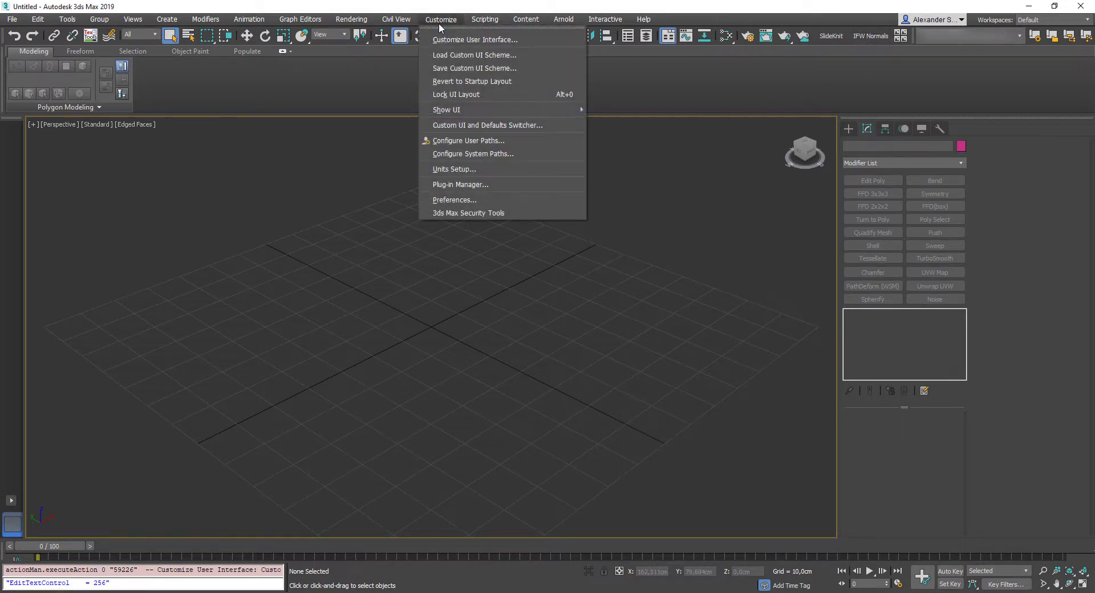
click(456, 39)
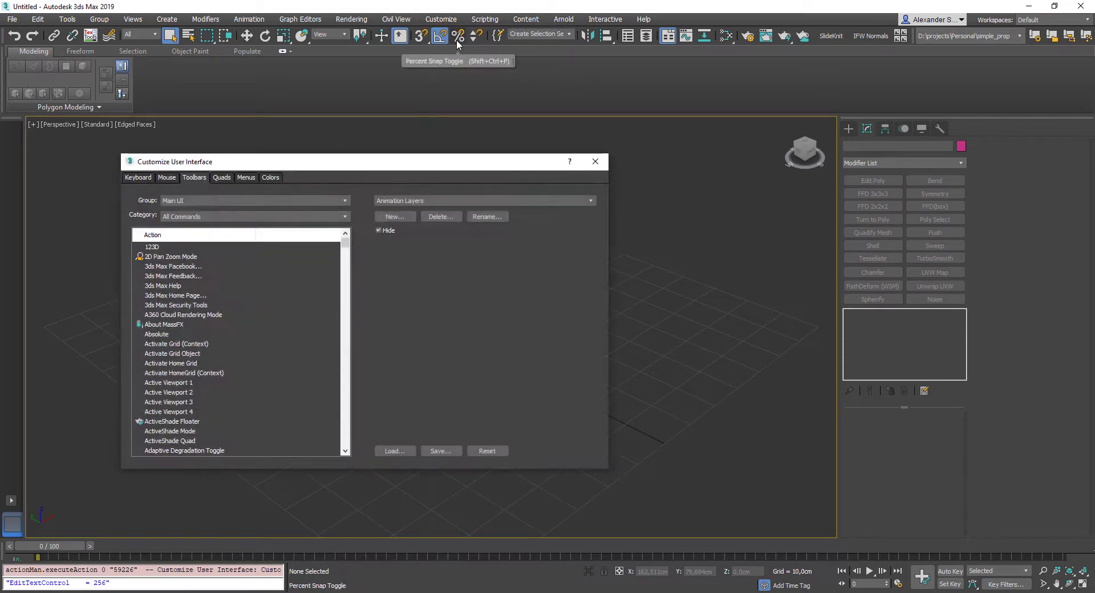
click(183, 285)
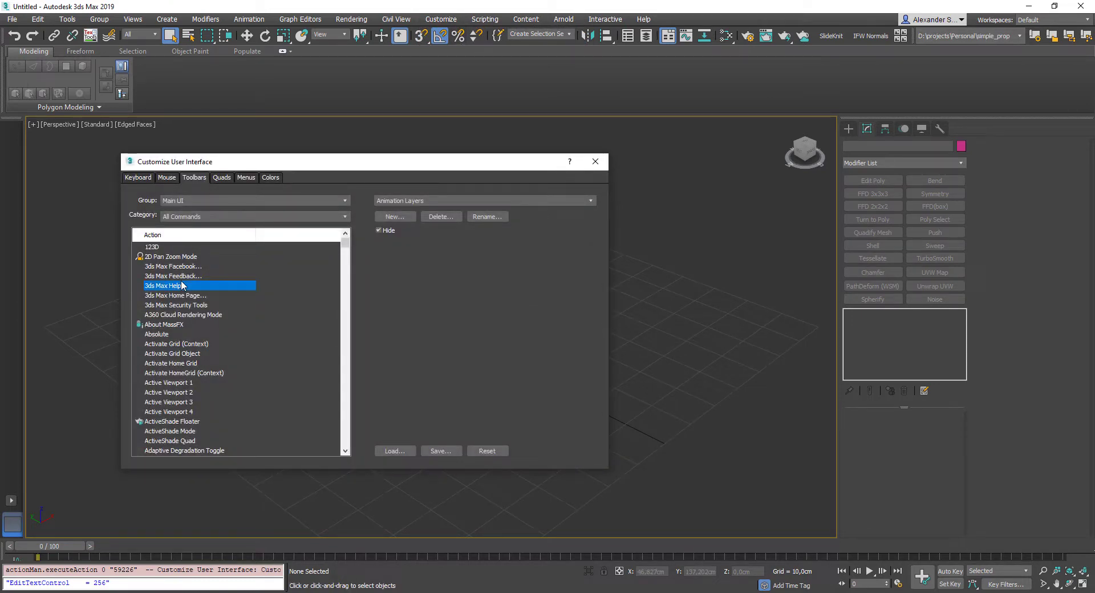
text(tex)
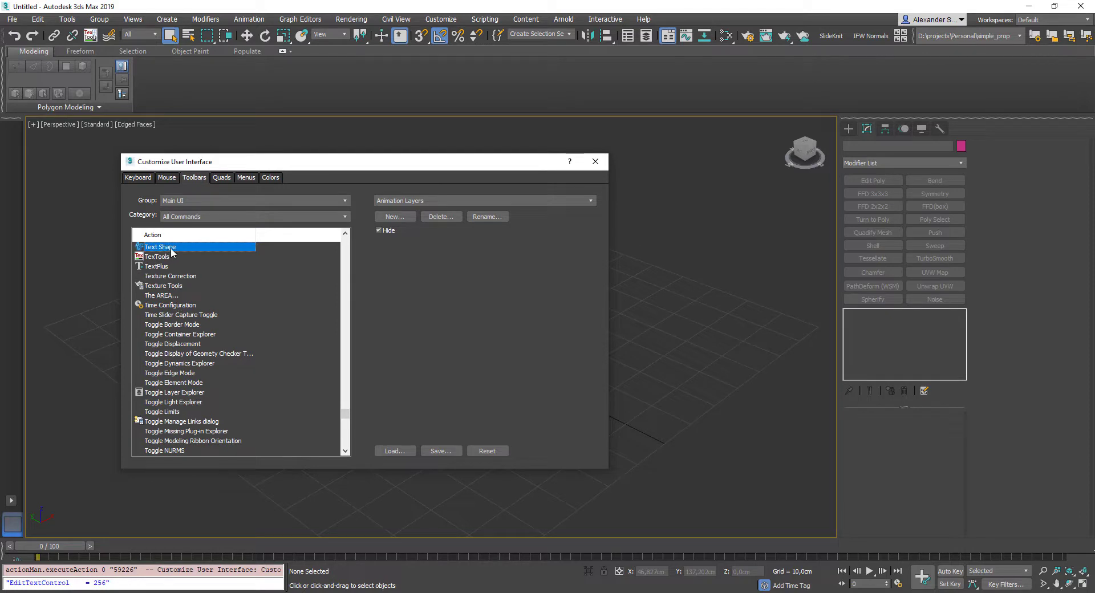
click(180, 258)
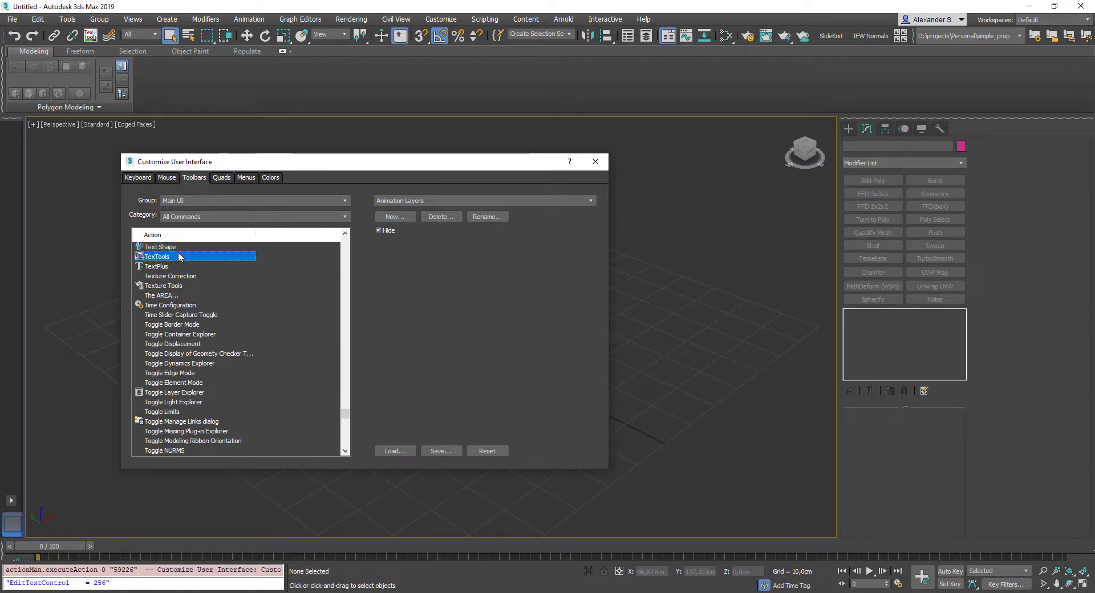
drag(103, 41, 105, 40)
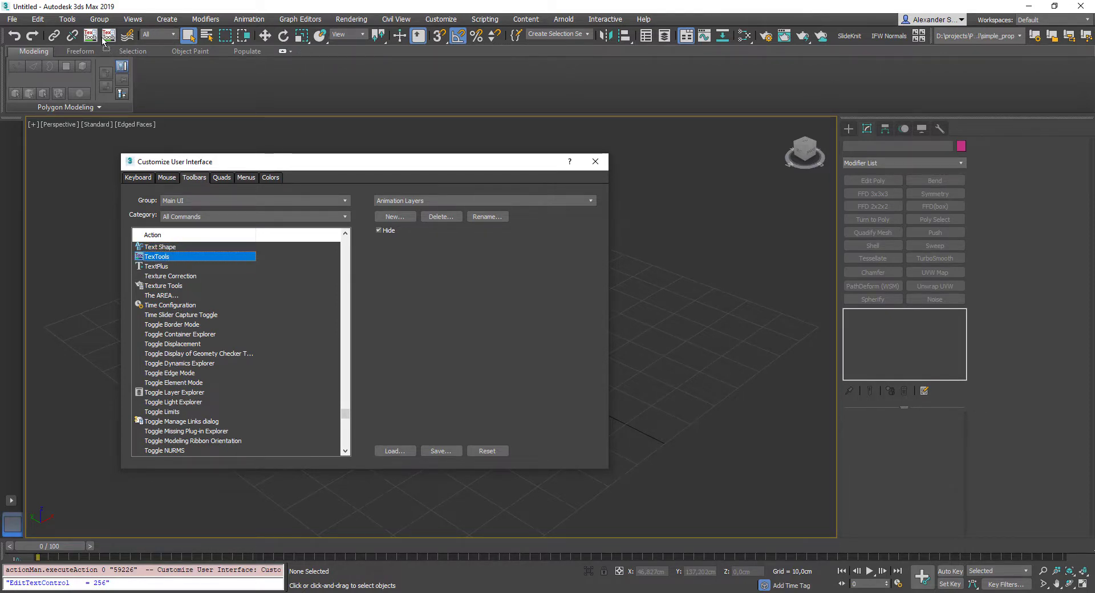
Step: Delete the duplicate TexTools button from the main toolbar
right_click(109, 36)
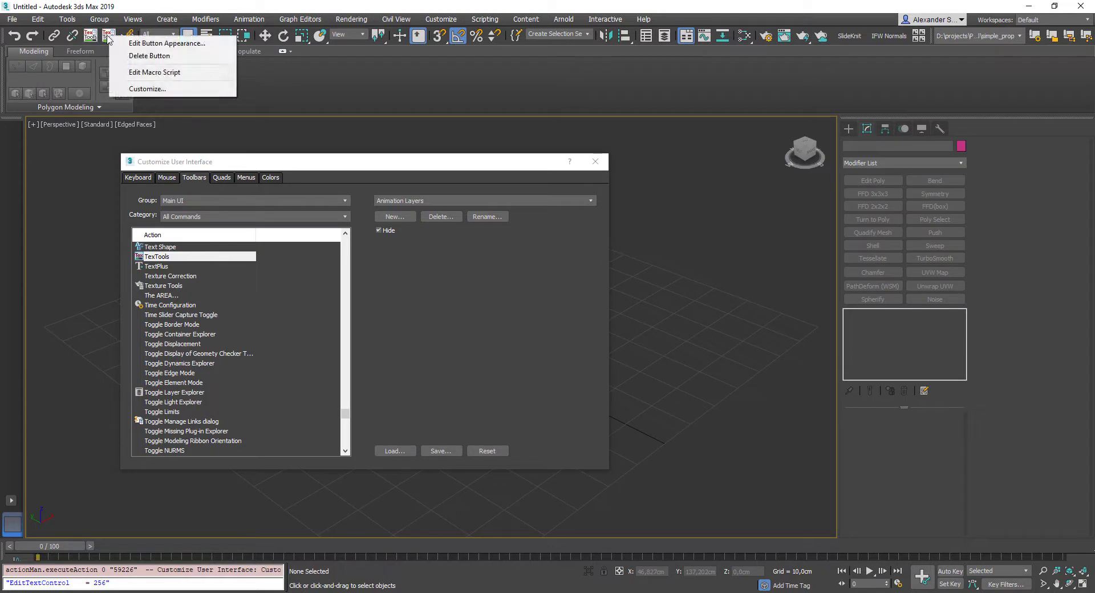
click(150, 56)
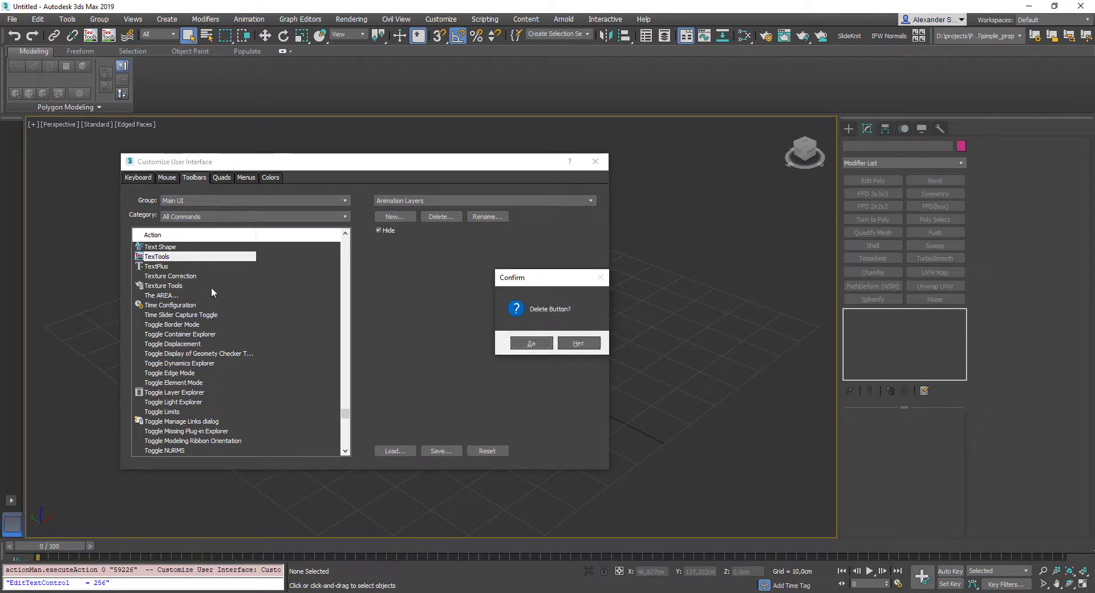
click(530, 342)
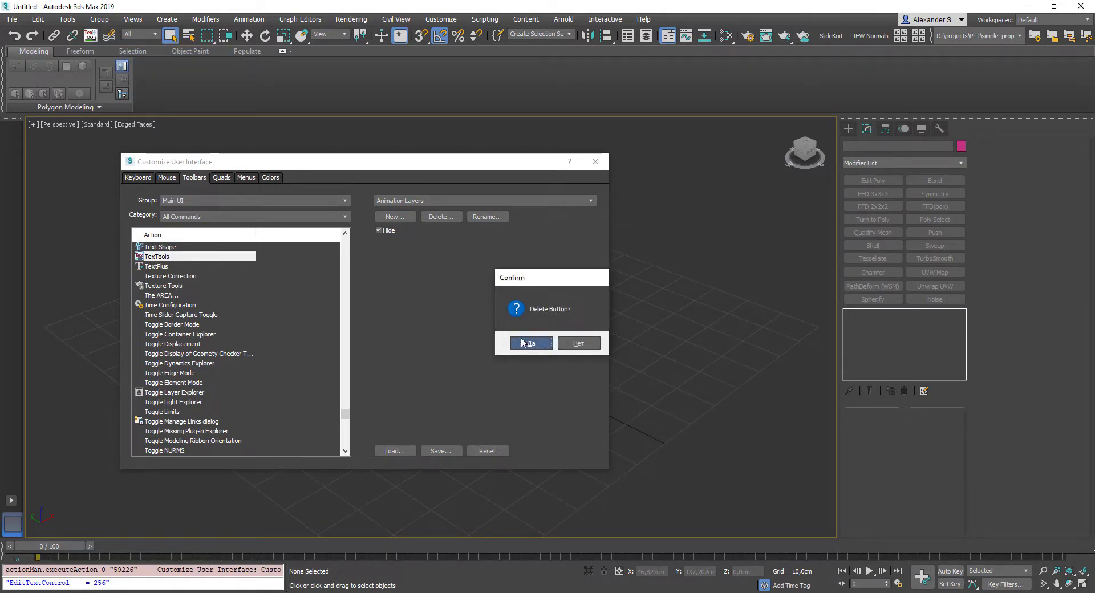
Step: Filter the toolbar customization actions to the TexTools category
click(198, 219)
scroll(214, 377, down, 15)
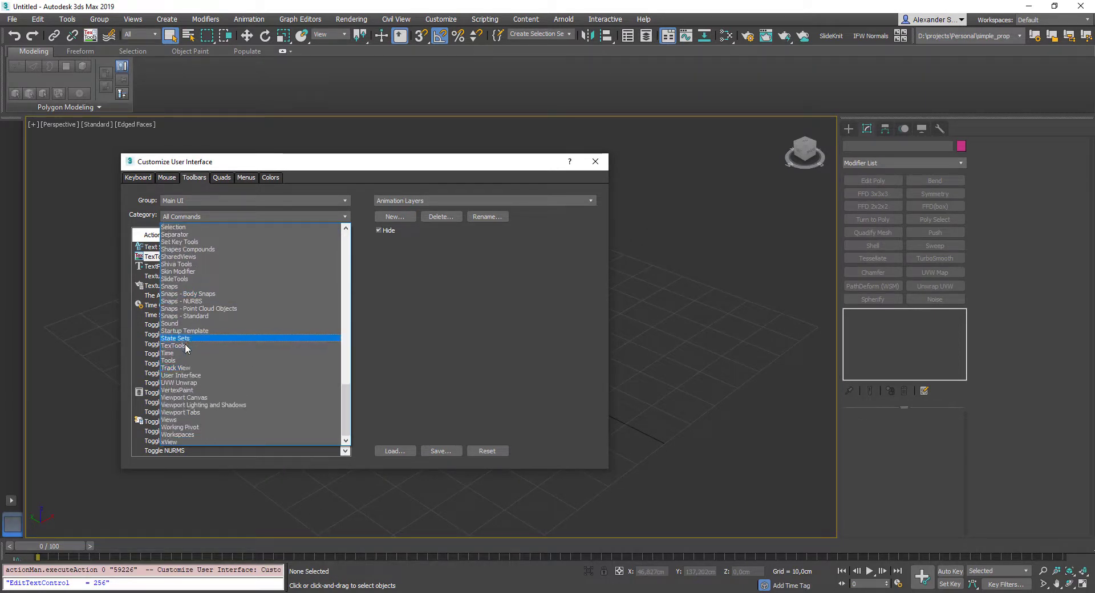
click(186, 345)
click(155, 385)
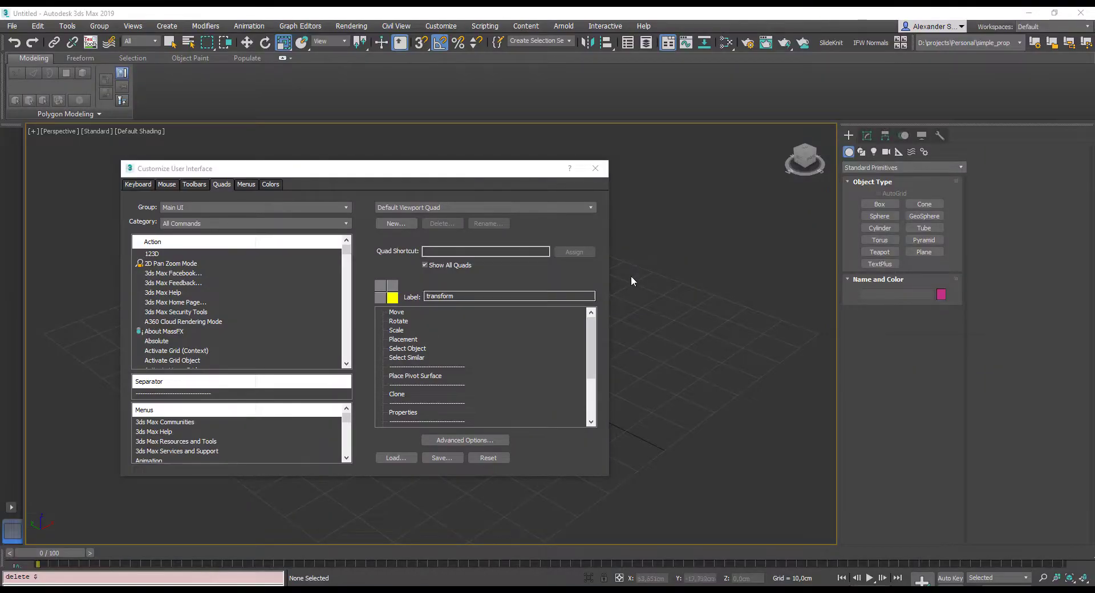
Step: Examine the tools 2 quadrant of the Default Viewport Quad alongside the quad menu in the viewport
right_click(662, 234)
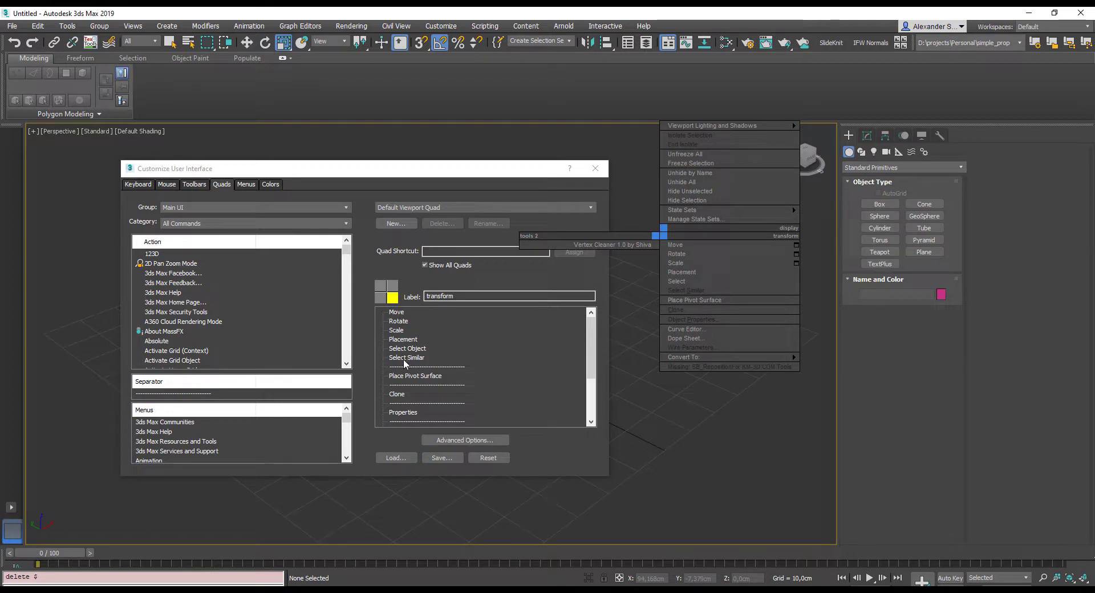
click(381, 297)
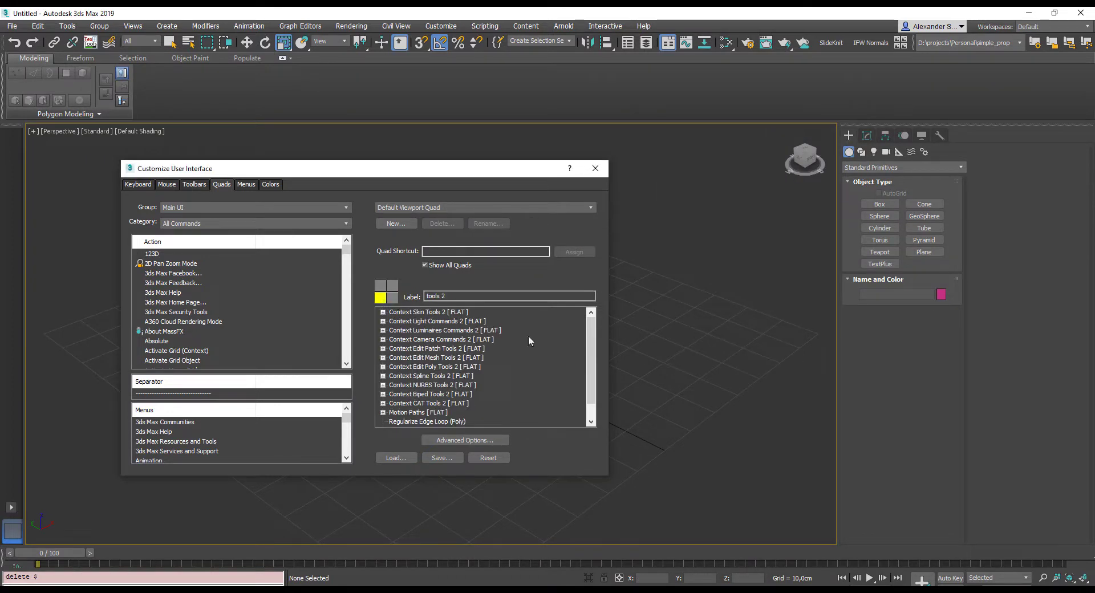
scroll(591, 359, down, 1)
right_click(696, 280)
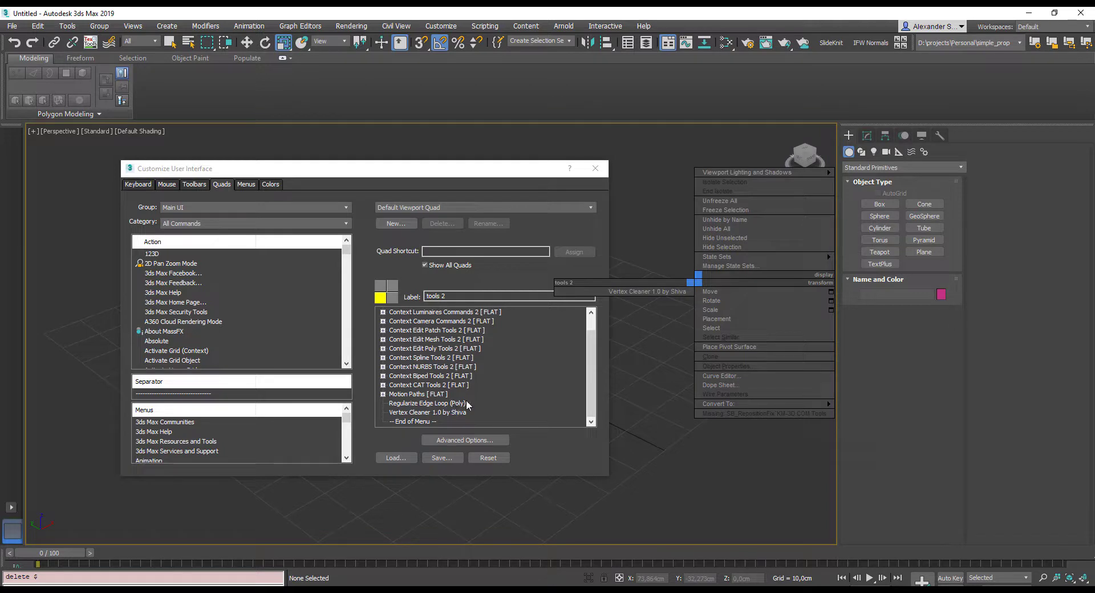
Step: Switch the quad customization to the Modeling set and show its primitives quadrant, moving the dialog aside
click(461, 210)
click(454, 206)
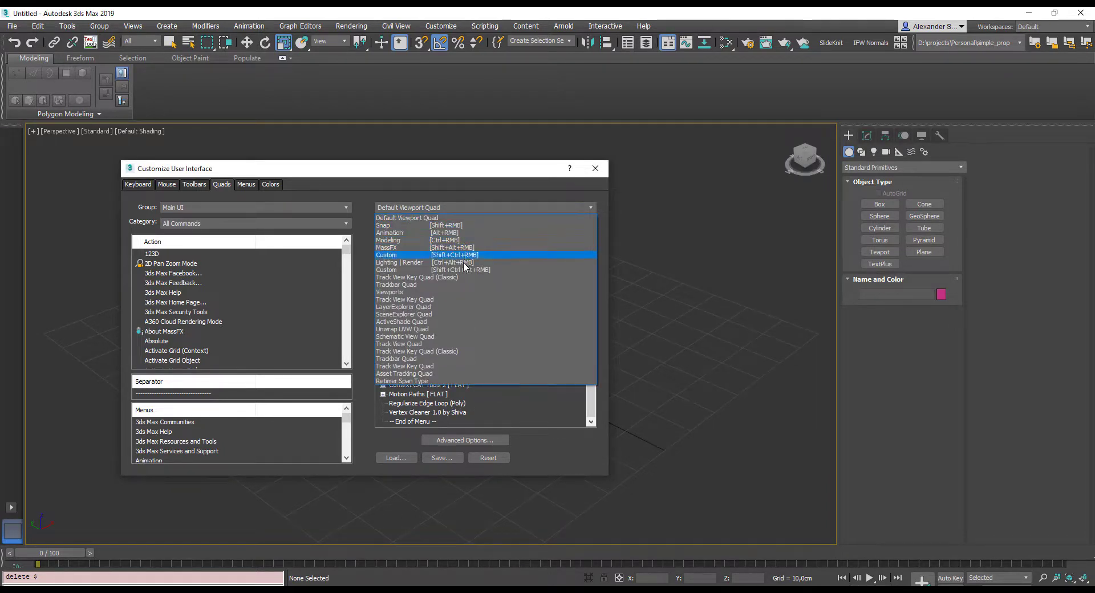
click(447, 241)
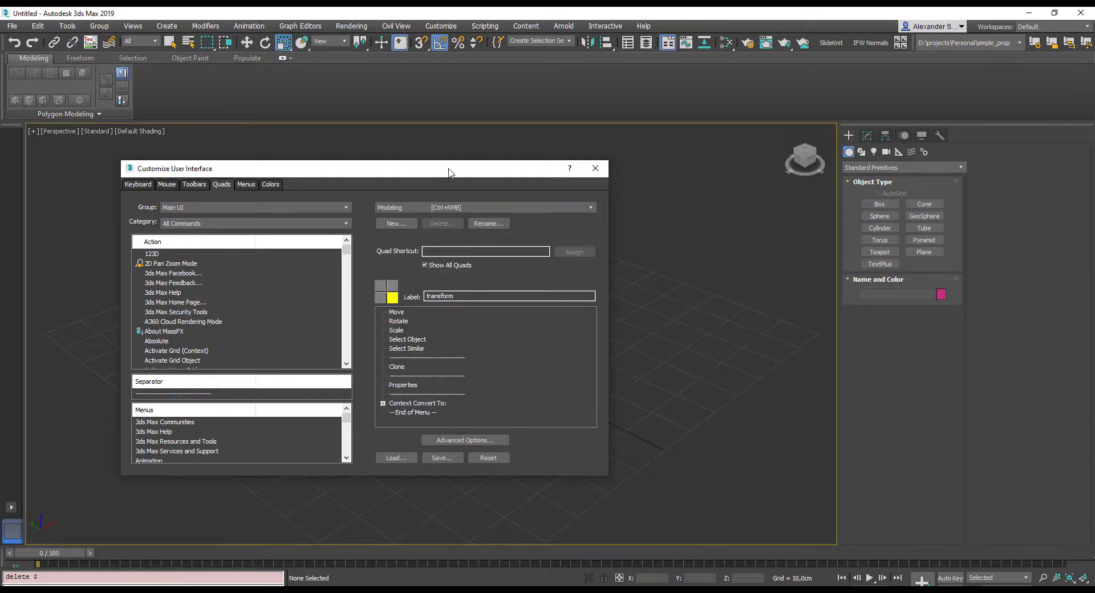
drag(443, 171, 381, 155)
click(329, 269)
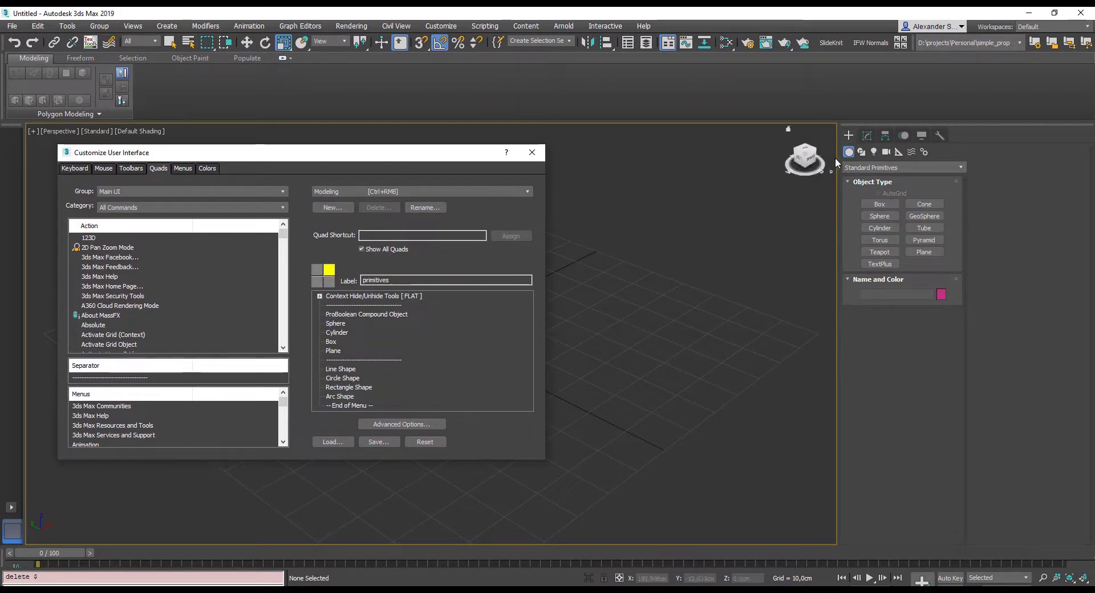
Step: Create a trial box about 40 cm long and 27.5 cm wide from Standard Primitives, and delete it
click(879, 204)
click(583, 346)
drag(584, 347, 750, 315)
click(734, 228)
right_click(734, 228)
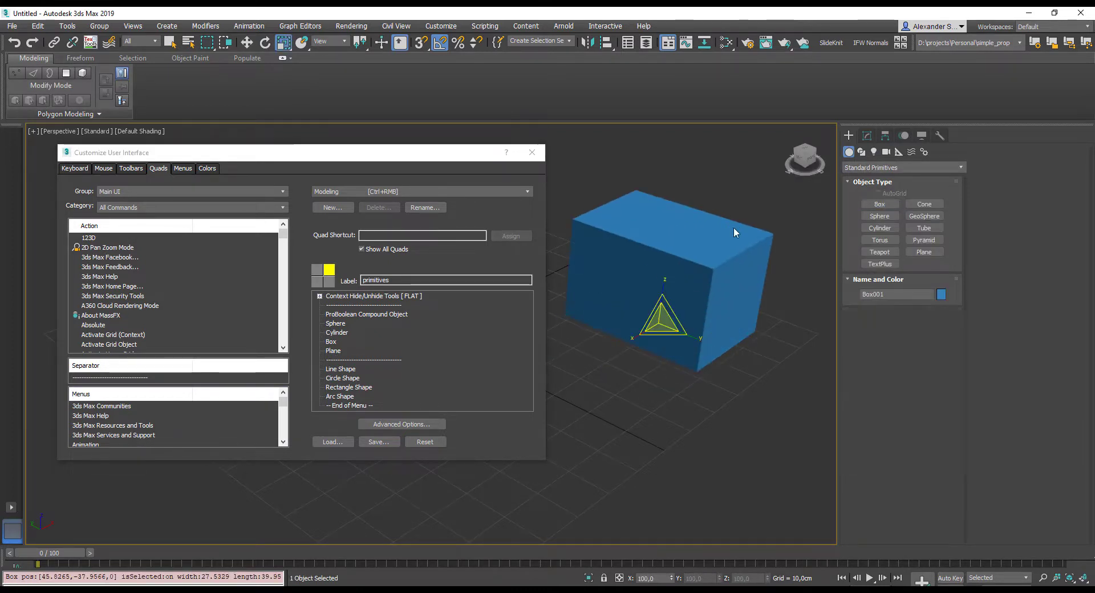
key(Delete)
Step: Create a trial sphere with a radius of about 23 cm from Standard Primitives, and delete it
click(880, 216)
drag(604, 311, 655, 362)
key(Delete)
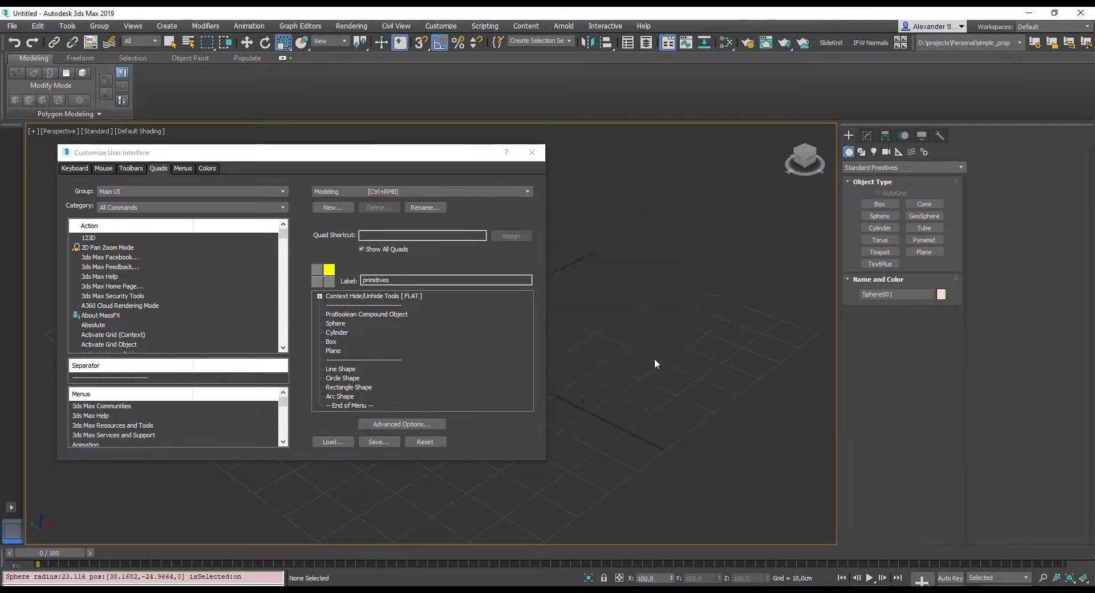
Step: Create a box about 35.6 cm long, 16.8 cm wide and 31.8 cm high through the Modeling quad menu
ctrl+right_click(627, 279)
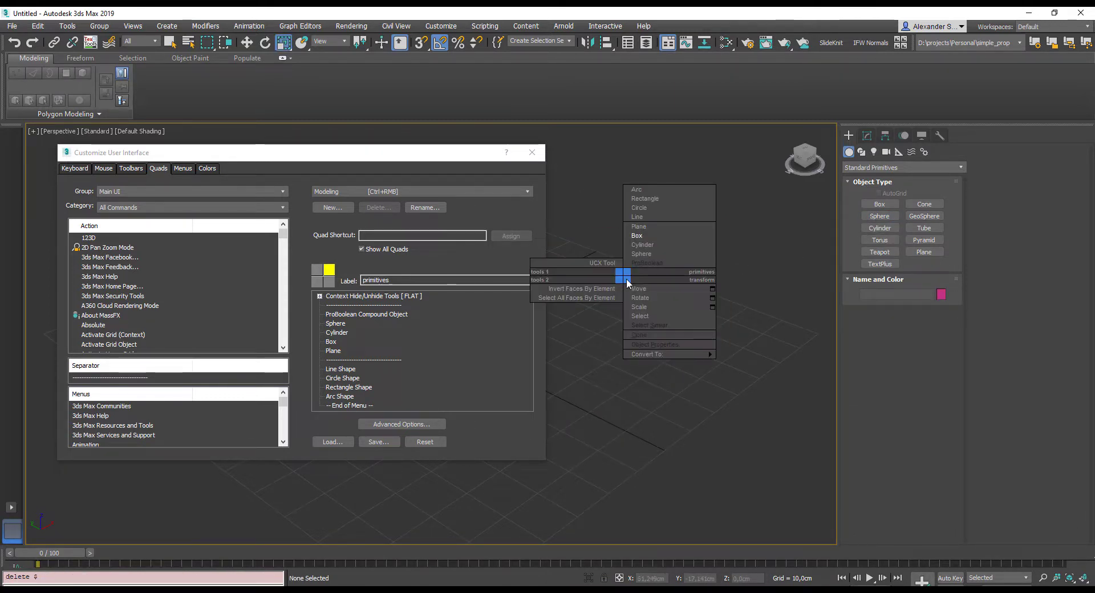
click(644, 237)
drag(581, 336, 713, 388)
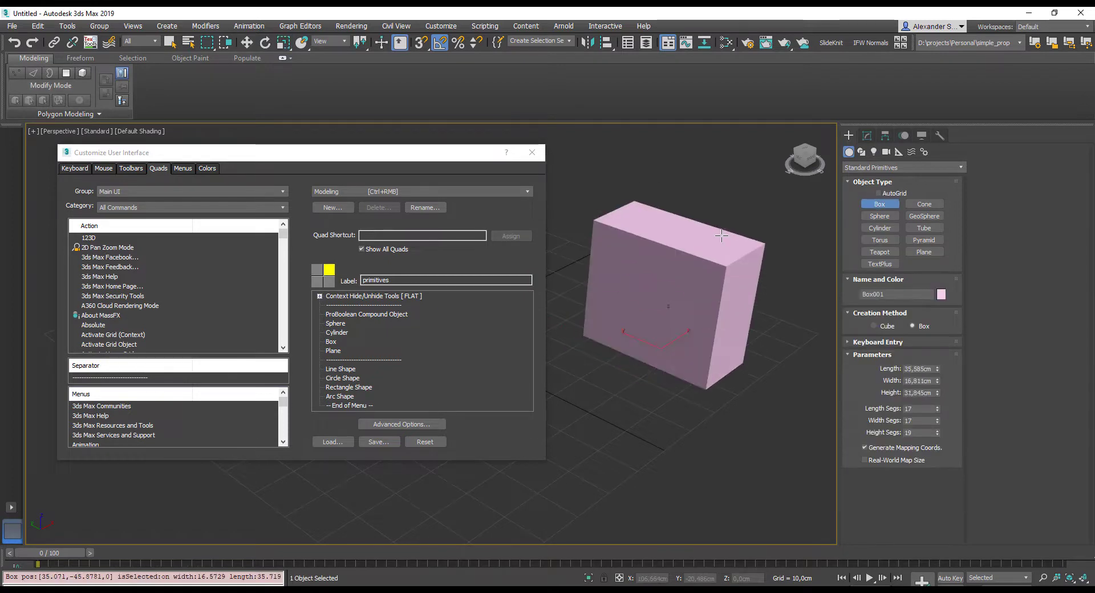
click(713, 250)
key(r)
Step: Create a cylinder of about 10.2 cm radius and 31.9 cm height in front of the box through the Modeling quad menu
ctrl+right_click(597, 399)
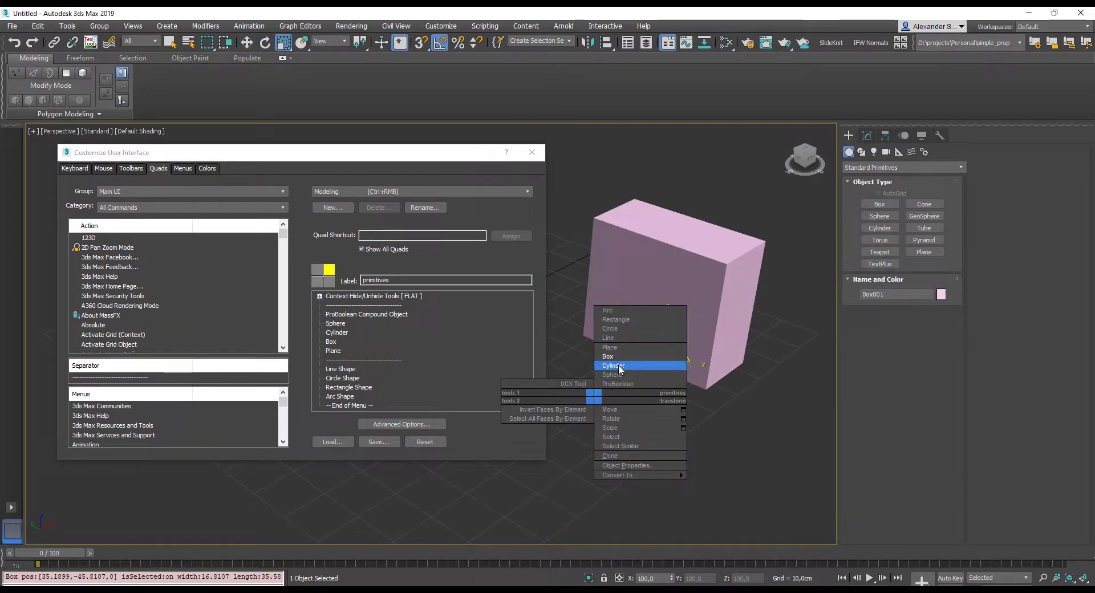
click(618, 367)
drag(602, 398, 606, 334)
click(616, 242)
right_click(616, 241)
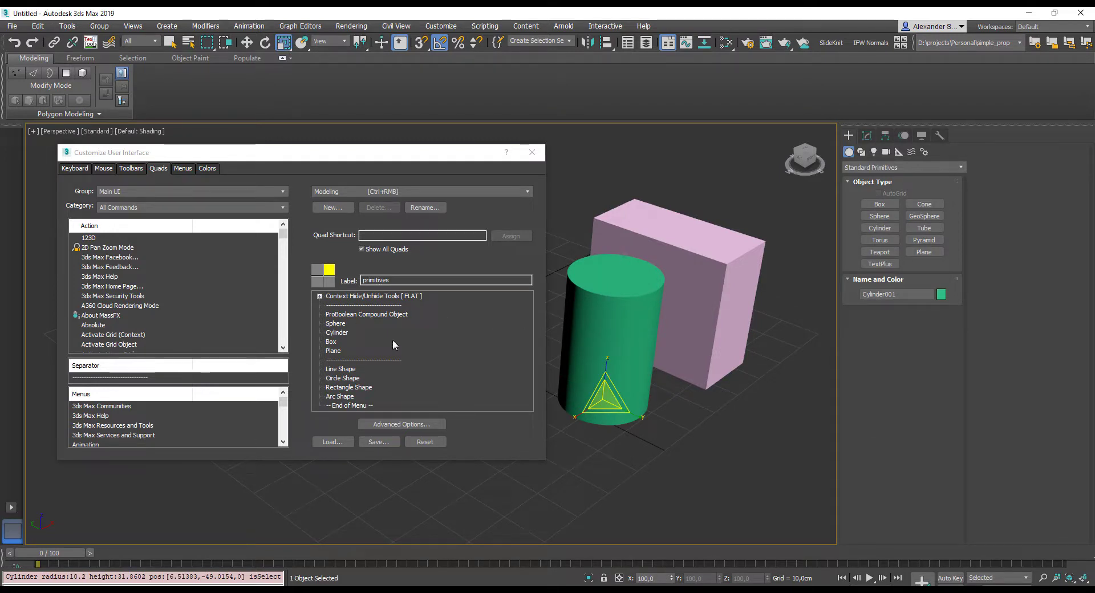
Step: Add ProBoolean Compound Object to the primitives quad of the Modeling menu, and delete this duplicate entry
click(176, 261)
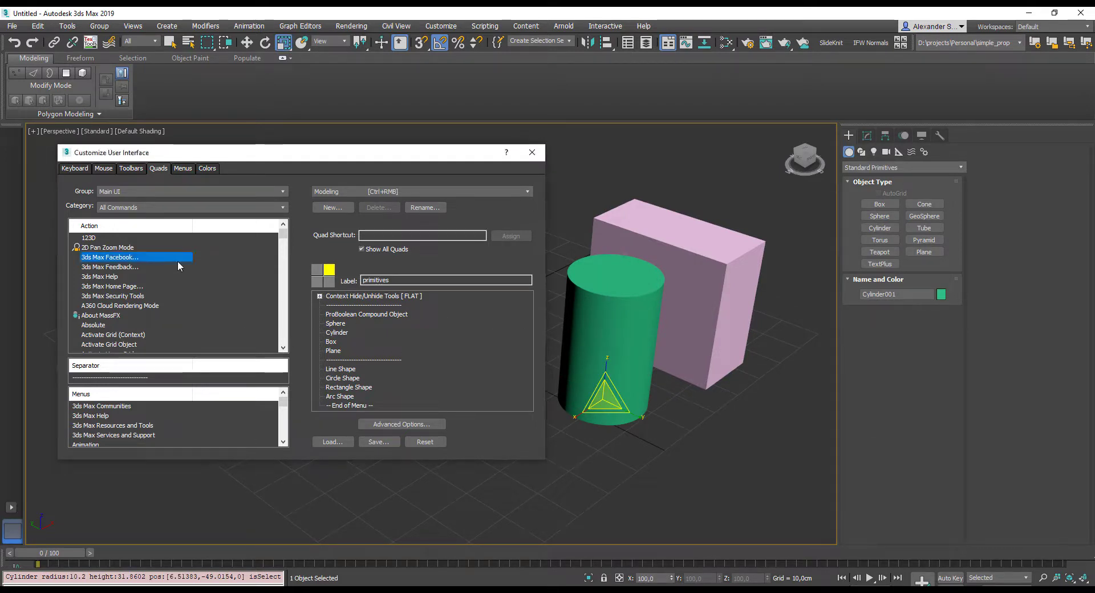
text(pro)
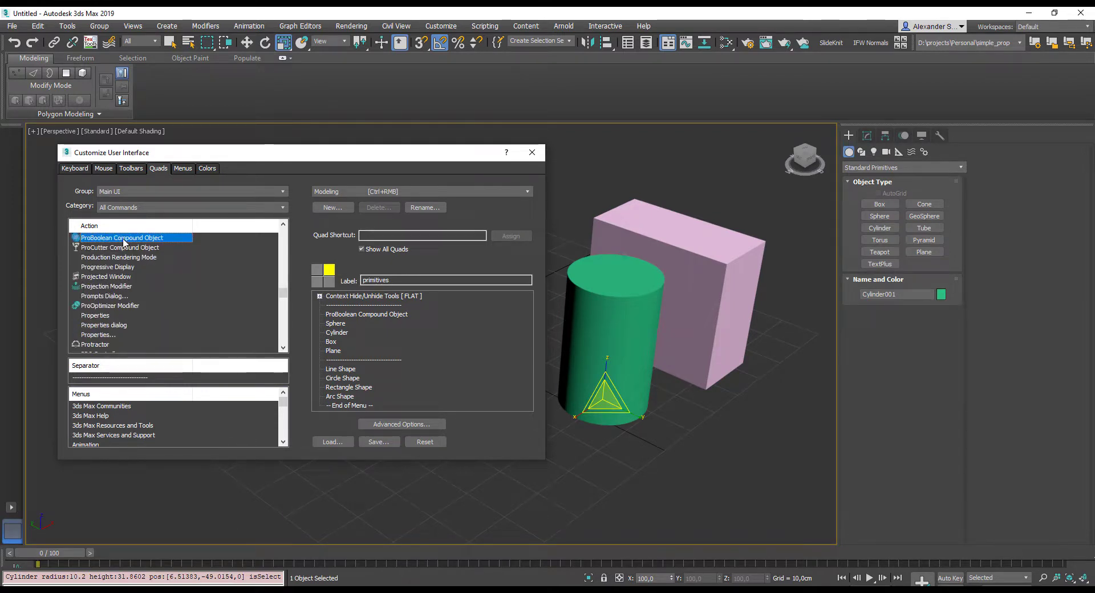
drag(124, 242, 347, 330)
right_click(372, 325)
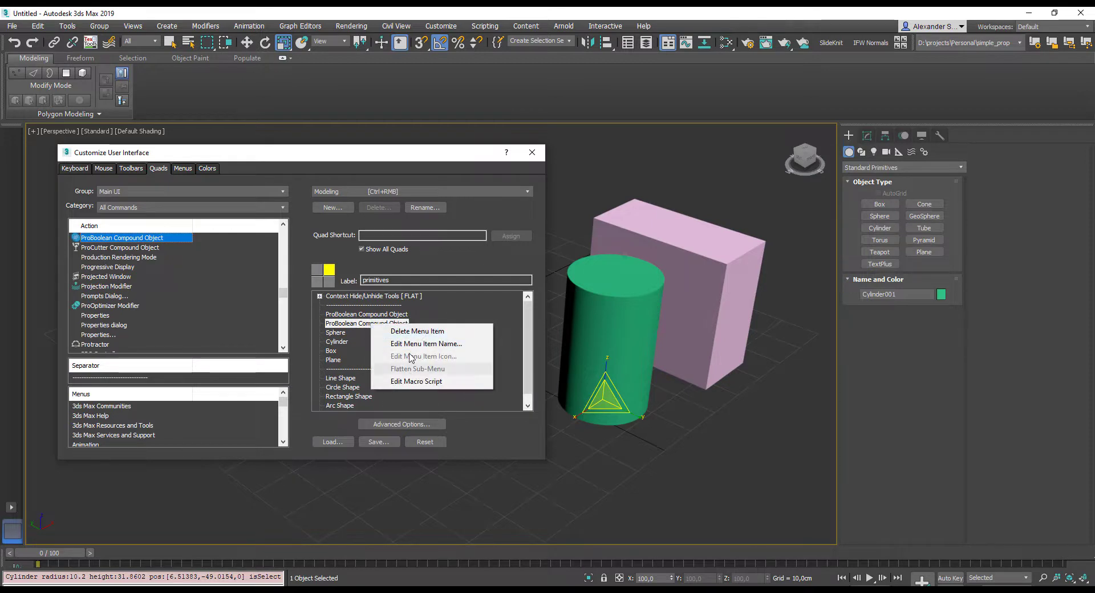
click(416, 333)
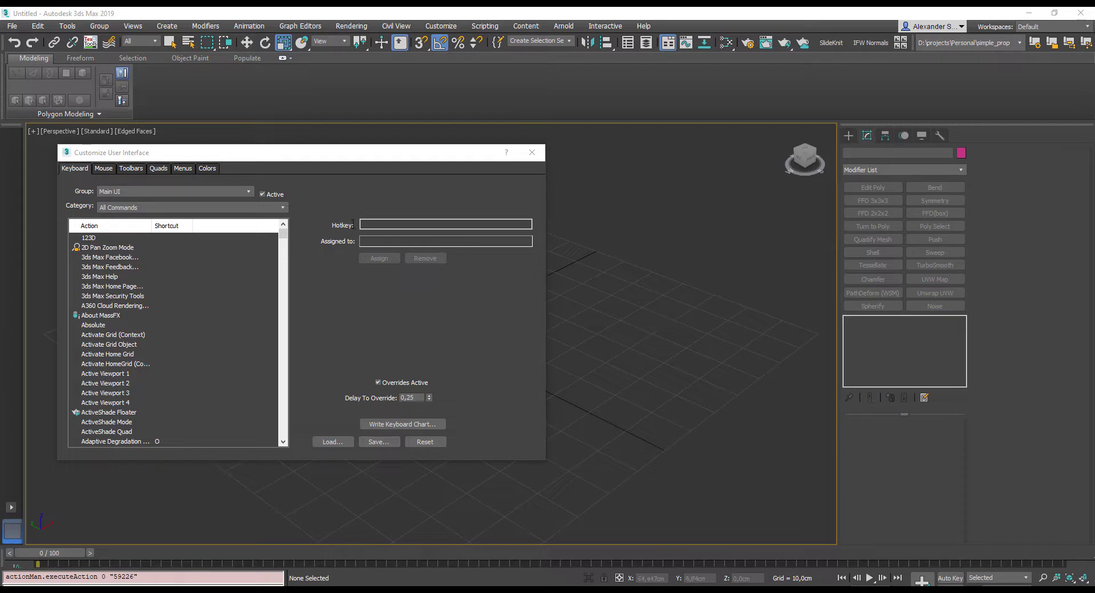
Step: Assign Shift+Ctrl+G as an additional hotkey for the Hard Edges action in the ACMS category
click(129, 209)
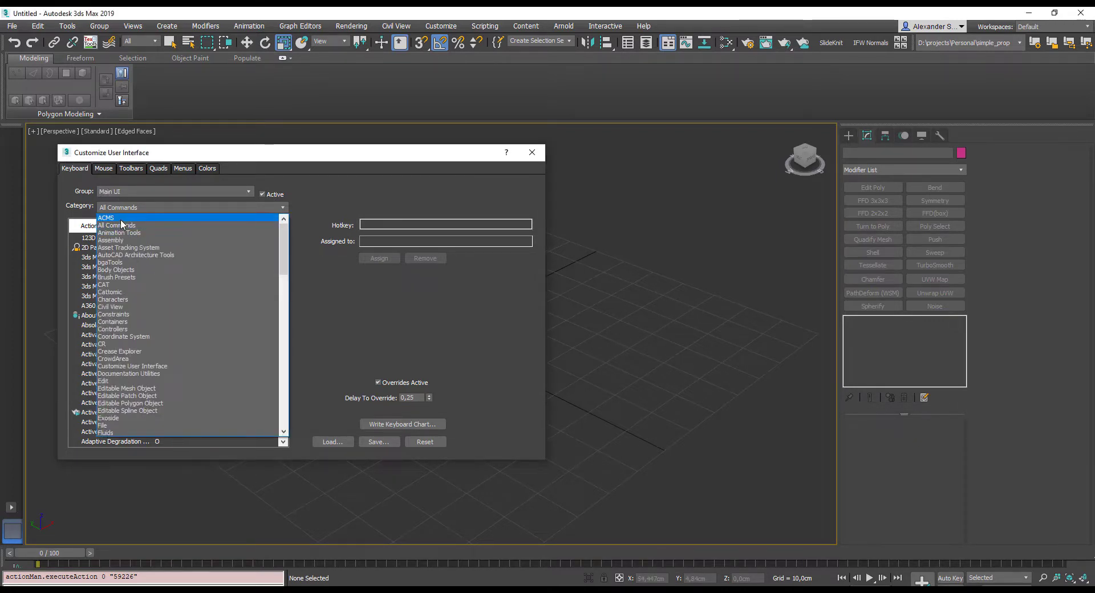
click(121, 218)
click(121, 240)
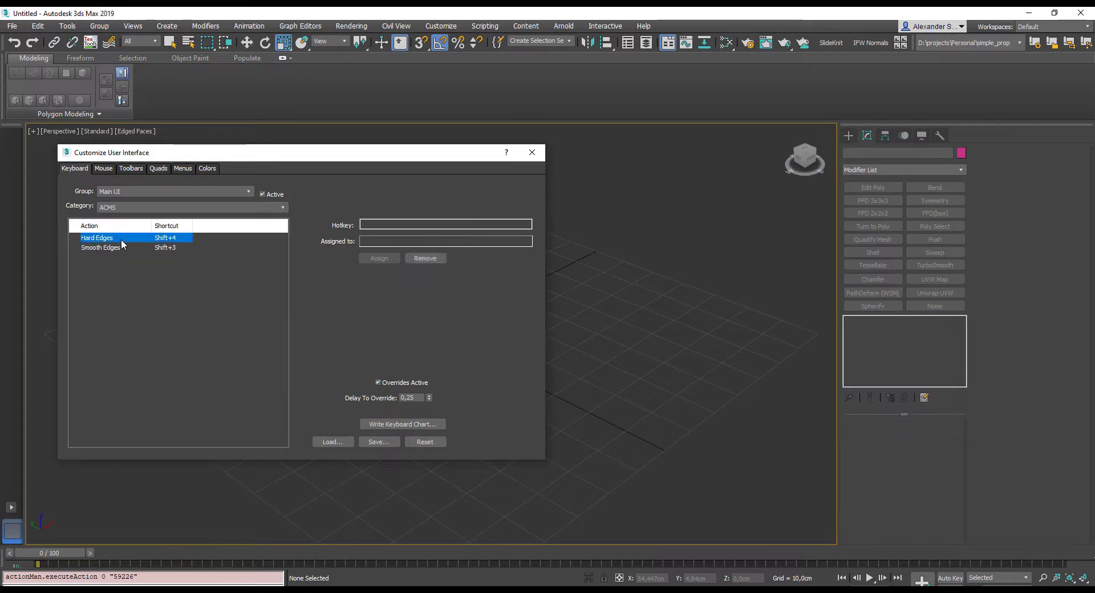
click(377, 226)
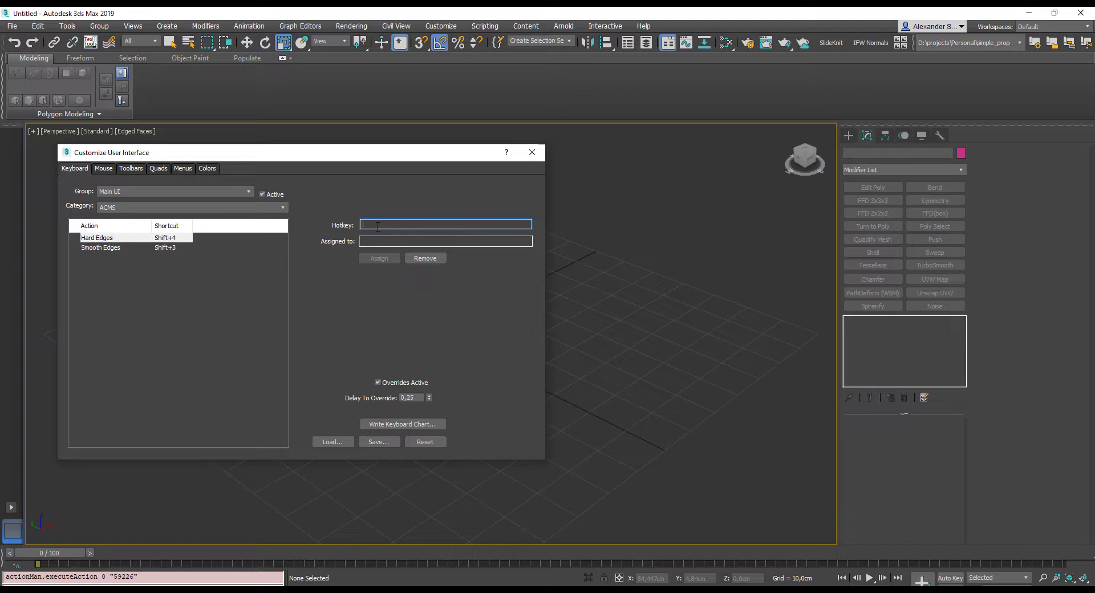
key(shift+ctrl)
key(shift+ctrl+g)
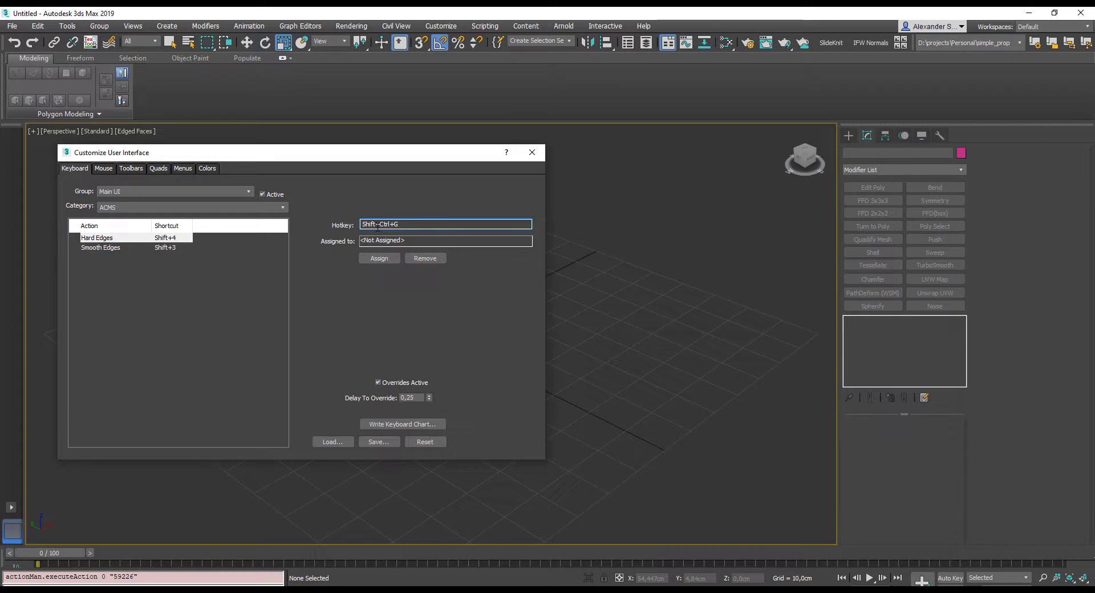
click(381, 260)
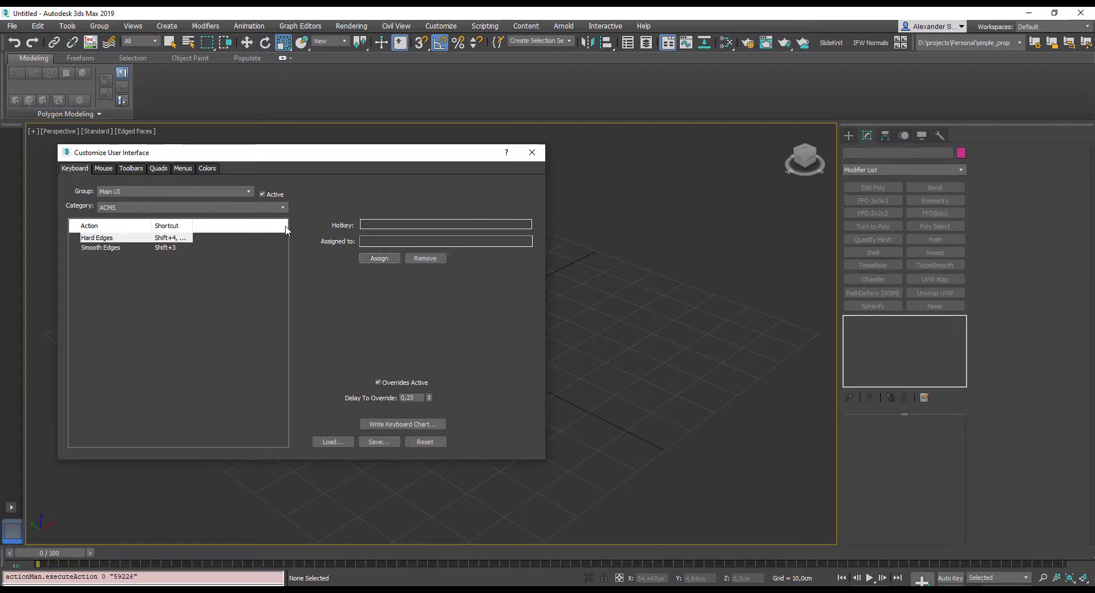
Step: Remove all hotkeys from the Hard Edges action and assign it Shift+4
click(203, 235)
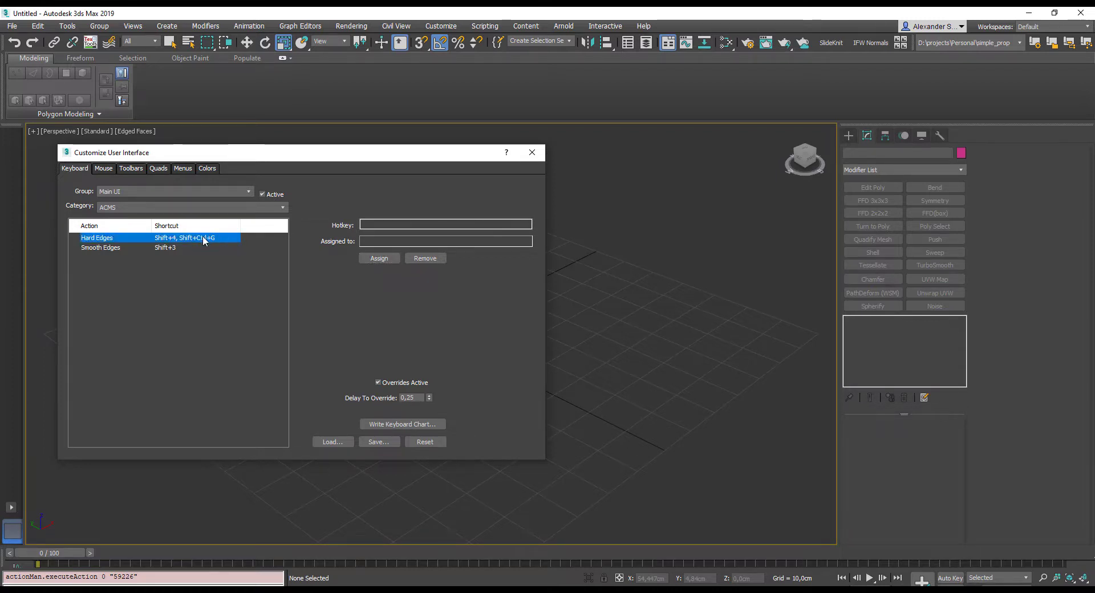
click(425, 258)
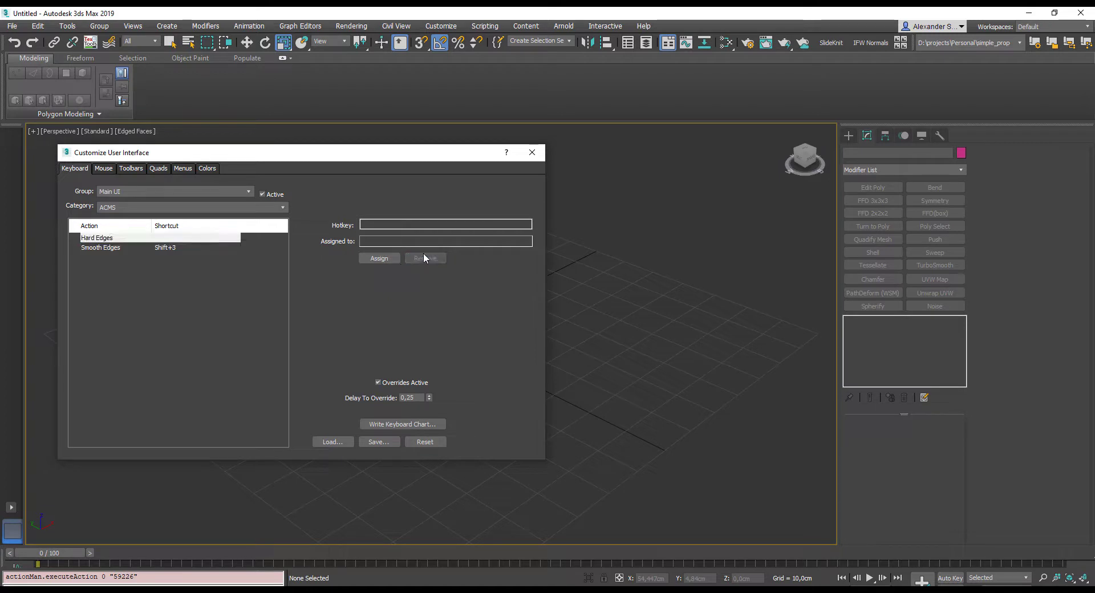
click(399, 224)
key(shift+4)
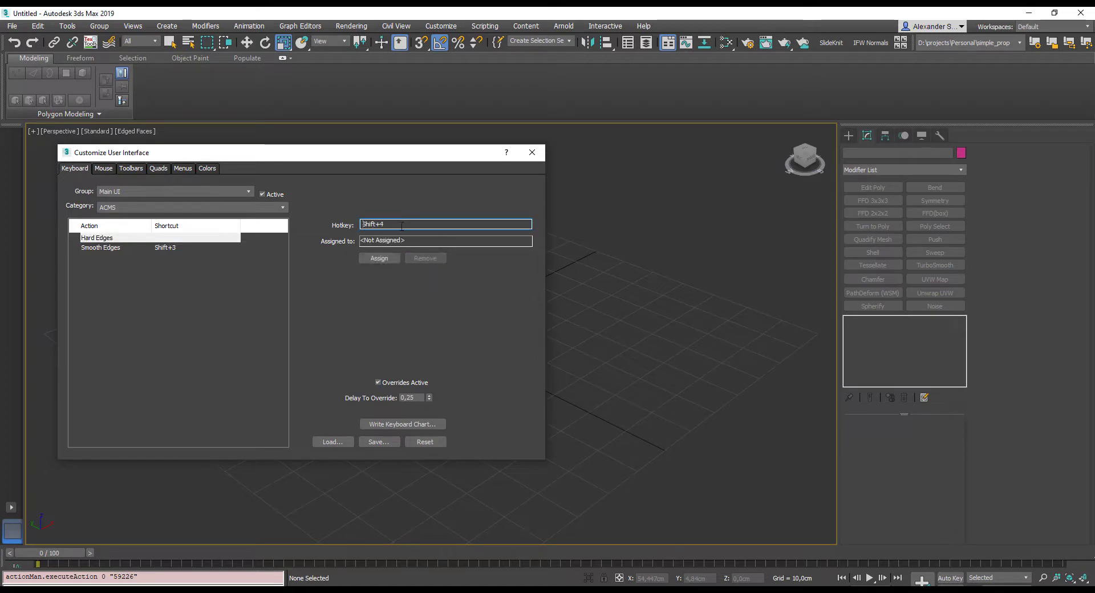
click(380, 258)
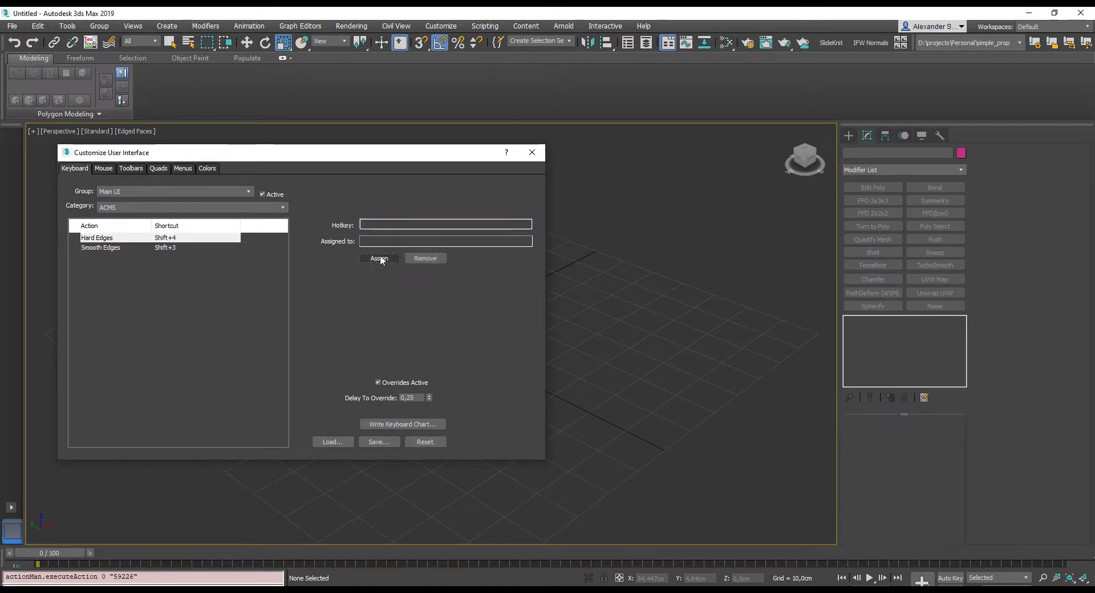
Step: Show the Cattomic category's hotkeys, and save the keyboard shortcuts as Workspace1__usersave__.kbdx in the 3ds max plugins folder
click(175, 208)
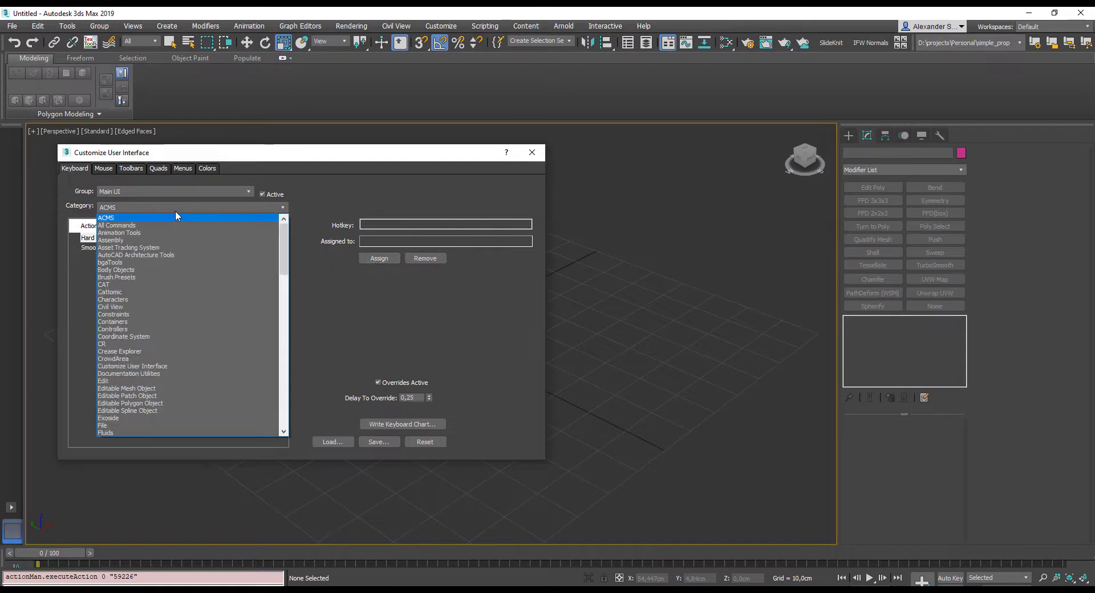
click(139, 292)
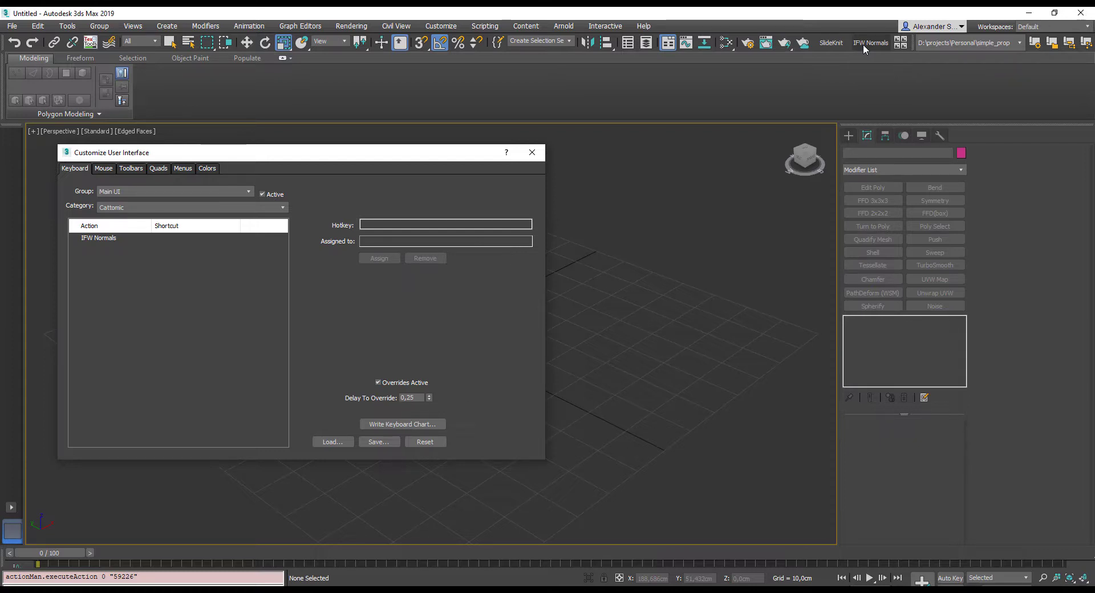
click(391, 443)
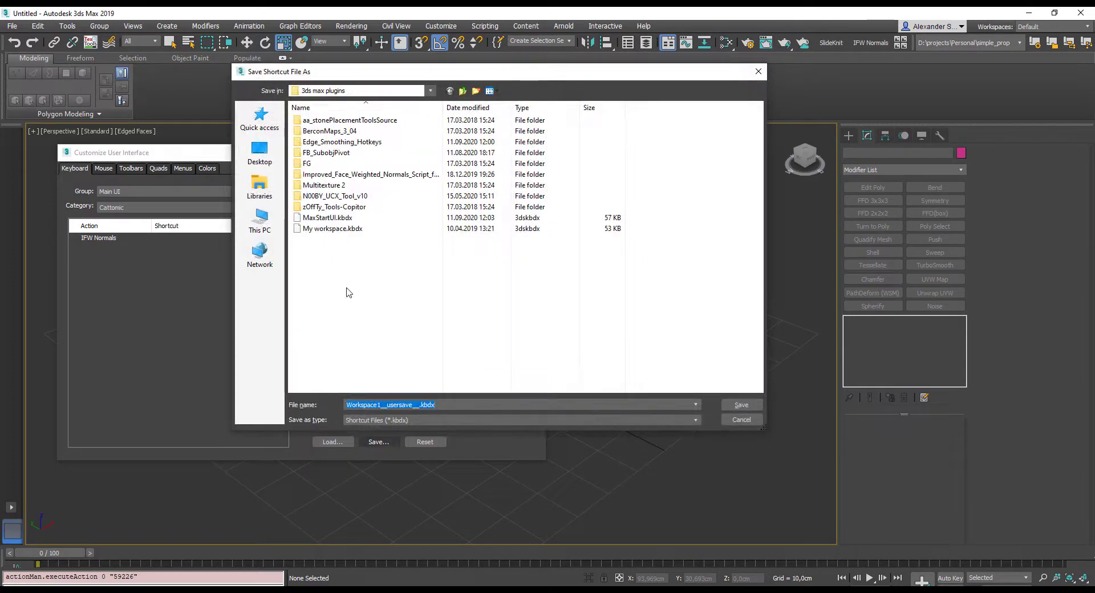
click(739, 405)
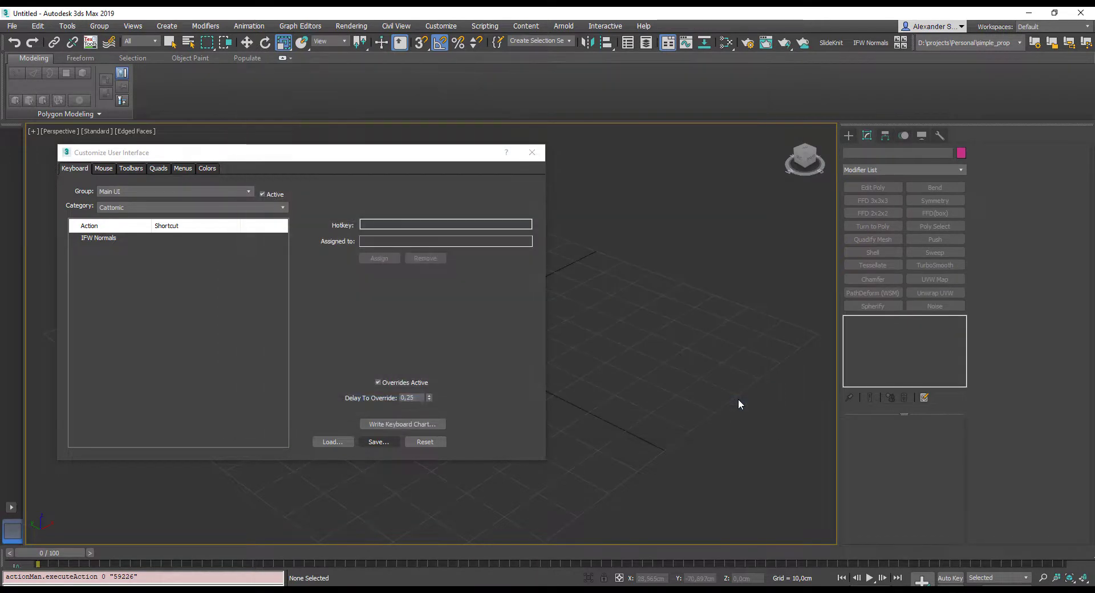
click(532, 152)
Step: Save the custom UI scheme as MaxStartUI.ui in D:\Install\3ds max plugins, including all components and the Dark icon type
click(450, 29)
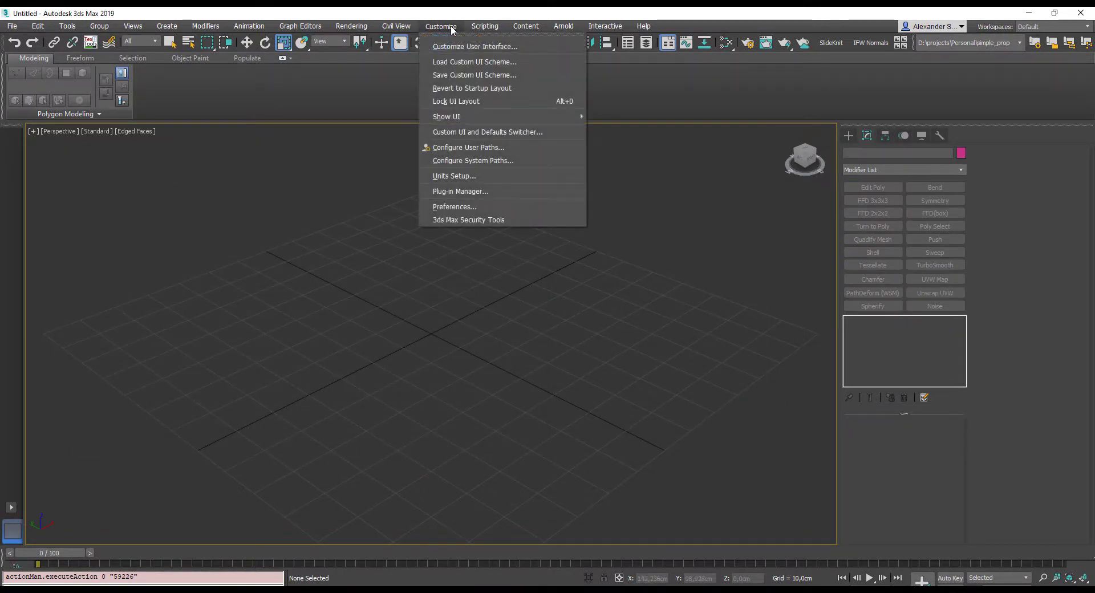
click(456, 75)
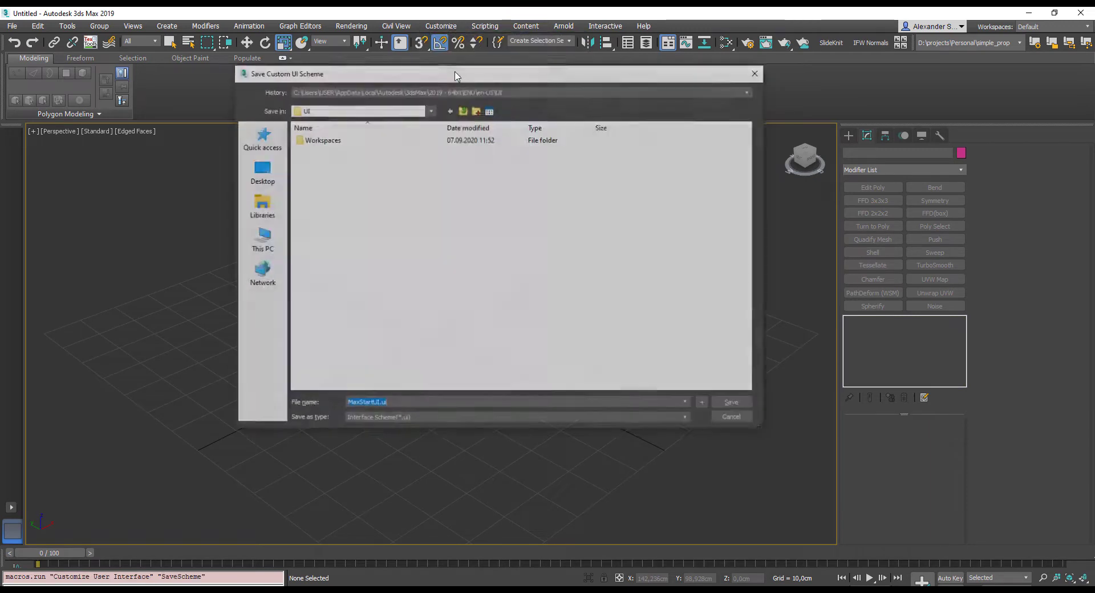
click(269, 241)
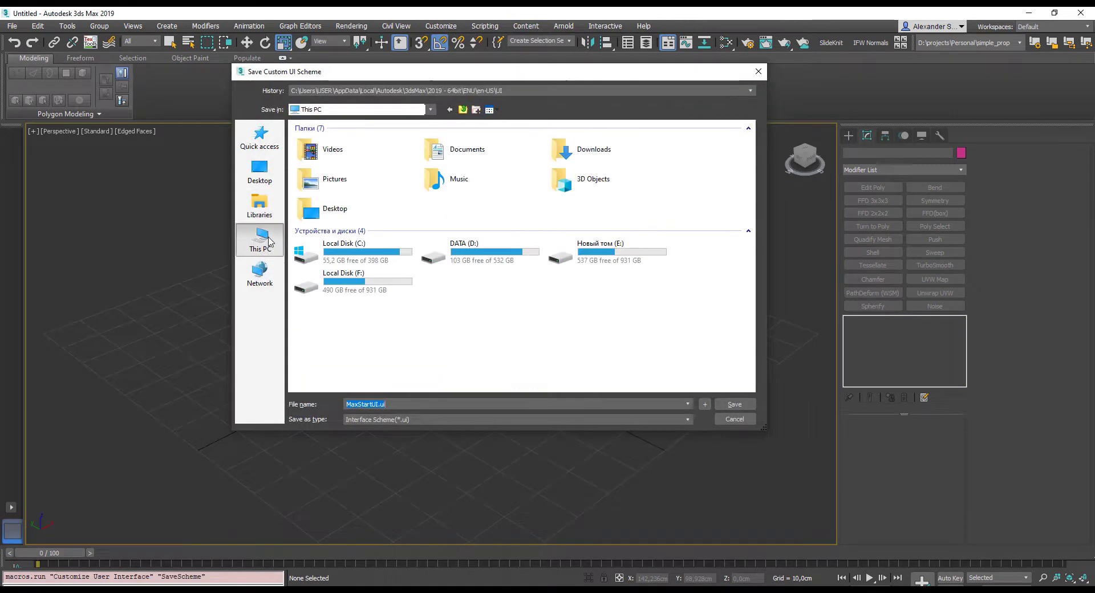
click(503, 261)
double_click(503, 260)
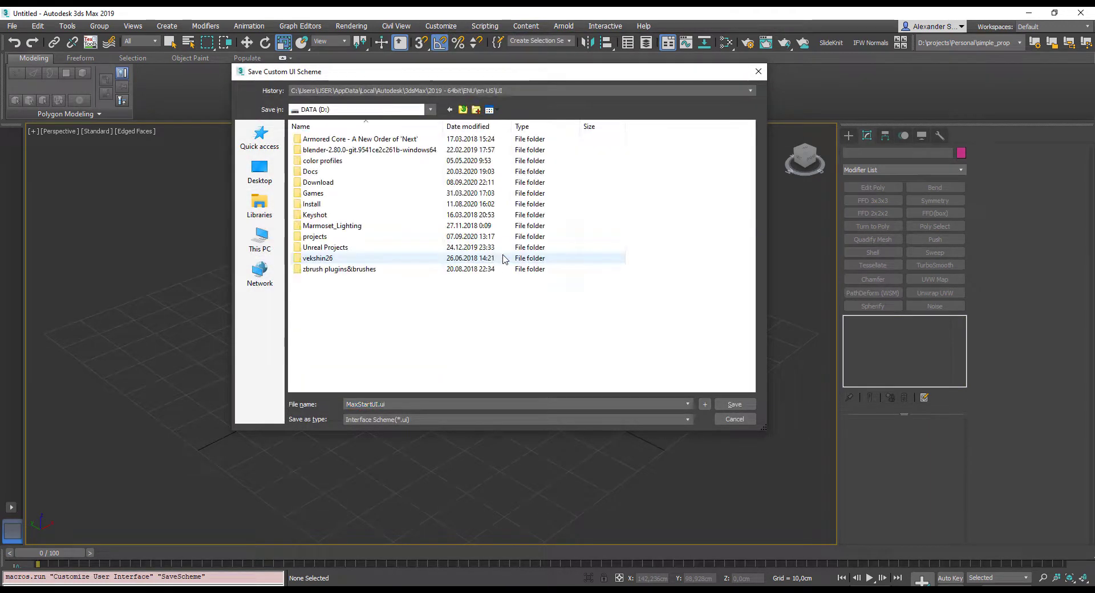
double_click(328, 204)
double_click(327, 149)
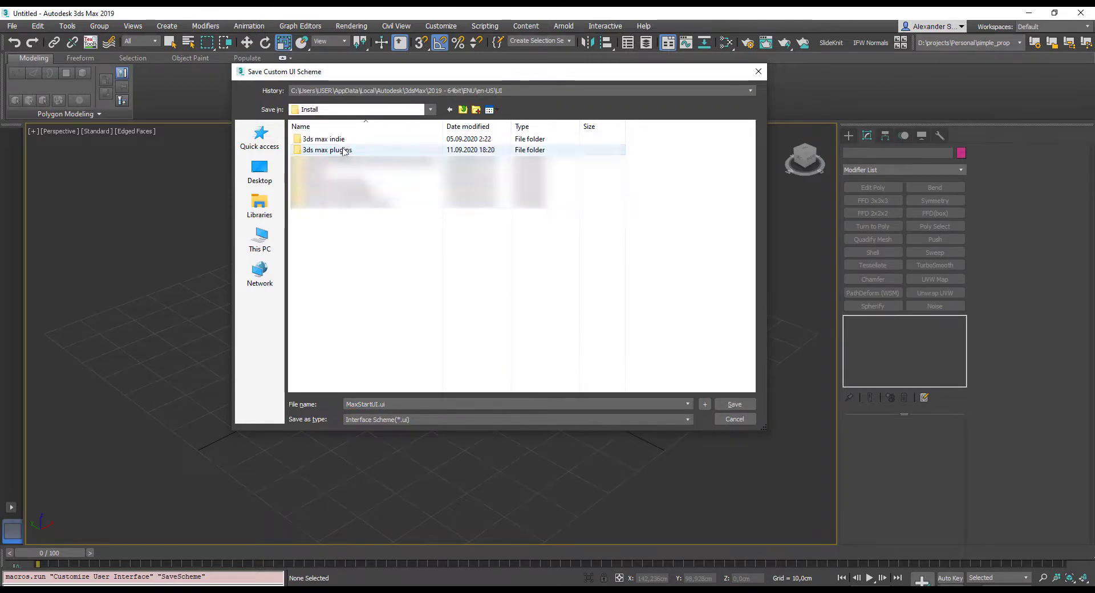
click(732, 404)
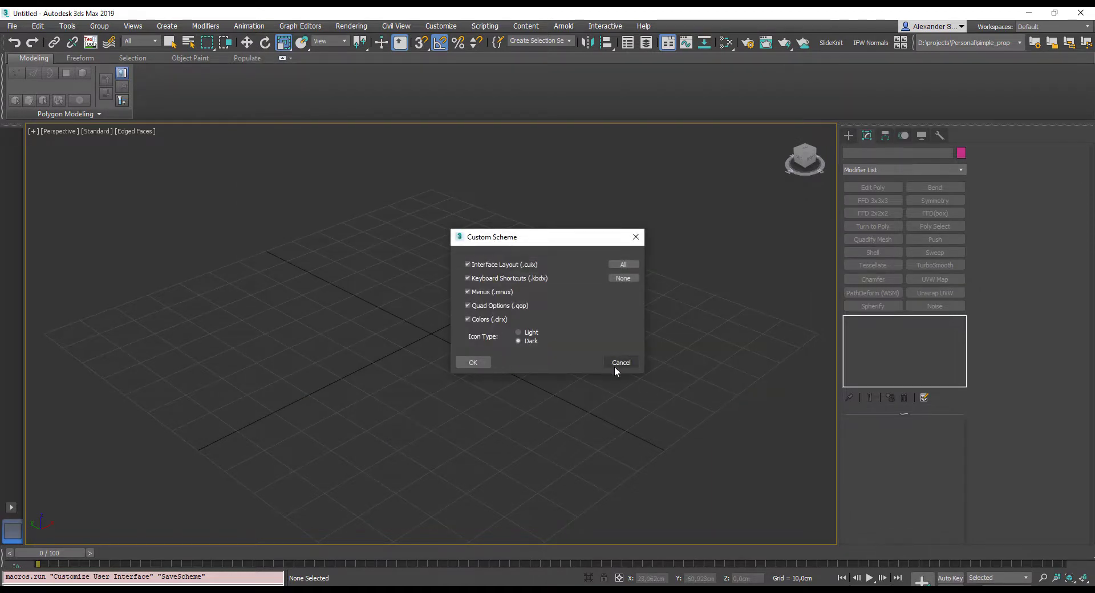
click(474, 363)
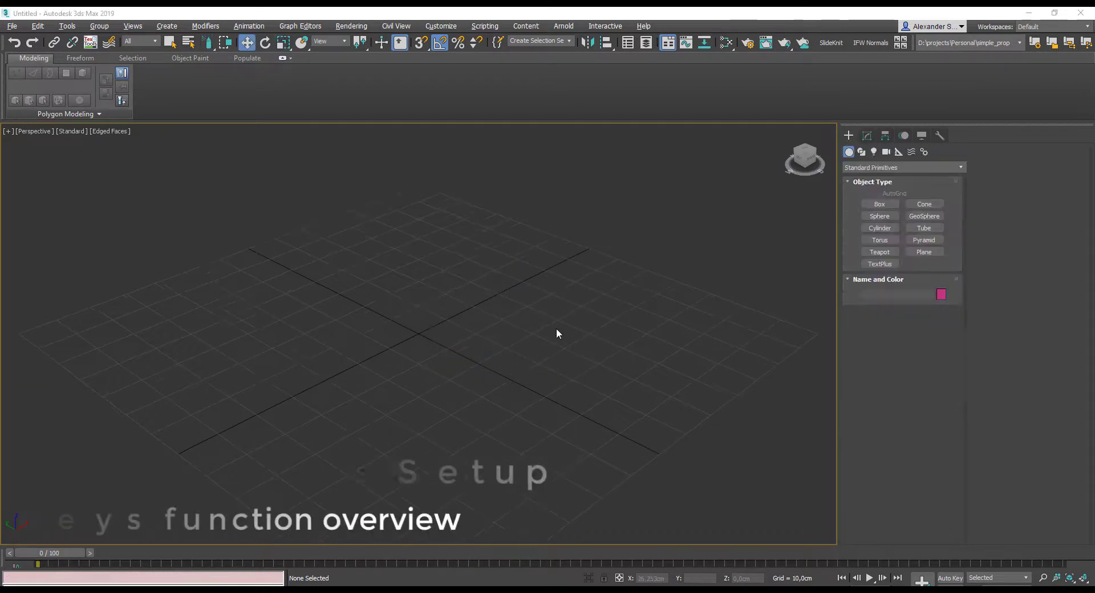
Step: Create a box about 52.3 cm long, 63 cm wide and 20.2 cm high through the Modeling quad menu
ctrl+right_click(362, 318)
click(381, 277)
mouse_move(308, 355)
mouse_down()
mouse_move(380, 419)
mouse_move(646, 339)
mouse_up()
click(620, 254)
right_click(621, 254)
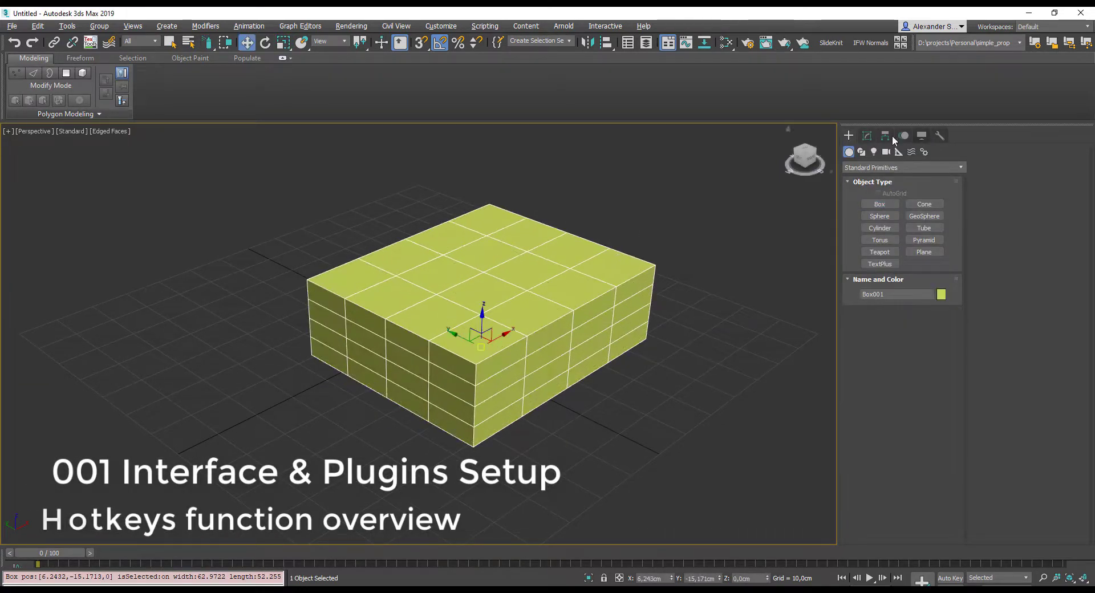
Step: Set the box's length, width and height segments to 1
click(868, 137)
right_click(937, 478)
right_click(936, 489)
right_click(937, 502)
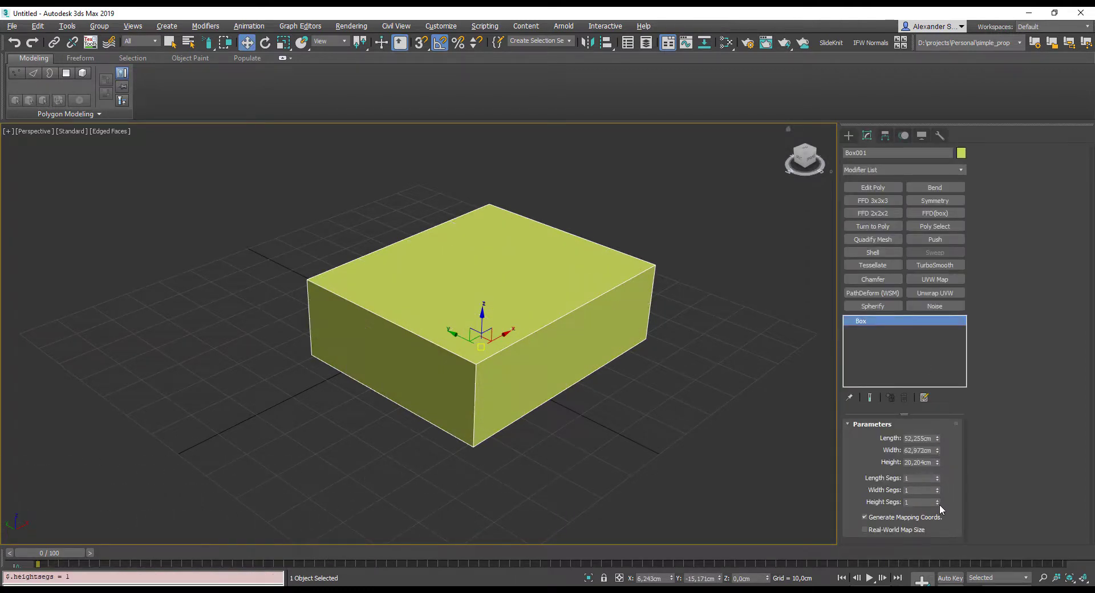
Step: Set the box's X and Y position to 0 and convert it to an Editable Poly
right_click(671, 578)
right_click(720, 578)
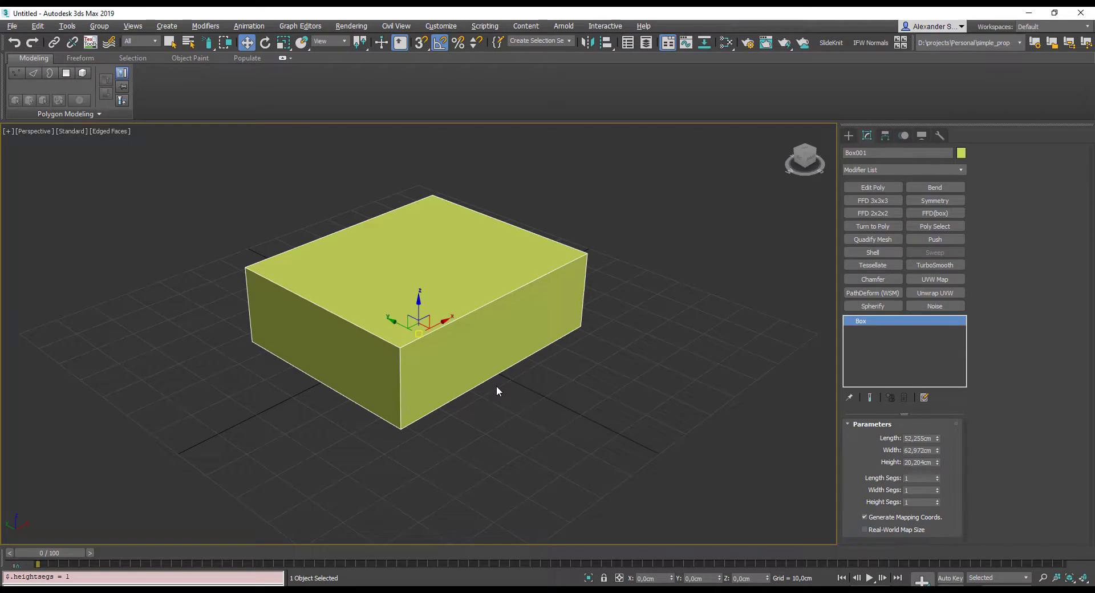
key(alt+c)
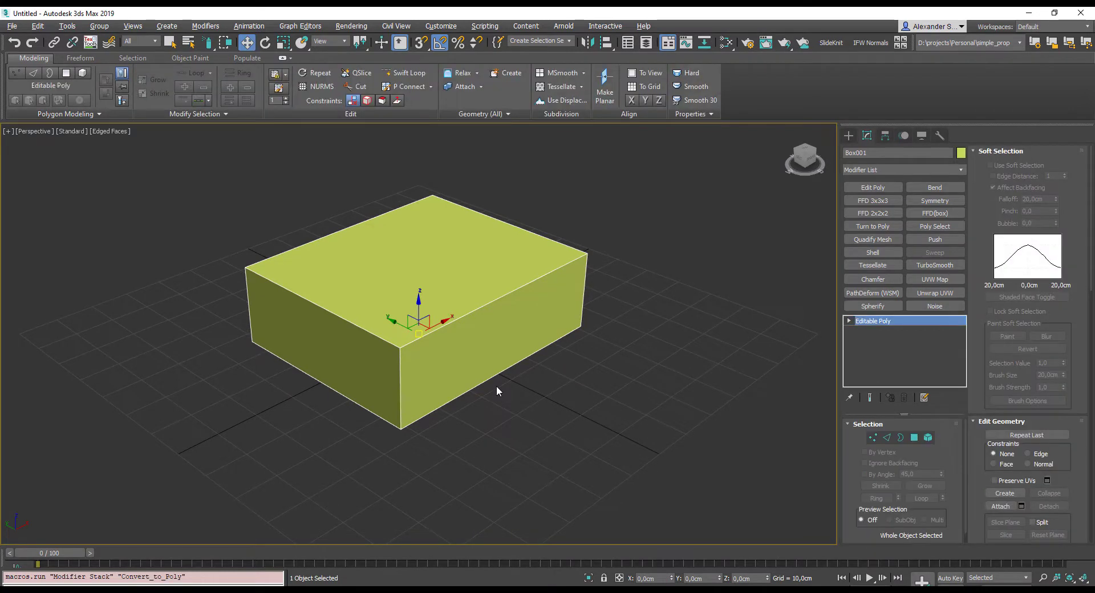
Step: Insert four edge loops with Swift Loop at different points along the box's width
key(alt+shift+w)
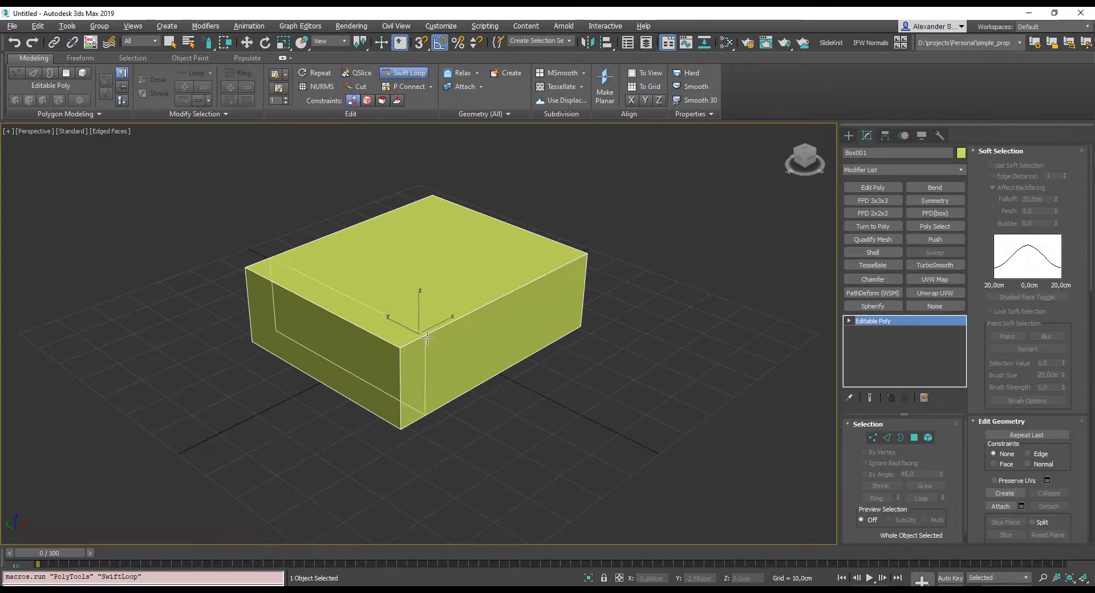
click(427, 338)
click(451, 324)
click(544, 276)
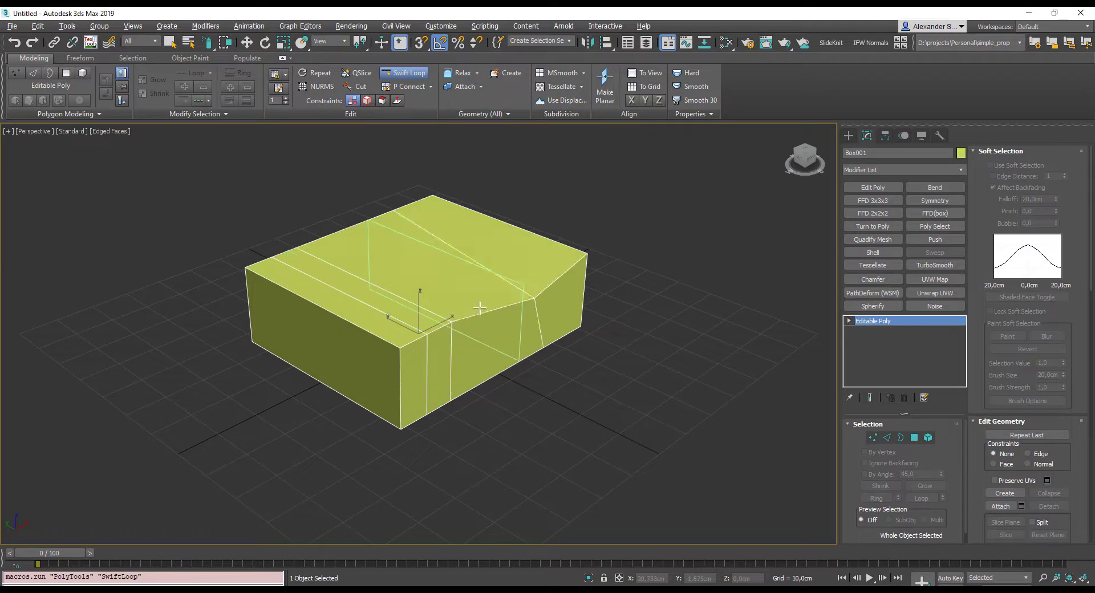
click(477, 318)
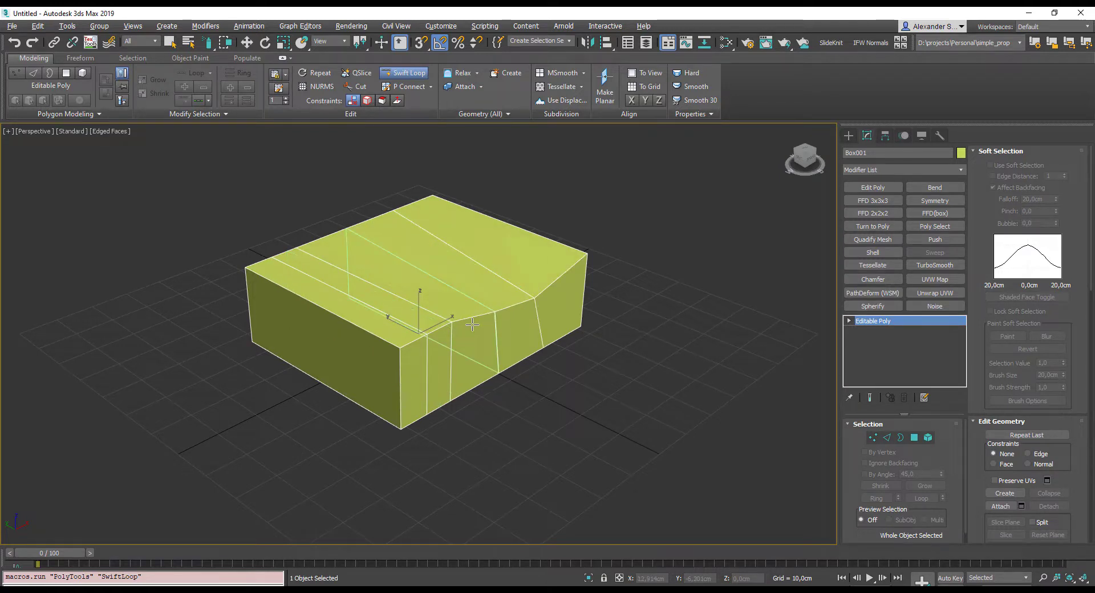
Step: Insert four crossing edge loops at different points along the box's length with Swift Loop
click(395, 318)
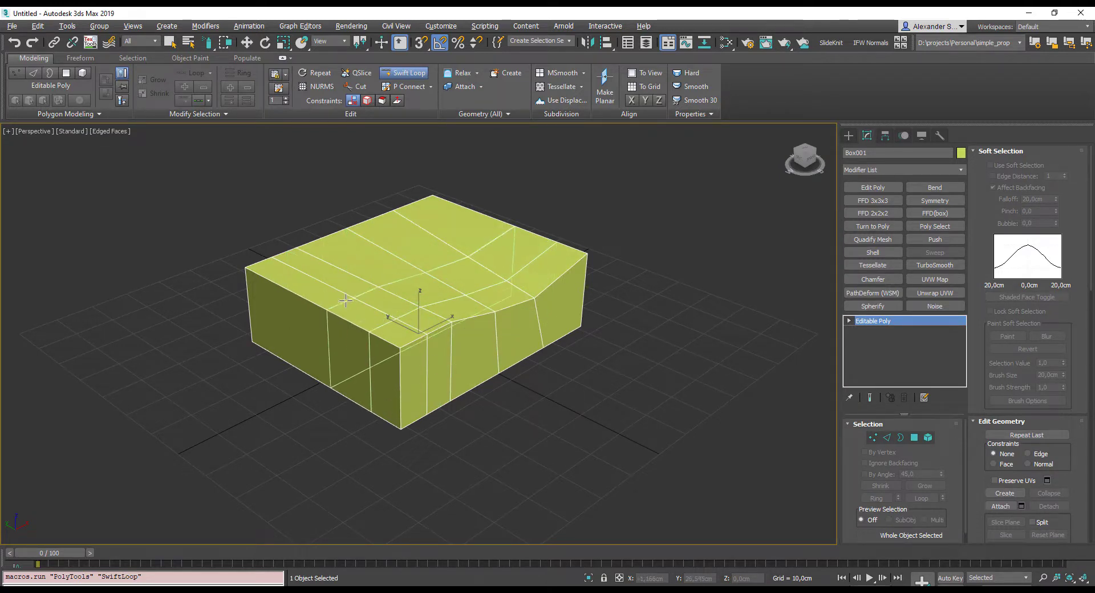
click(340, 296)
click(299, 282)
click(282, 277)
Step: Remove the four crossing edge loops along the box's length with Swift Loop
ctrl+shift+click(285, 308)
ctrl+shift+click(270, 302)
ctrl+shift+click(328, 339)
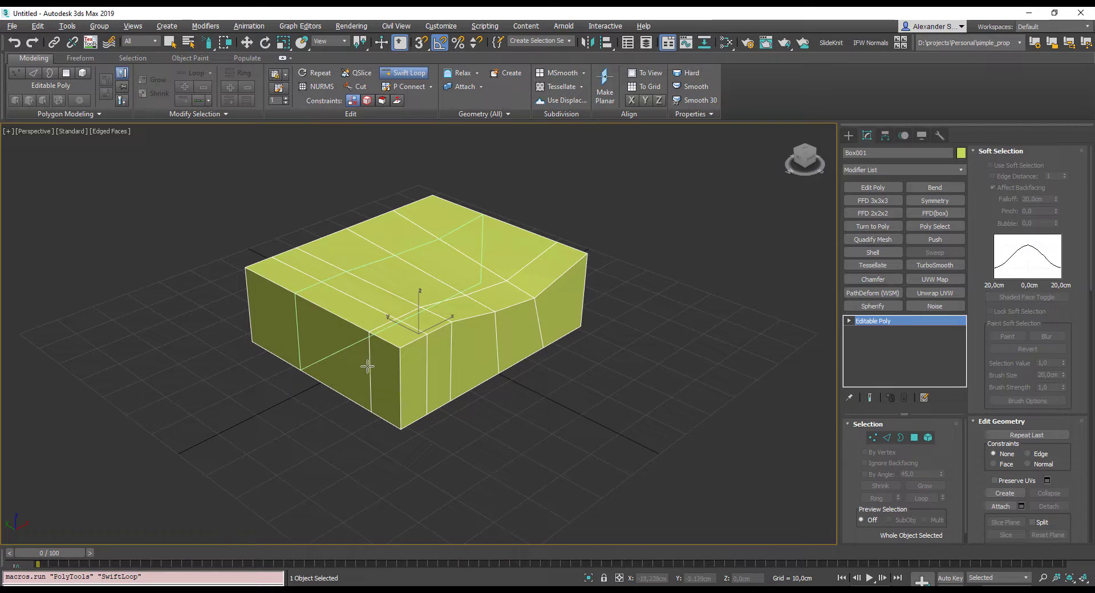
ctrl+shift+click(368, 366)
Step: Insert a new set of four edge loops along the box's length, and switch to moving at Vertex level
click(385, 339)
click(336, 316)
click(304, 297)
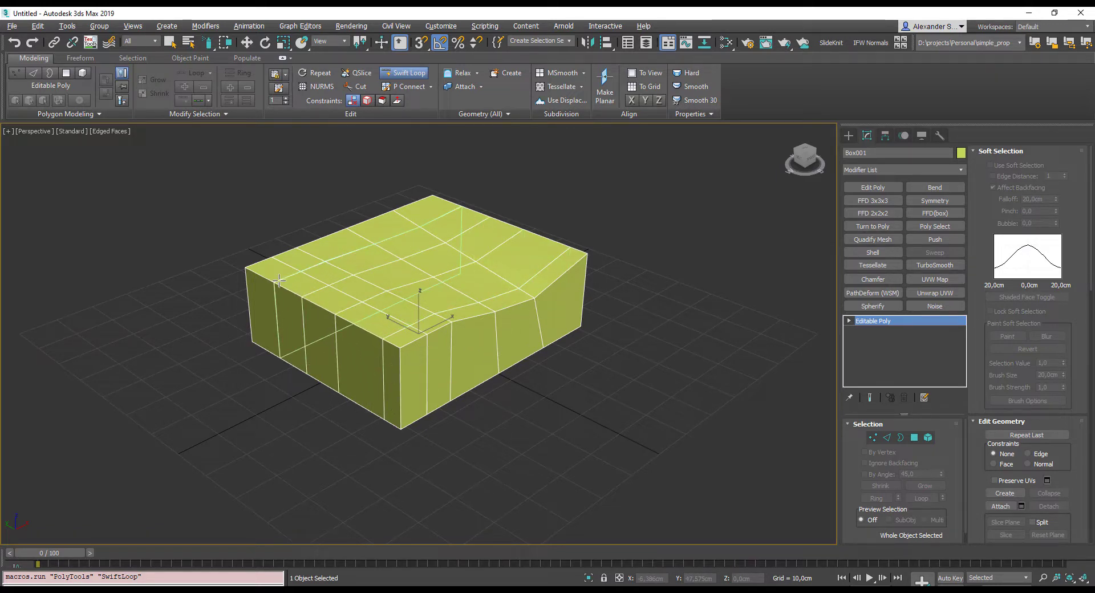
key(w)
key(1)
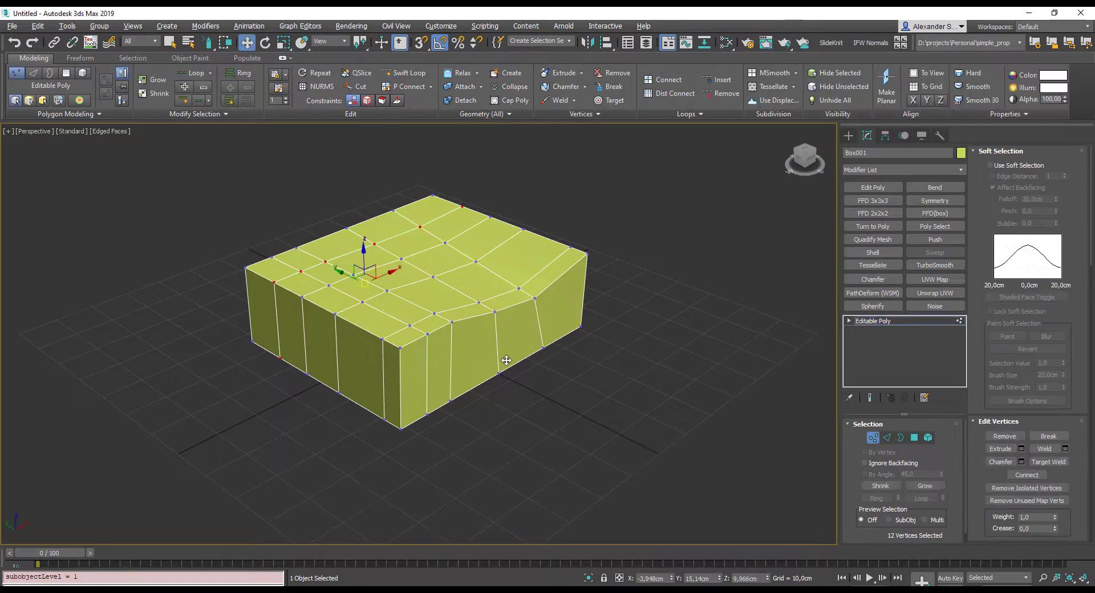
Step: Go through the Edge, Border, Polygon and Element sub-object levels of the box, and return to object level
key(2)
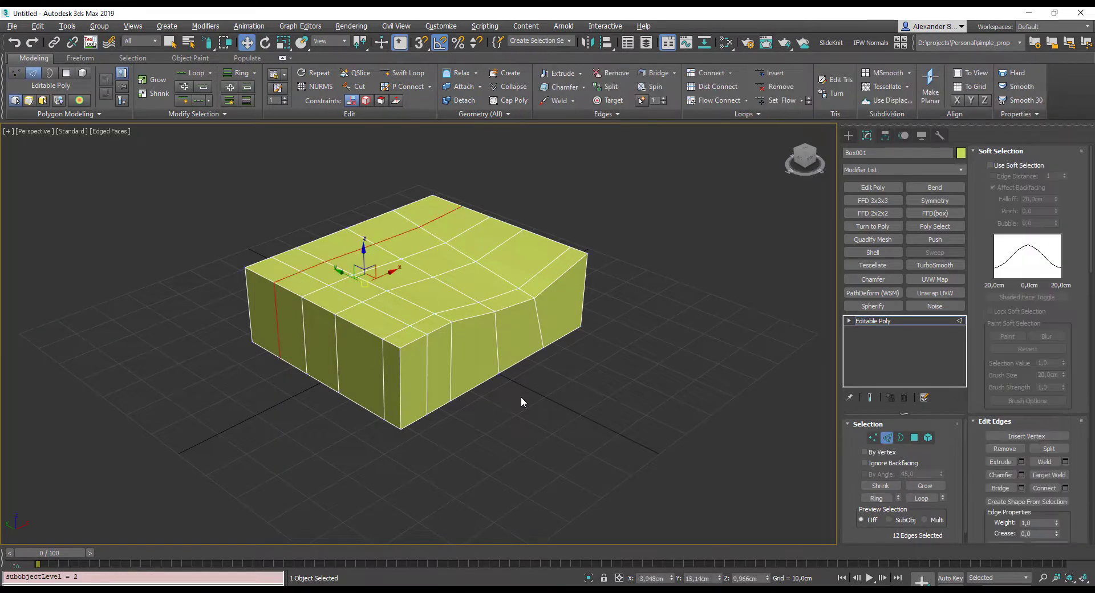
key(3)
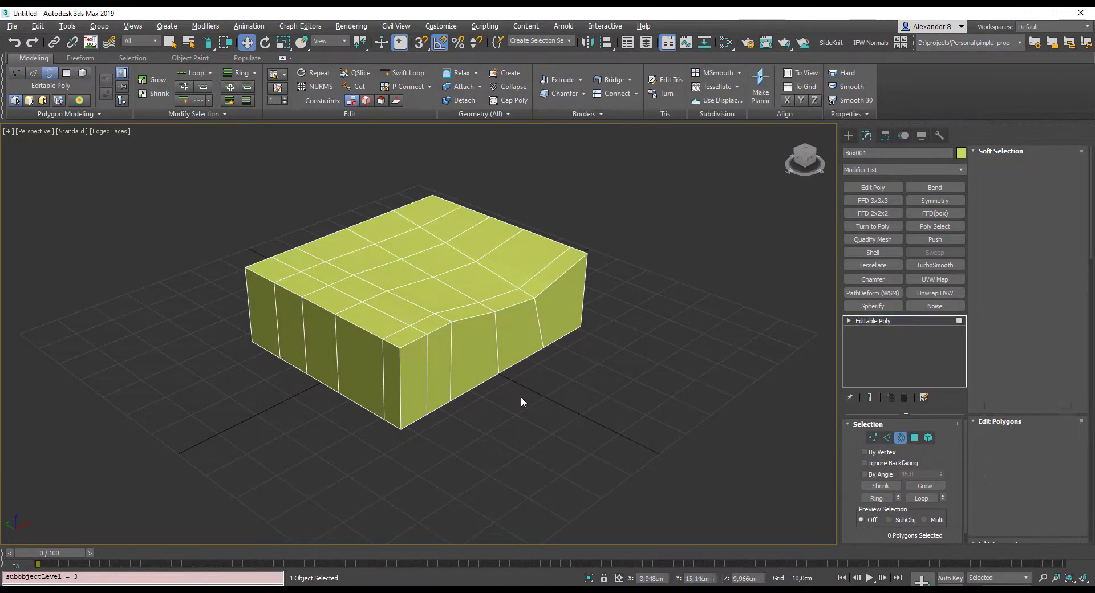
key(4)
key(5)
key(5)
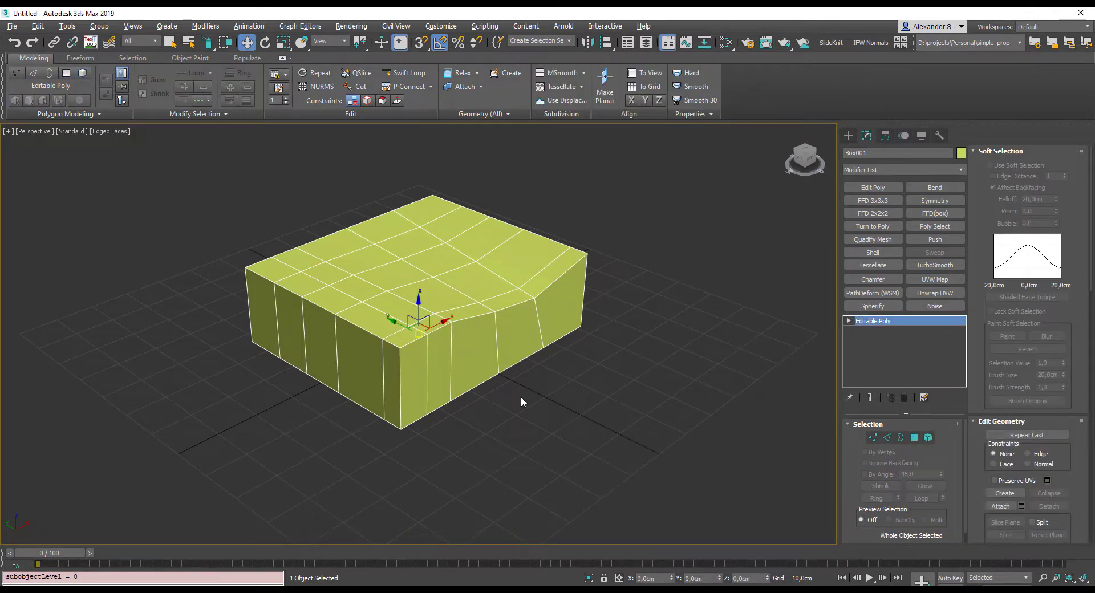
Step: Toggle the edged-faces display off and on, and switch the viewport to wireframe
key(F4)
key(F4)
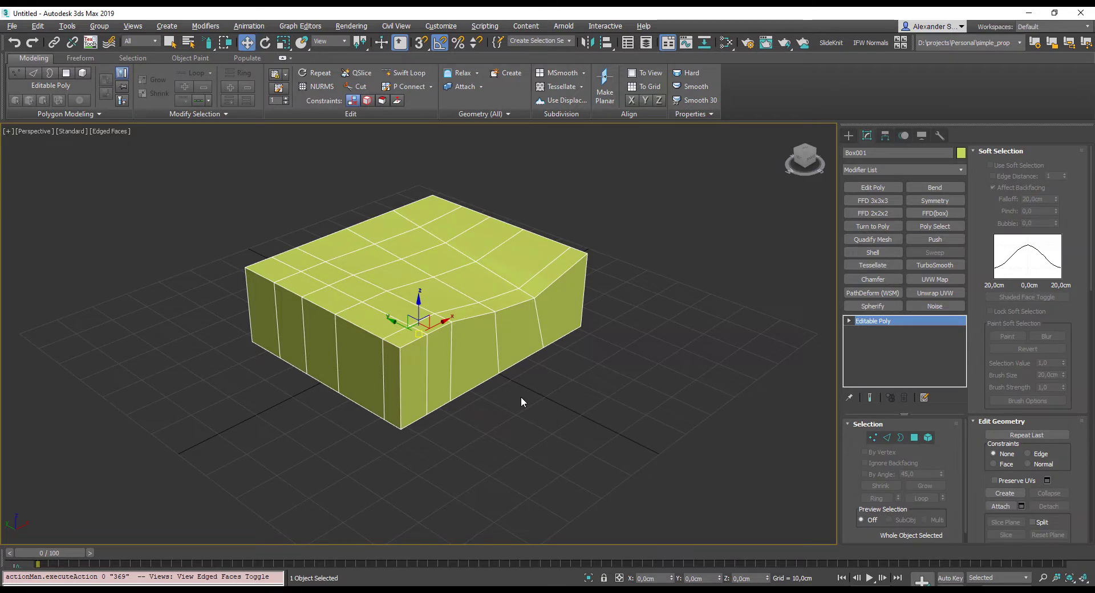
key(F3)
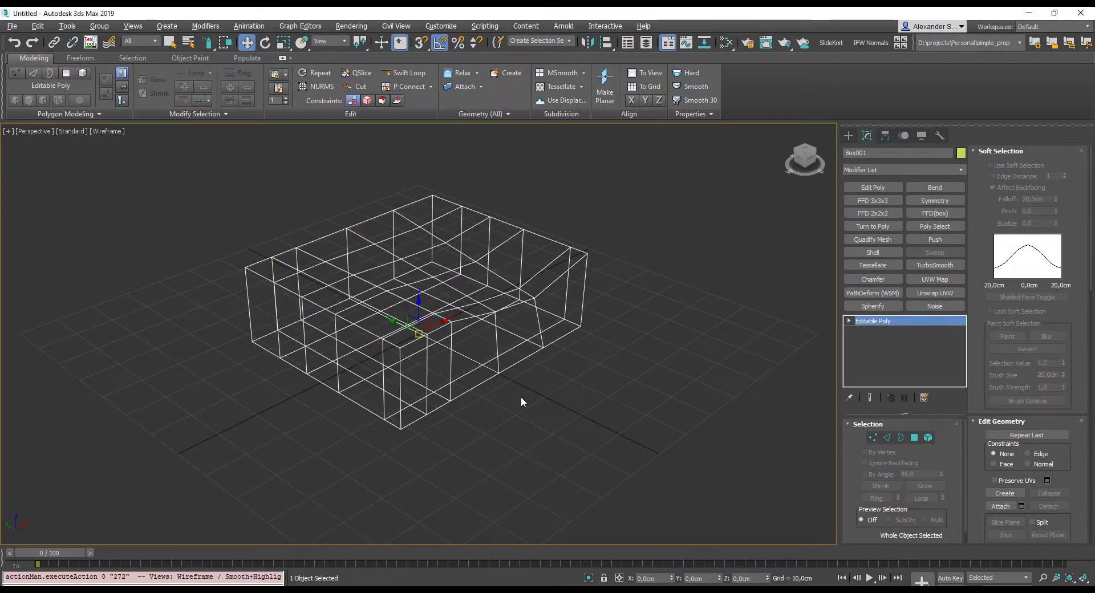
Step: Enter Polygon level with the selection tool and region-select the polygons along the left part of the box
key(q)
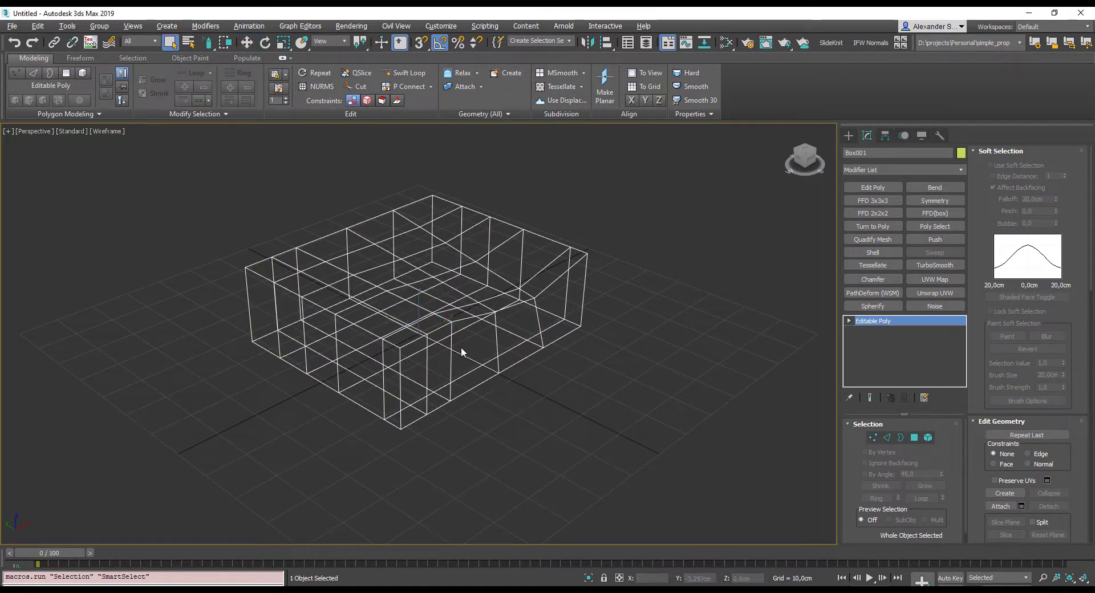
key(q)
key(4)
drag(190, 208, 363, 409)
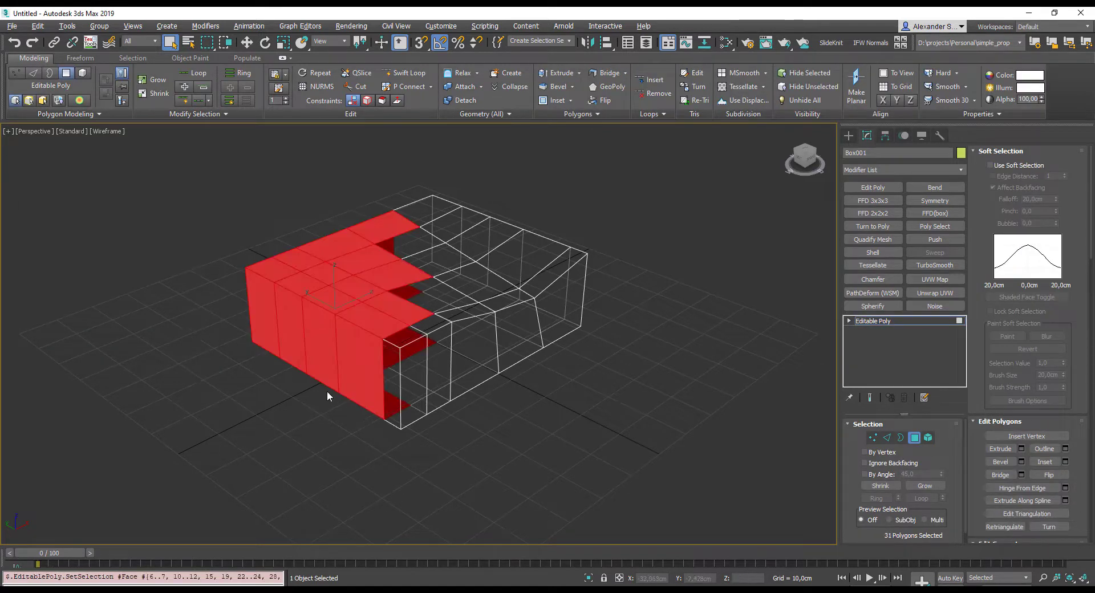
Step: Change the selection region shape and select the polygons around the right corner of the box
key(q)
drag(601, 254, 689, 338)
key(q)
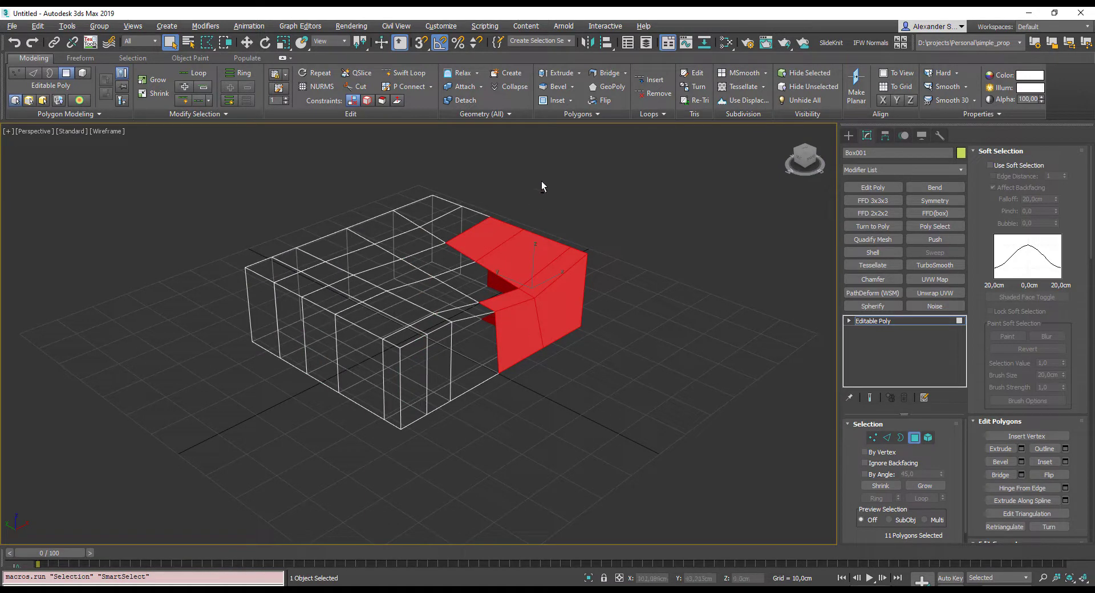
Step: Remove the outermost right-corner polygons from the selection with another region shape, and clear the whole polygon selection
alt+click(489, 264)
alt+drag(488, 264, 675, 327)
alt+click(711, 266)
alt+click(488, 265)
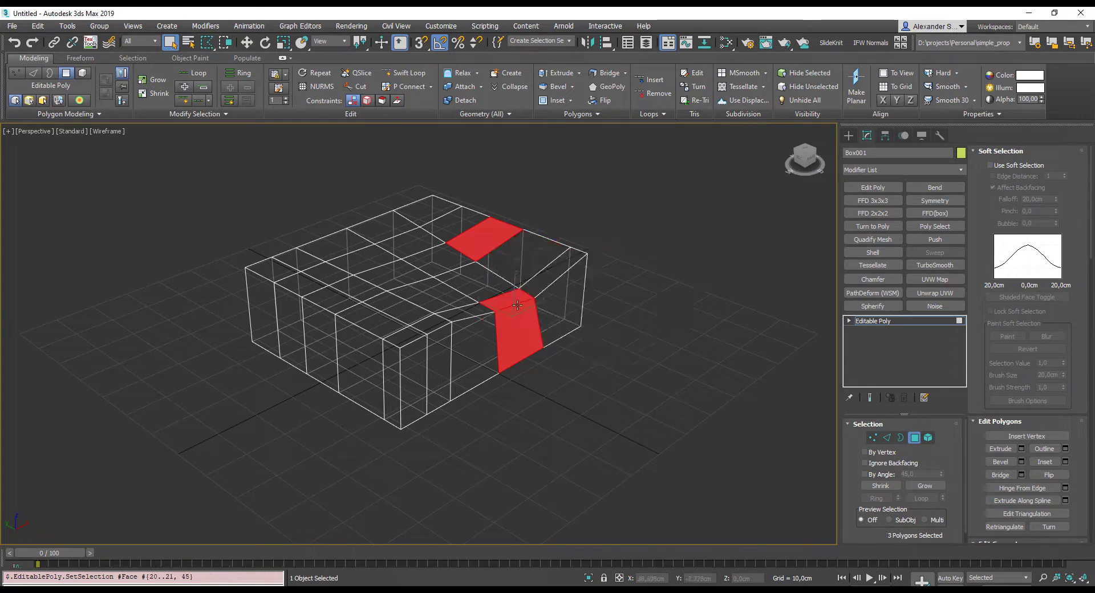
key(q)
click(634, 279)
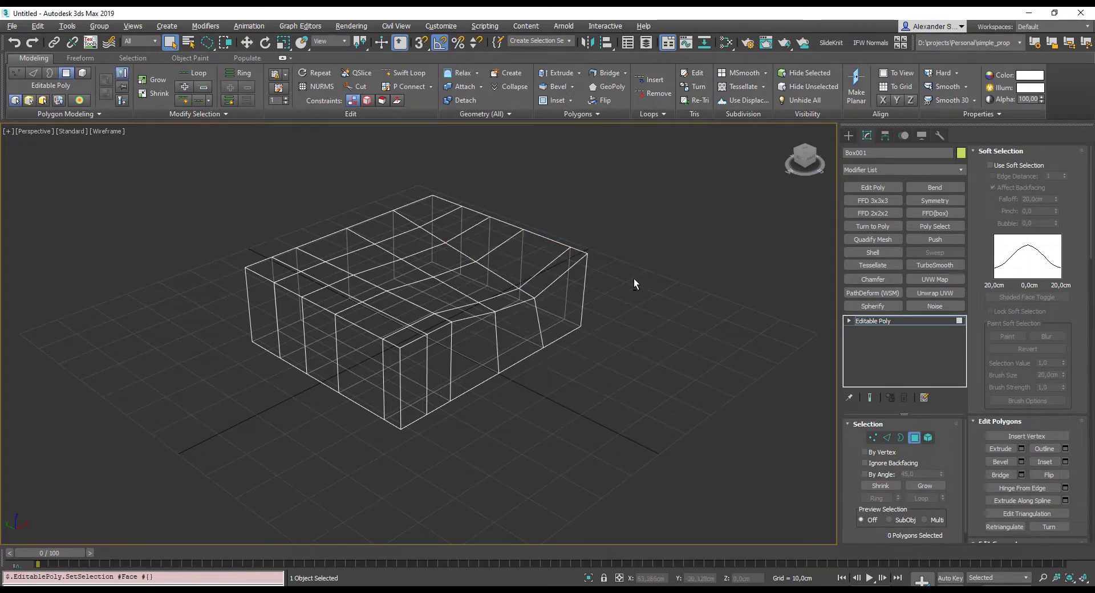
Step: Turn on Ignore Backfacing and region-select the visible polygons around the box's front corner
key(q)
click(878, 462)
mouse_move(374, 308)
mouse_down()
mouse_move(404, 281)
mouse_move(394, 343)
mouse_up()
alt+middle_drag(394, 344, 552, 390)
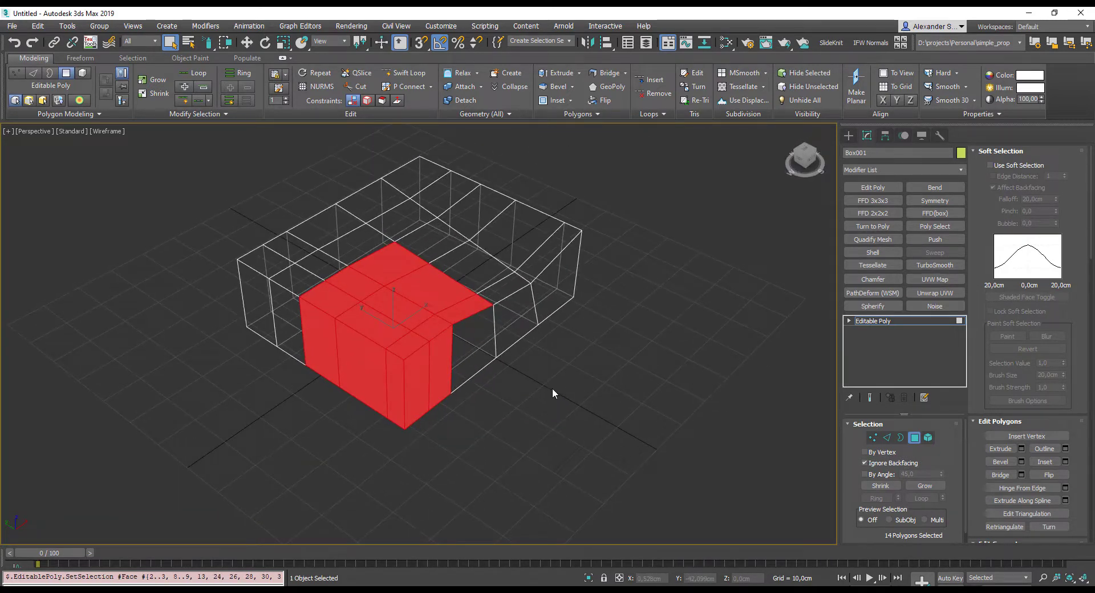
Step: Grow the polygon selection twice and shrink it back twice
key(ctrl+Page_Up)
key(ctrl+Page_Up)
key(ctrl+Page_Down)
key(ctrl+Page_Down)
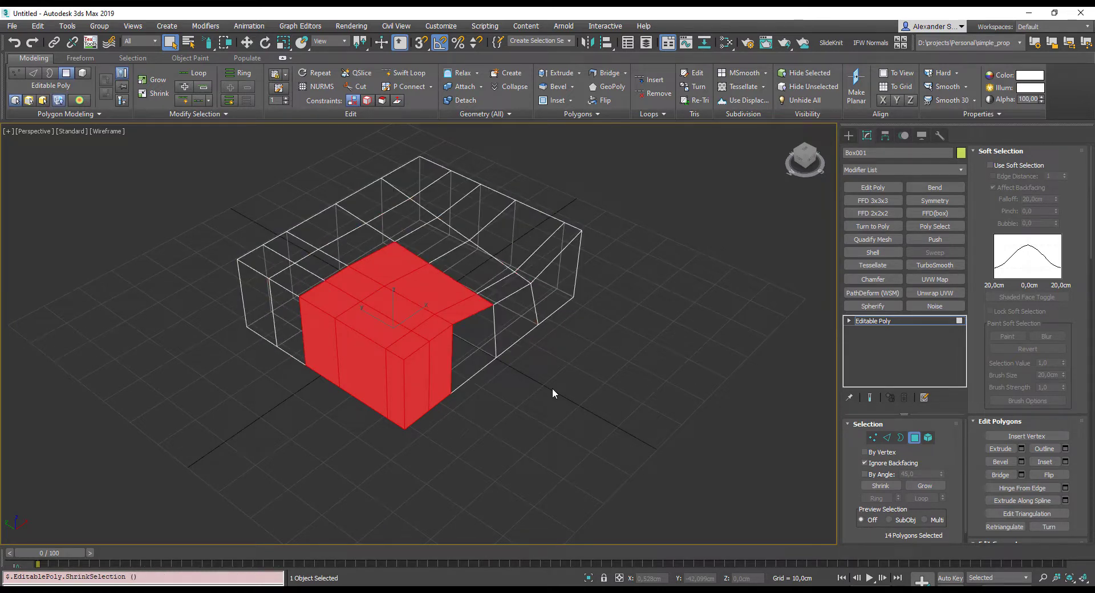
Step: Hide the viewport grid and select an edge loop from a single top edge at Edge level
key(2)
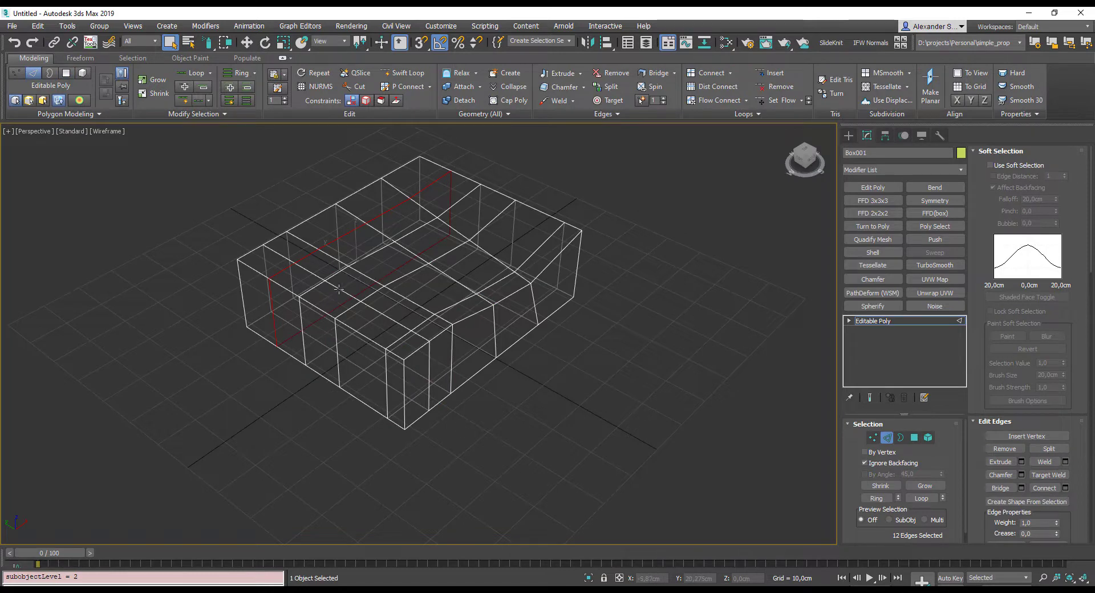
click(339, 289)
key(g)
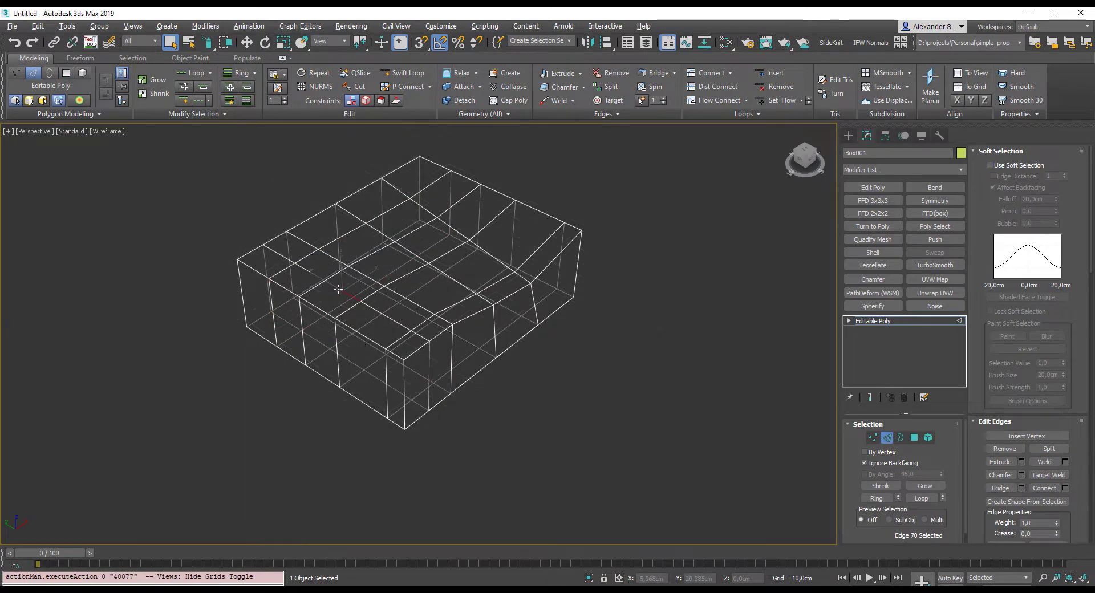
key(alt+l)
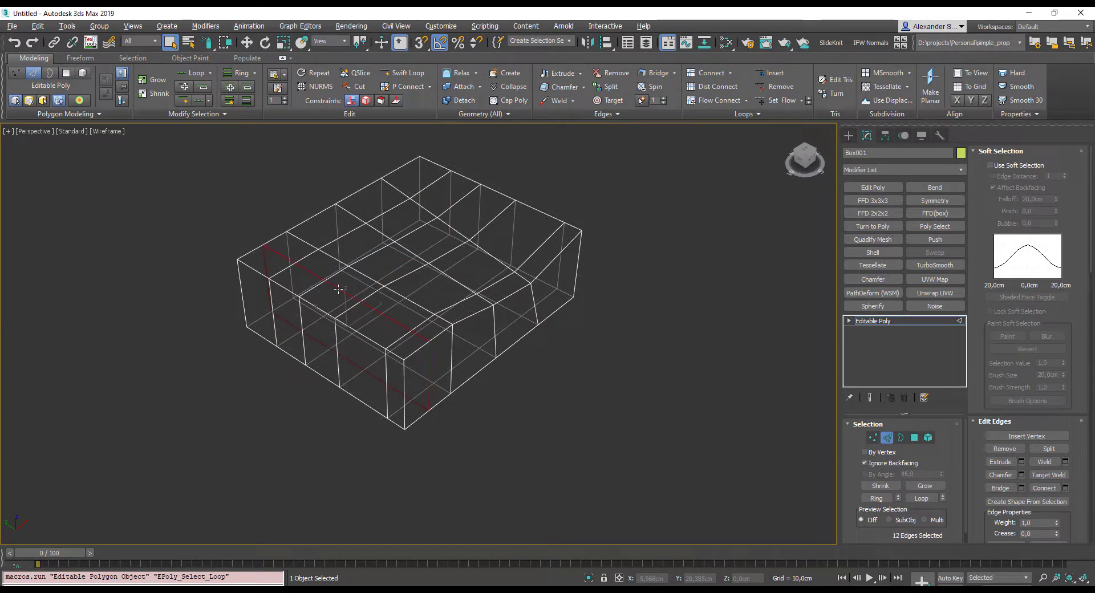
Step: Collapse two neighbouring edge rings across the box, and remove the edge loop left in their place
click(312, 274)
key(alt+r)
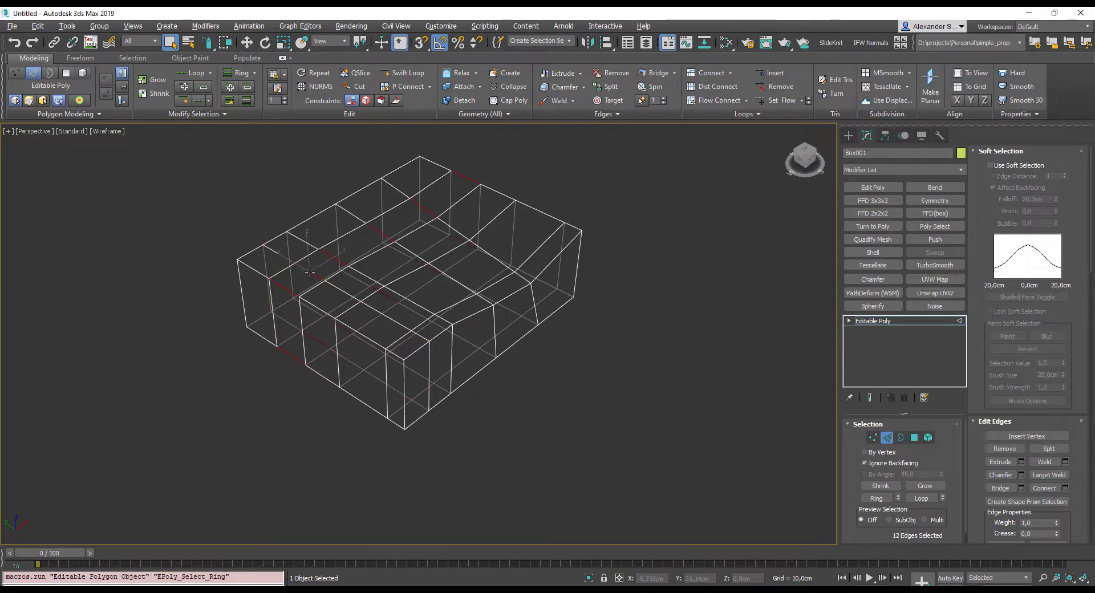
key(ctrl+alt+c)
click(326, 312)
key(alt+r)
key(ctrl+alt+c)
key(ctrl+alt+c)
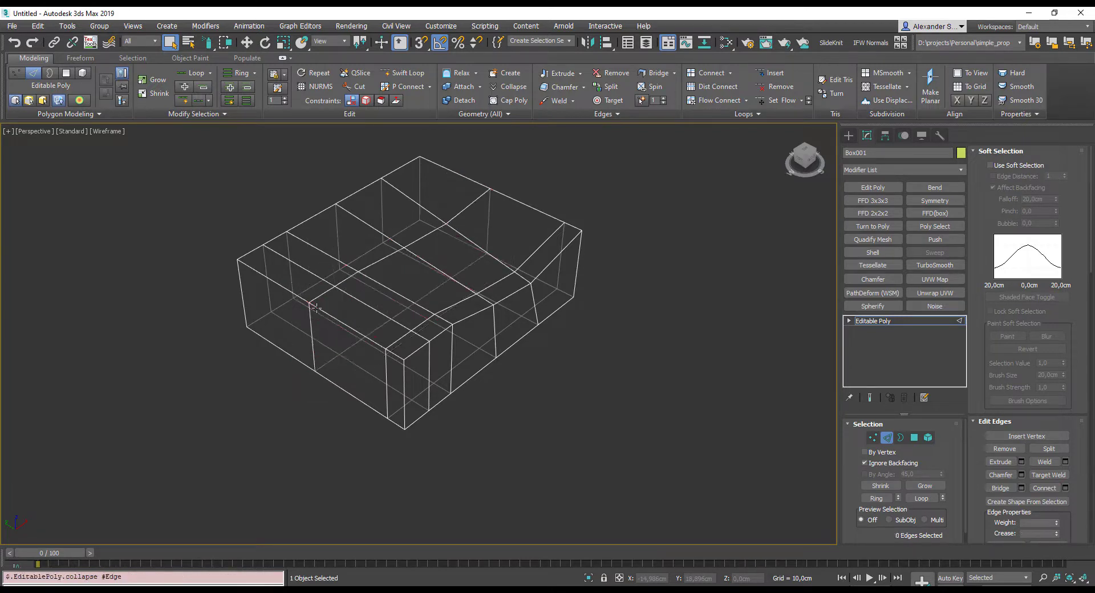
click(324, 291)
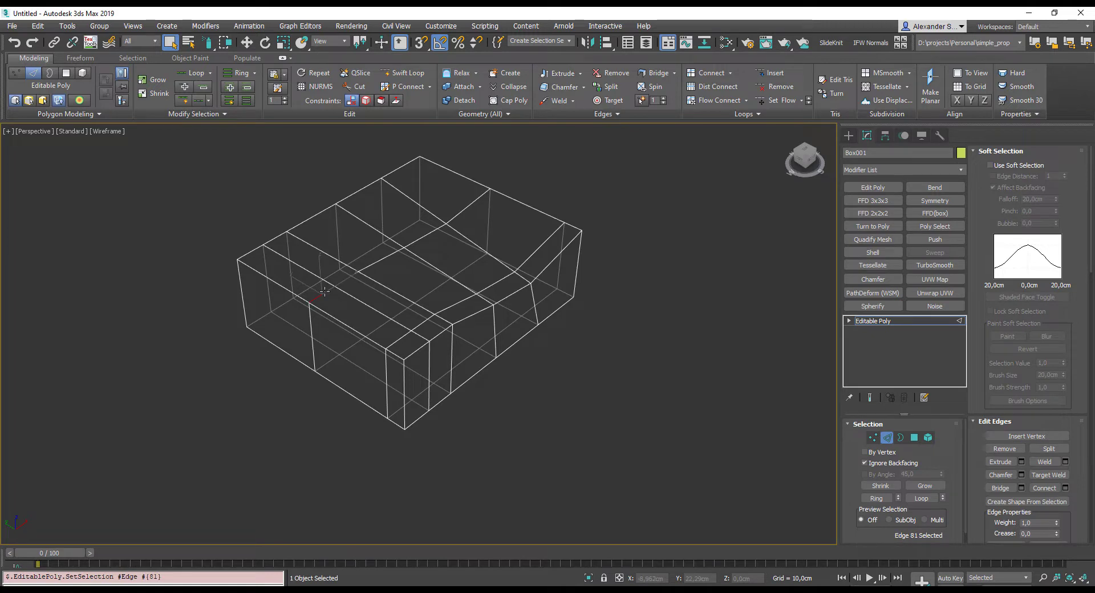
key(ctrl+BackSpace)
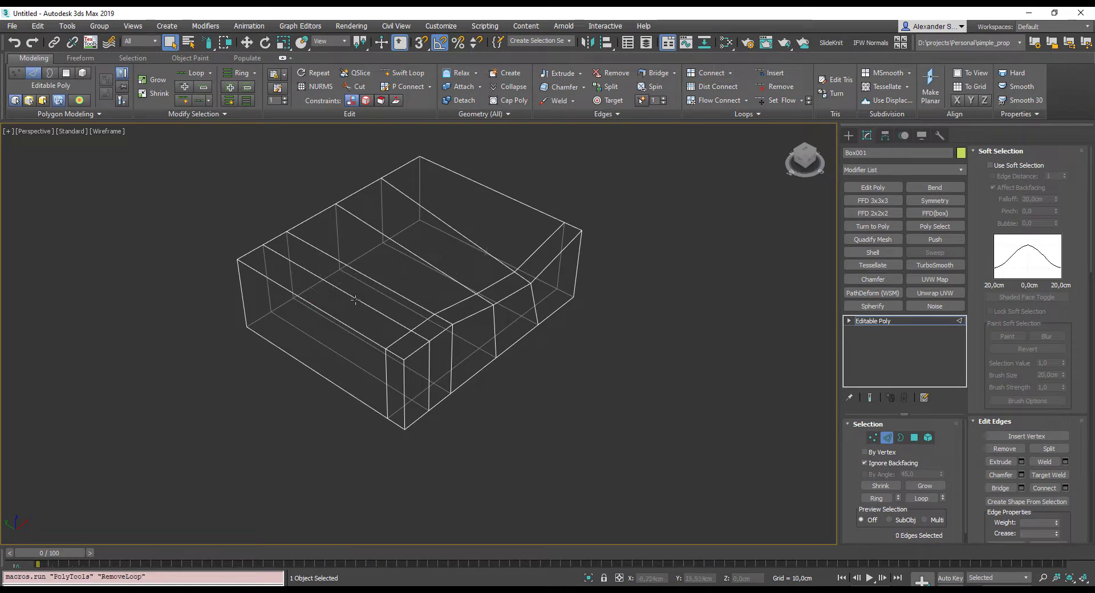
Step: Insert new edge loops through the emptied part of the box with Swift Loop, and return to the shaded move view
key(alt+s)
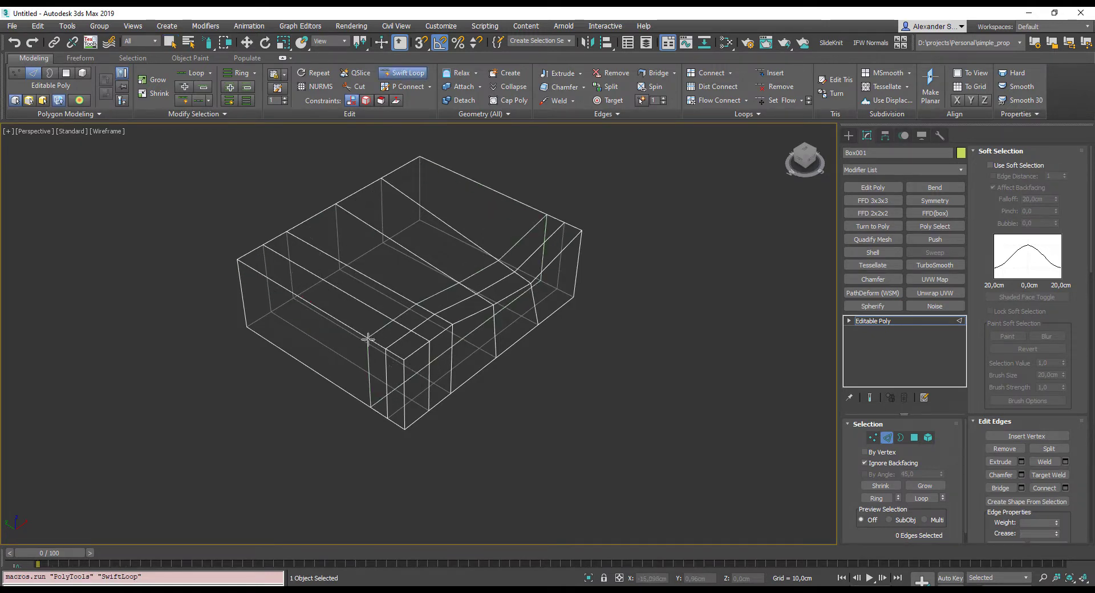
click(368, 339)
key(w)
key(F3)
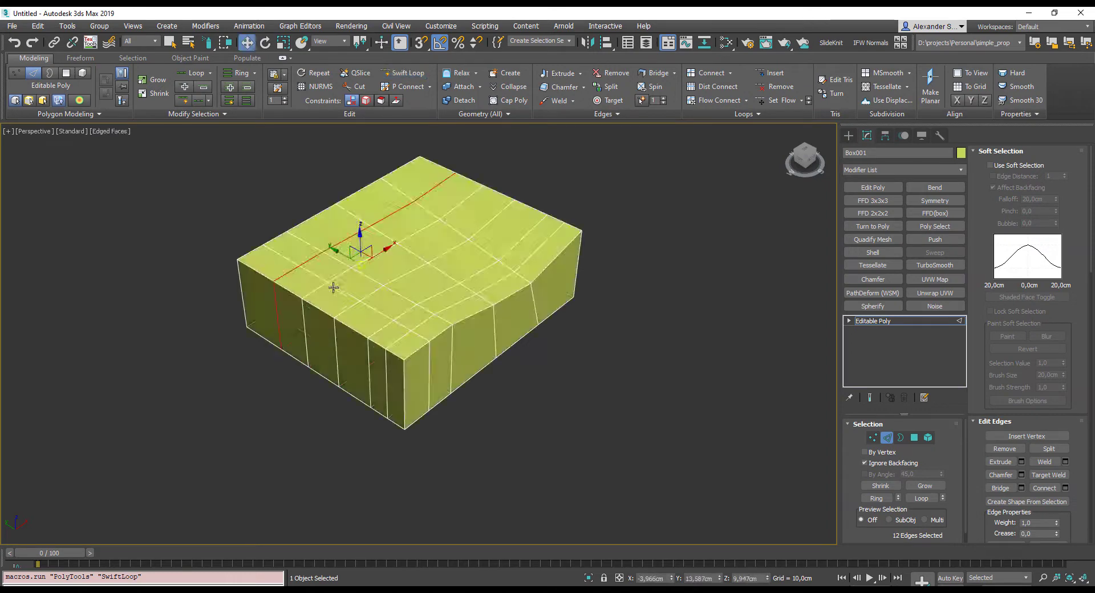
Step: Select a short top edge near the end of the box, enable the Edge constraint and slide the edge outwards
mouse_move(401, 337)
middle_down()
mouse_move(539, 355)
mouse_move(581, 336)
mouse_move(505, 367)
mouse_move(491, 323)
middle_up()
scroll(530, 317, up, 4)
key(1)
key(2)
click(419, 313)
alt+middle_drag(419, 312, 446, 321)
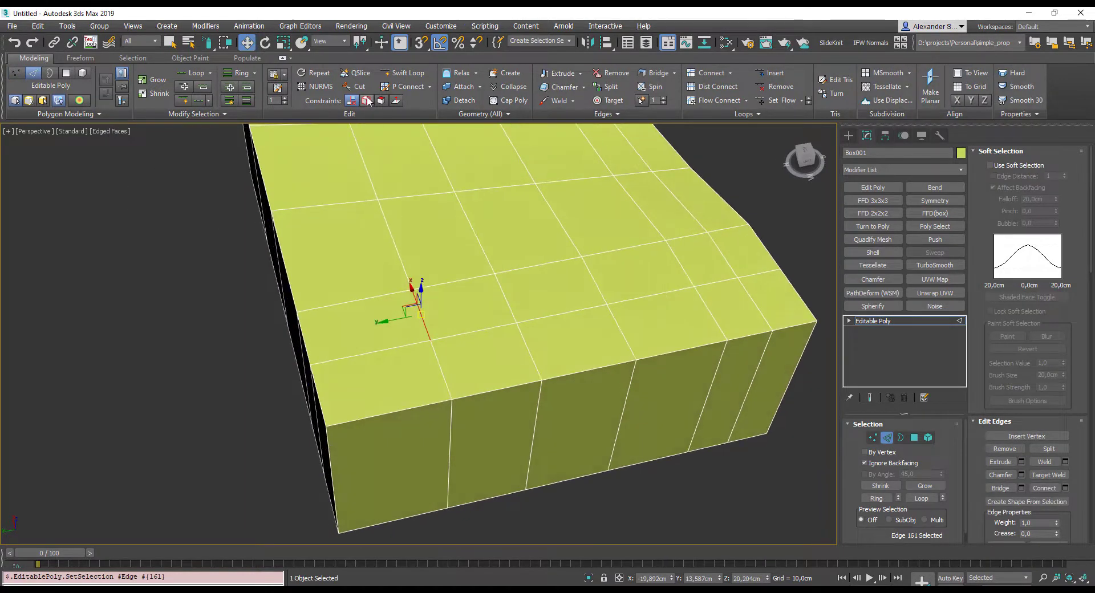
key(shift+x)
drag(394, 317, 342, 329)
Step: Select the neighbouring short edge on the top and slide it along its adjacent edges
click(509, 301)
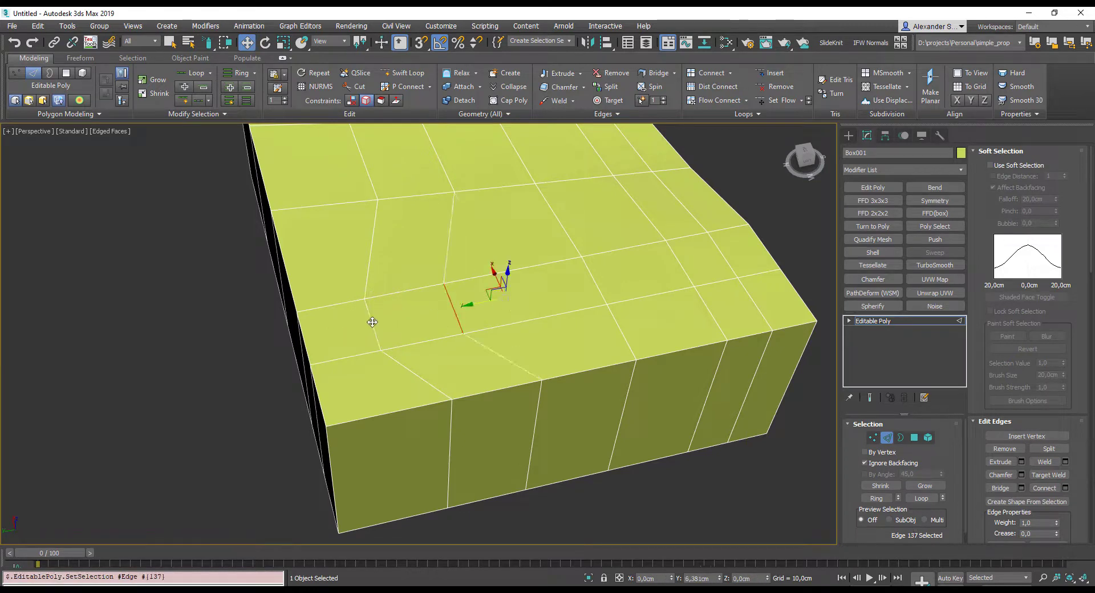
drag(337, 326, 273, 346)
drag(342, 331, 458, 320)
Step: Select four connected edges across the top and end face, slide them together, and set the constraint to Face
middle_drag(459, 296, 434, 320)
click(442, 251)
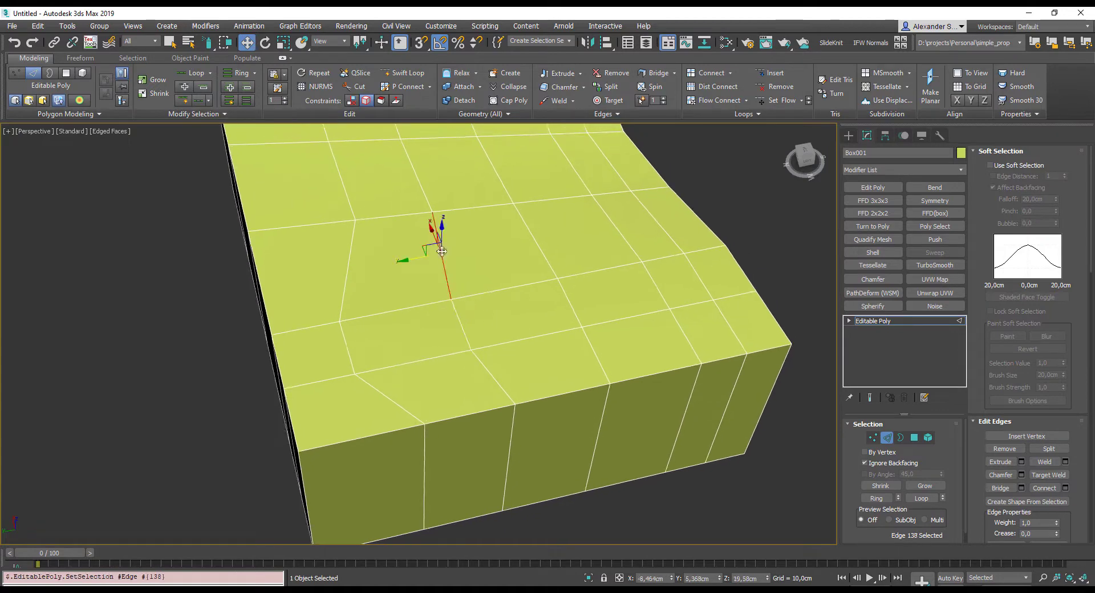
key(q)
ctrl+click(512, 438)
ctrl+click(492, 378)
ctrl+click(460, 323)
key(w)
mouse_move(448, 357)
mouse_down()
mouse_move(308, 362)
mouse_move(446, 371)
mouse_up()
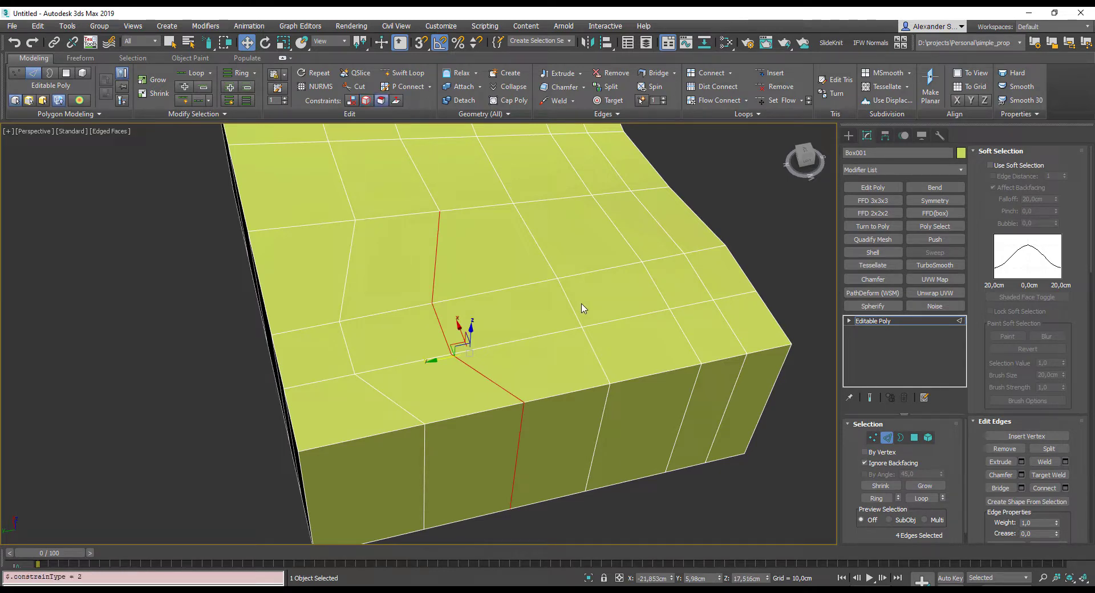
Step: Insert a horizontal edge loop around the box's sides at mid-height with Swift Loop at Vertex level
key(1)
mouse_move(582, 309)
alt+middle_down()
mouse_move(582, 341)
mouse_move(599, 306)
alt+middle_up()
alt+middle_drag(489, 359, 567, 342)
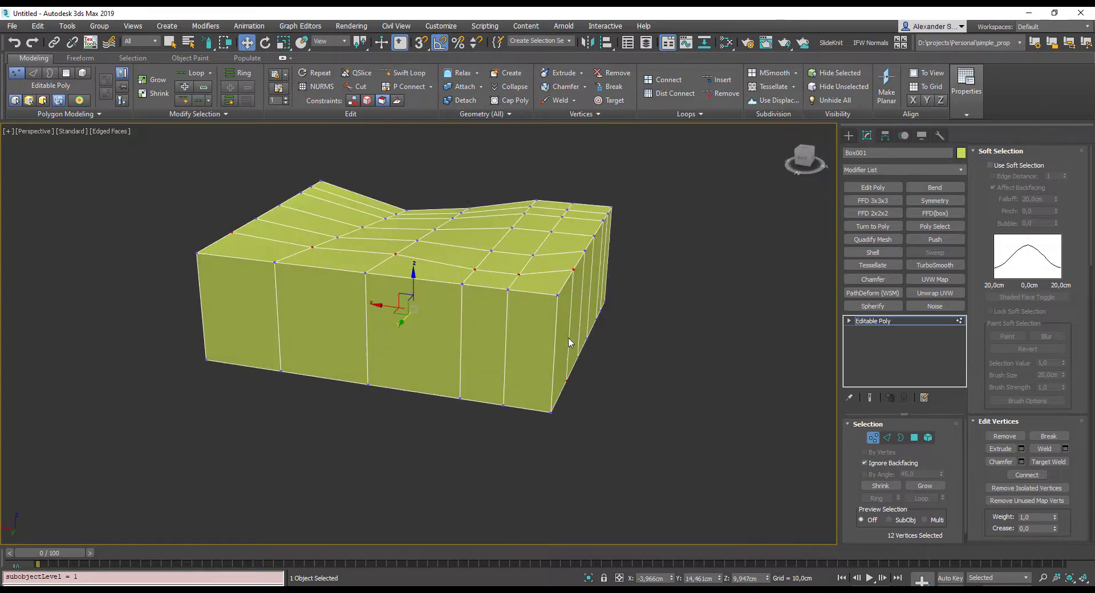
key(alt+shift+w)
click(545, 349)
right_click(546, 349)
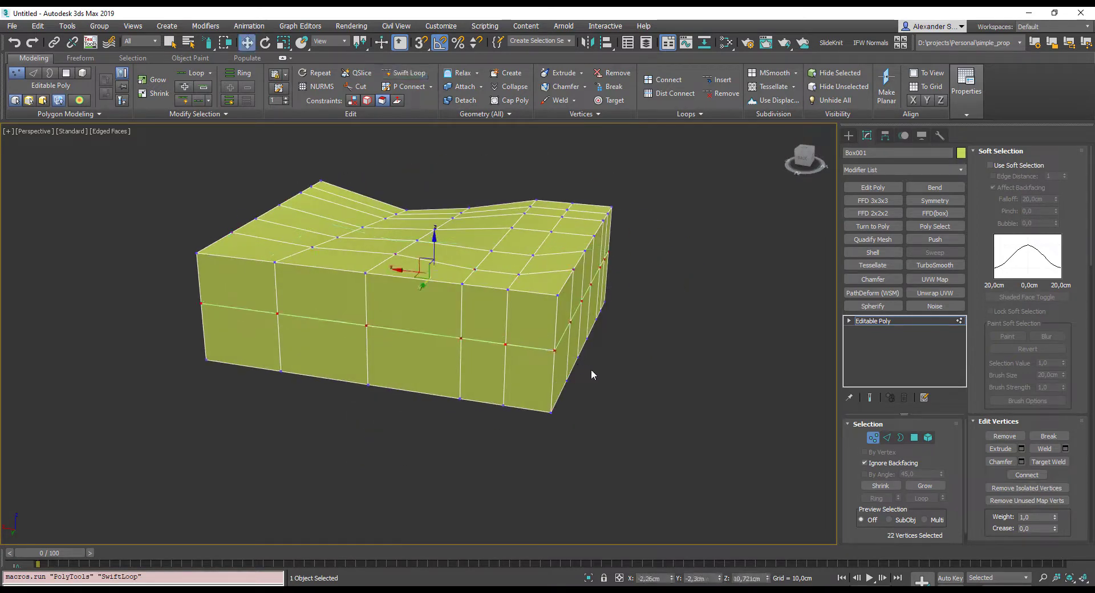
Step: Select a vertex of the horizontal loop near the box's corner and pull it far out from the side
click(505, 341)
alt+middle_drag(505, 340, 505, 342)
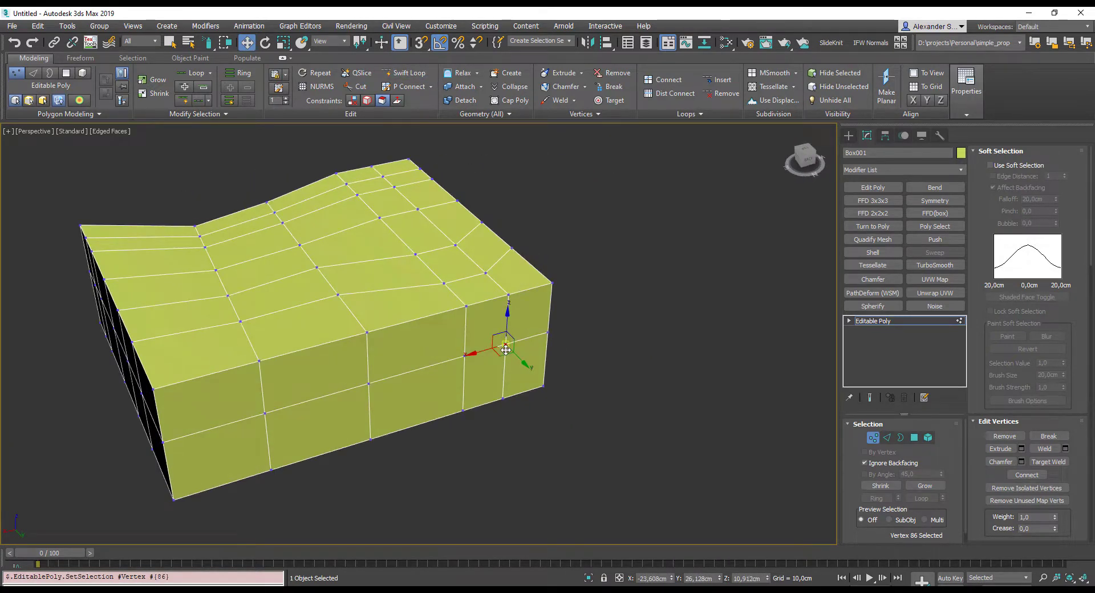
drag(506, 350, 752, 278)
alt+middle_drag(752, 278, 604, 376)
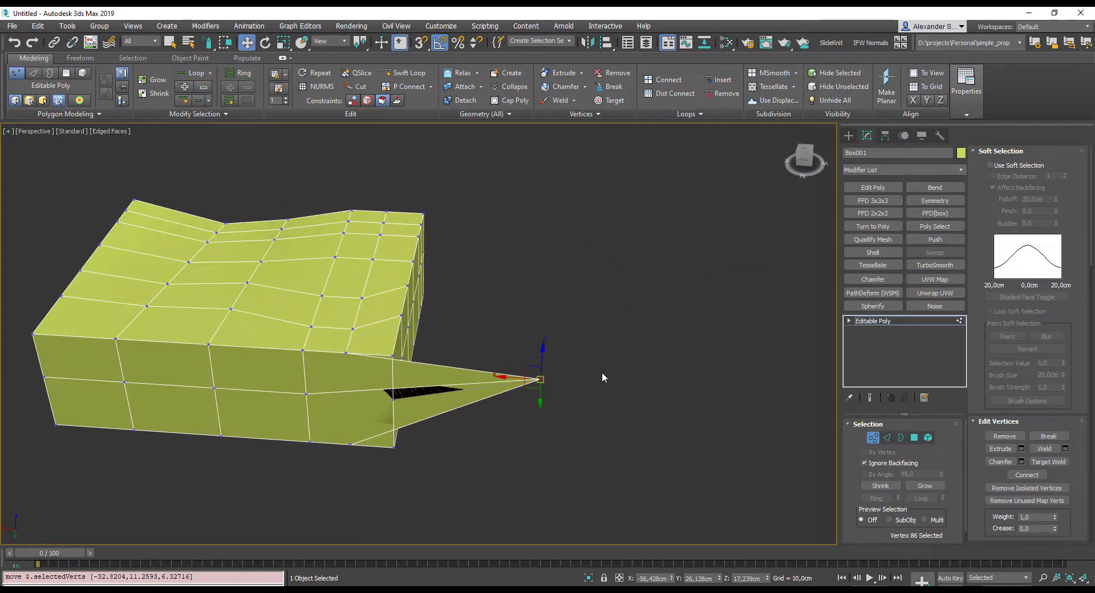
Step: Undo the vertex pull and the preceding scene changes, and redo the changes made before the pull
key(ctrl+z)
key(ctrl+z)
key(ctrl+z)
key(ctrl+y)
key(ctrl+y)
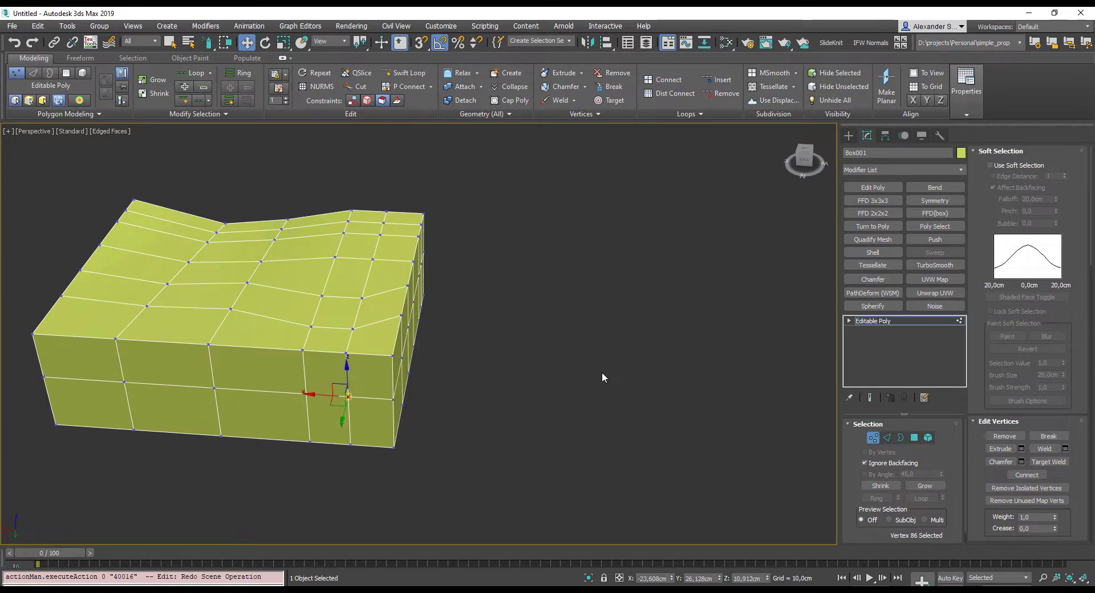
Step: Undo the last viewport changes and redo them
key(shift+z)
key(shift+z)
key(shift+z)
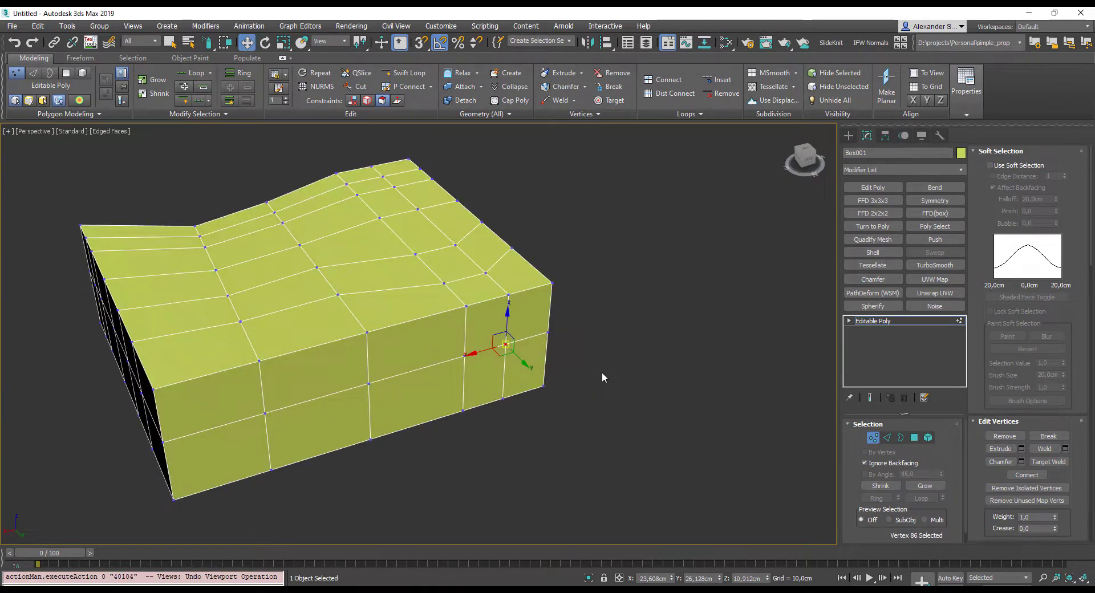
key(shift+y)
key(shift+y)
key(shift+y)
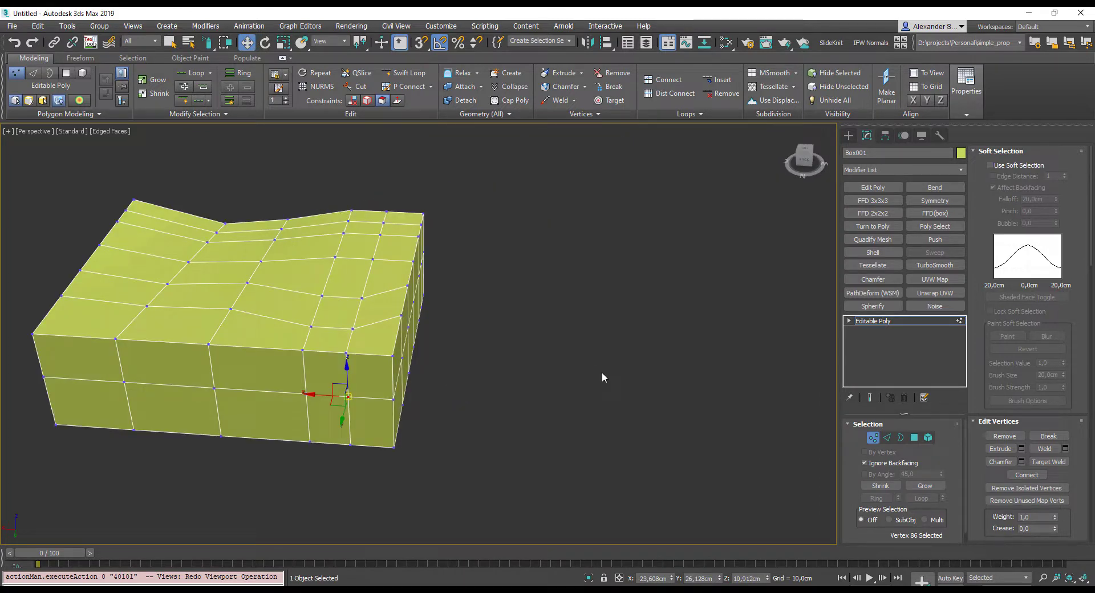
Step: Leave Vertex level and clone the box beside the original as a single copy named Box002
key(1)
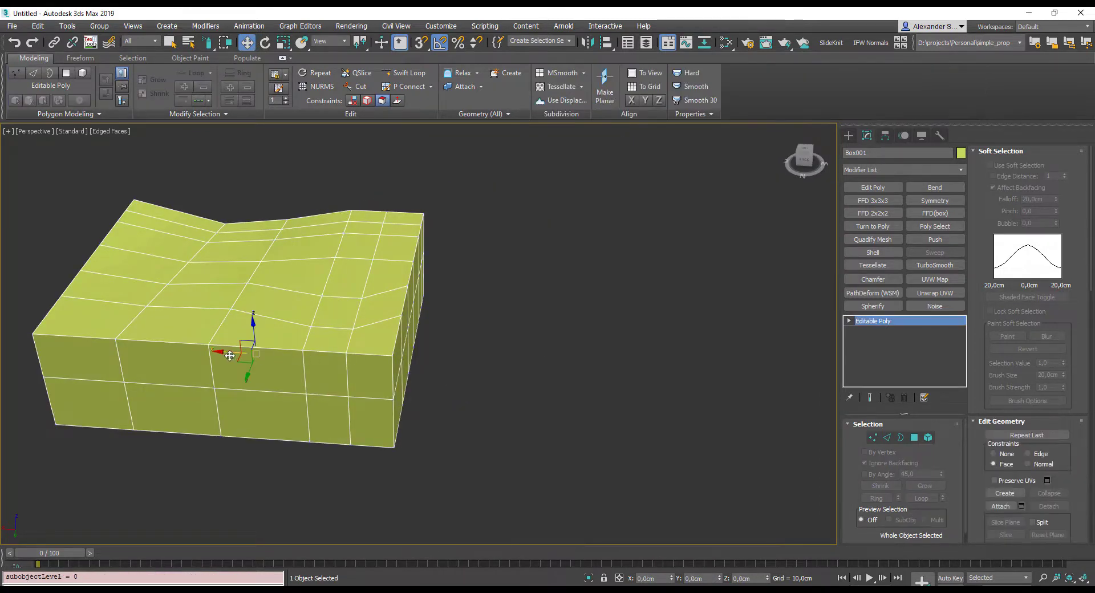
shift+drag(228, 354, 611, 383)
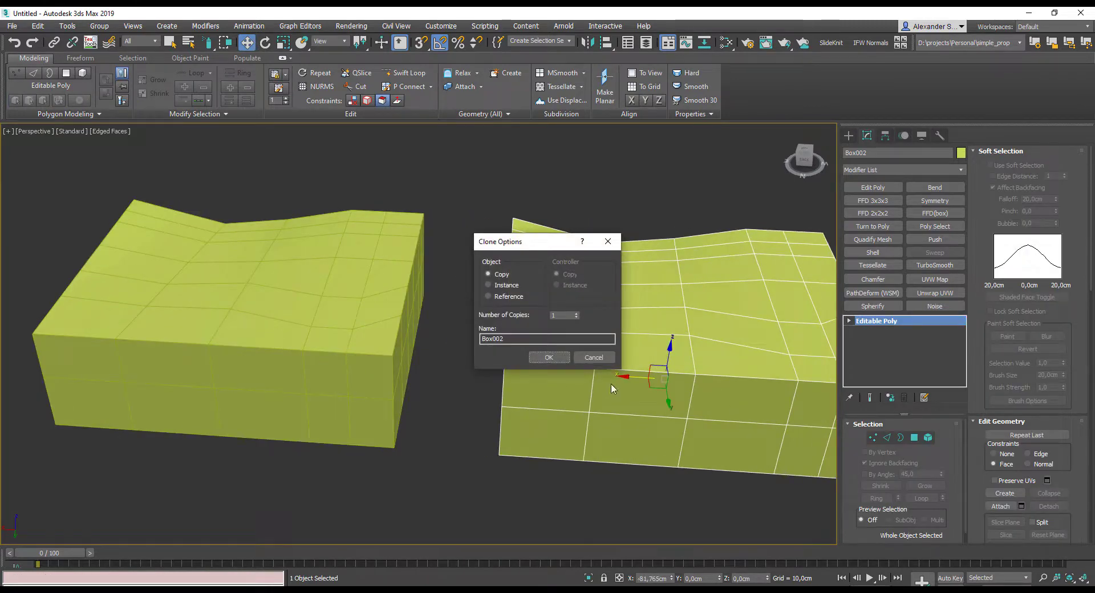
click(552, 358)
Step: Select both boxes and clone the pair beside the originals as a single copy named Box003
scroll(392, 350, down, 3)
alt+middle_drag(532, 353, 428, 300)
key(q)
click(355, 358)
ctrl+click(329, 263)
key(w)
shift+drag(341, 333, 587, 276)
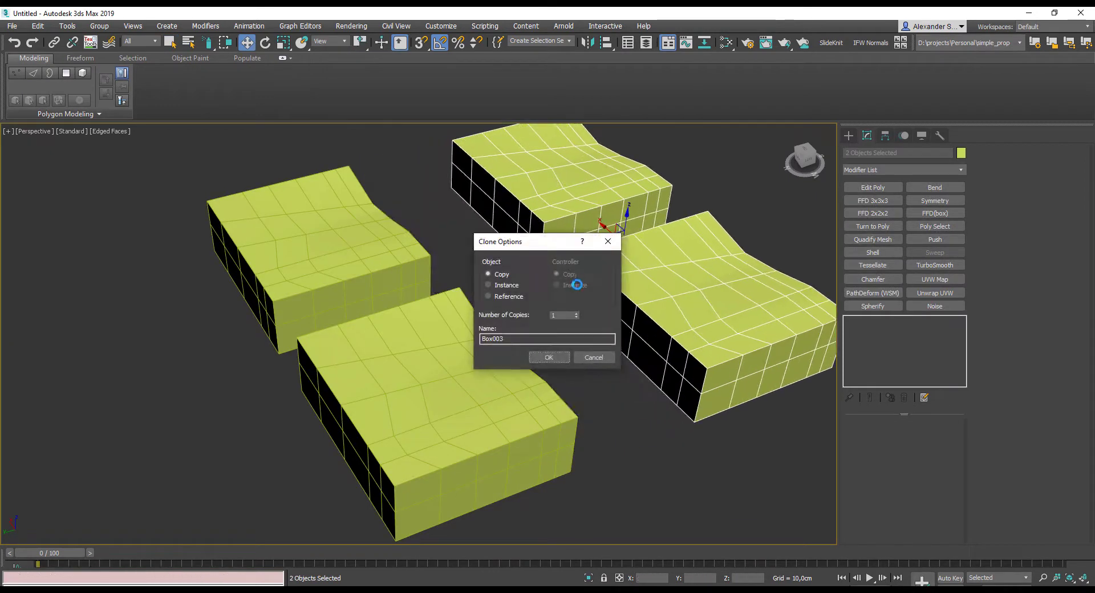
click(552, 357)
Step: Attach the three other boxes to the front box with the Attach tool
click(465, 384)
key(q)
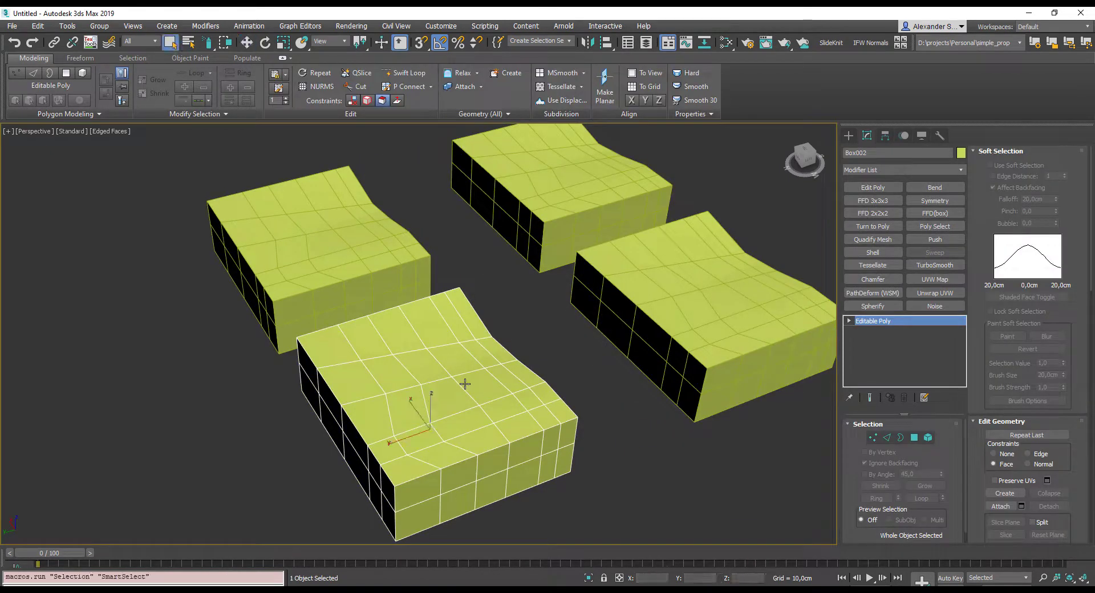
key(alt+a)
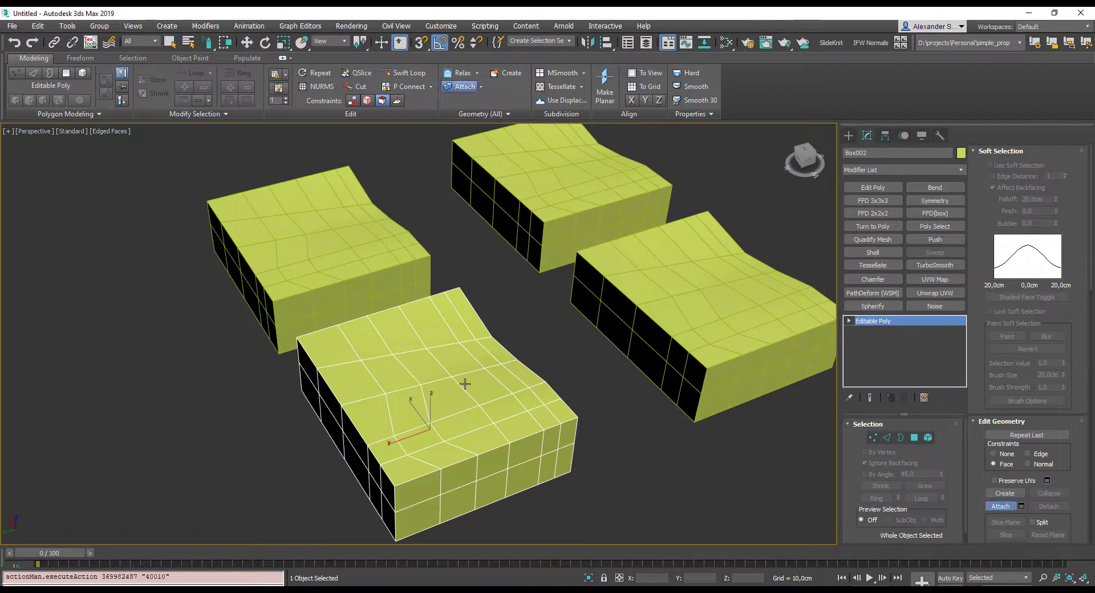
click(676, 291)
click(528, 191)
click(328, 245)
Step: At Element level, select the box element behind the front box and detach it as Object001
key(w)
key(5)
click(378, 248)
click(378, 248)
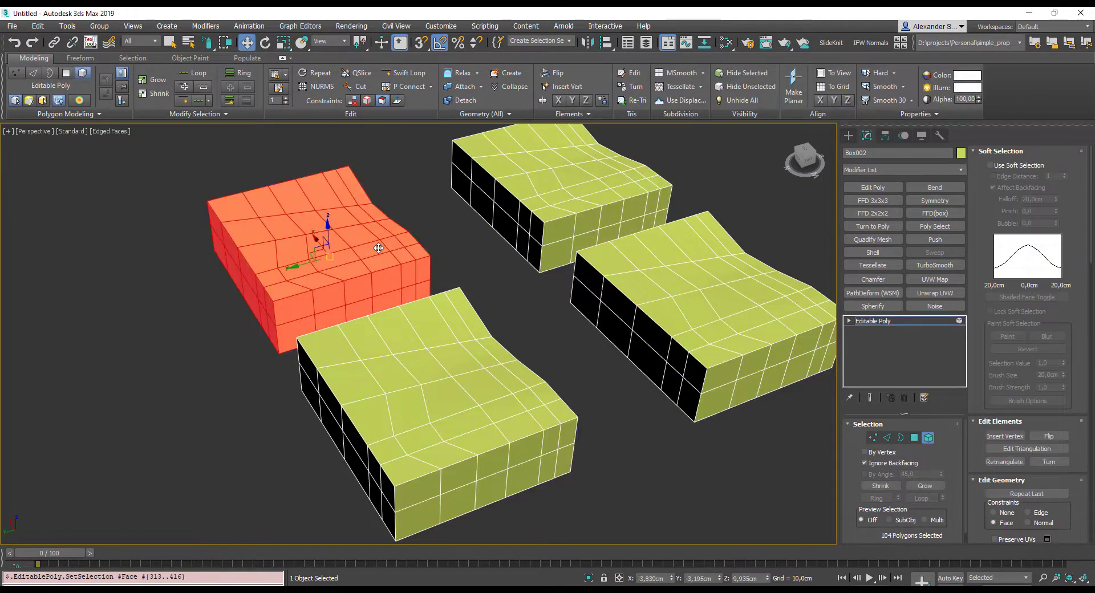
key(alt+d)
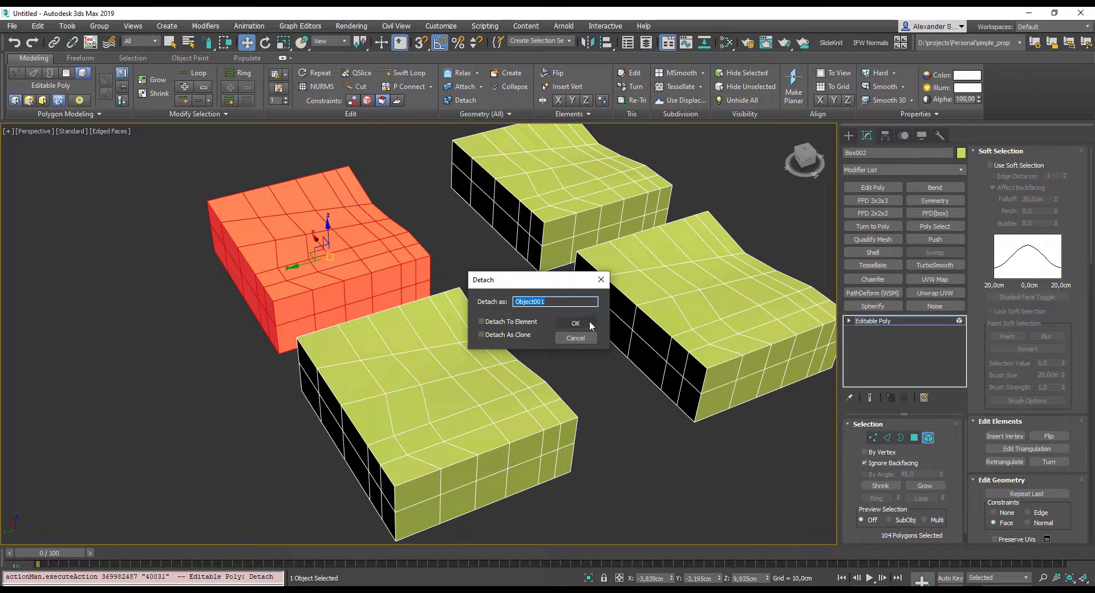
click(591, 325)
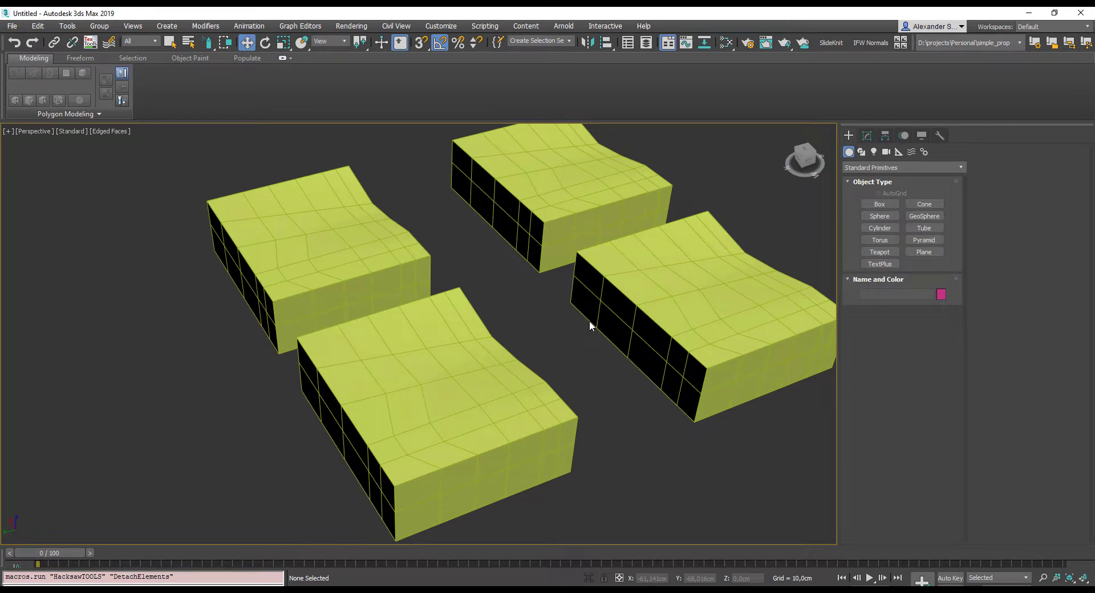
Step: Select the front box, isolate it and end the isolation
click(452, 373)
key(alt+q)
key(alt+q)
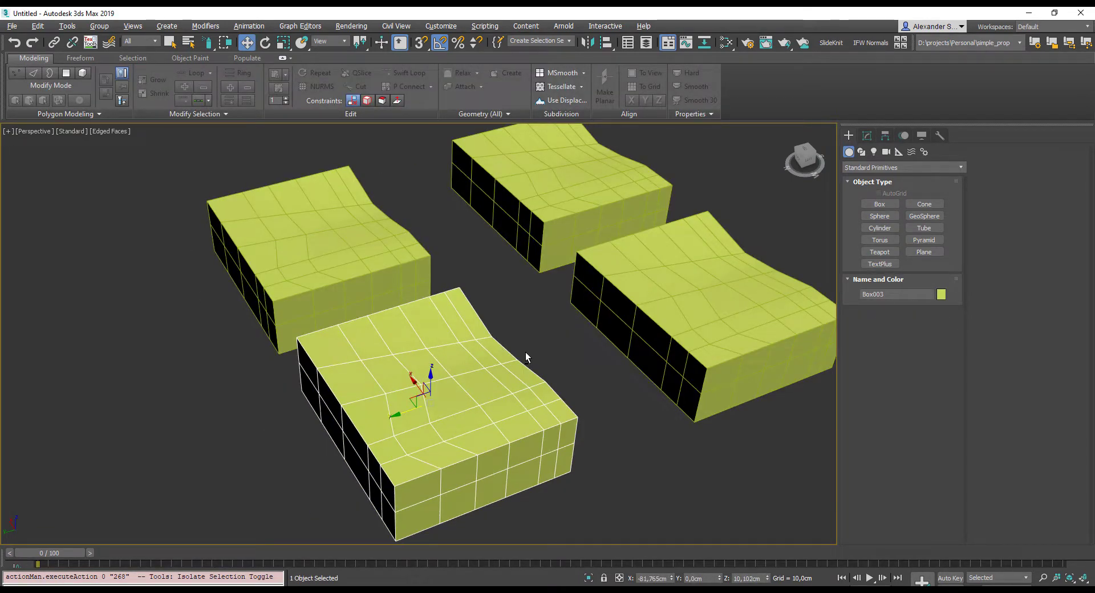
Step: Enable pivot editing and snapping, and move the front box's pivot onto its far upper corner vertex
key(Insert)
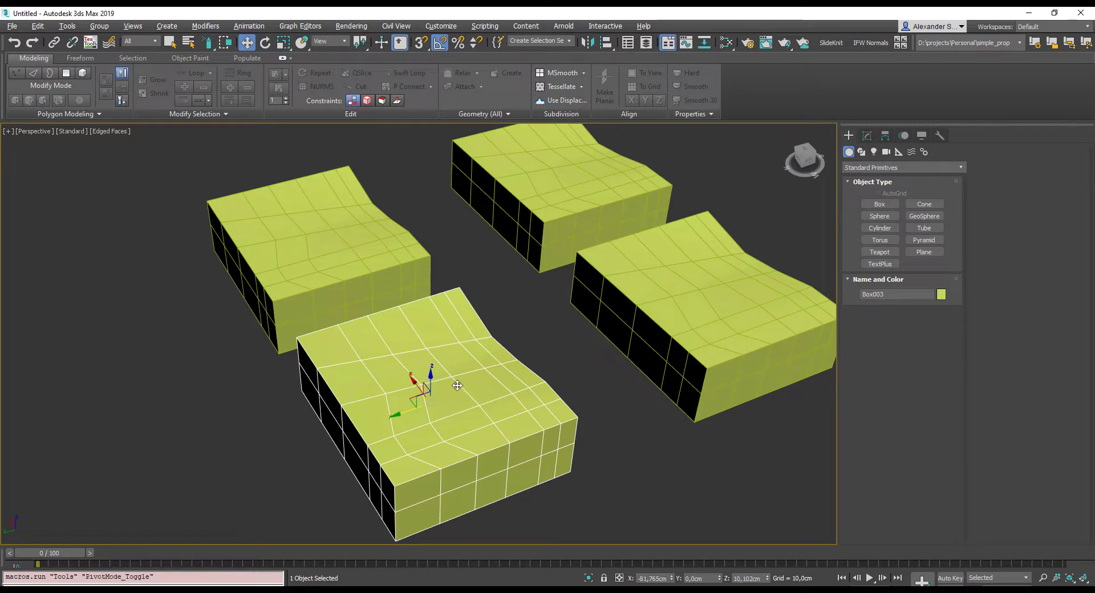
drag(430, 407, 300, 341)
click(416, 48)
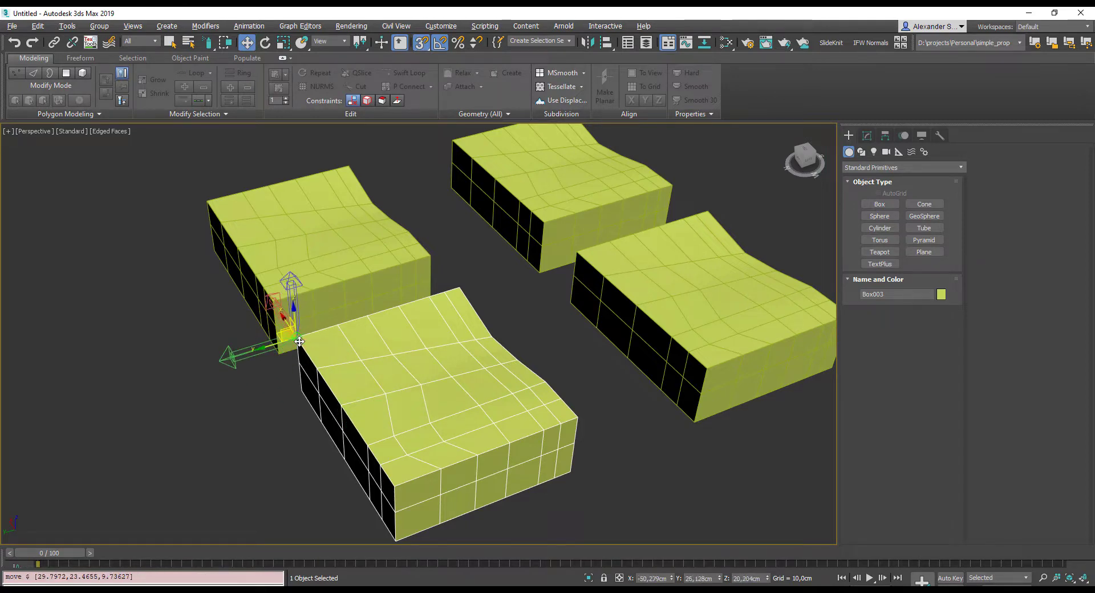
Step: Examine the active snap types and the snap options in the Grid and Snap Settings
alt+middle_drag(316, 390, 467, 296)
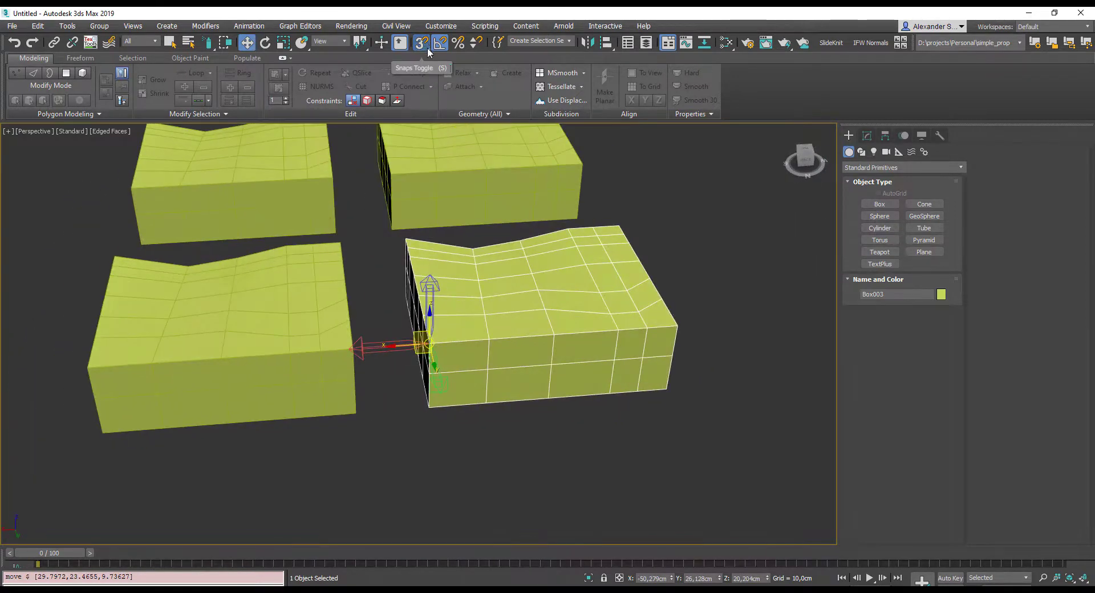
right_click(427, 47)
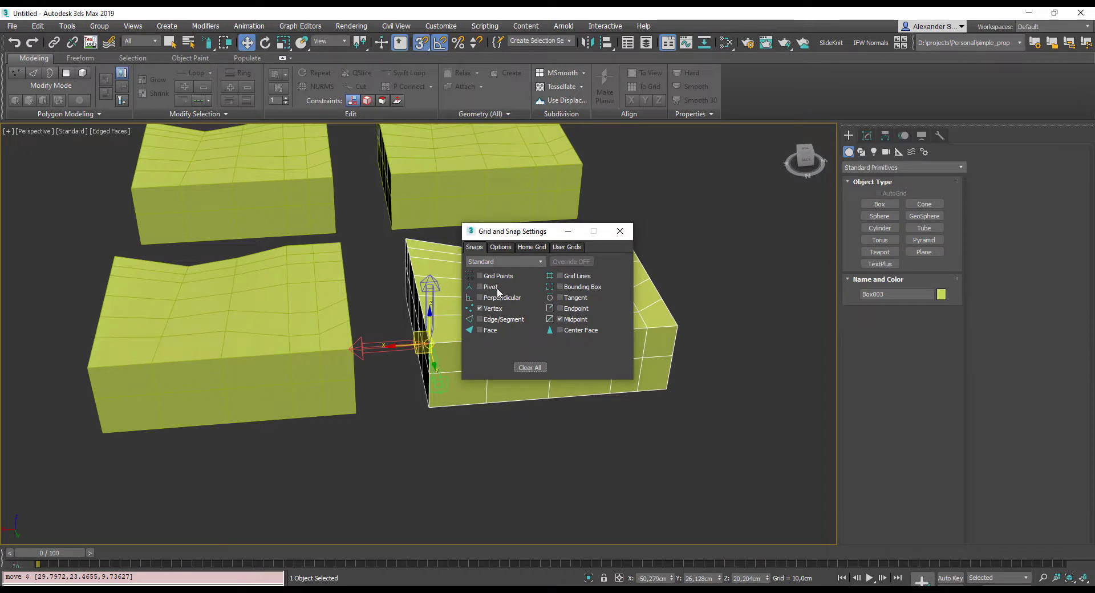
click(509, 247)
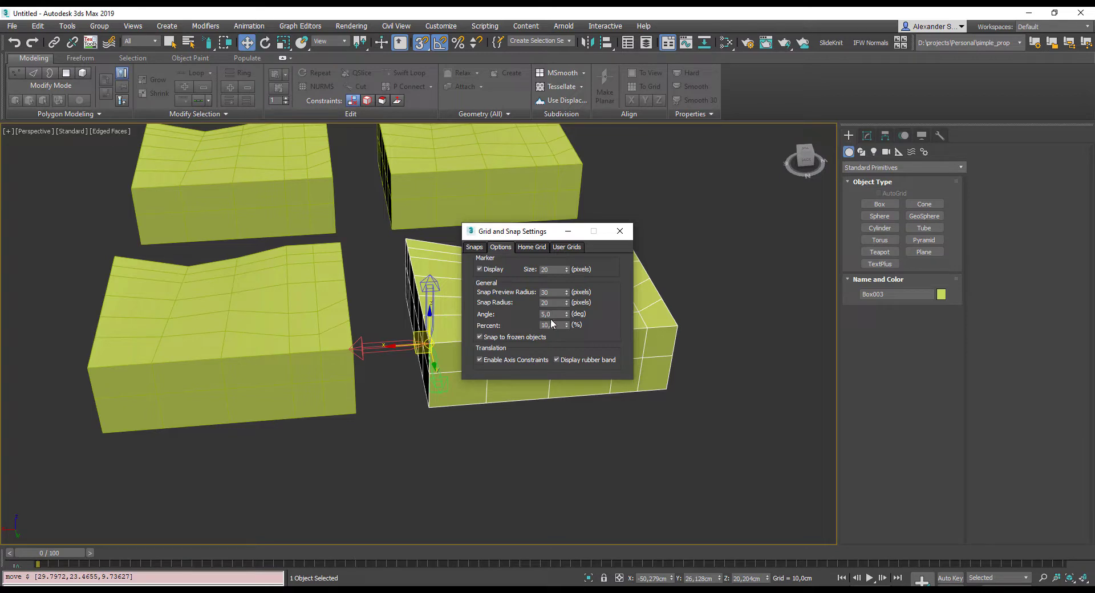
click(619, 231)
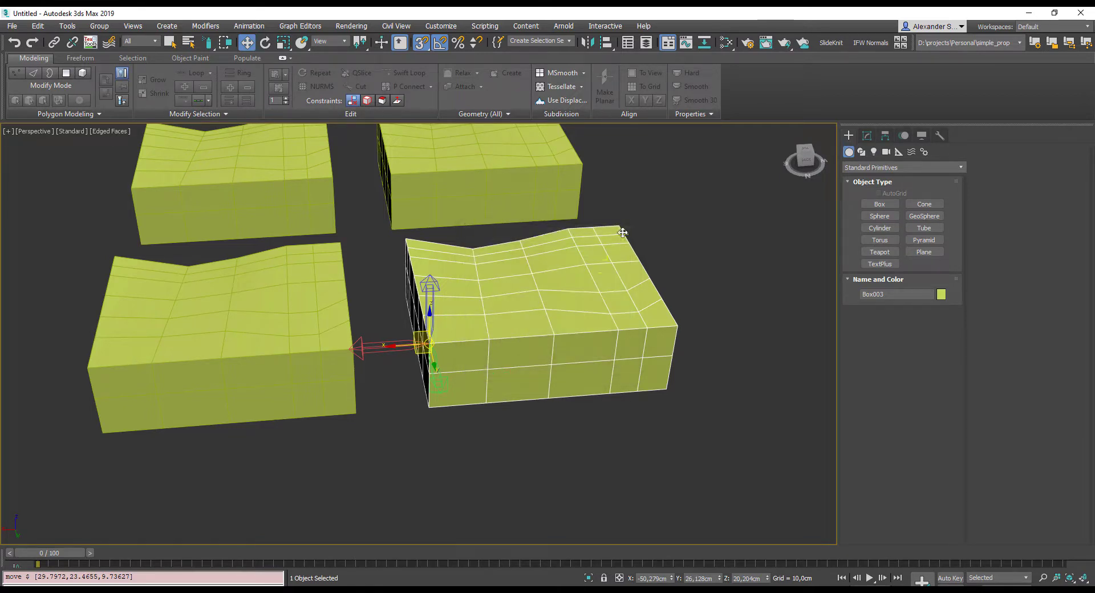
Step: Snap the box's pivot to the middle of its side face and rotate the box about it with snapping off
alt+middle_drag(498, 325, 539, 365)
drag(540, 378, 439, 351)
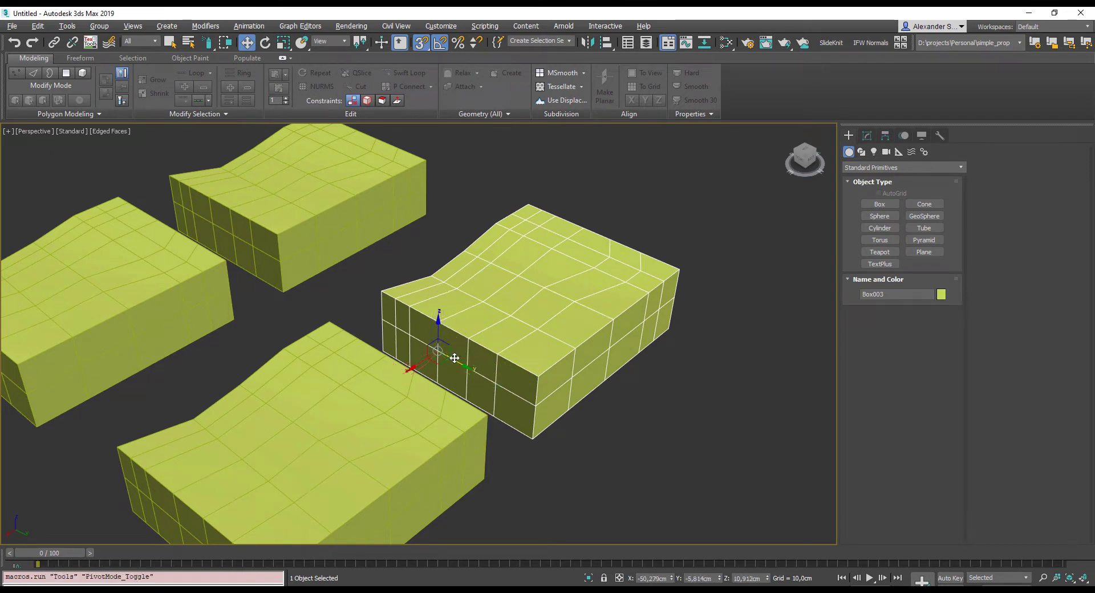
key(e)
key(s)
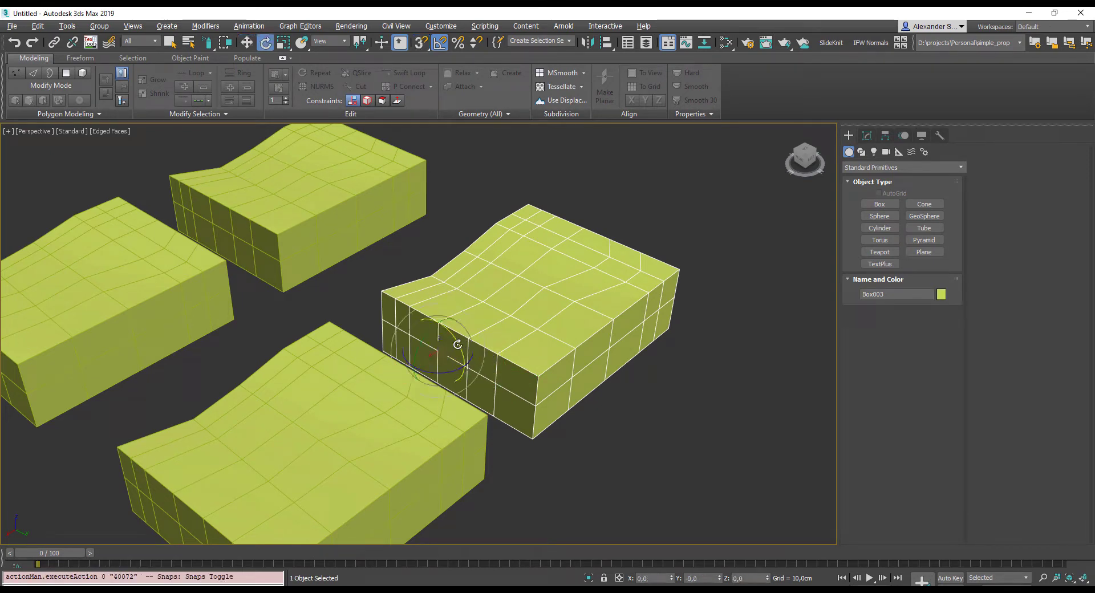
drag(457, 344, 450, 305)
key(a)
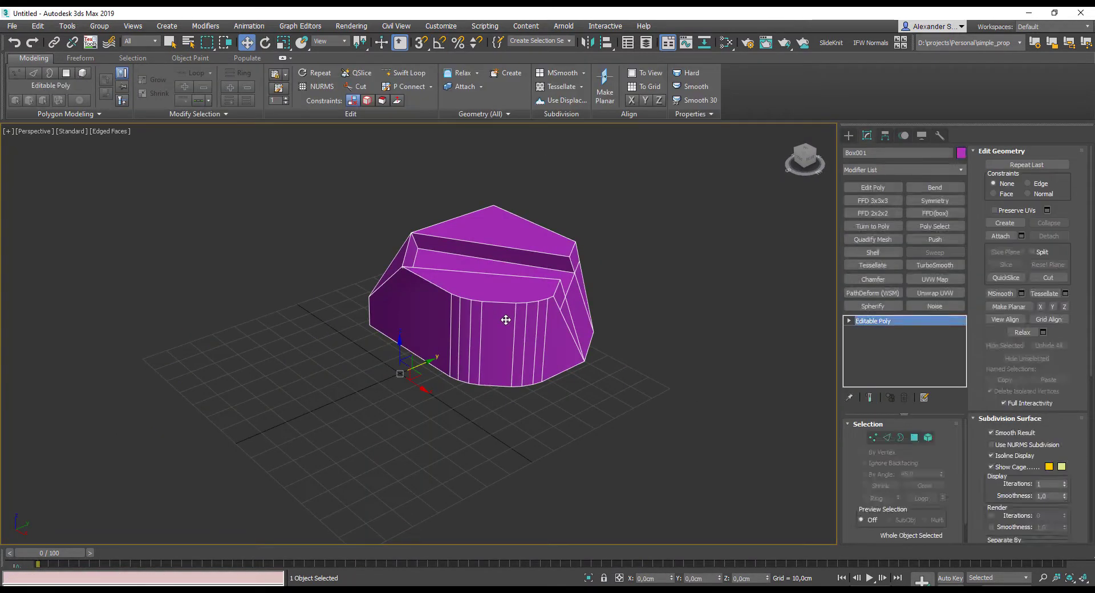
Step: Undo a trial move of the purple Box001 and center its pivot on the geometry
drag(398, 373, 400, 352)
key(ctrl+z)
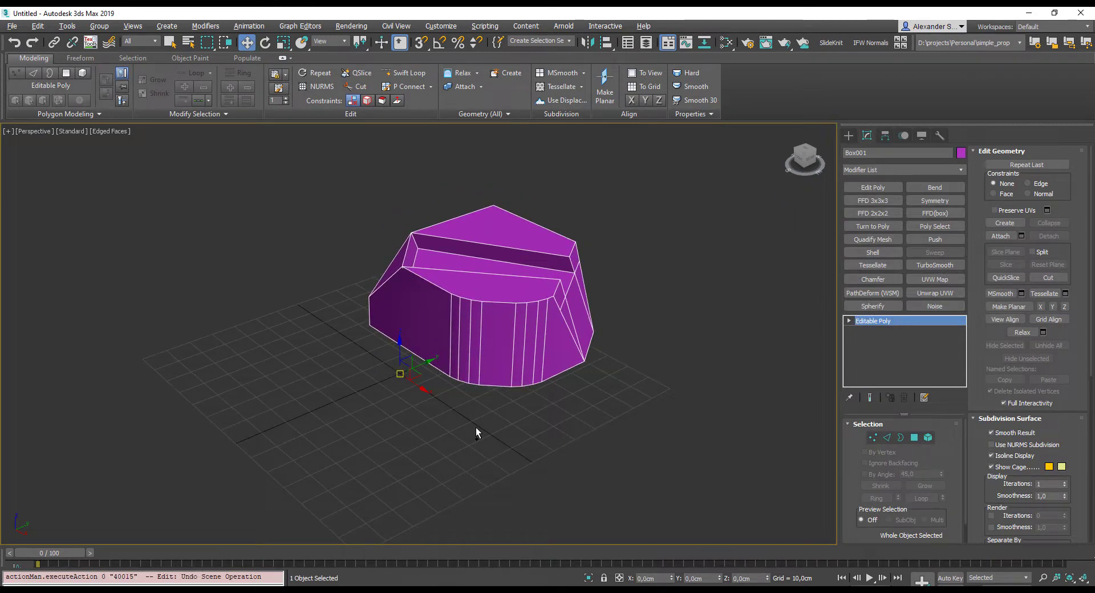
key(alt+c)
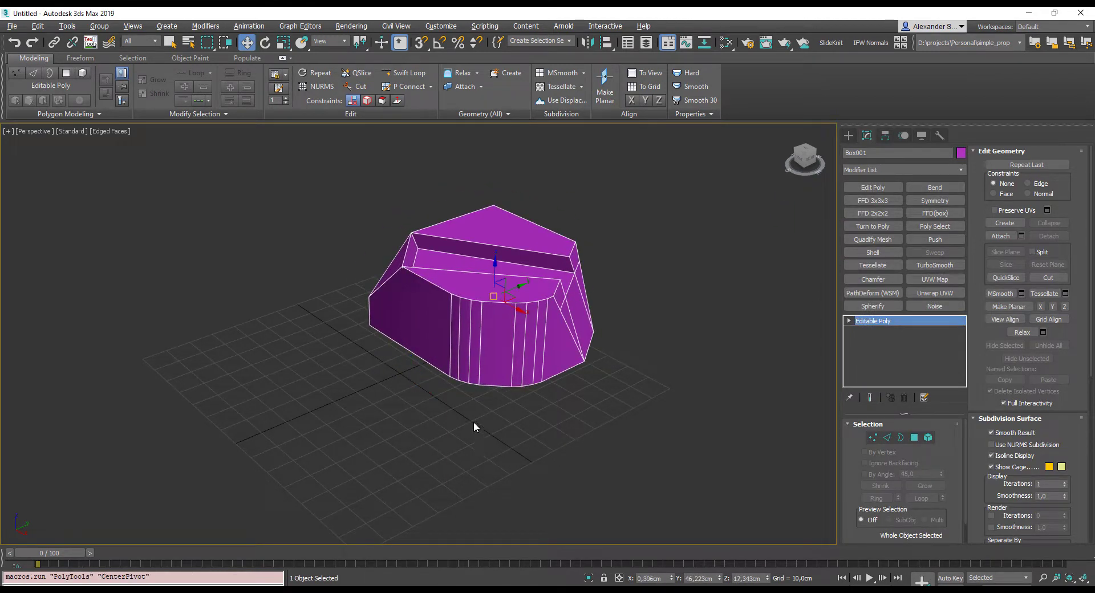
Step: Select the slanted side polygon of the purple object, align the working pivot to it, and leave Polygon level
key(4)
click(499, 329)
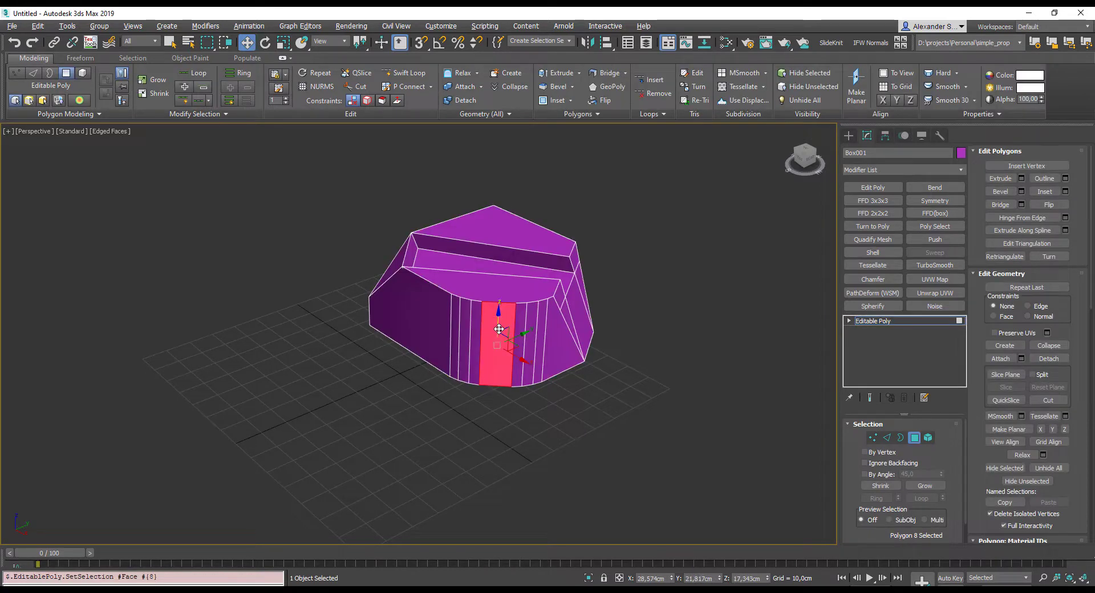
key(alt+a)
key(4)
alt+middle_drag(501, 325, 560, 329)
key(4)
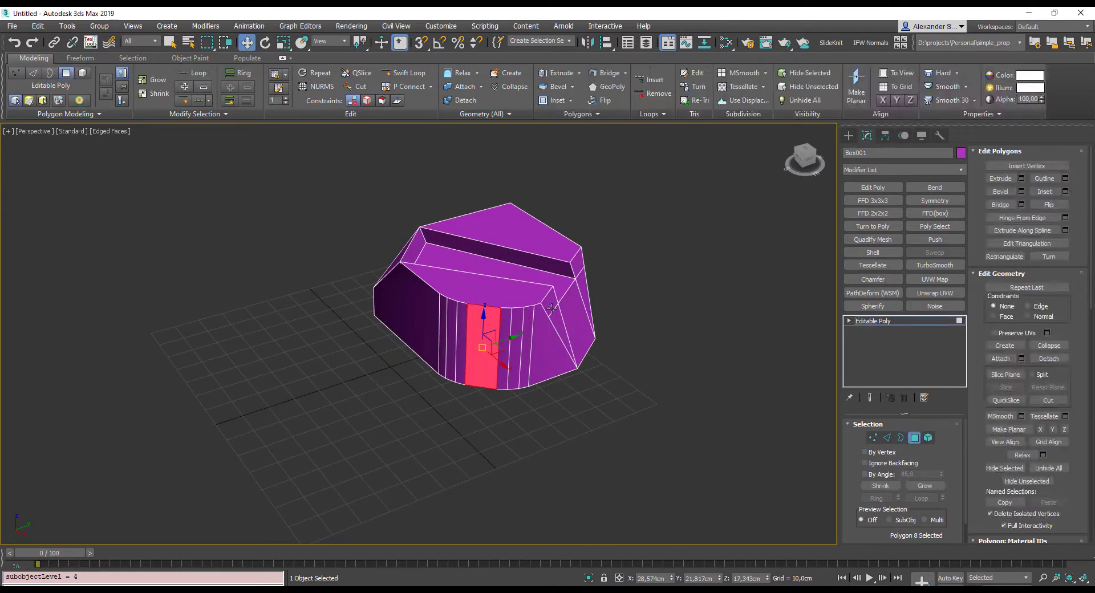
click(573, 312)
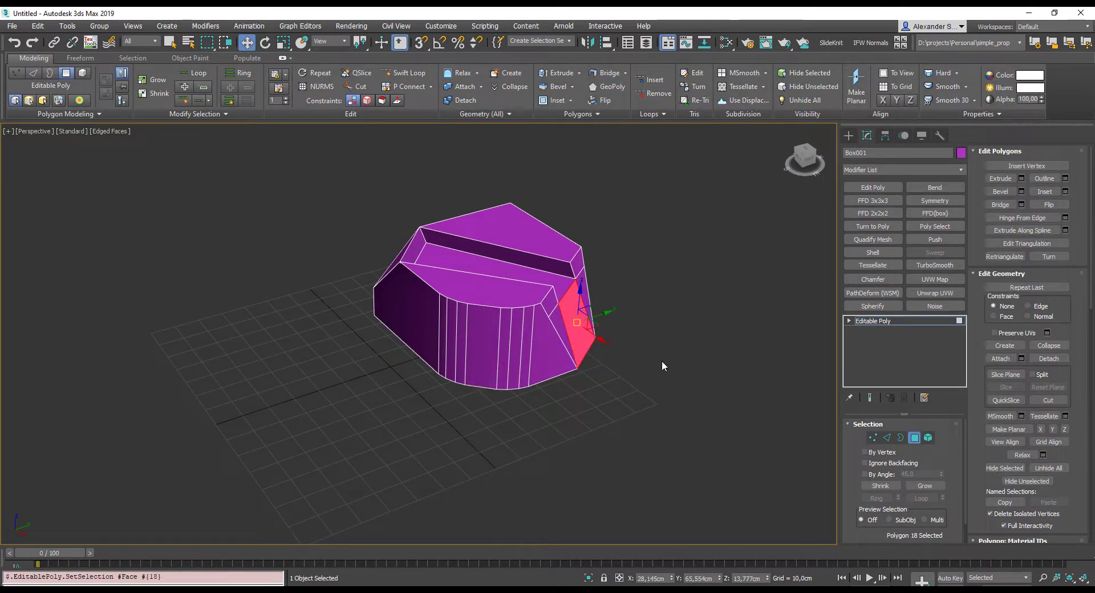
key(Insert)
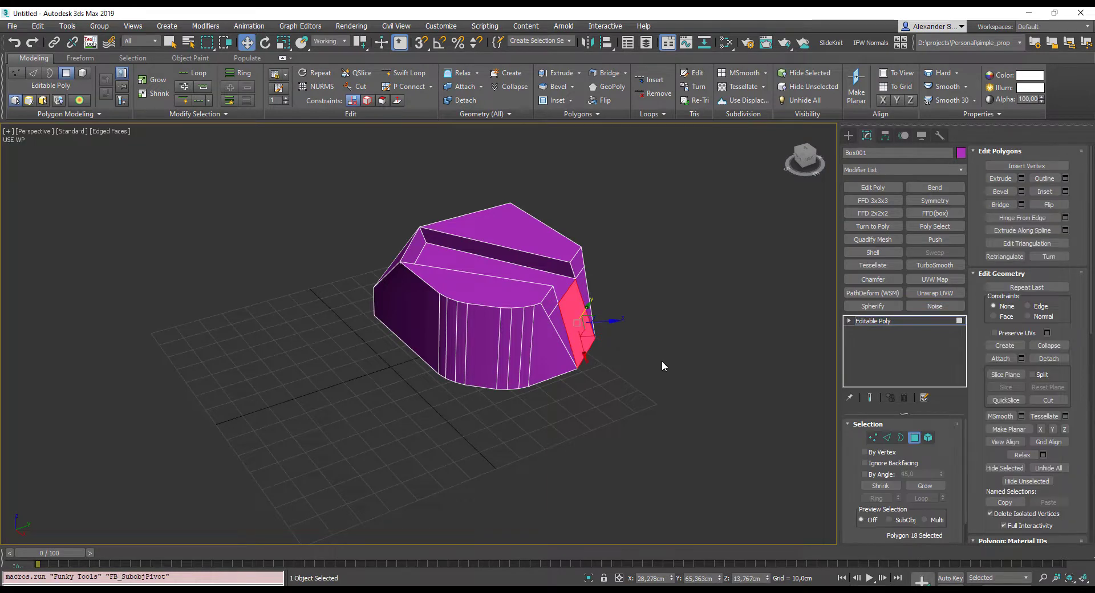
key(4)
Step: Select the ring of vertical edges on the rounded front and connect them with 5 segments
key(q)
scroll(508, 369, up, 1)
middle_drag(507, 369, 538, 400)
key(2)
key(s)
click(498, 380)
key(alt+r)
key(ctrl+shift+e)
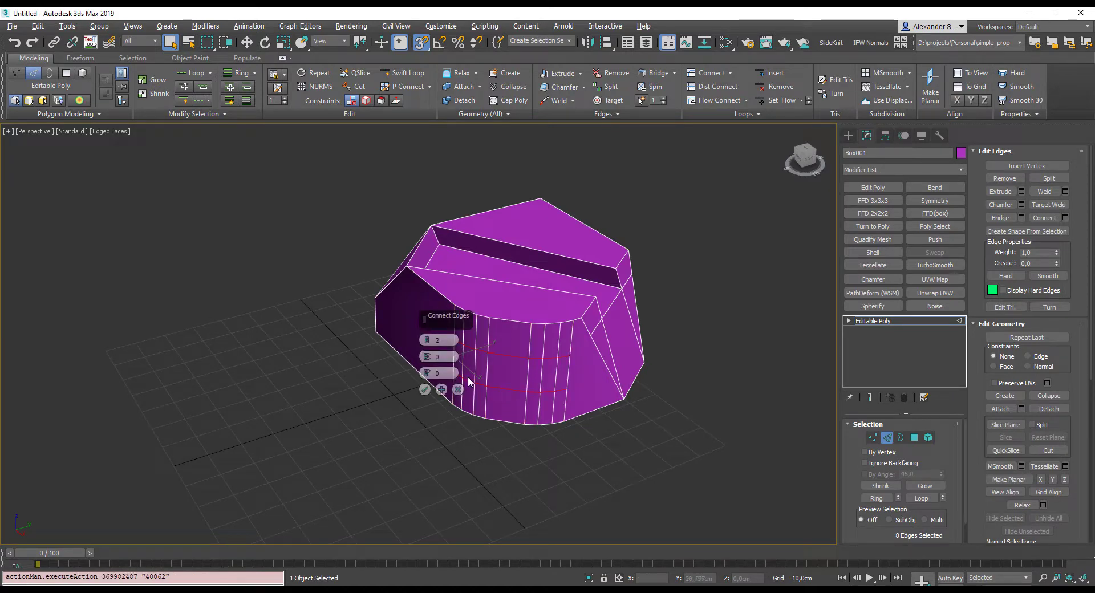
click(426, 338)
click(426, 338)
click(425, 338)
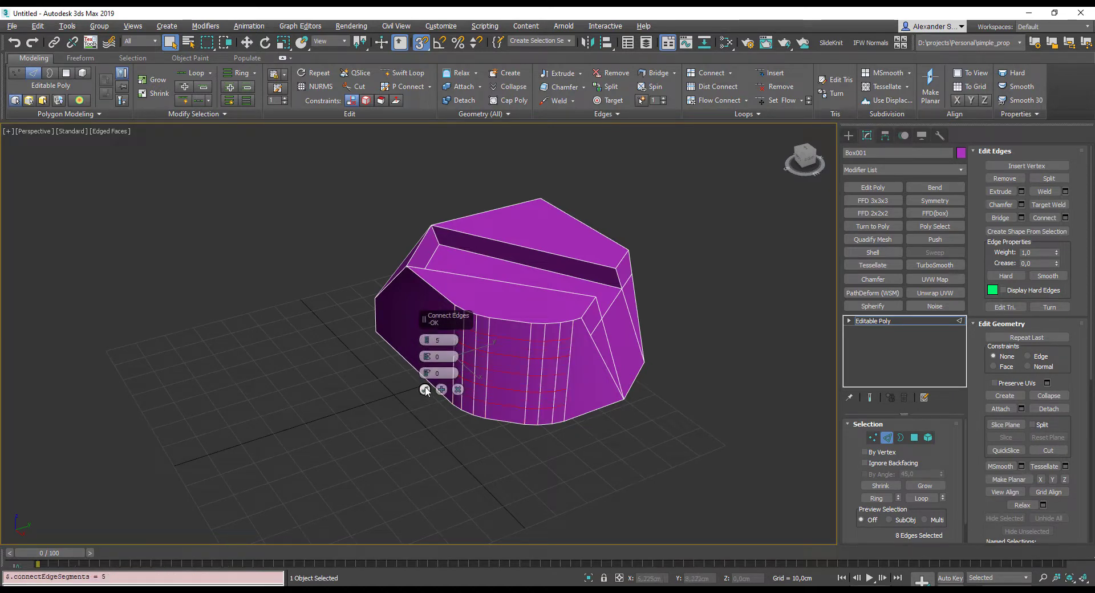
click(425, 390)
Step: Connect two pairs of opposite vertices with diagonal edges across the wide middle strip of the rounded front
key(1)
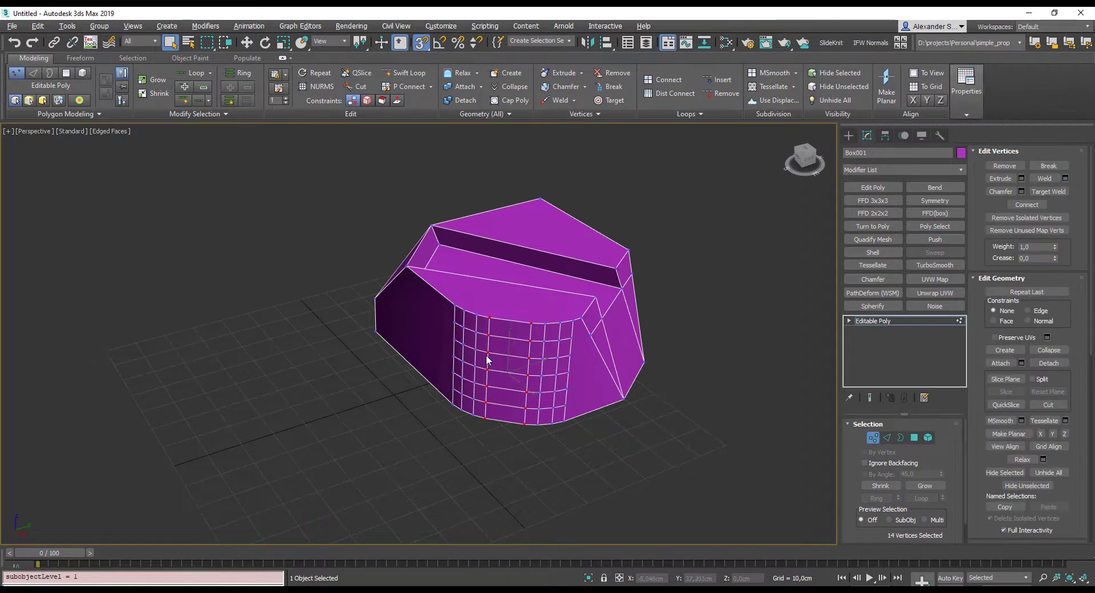
click(488, 355)
ctrl+click(526, 375)
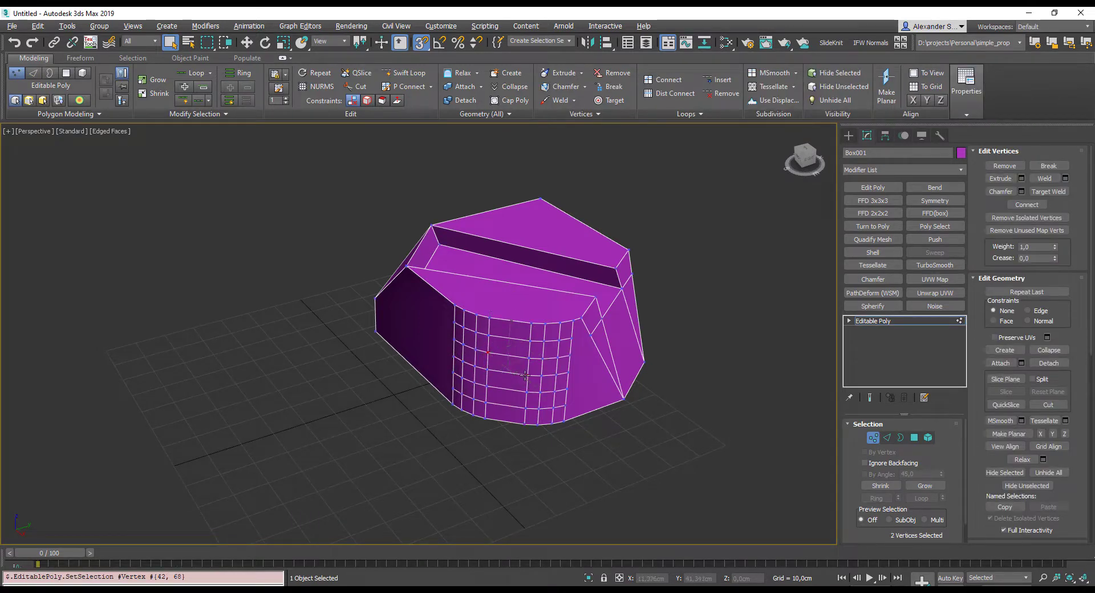
key(ctrl+shift+e)
click(488, 369)
ctrl+click(526, 393)
key(ctrl+shift+e)
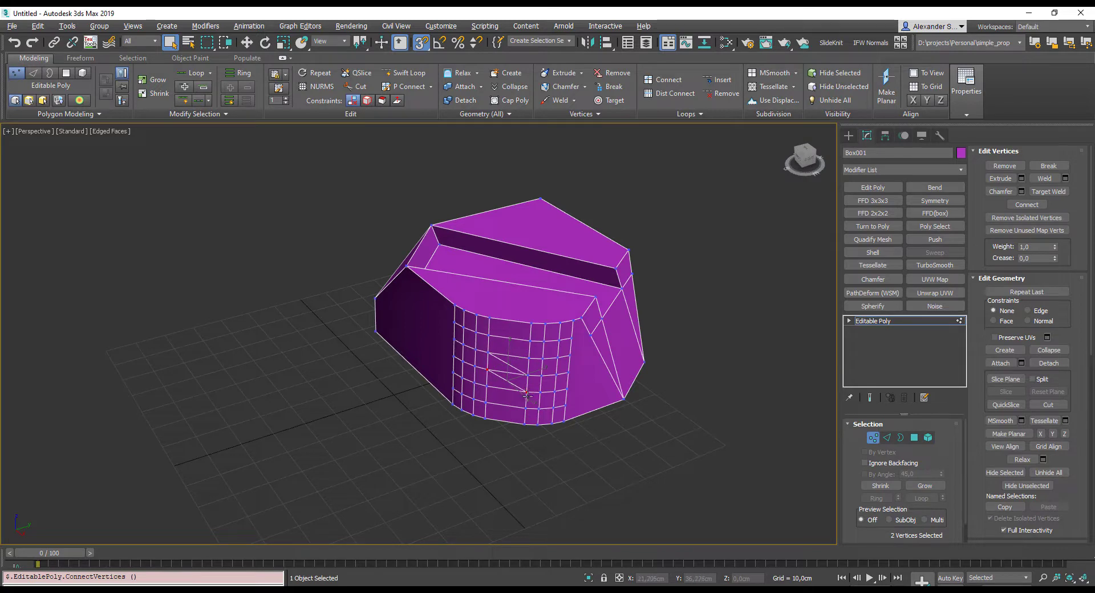
Step: Cut a diagonal edge across the lower part of the wide strip and switch to Polygon level
key(alt+c)
click(486, 388)
click(526, 405)
click(550, 416)
click(485, 419)
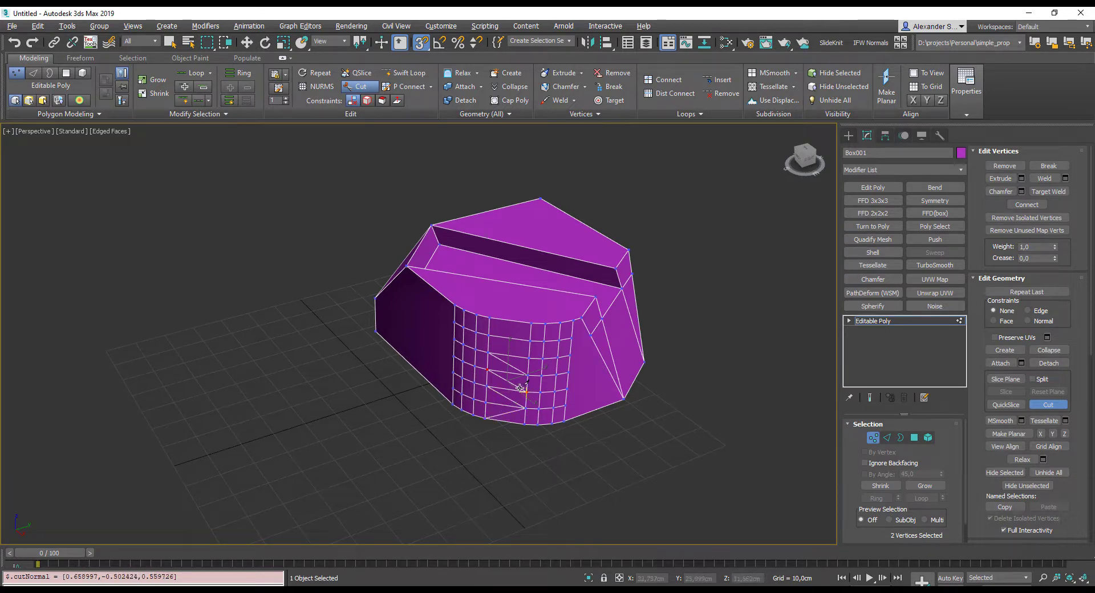
key(4)
right_click(509, 305)
Step: Extrude the two raised top polygons on either side of the groove upward and repeat the extrusion once
click(509, 304)
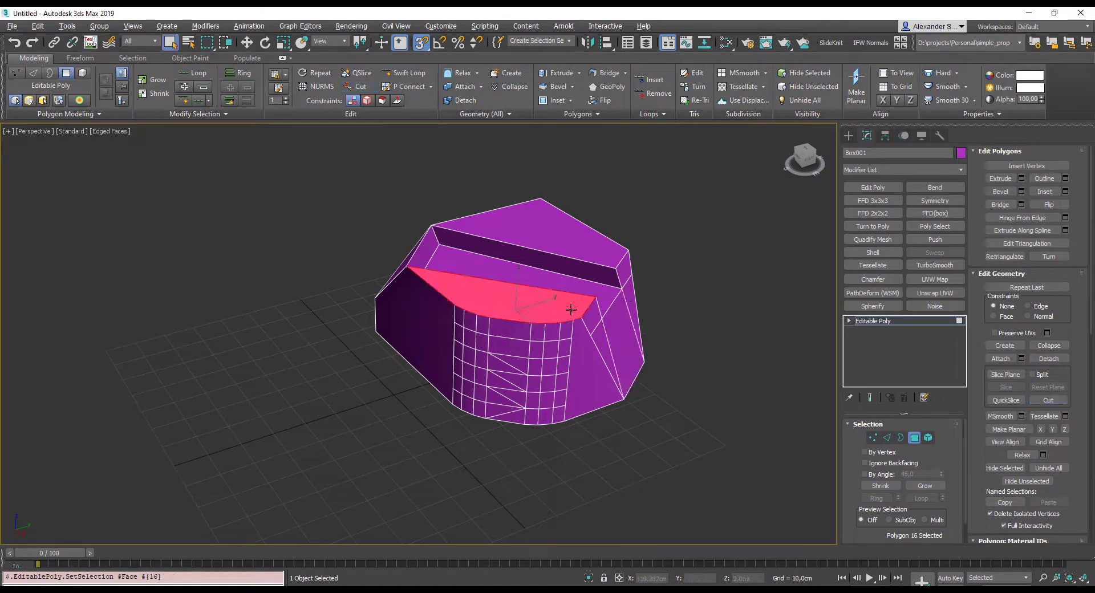
alt+middle_drag(563, 315, 637, 300)
ctrl+click(664, 285)
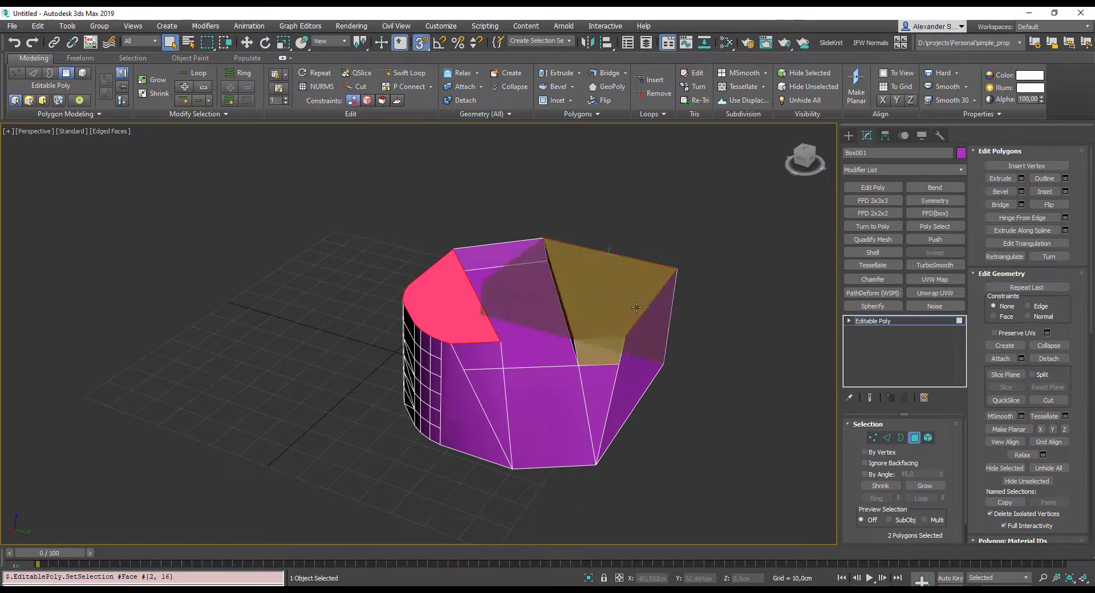
key(shift+e)
drag(428, 350, 427, 305)
click(425, 372)
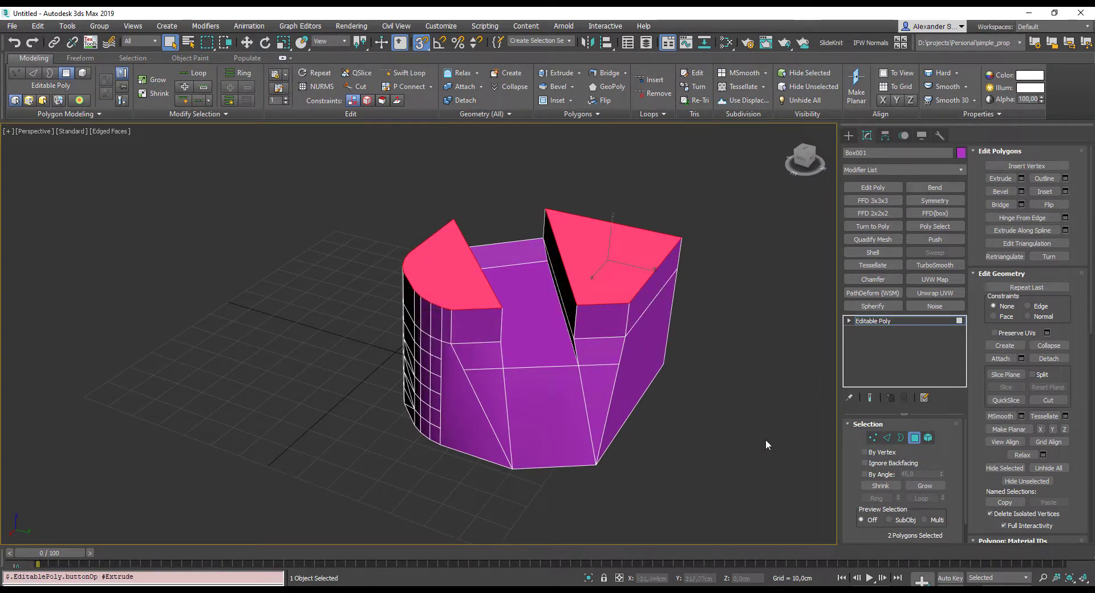
key(semicolon)
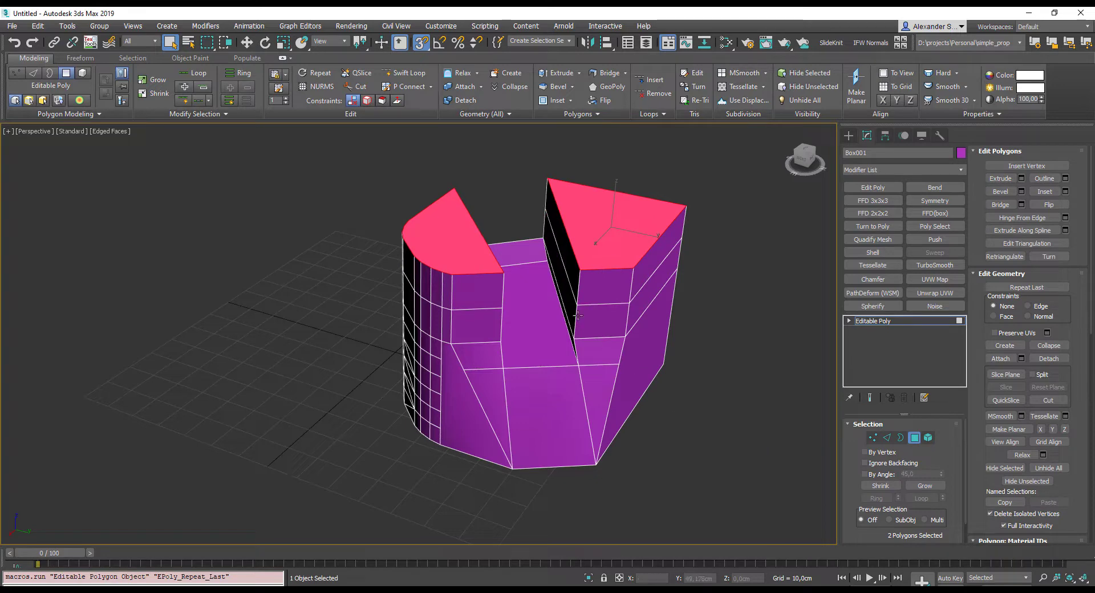
Step: Select the two facing upper polygons inside the groove and bridge them
alt+middle_drag(575, 312, 591, 251)
click(491, 263)
ctrl+click(602, 259)
key(shift+b)
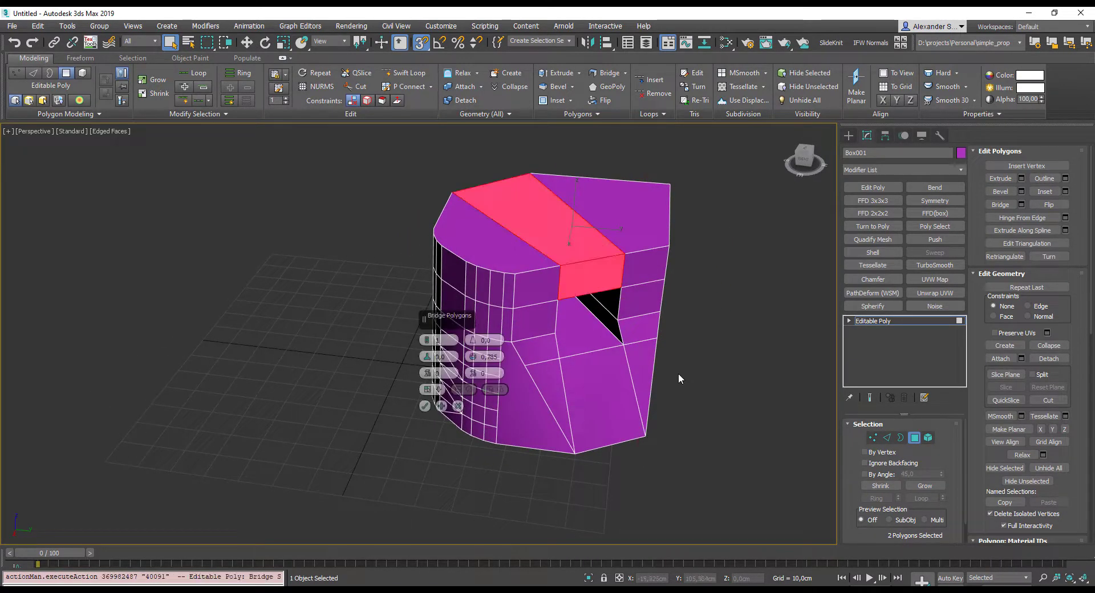
click(424, 409)
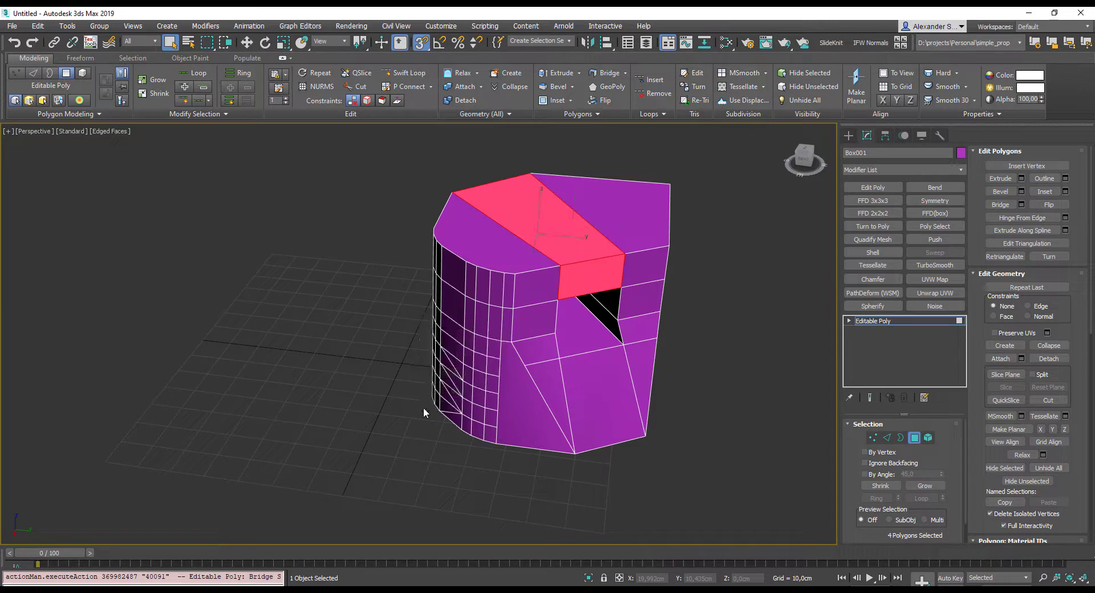
Step: Select the three polygons covering the top of the object and inset them by about 7.1 cm
click(516, 265)
ctrl+click(533, 243)
ctrl+click(618, 217)
key(shift+i)
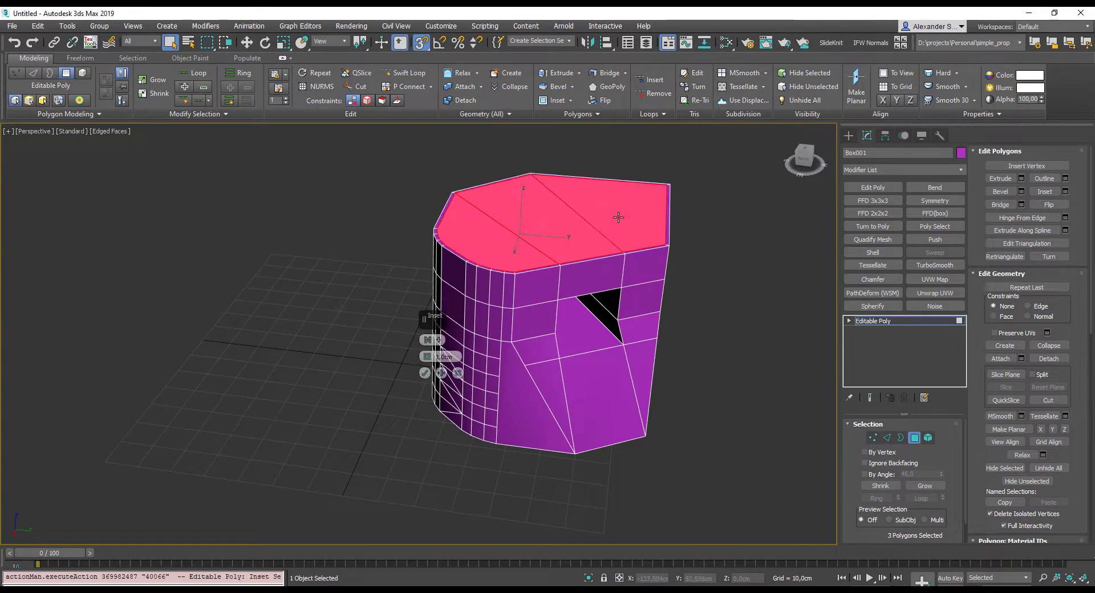
drag(434, 319, 423, 324)
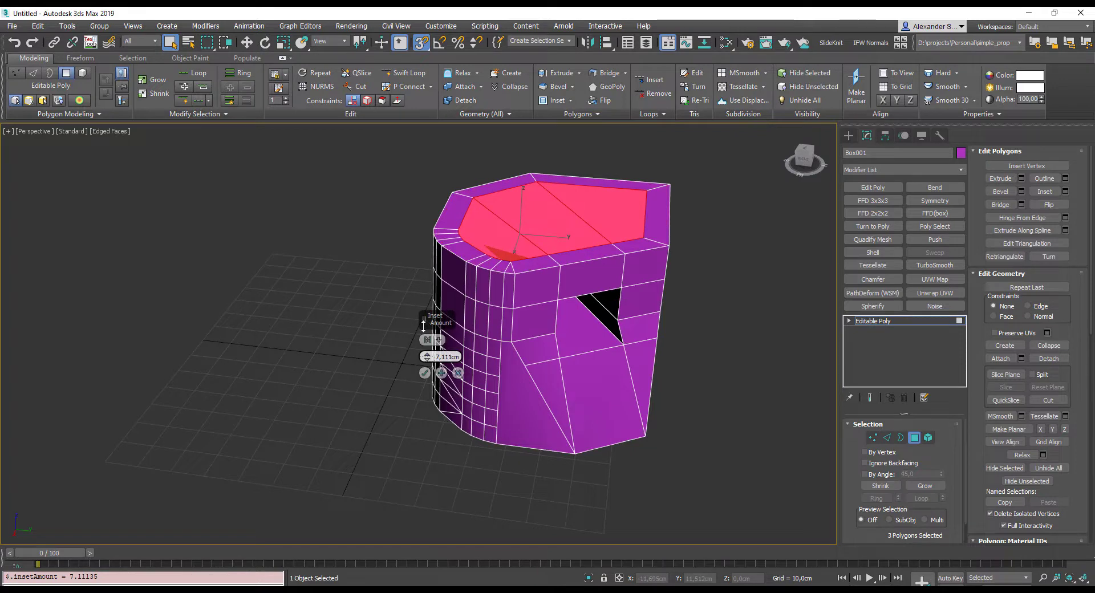
click(424, 373)
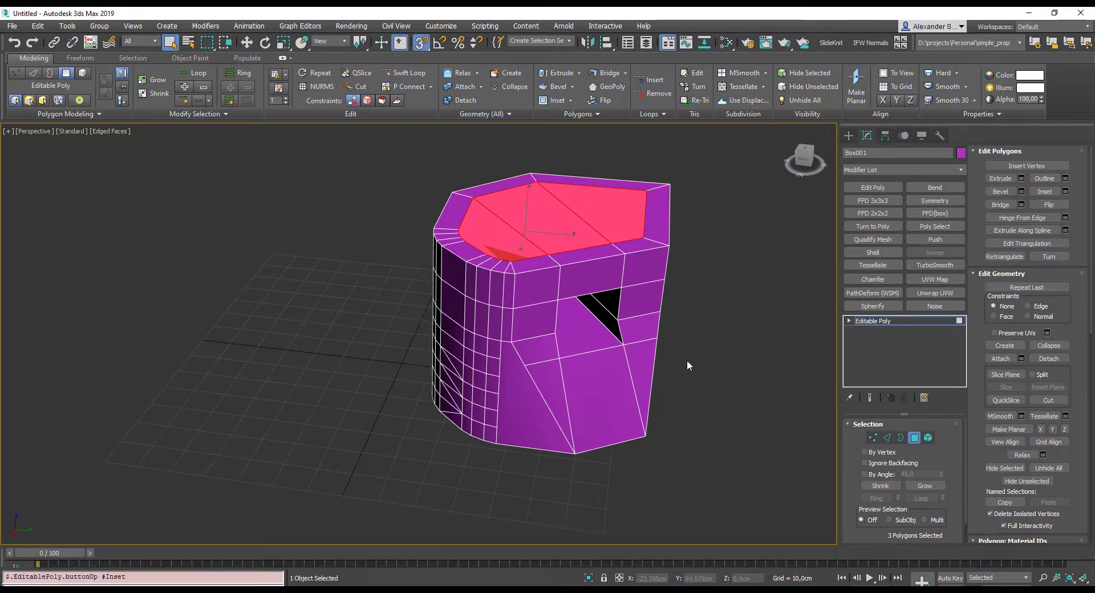
Step: Delete the inset top polygons and cap the open border left in the top
key(Delete)
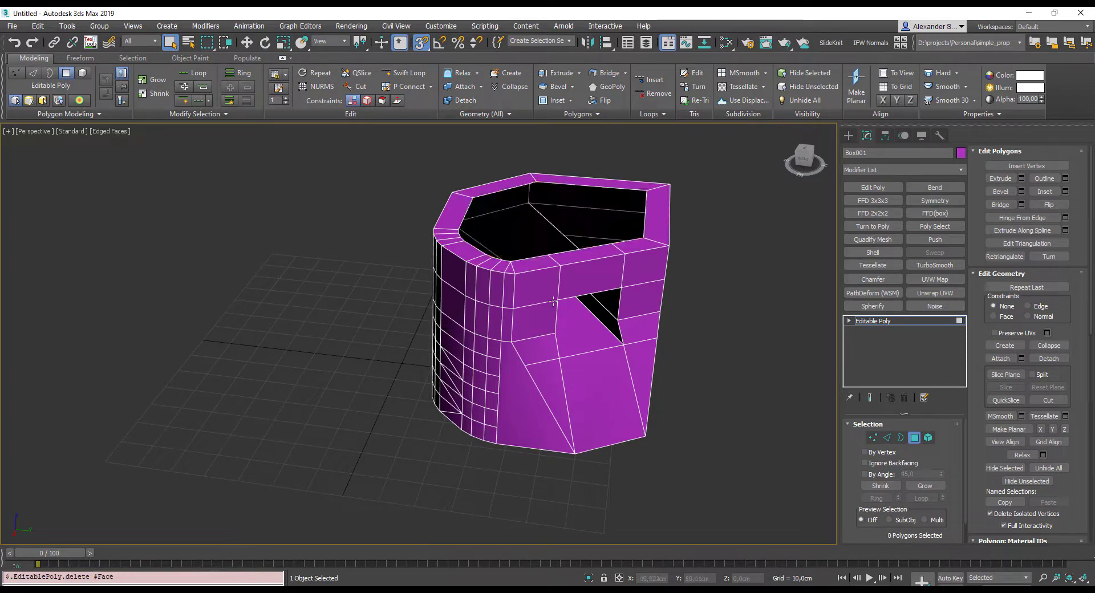
key(3)
click(530, 258)
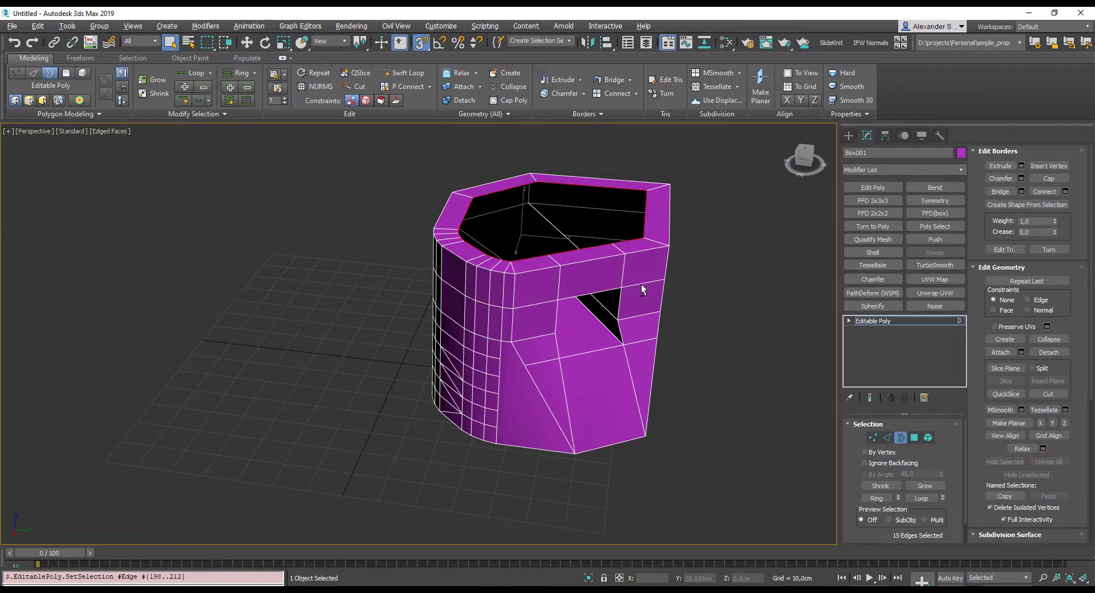
key(alt+p)
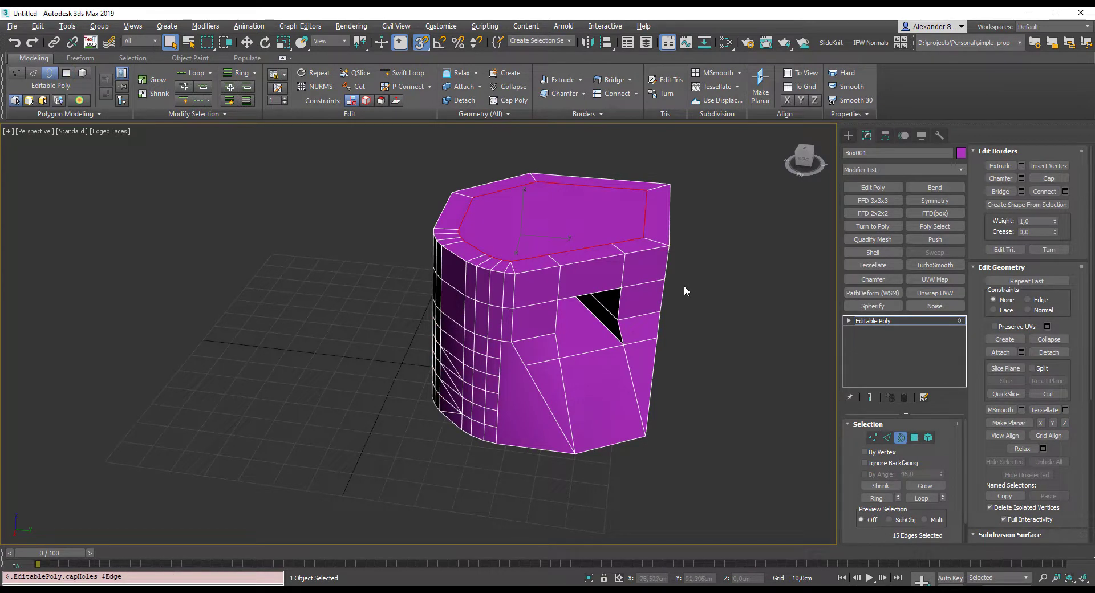
Step: Weld the selected vertices at the inner rim's rounded corner with a weld threshold of about 7.9 cm
key(1)
scroll(552, 228, up, 8)
ctrl+click(561, 342)
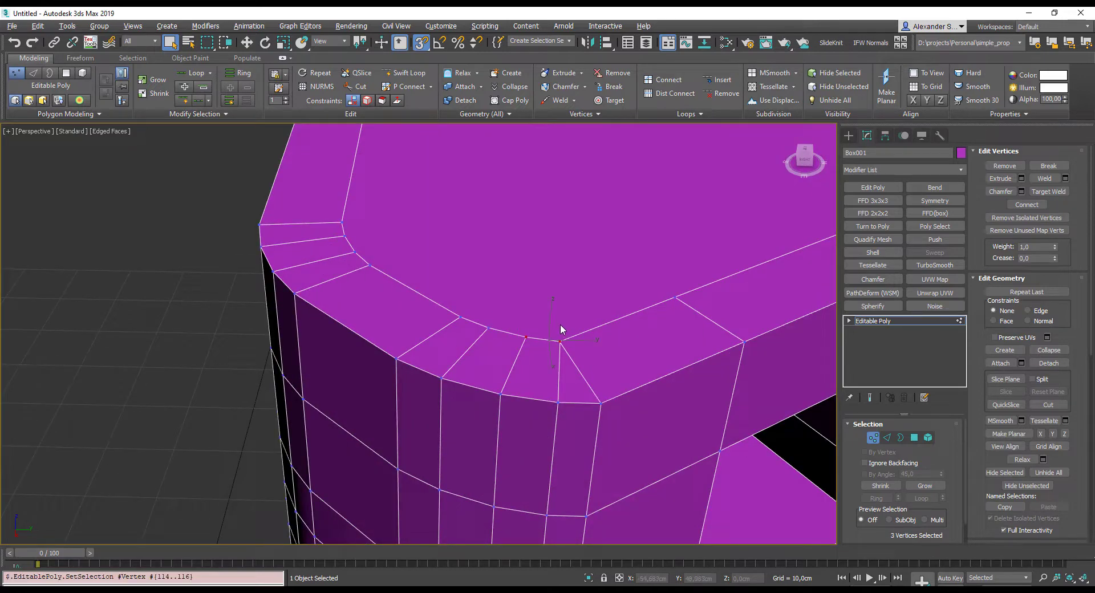
key(ctrl+shift+w)
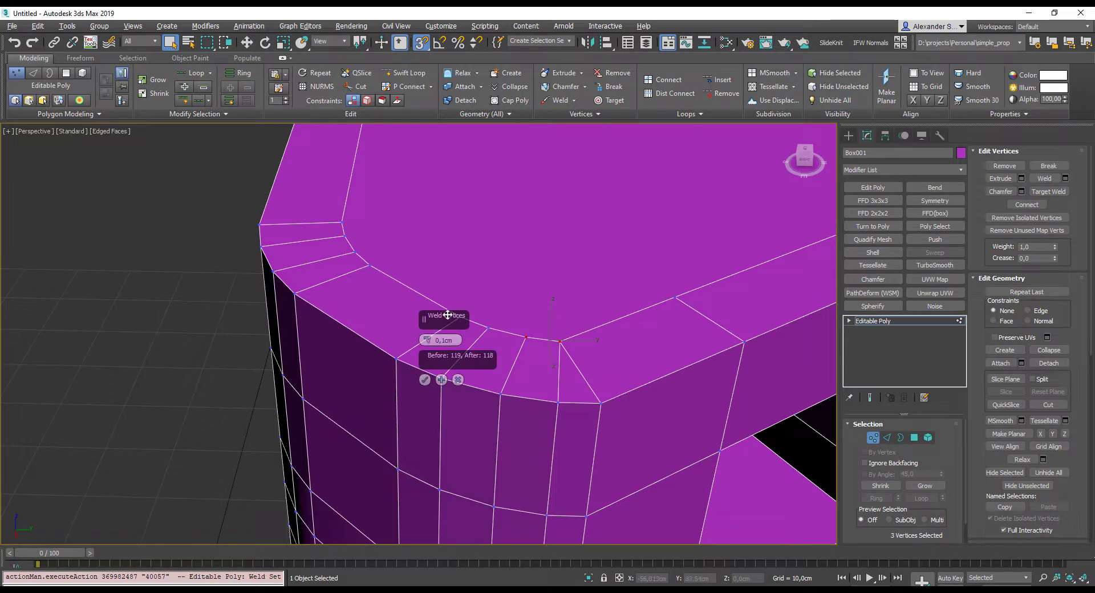
drag(427, 340, 425, 301)
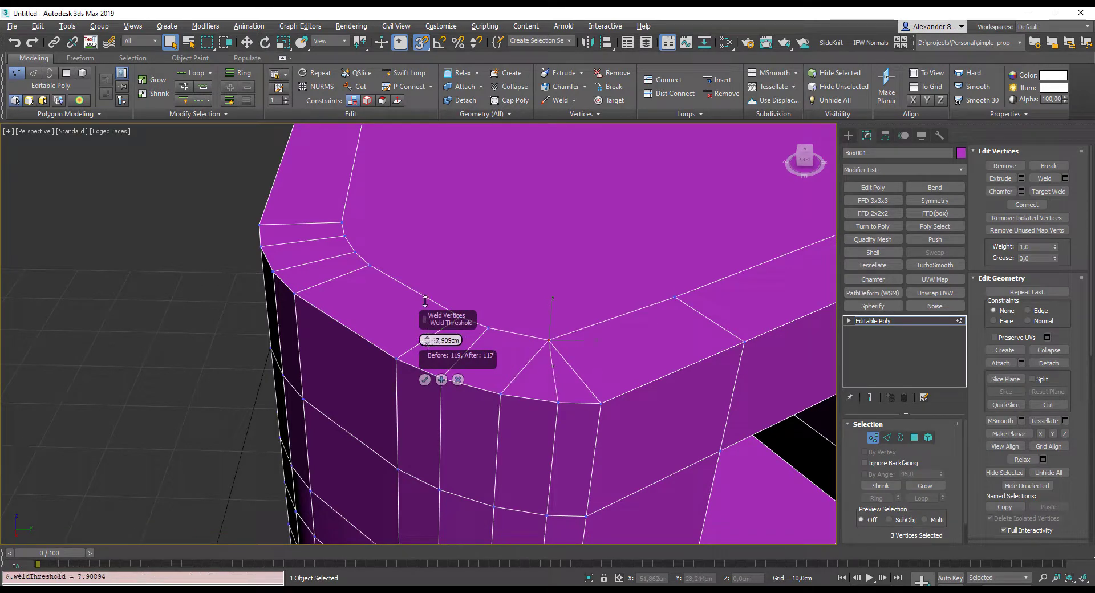
click(427, 379)
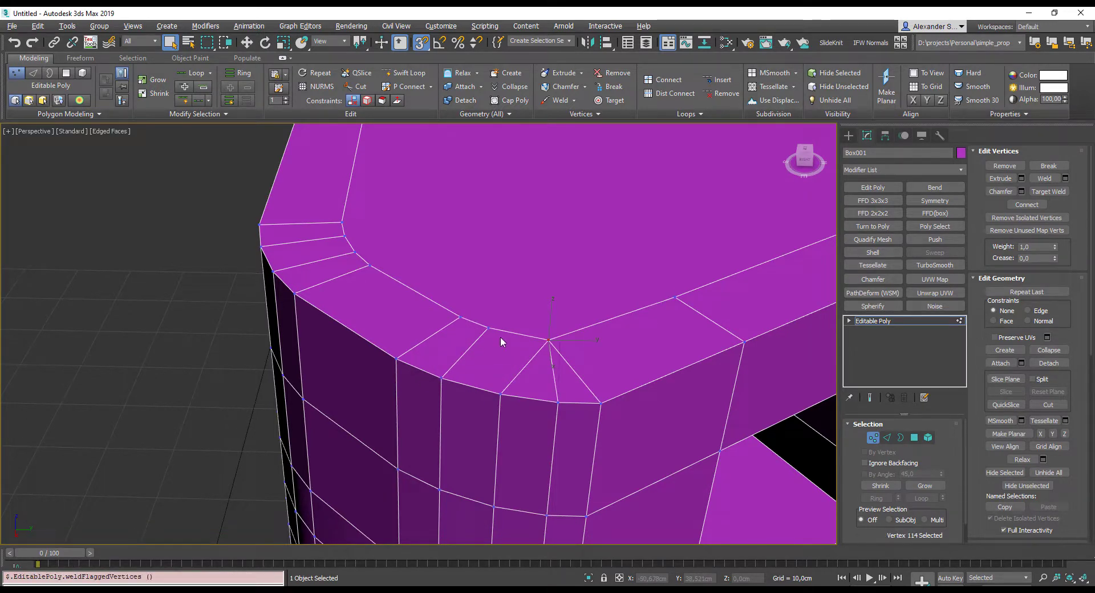
Step: Target-weld the two neighbouring inner rim vertices onto the welded corner vertex
key(ctrl+w)
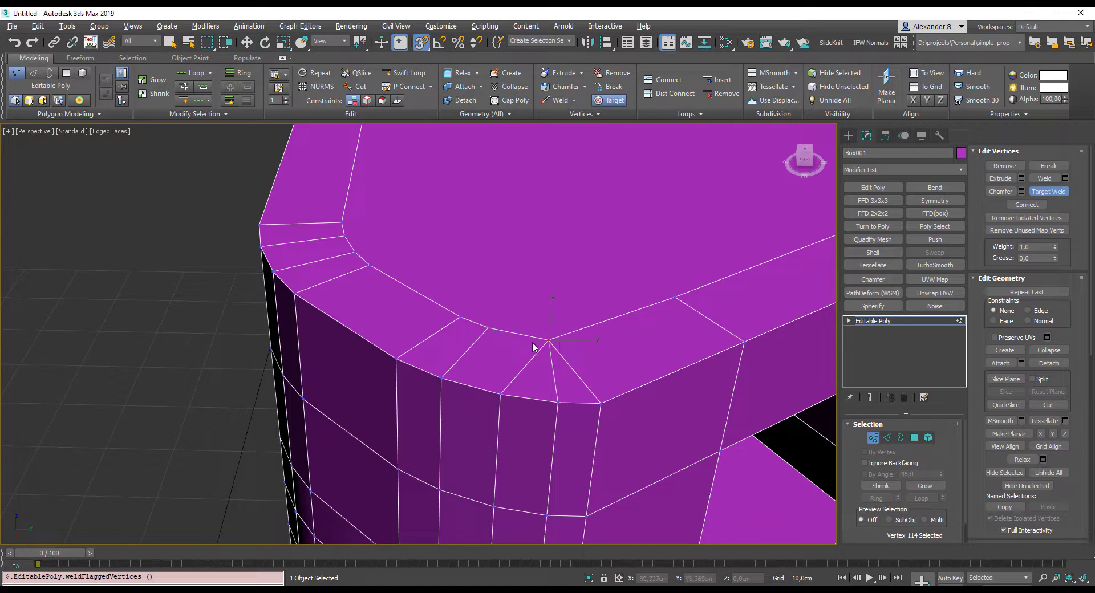
click(546, 340)
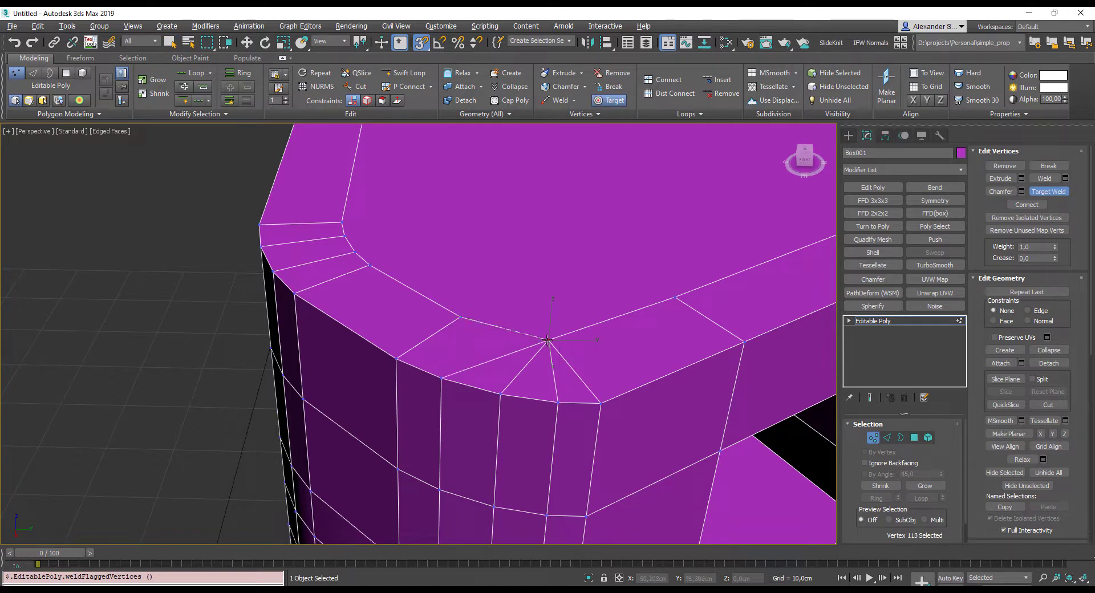
click(548, 341)
right_click(545, 338)
scroll(521, 336, down, 4)
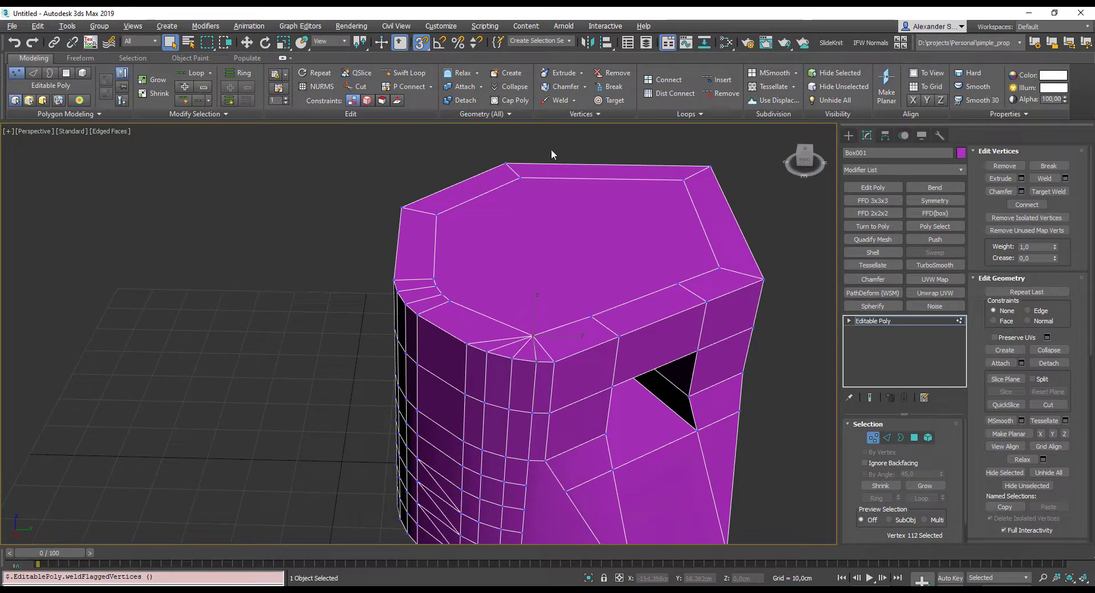
Step: Turn snapping off and QuickSlice the mesh diagonally across a far corner of the top
key(ctrl+shift+q)
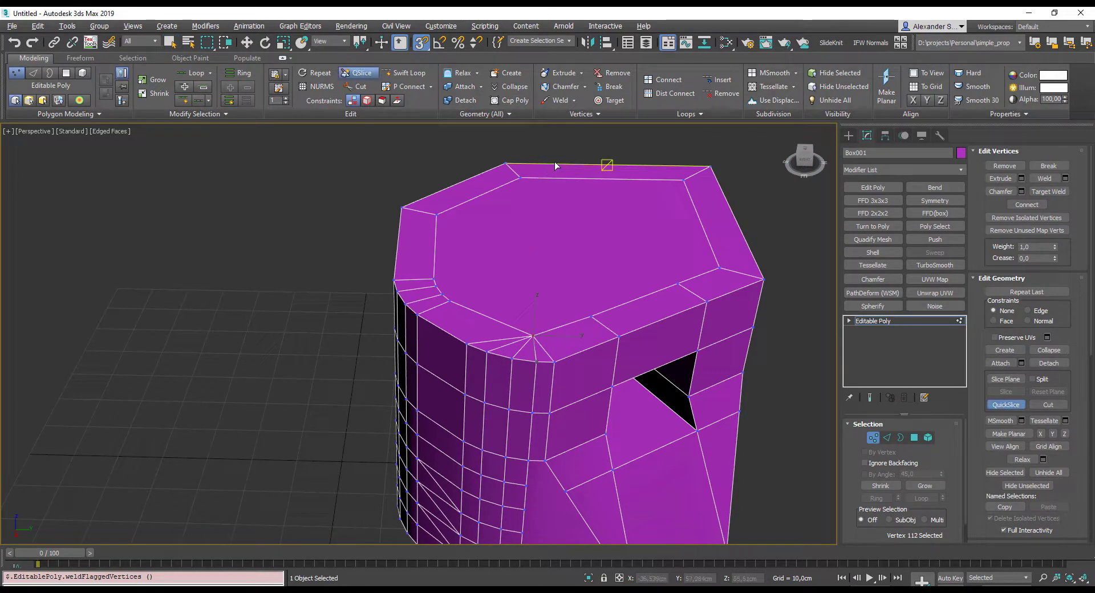
middle_drag(552, 166, 525, 178)
key(s)
click(504, 159)
click(696, 263)
right_click(697, 262)
alt+middle_drag(697, 263, 650, 263)
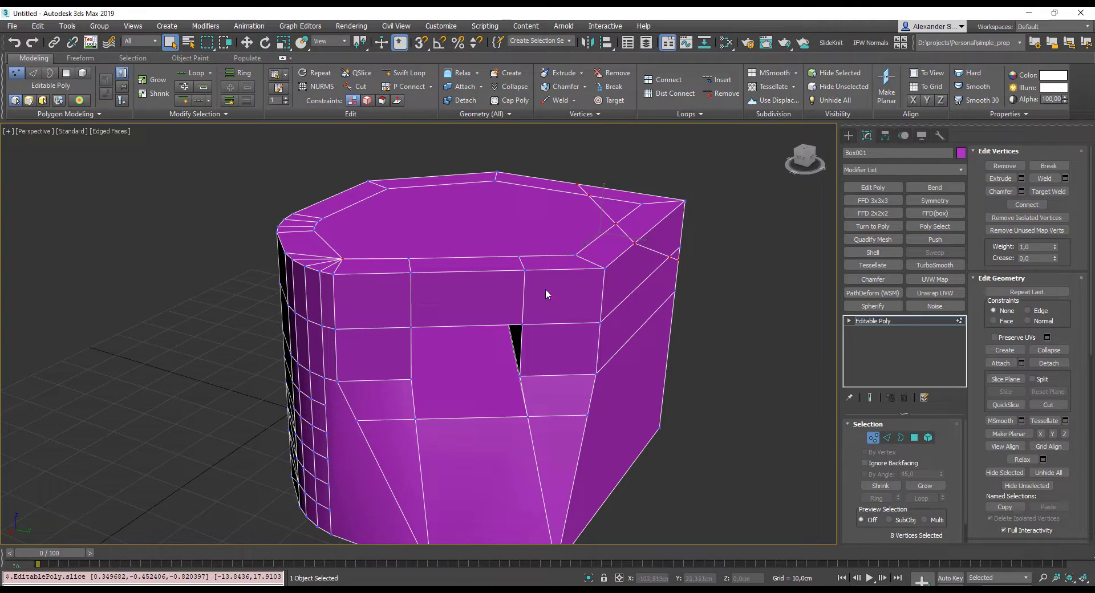
Step: Select the three outer rim edges along the top of the slotted side and chamfer them
key(2)
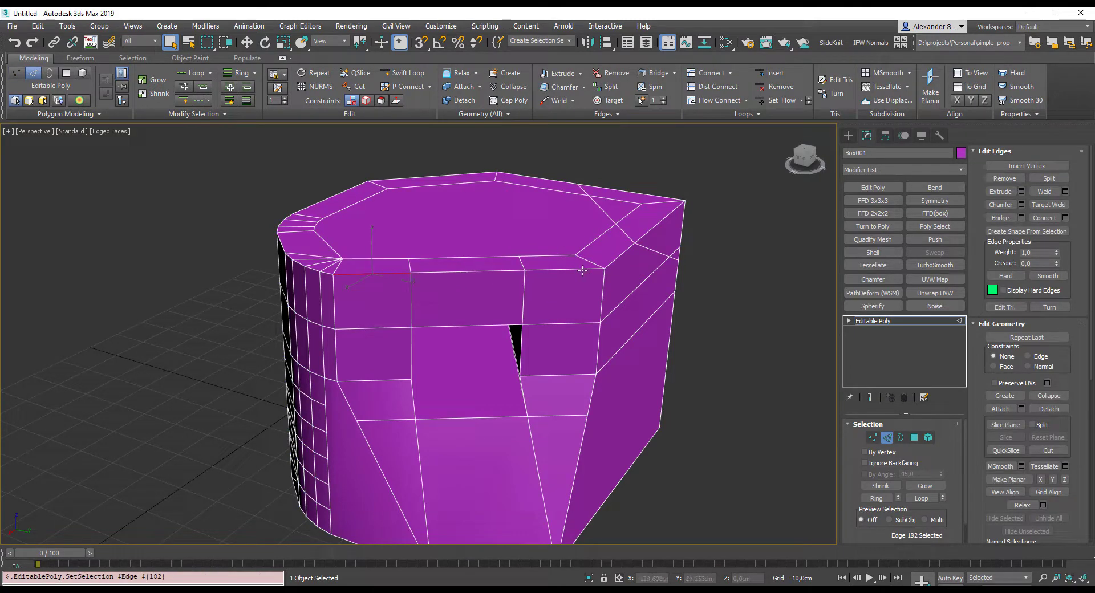
shift+click(582, 271)
alt+middle_drag(583, 270, 537, 298)
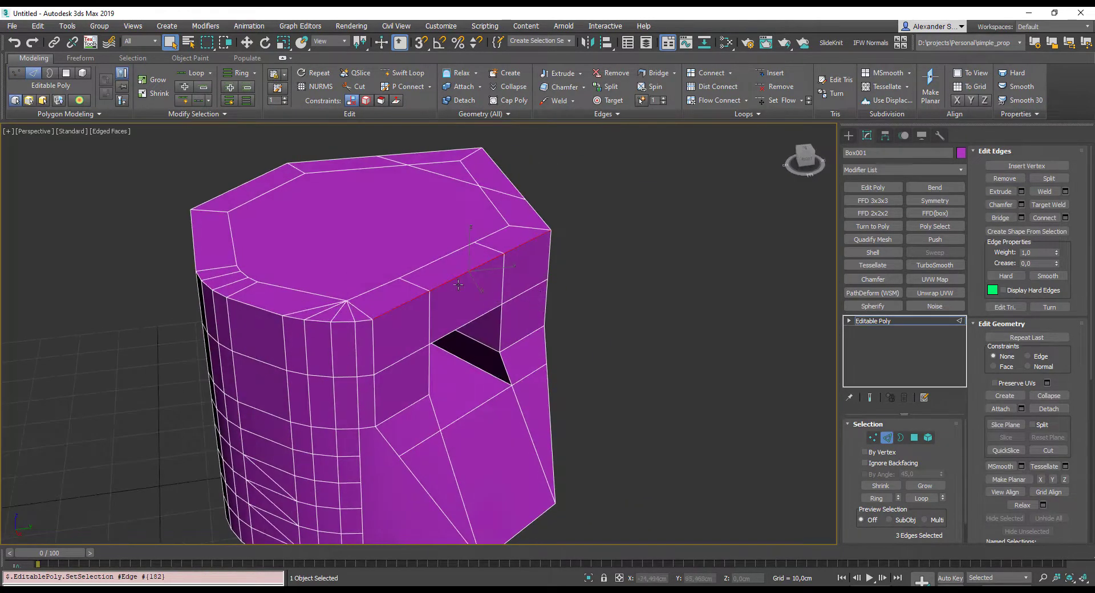
key(ctrl+shift+c)
drag(457, 276, 449, 253)
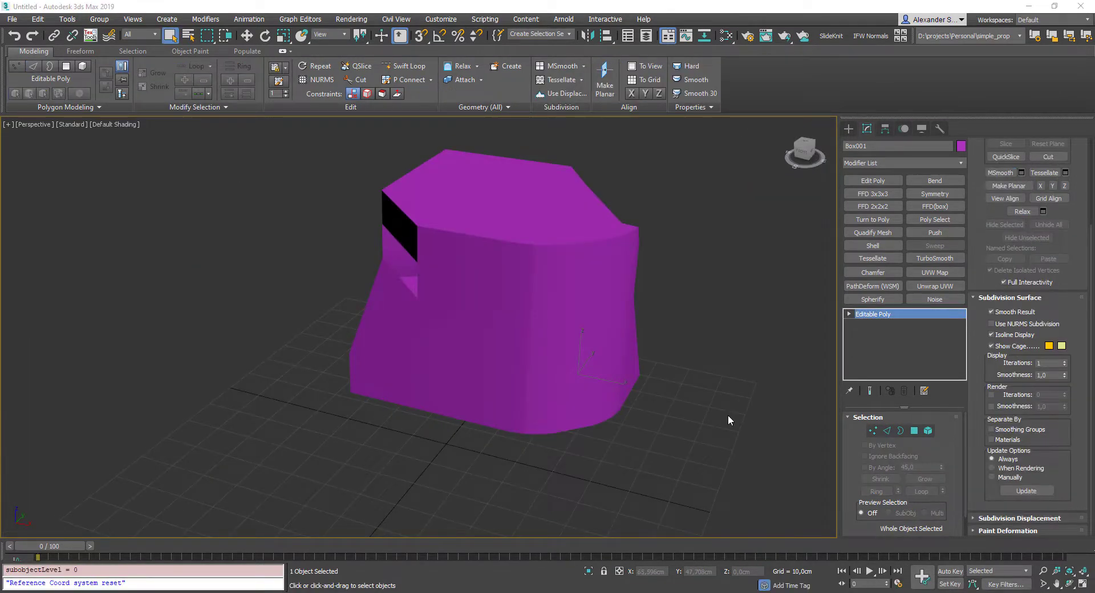
Step: Select all polygons of the object, auto smooth them and leave Polygon level
middle_drag(587, 443, 581, 416)
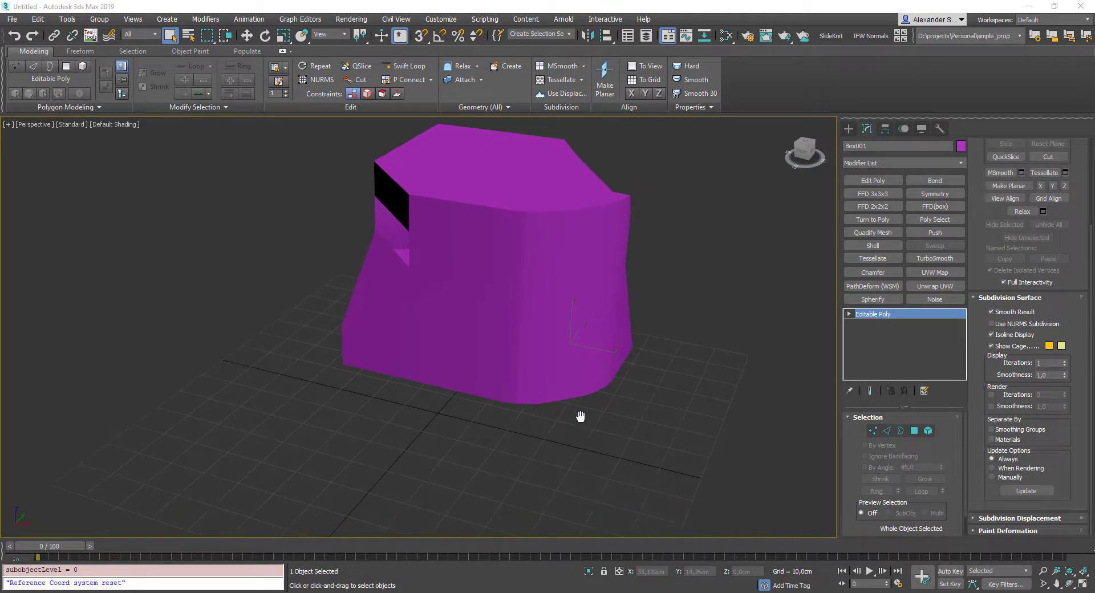
key(4)
click(507, 242)
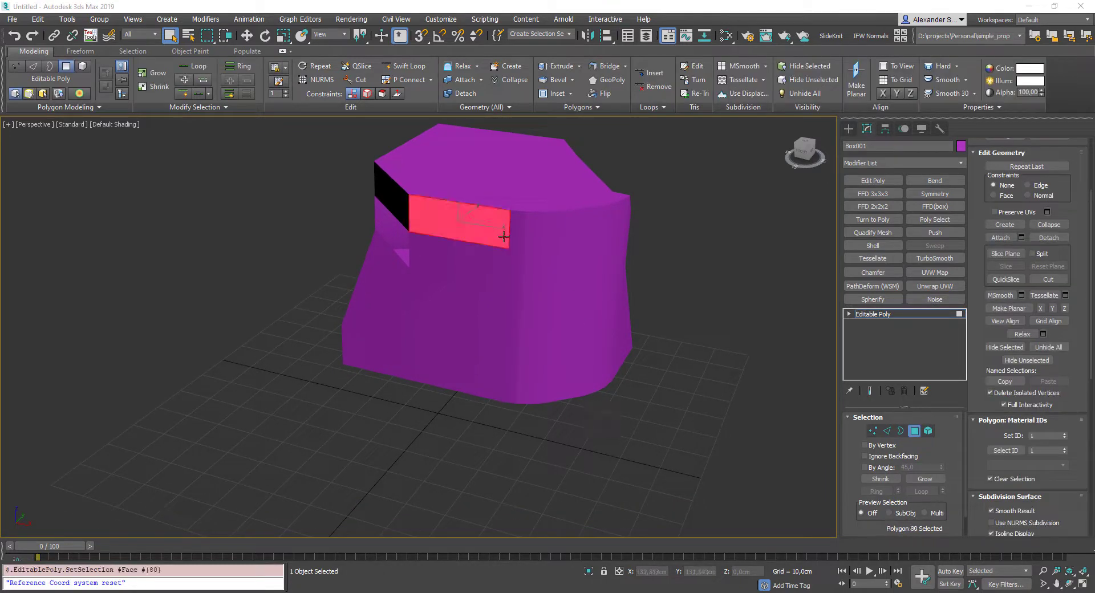
key(ctrl+a)
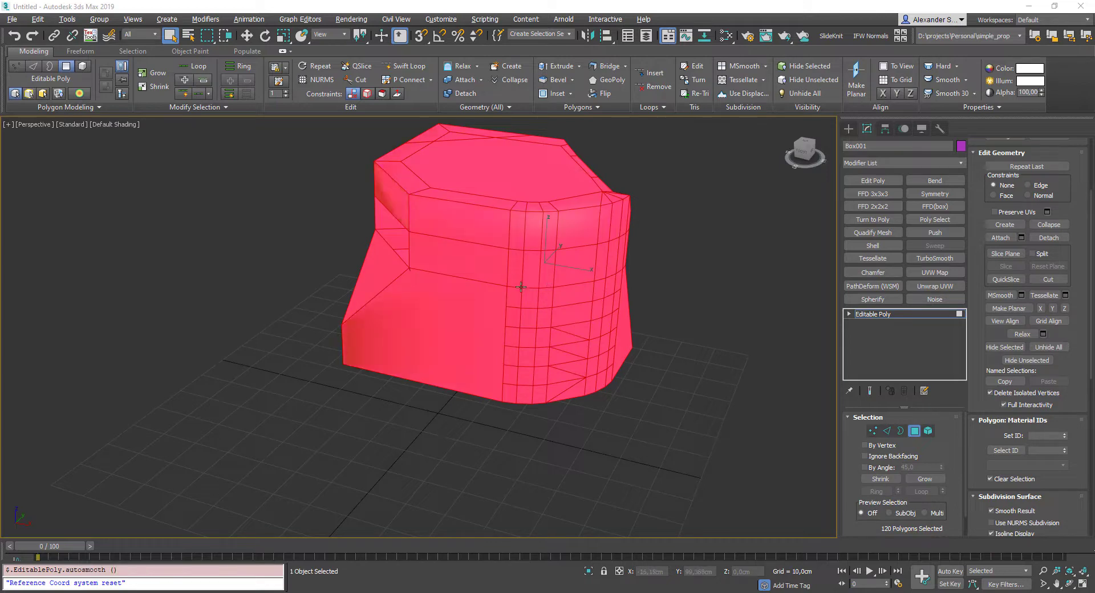
alt+middle_drag(550, 291, 743, 326)
click(743, 326)
key(4)
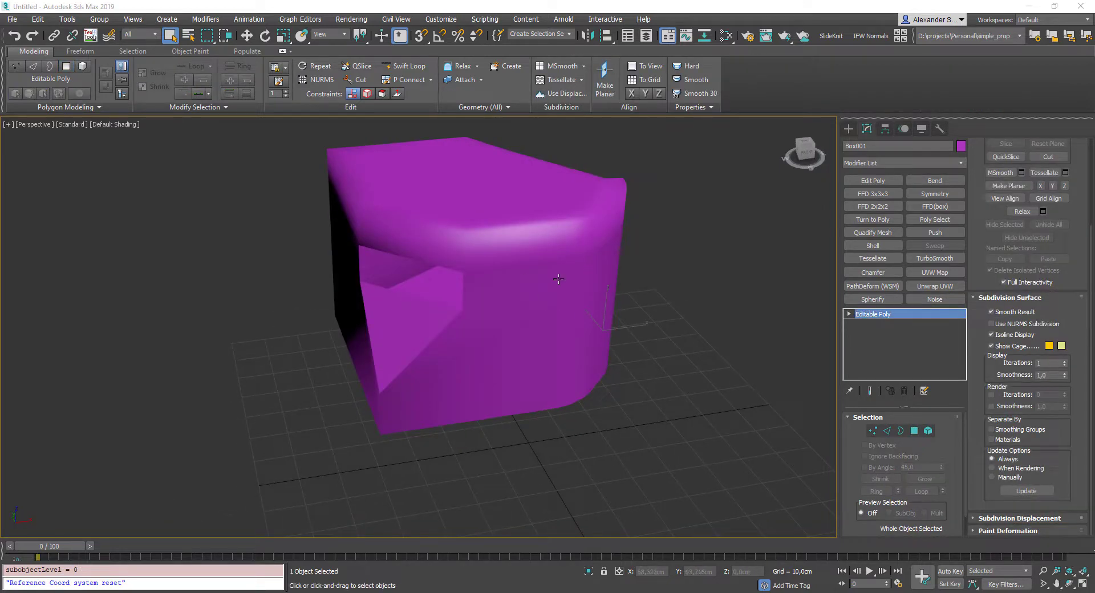
Step: Return to Polygon level, select all polygons and set the Auto Smooth threshold to 180
key(4)
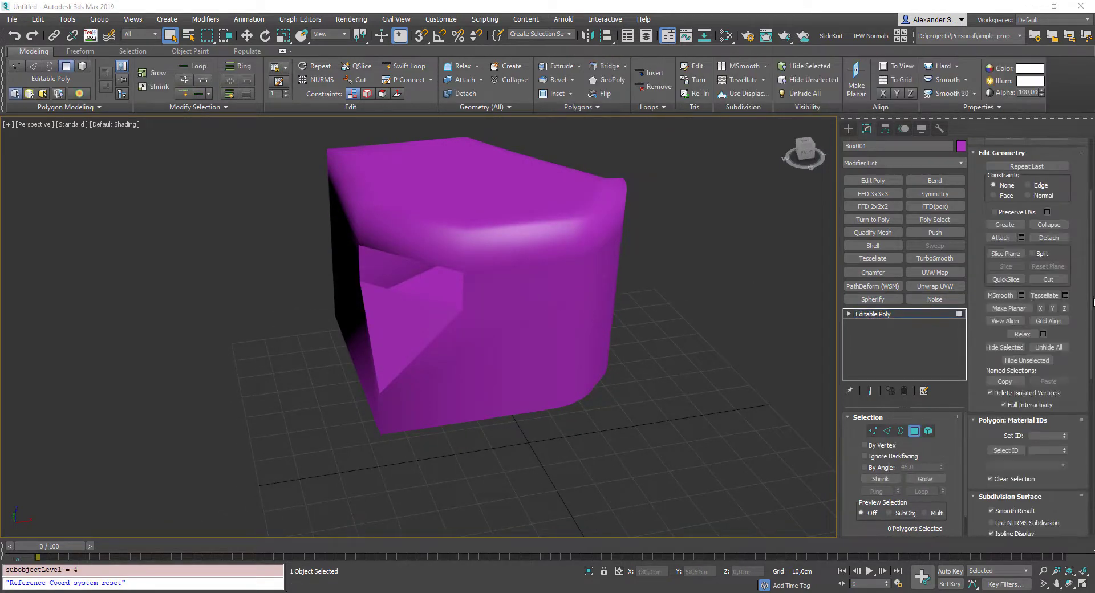
drag(1090, 262, 1089, 460)
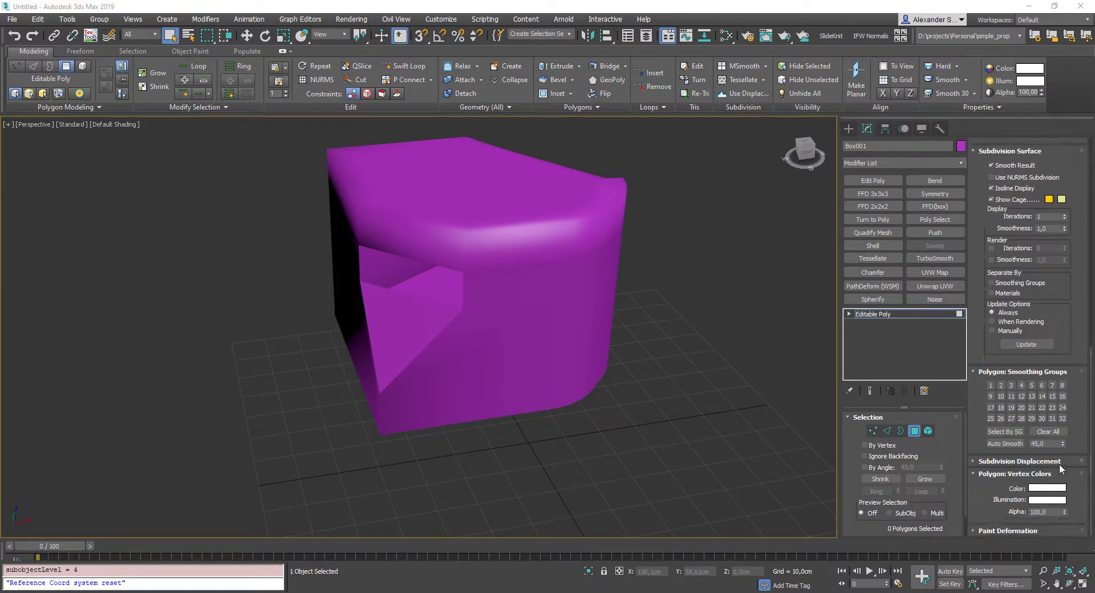
alt+middle_drag(536, 377, 594, 367)
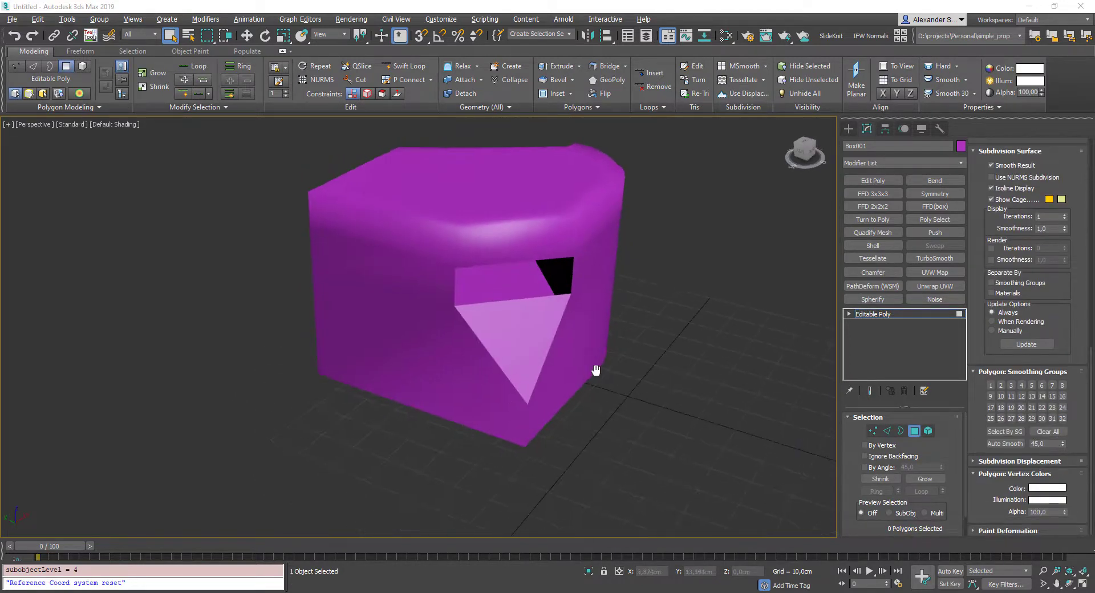
key(ctrl+a)
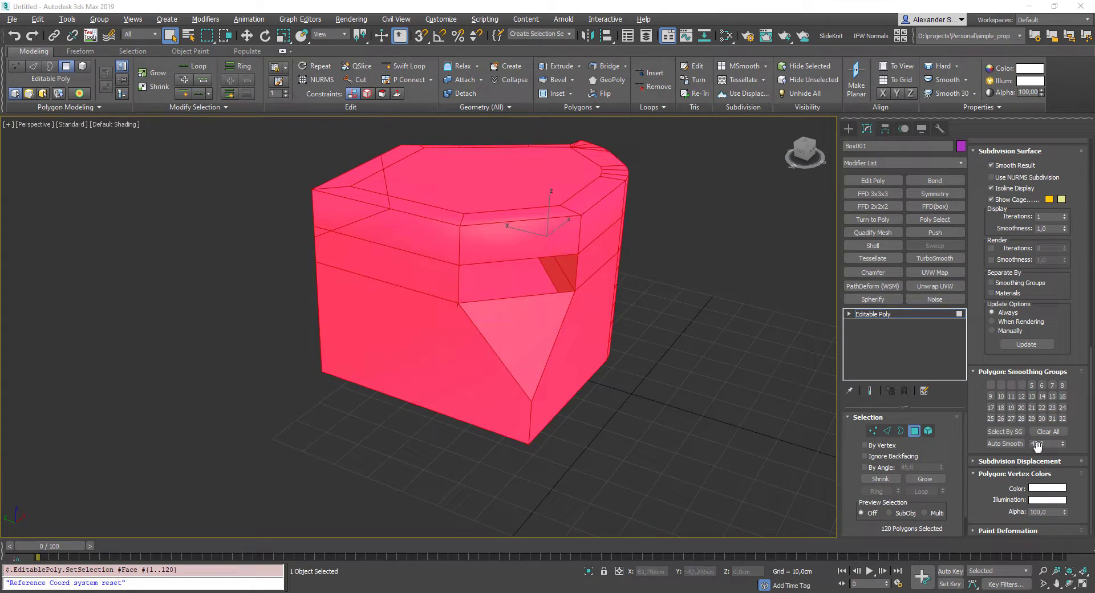
click(1038, 444)
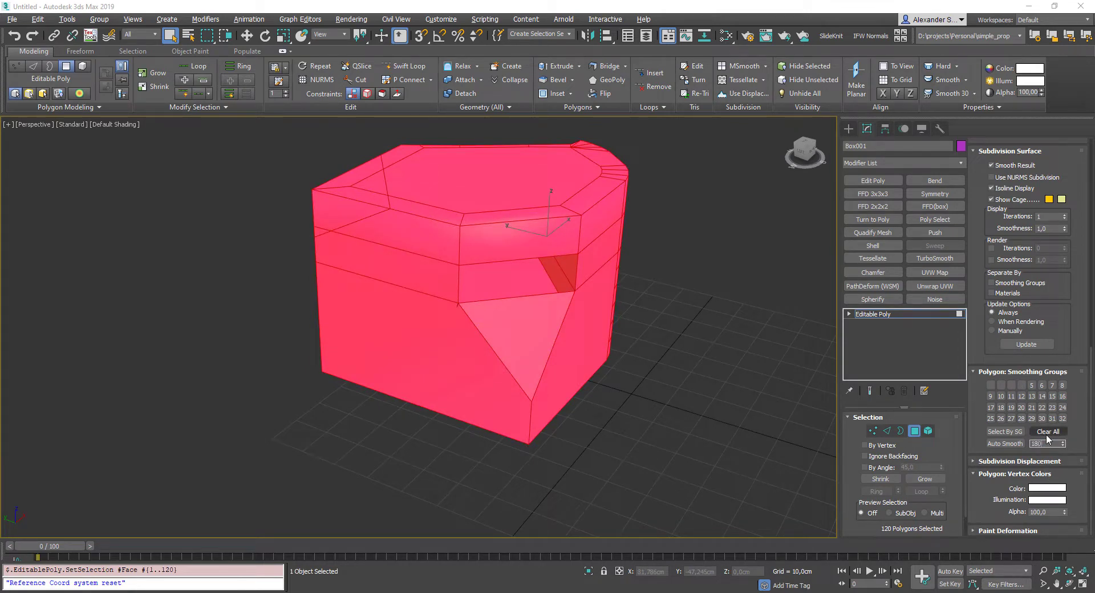
key(Return)
Step: Auto smooth all polygons using the new threshold and inspect the shading around the object
click(661, 335)
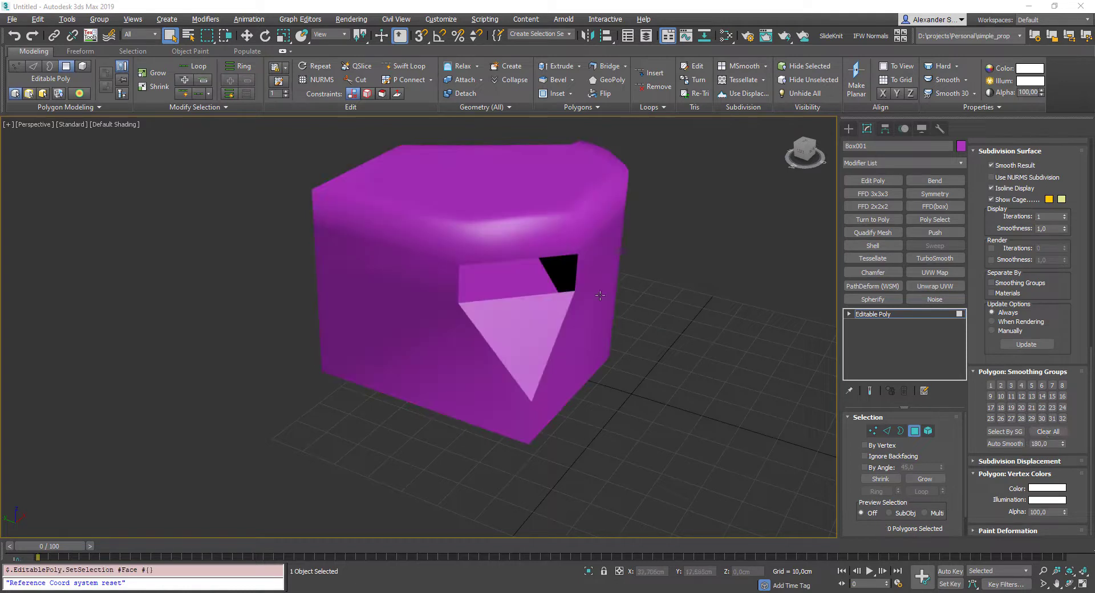
click(573, 231)
key(ctrl+a)
key(shift+s)
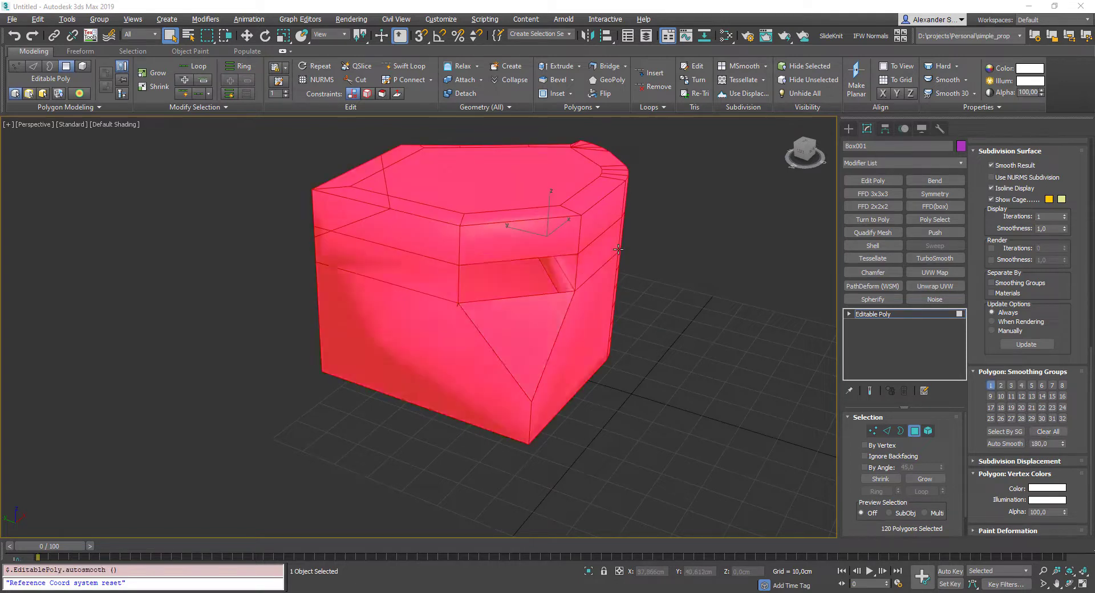
click(675, 337)
alt+middle_drag(667, 350, 585, 353)
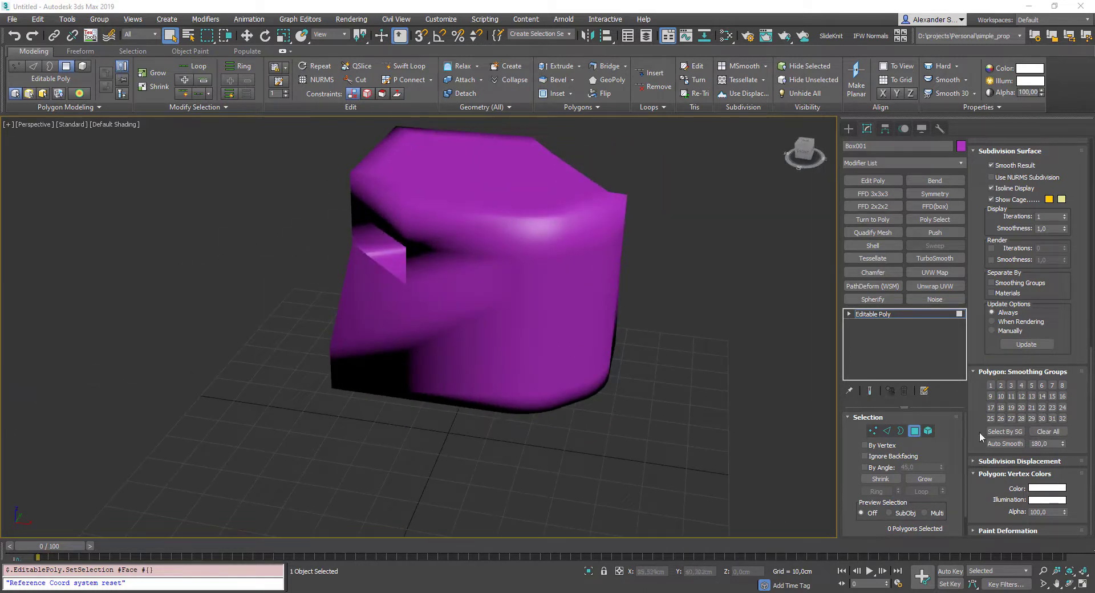
alt+middle_drag(514, 372, 515, 395)
alt+middle_drag(500, 300, 520, 320)
Step: Select all polygons and make them hard so their smoothing groups are cleared
click(509, 285)
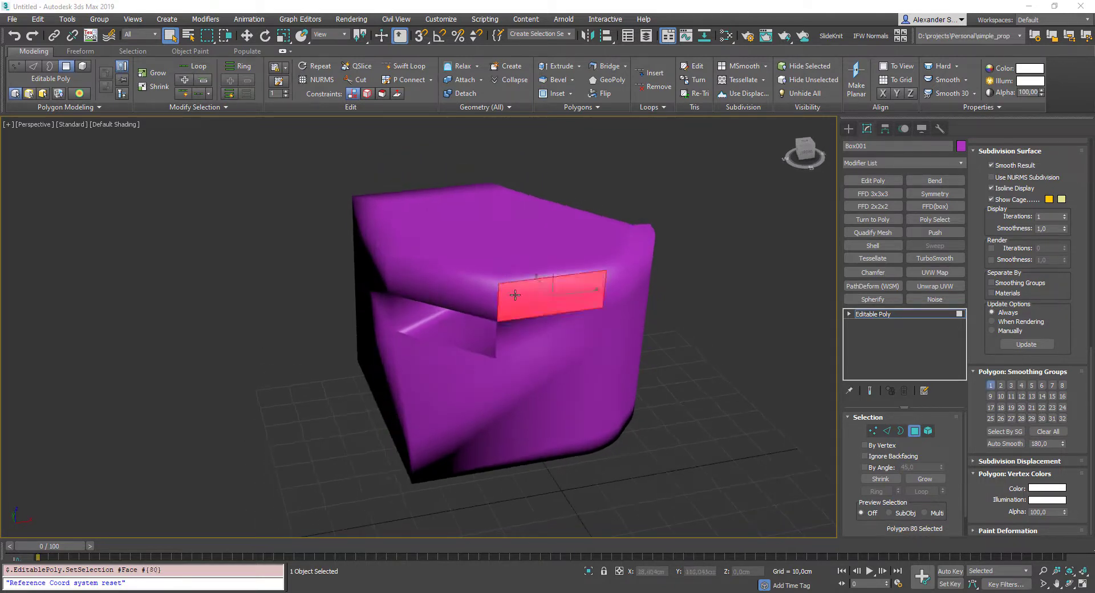
key(ctrl+a)
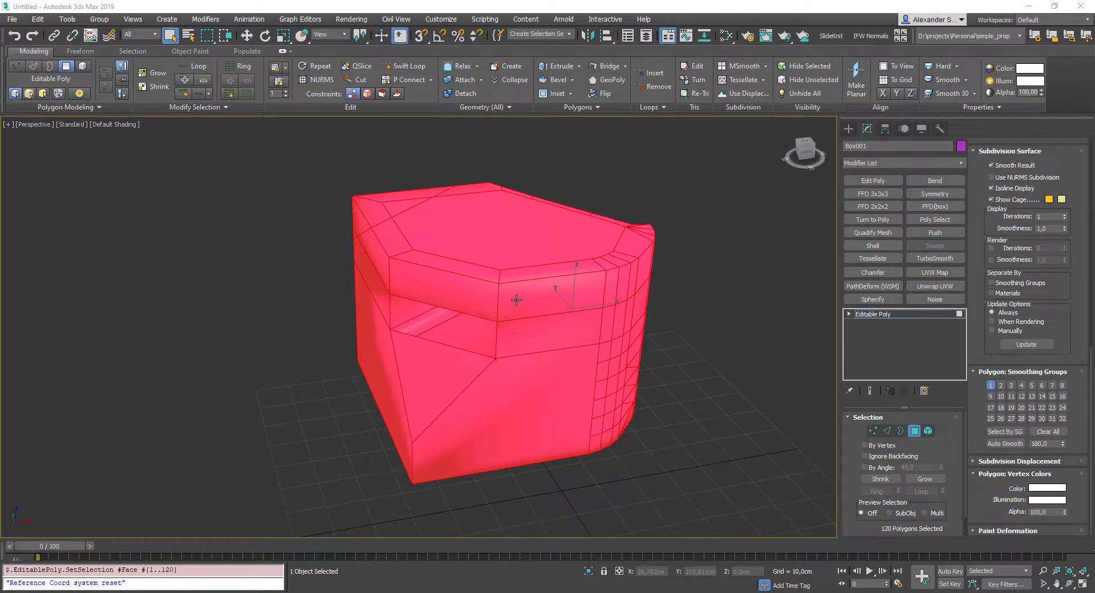
key(h)
click(688, 346)
mouse_move(687, 346)
alt+middle_down()
mouse_move(456, 331)
mouse_move(668, 336)
alt+middle_up()
Step: Apply Smooth to all polygons of the object and switch to Edge level
key(ctrl+a)
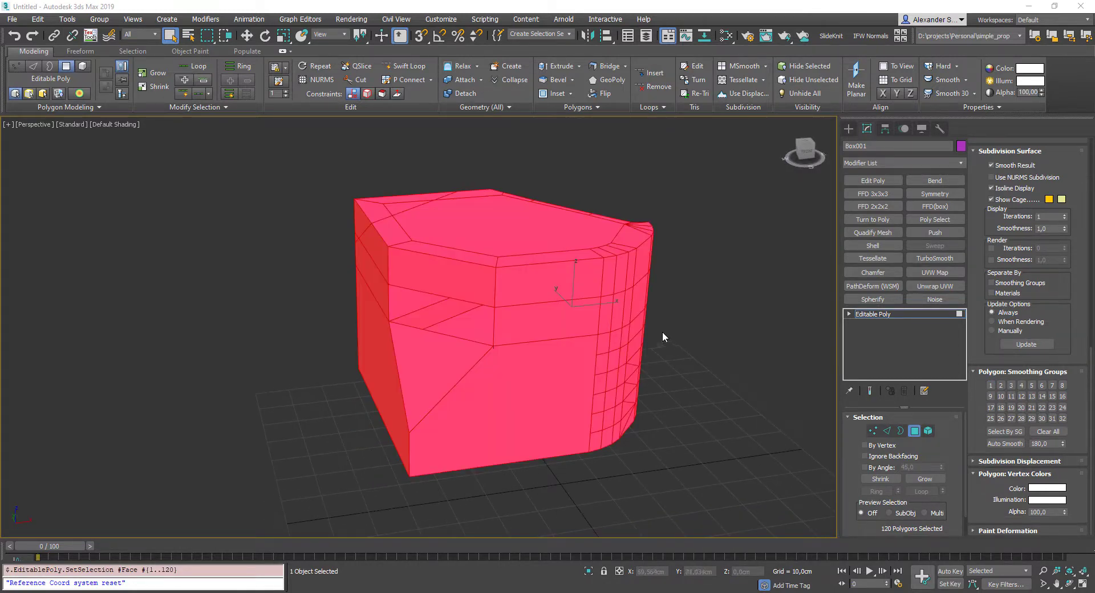
key(s)
alt+middle_drag(494, 364, 720, 356)
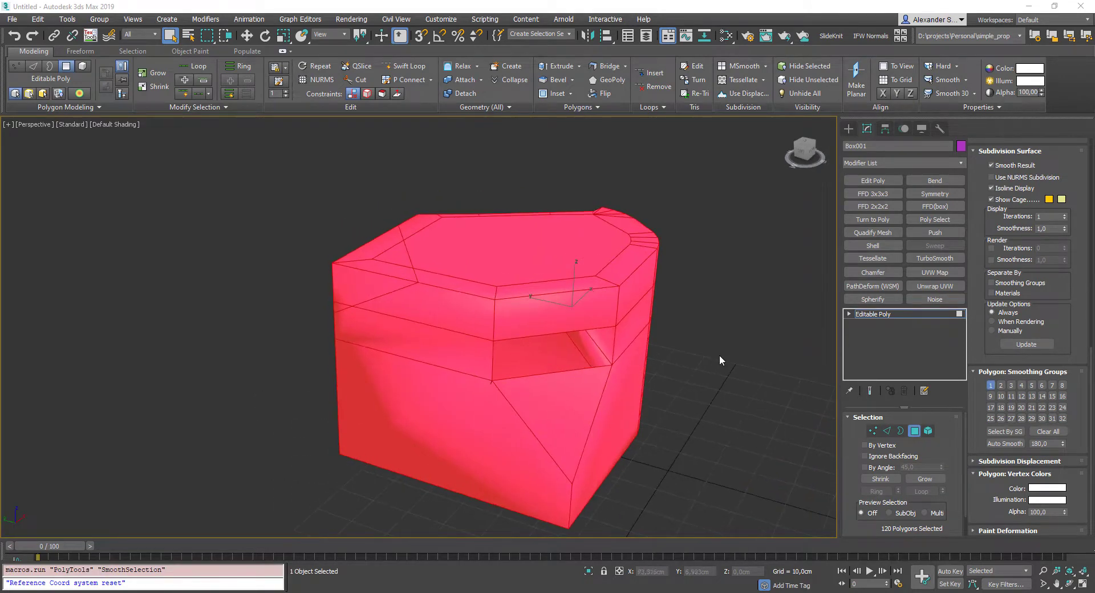
click(720, 360)
alt+middle_drag(542, 357, 505, 361)
key(2)
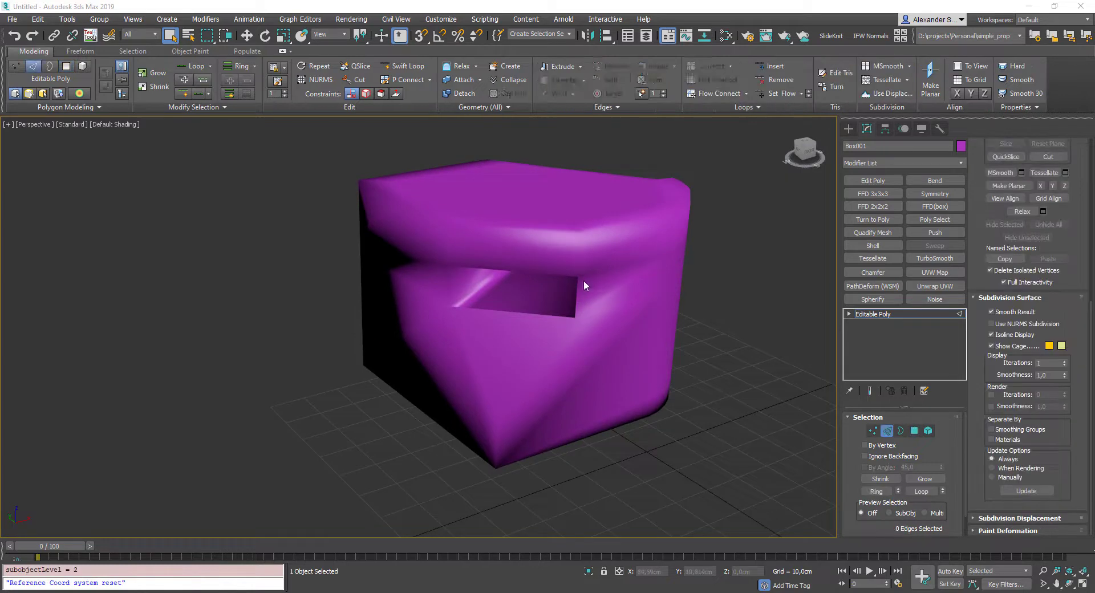
Step: Select the edge loops around the box's top rim, make them hard and check the shading without edged faces
double_click(525, 230)
key(F4)
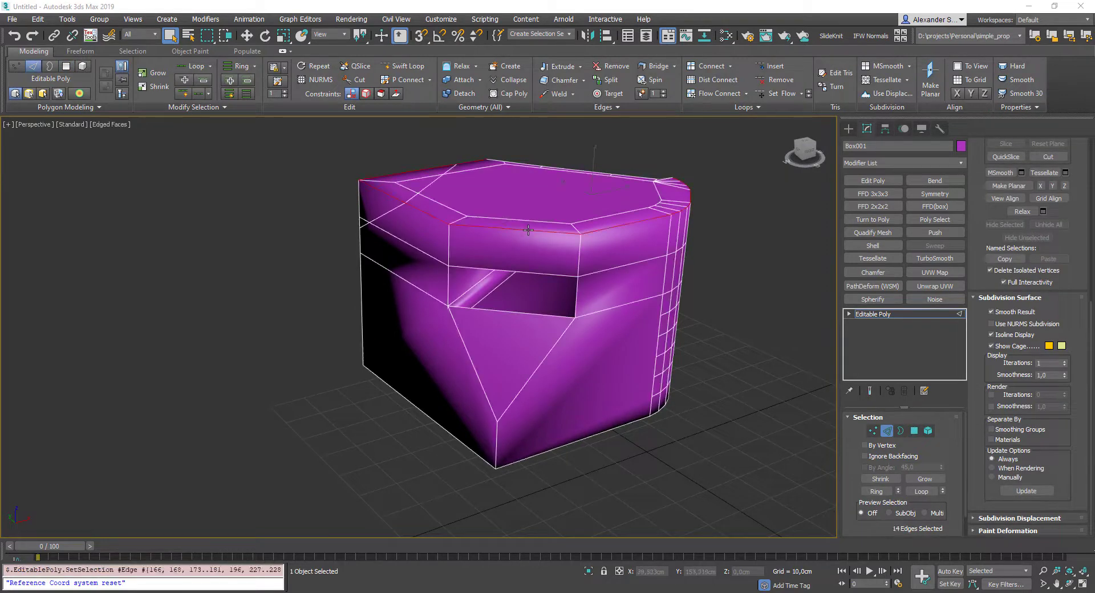
alt+middle_drag(548, 260, 624, 239)
ctrl+double_click(624, 238)
middle_drag(640, 285, 612, 282)
key(BackSpace)
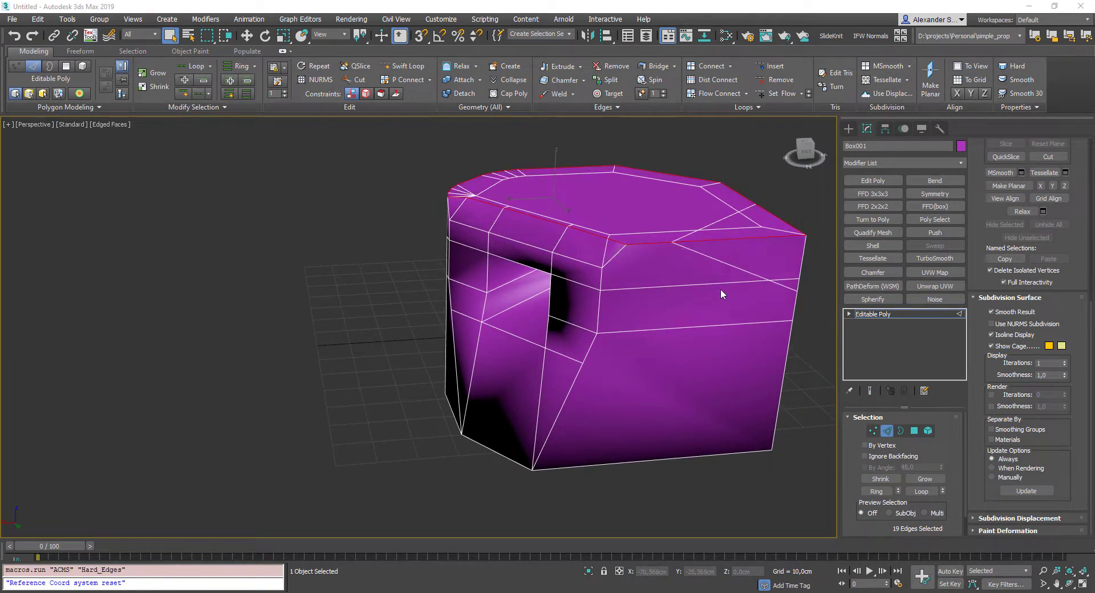
middle_drag(745, 307, 667, 312)
key(2)
key(F4)
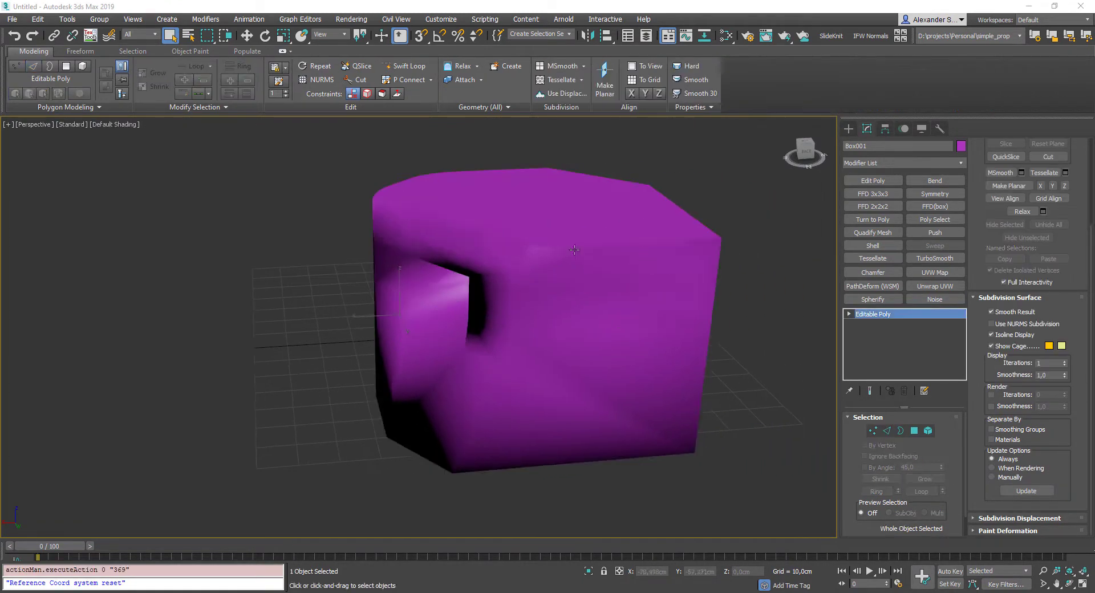
Step: Make the selected top rim edges smooth, then leave Edge level and hide the edged faces display
key(F4)
key(2)
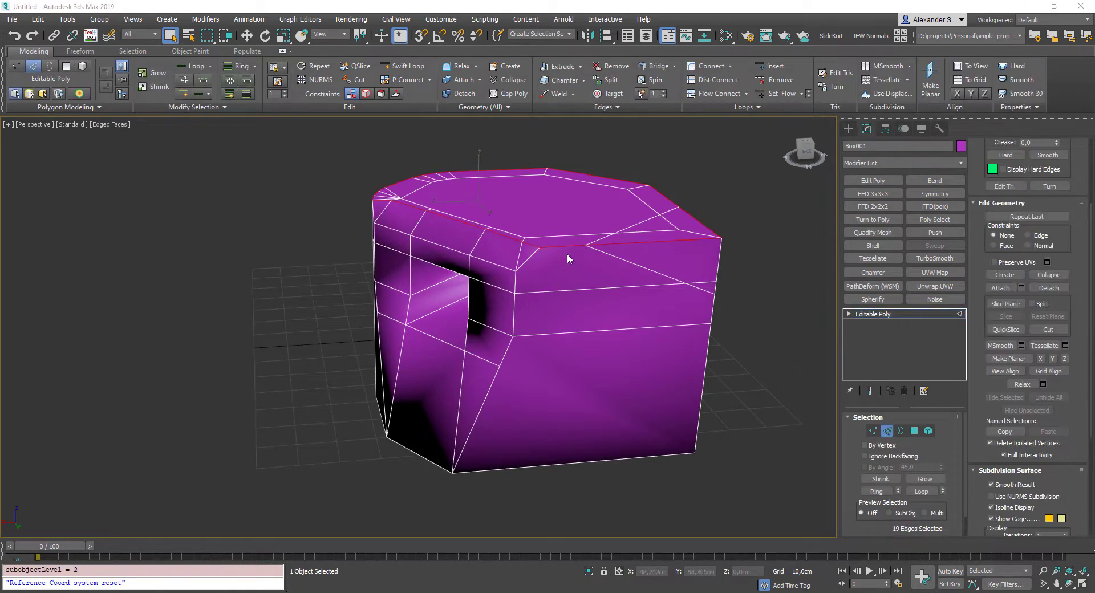
key(shift+s)
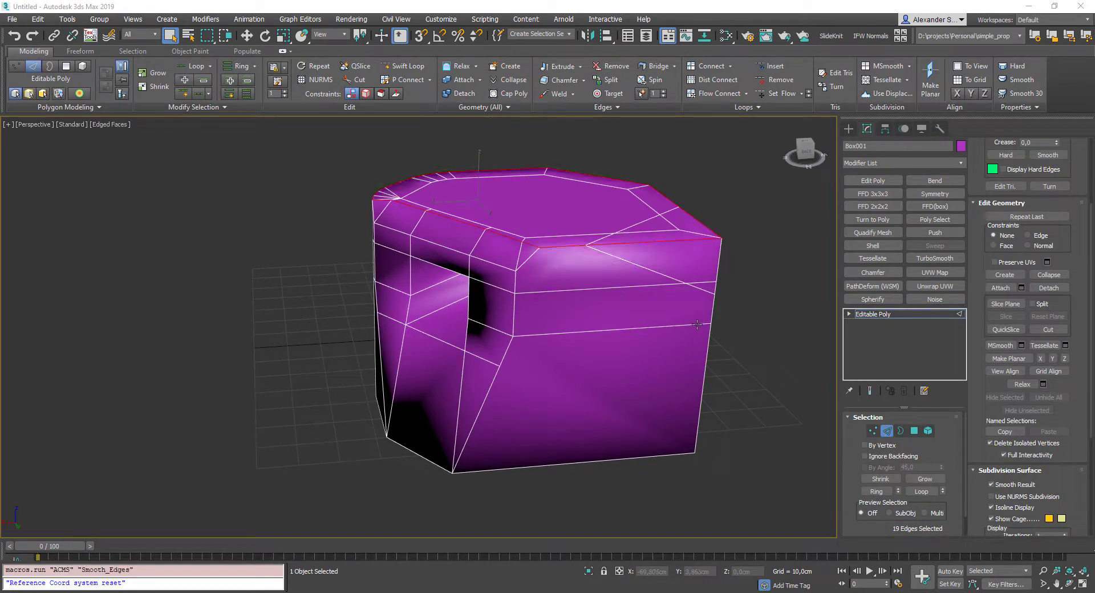
key(2)
key(F4)
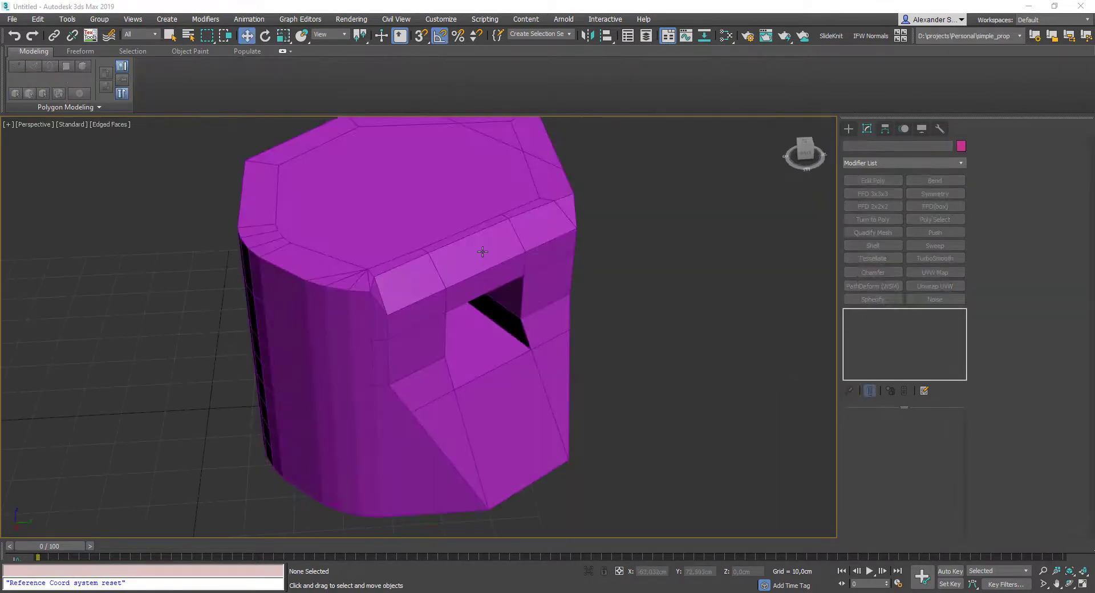
Step: Select the two diagonal edges beside the sloped face below the opening and align them along Y
alt+middle_drag(484, 248, 566, 289)
key(2)
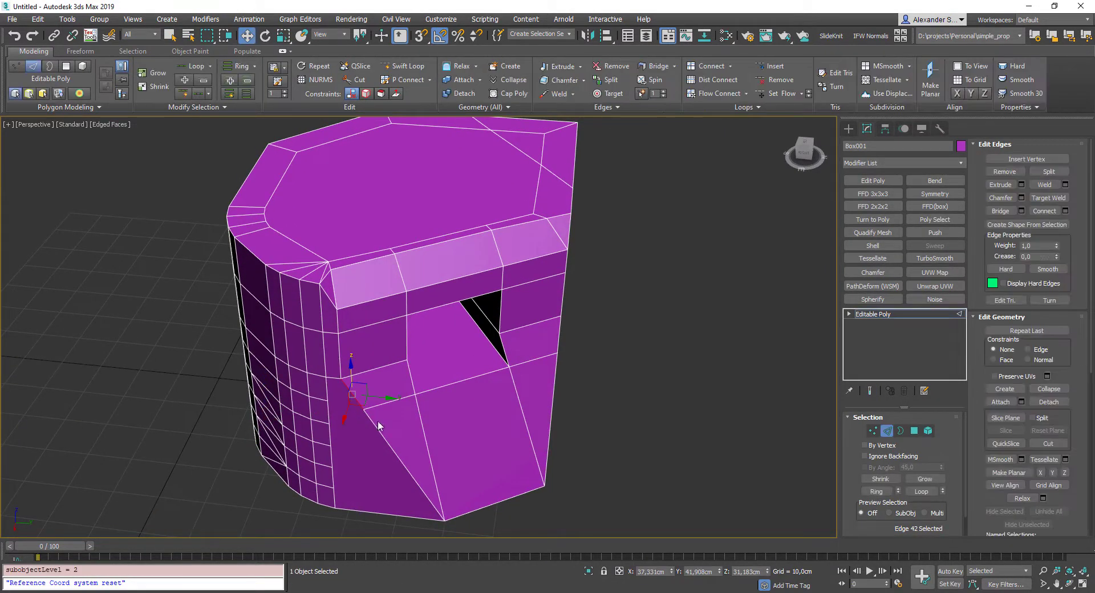
ctrl+click(376, 430)
alt+middle_drag(447, 451, 440, 378)
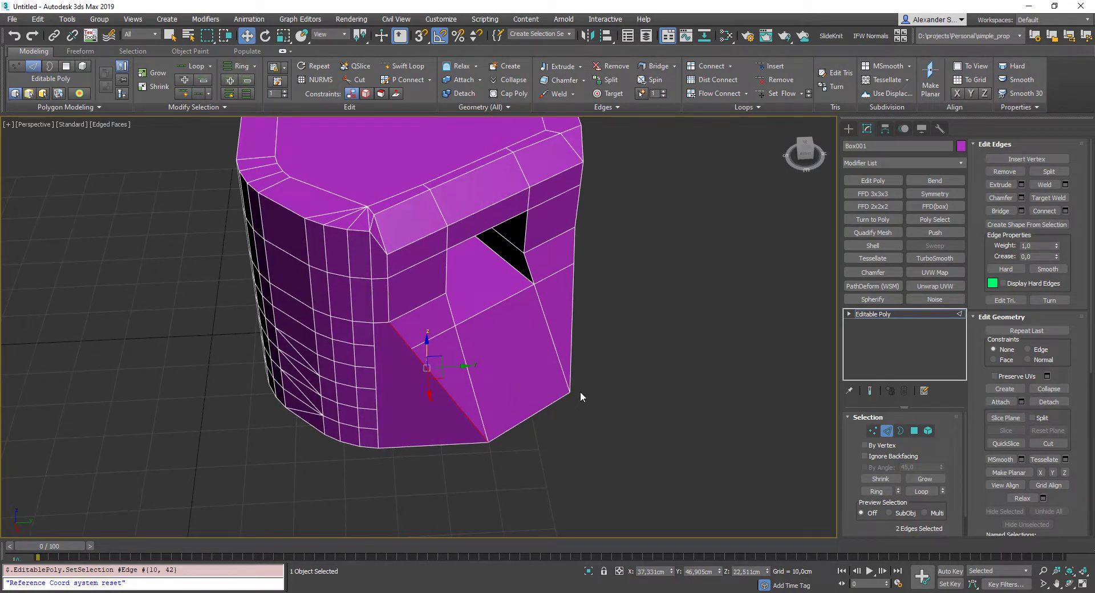
key(alt+y)
Step: Select the two edges at the corner on the other side of the opening and align them along X
alt+middle_drag(579, 392, 380, 253)
click(423, 309)
ctrl+click(443, 257)
alt+middle_drag(472, 274, 543, 297)
key(alt+x)
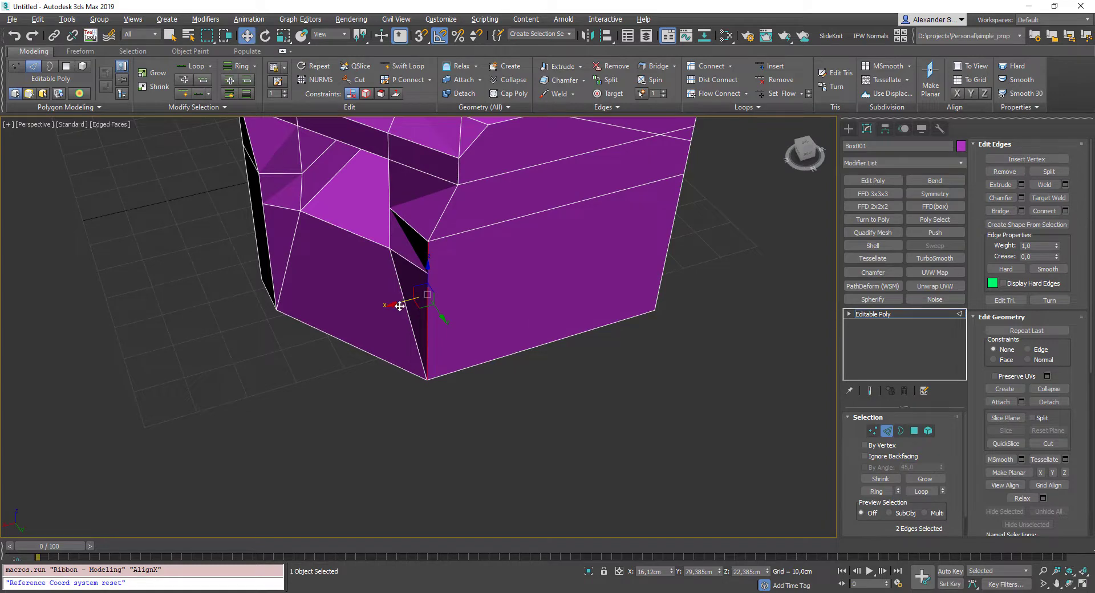
Step: Raise an edge above the opening, then select three edges along that rim and align them along Z
alt+middle_drag(416, 310, 438, 257)
click(442, 259)
drag(446, 243, 447, 224)
mouse_move(407, 281)
alt+middle_down()
mouse_move(481, 278)
mouse_move(399, 280)
alt+middle_up()
ctrl+click(399, 281)
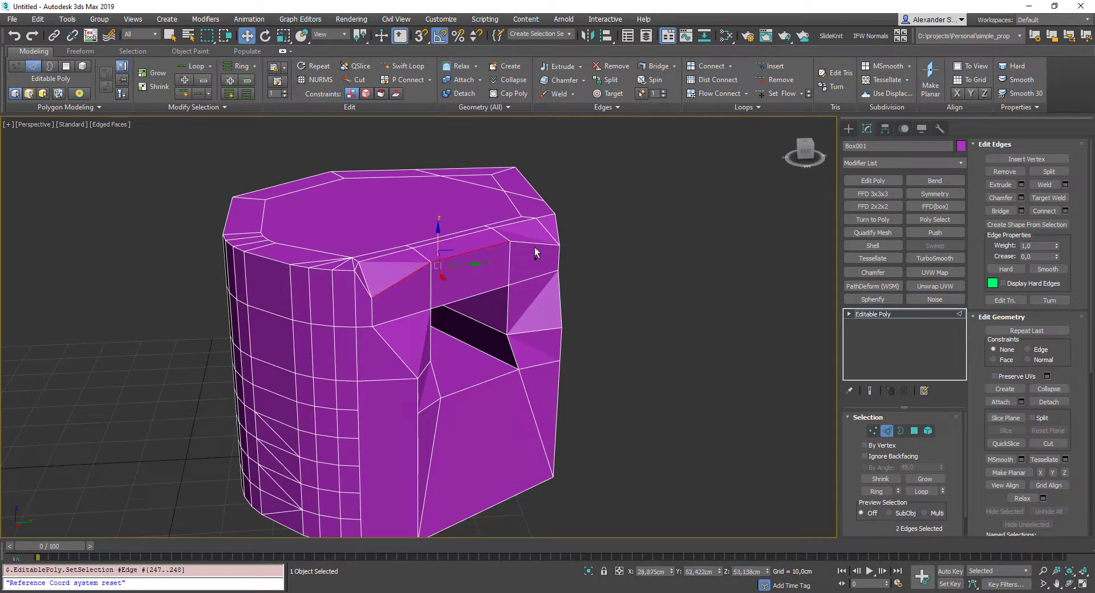
ctrl+click(536, 243)
key(alt+z)
Step: Switch to Vertex level and pull one corner vertex of the top cap upward
alt+middle_drag(539, 217, 410, 205)
key(1)
click(367, 181)
drag(370, 141, 369, 117)
alt+middle_drag(368, 118, 387, 226)
Step: Select the large top polygon in Polygon level and make it planar
key(4)
click(341, 301)
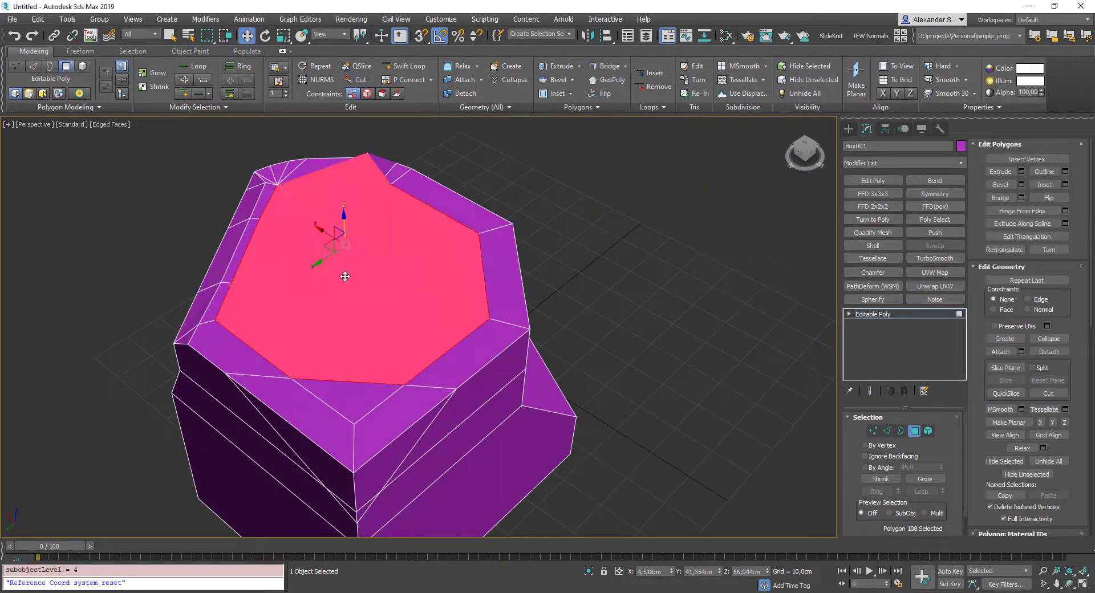
alt+middle_drag(342, 298, 350, 267)
key(ctrl+alt+shift+p)
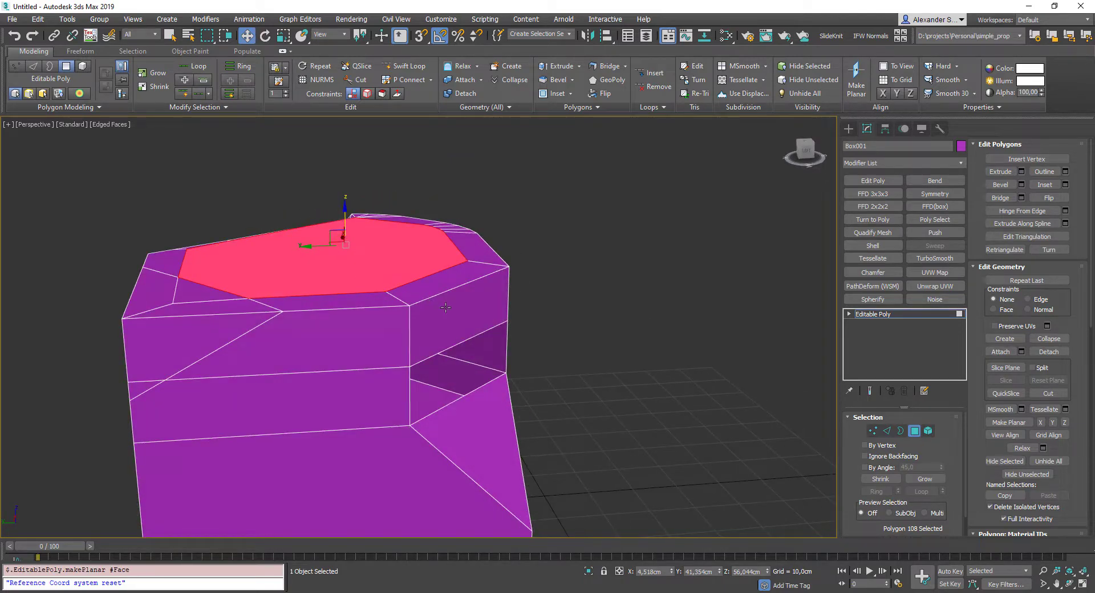
Step: Return to Vertex level and pull a vertex at the rounded corner of the top cap upward
alt+middle_drag(448, 309, 434, 285)
key(1)
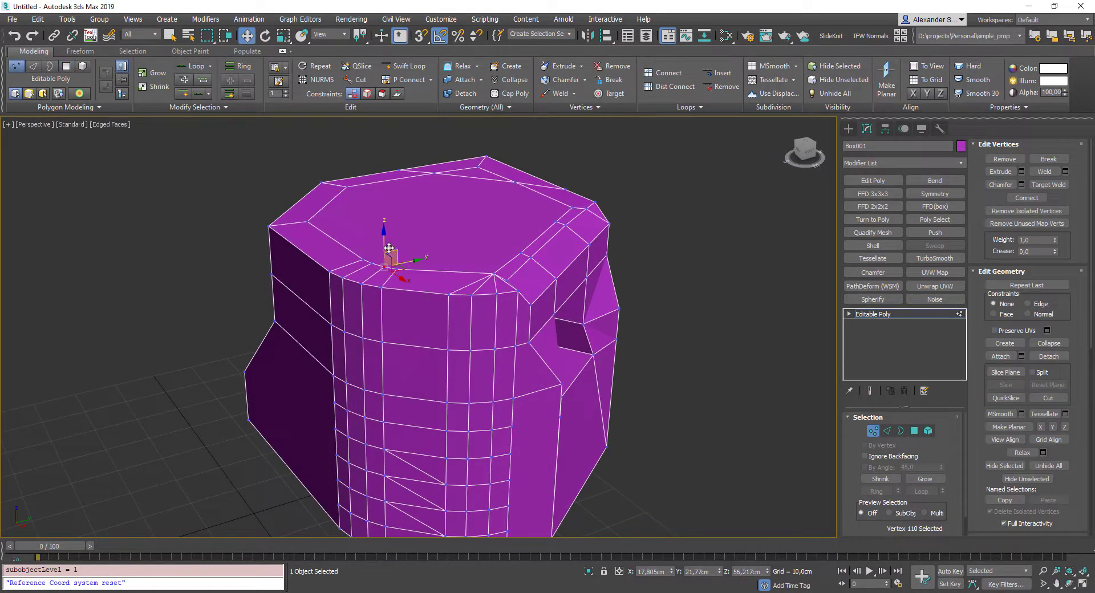
drag(389, 248, 381, 195)
mouse_move(381, 195)
alt+middle_down()
mouse_move(432, 241)
mouse_move(404, 251)
mouse_move(525, 295)
mouse_move(427, 296)
mouse_move(316, 237)
alt+middle_up()
Step: Region-select the vertices around the raised point in wireframe and deselect the stray one, keeping four vertices
key(F3)
key(F4)
drag(422, 284, 421, 288)
alt+middle_drag(421, 288, 409, 285)
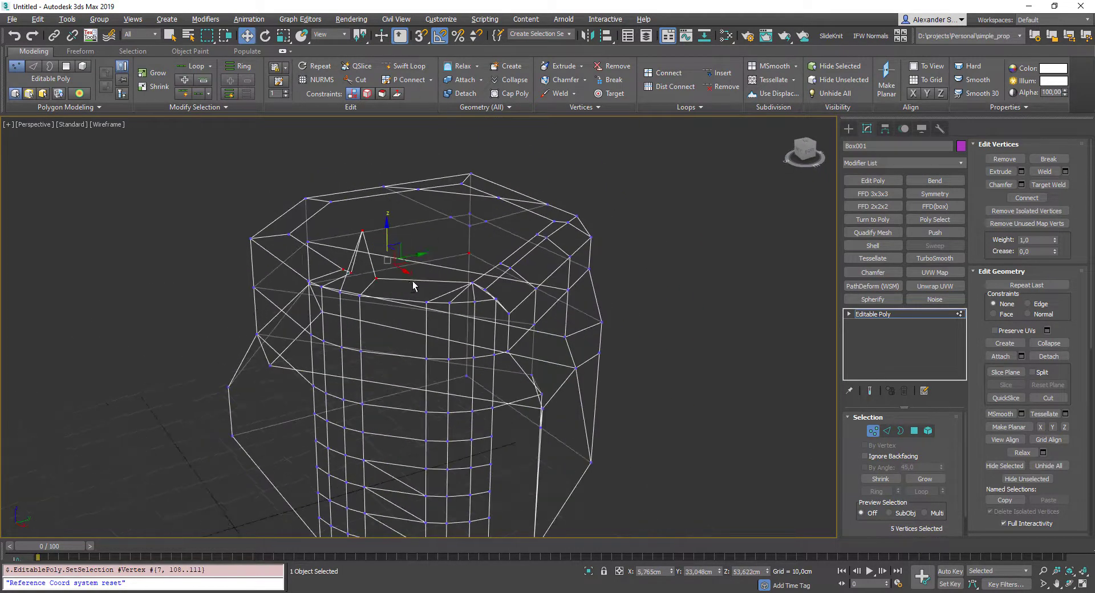
alt+drag(455, 229, 509, 295)
Step: Restore the shaded view with edged faces and open the Scale Transform Type-In for the four selected vertices
key(F3)
mouse_move(453, 296)
alt+middle_down()
mouse_move(429, 293)
mouse_move(456, 290)
alt+middle_up()
key(F4)
key(F12)
key(r)
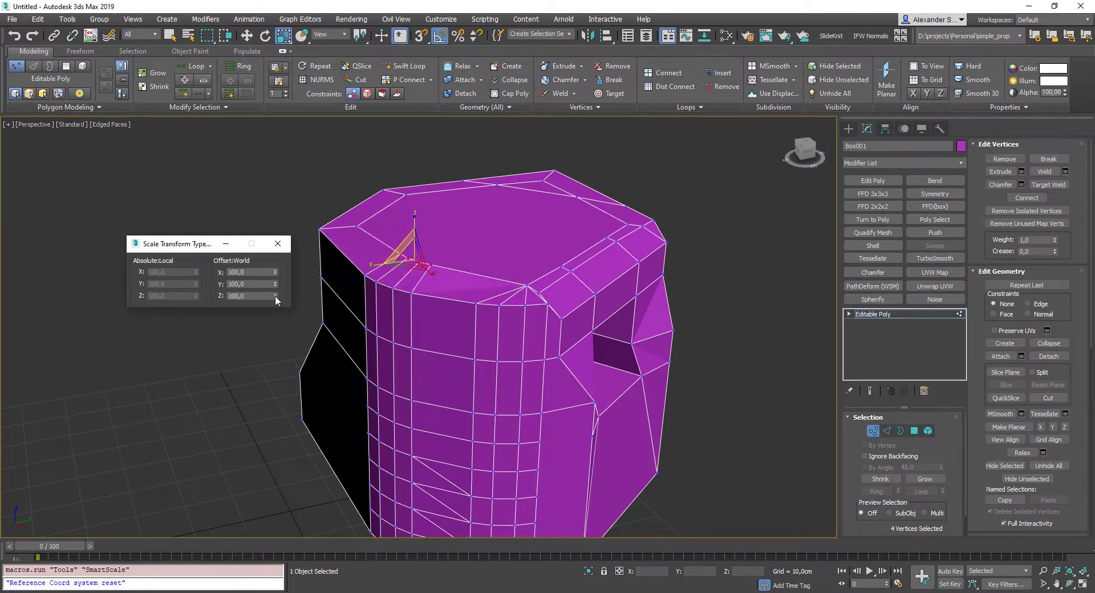
alt+middle_drag(279, 297, 414, 232)
Step: Move the four selected rim vertices with snapping toggled on
key(w)
key(s)
drag(414, 232, 379, 285)
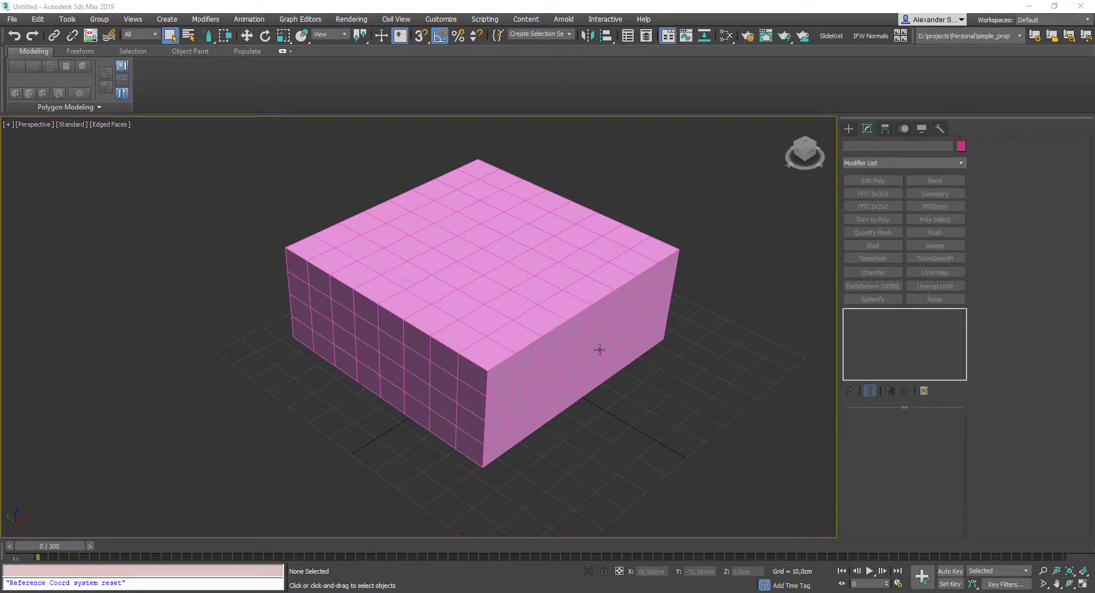
Step: Paint-select polygons around the segmented box's near top corner, hide them and unhide all polygons
click(457, 286)
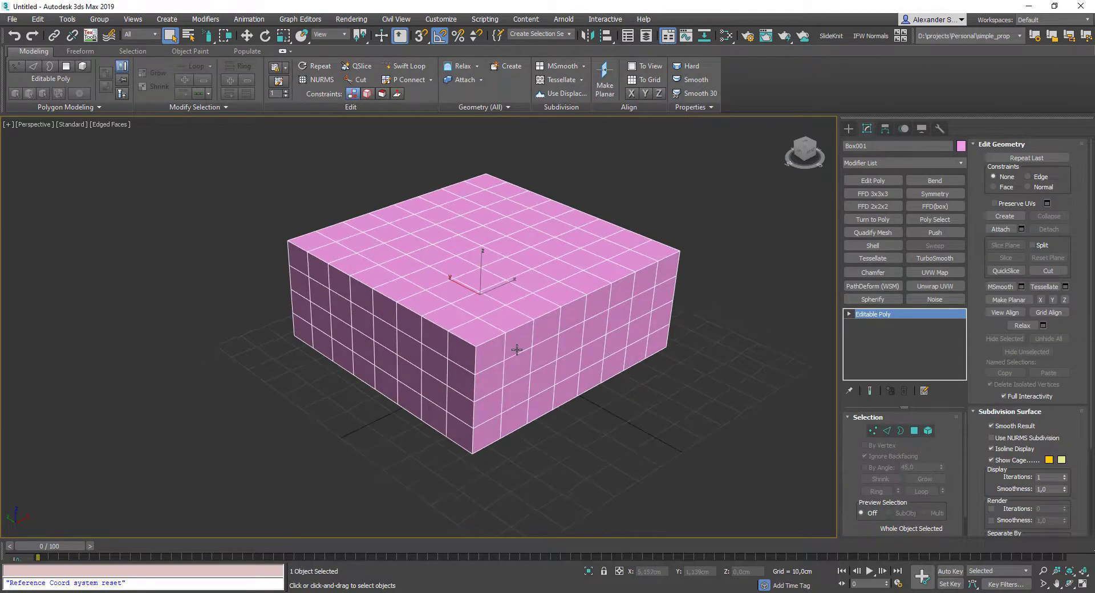
middle_drag(490, 348, 516, 371)
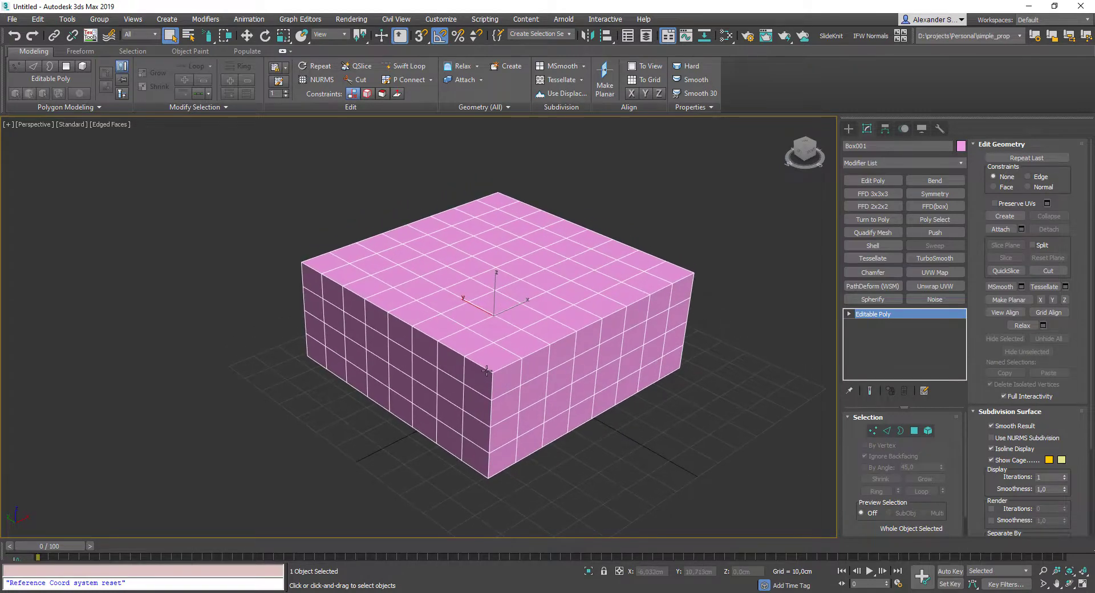
key(4)
mouse_move(492, 371)
mouse_down()
mouse_move(461, 371)
mouse_move(557, 347)
mouse_move(515, 373)
mouse_up()
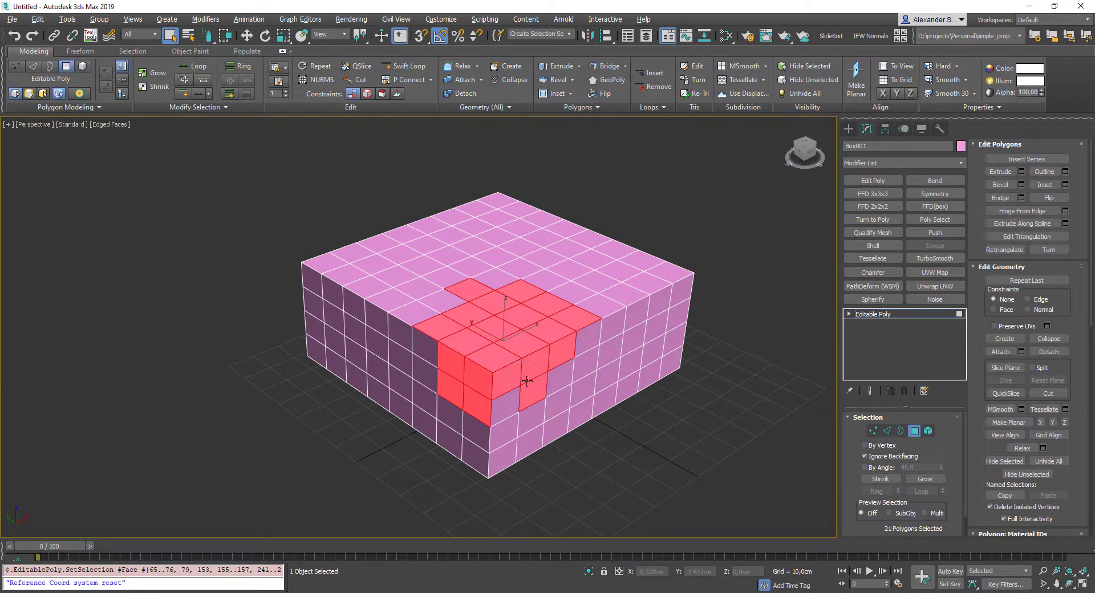
key(alt+h)
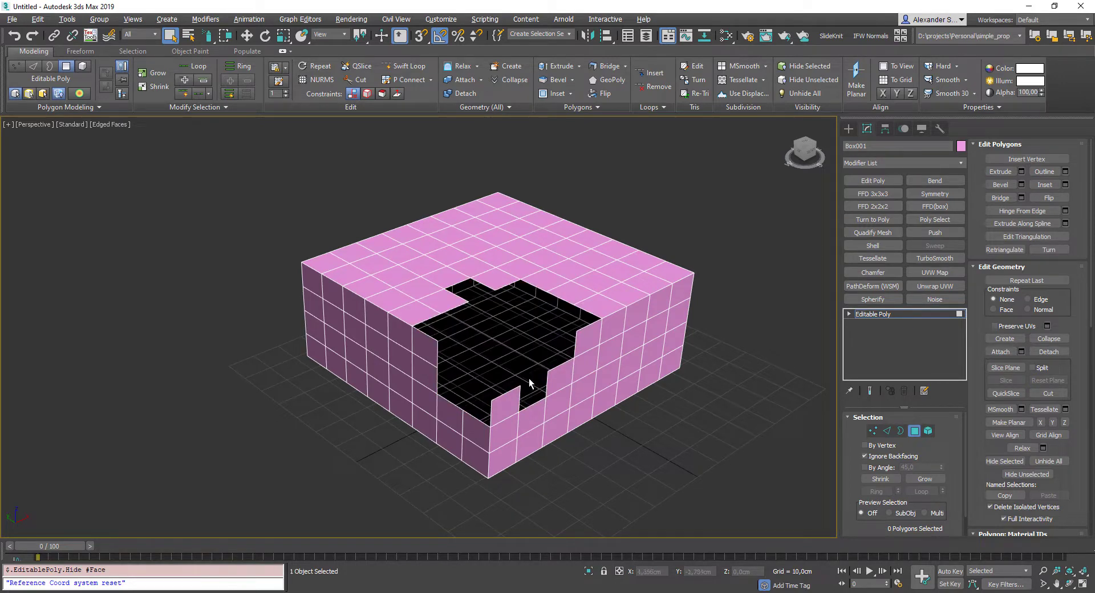
key(alt+u)
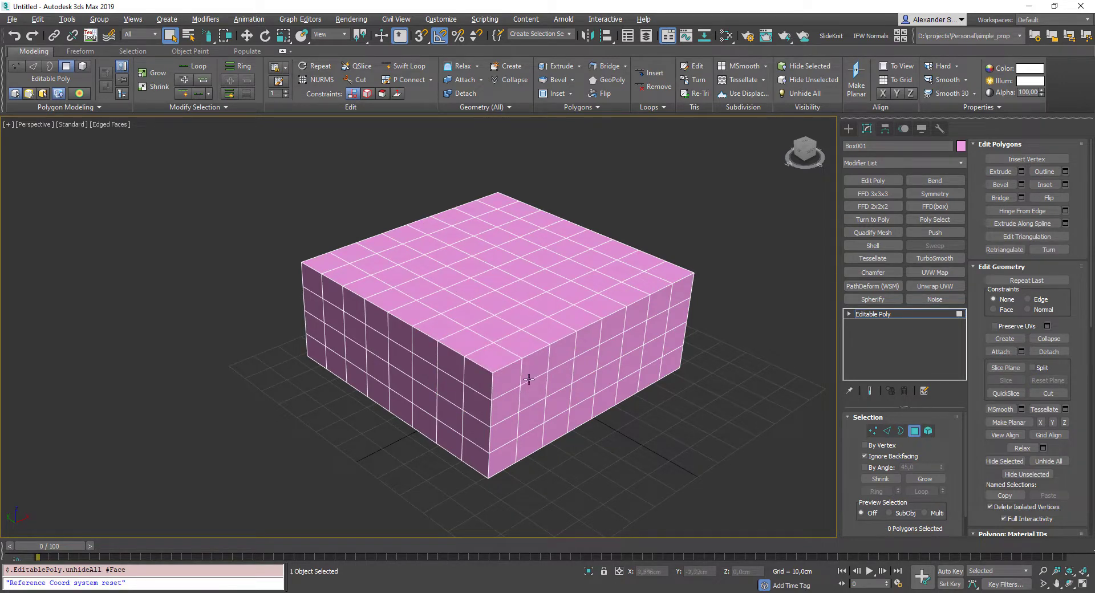
Step: Paint-select a patch of polygons at the near top corner, hide the unselected ones, unhide all and clear the selection
click(481, 359)
drag(481, 359, 450, 360)
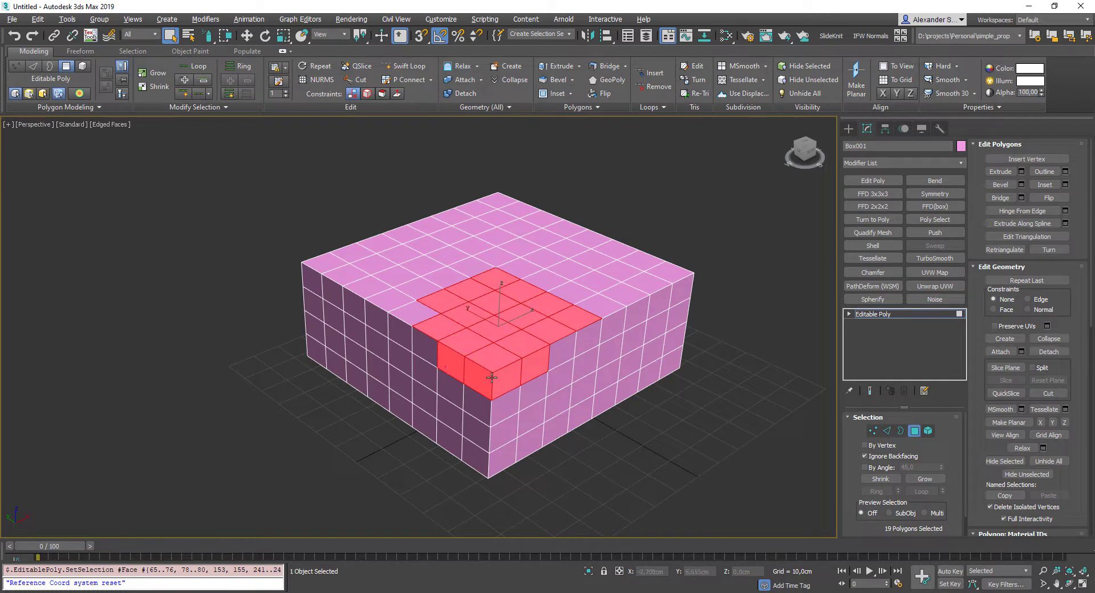
key(alt+i)
key(alt+u)
click(697, 237)
Step: Select four separate polygons forming a rectangle's corners on the box's top face, then clear the selection
alt+middle_drag(520, 238, 540, 262)
click(533, 234)
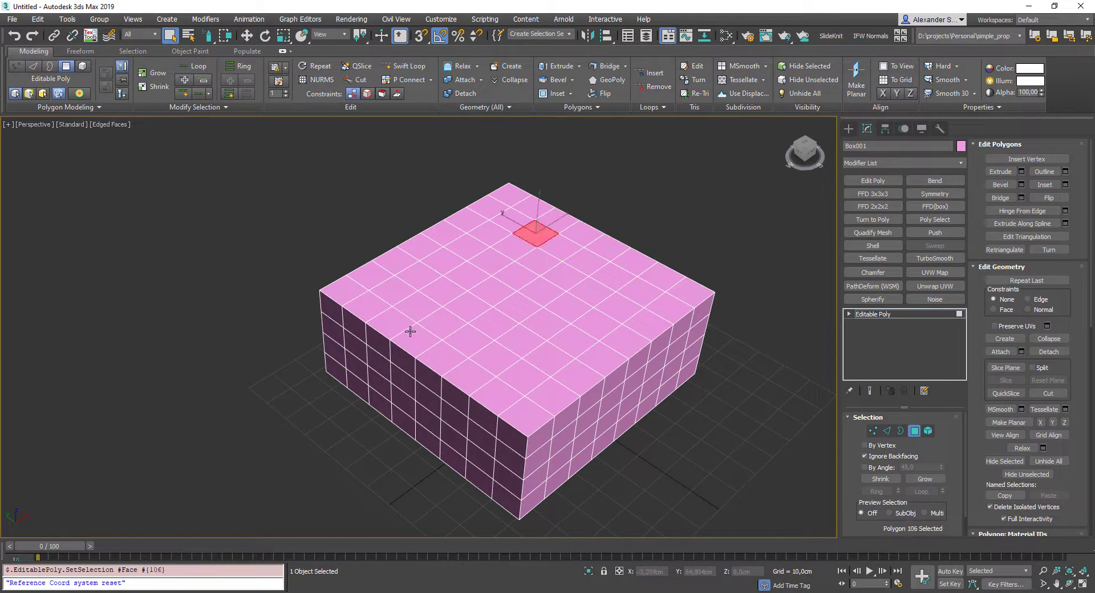
ctrl+click(423, 305)
ctrl+click(520, 375)
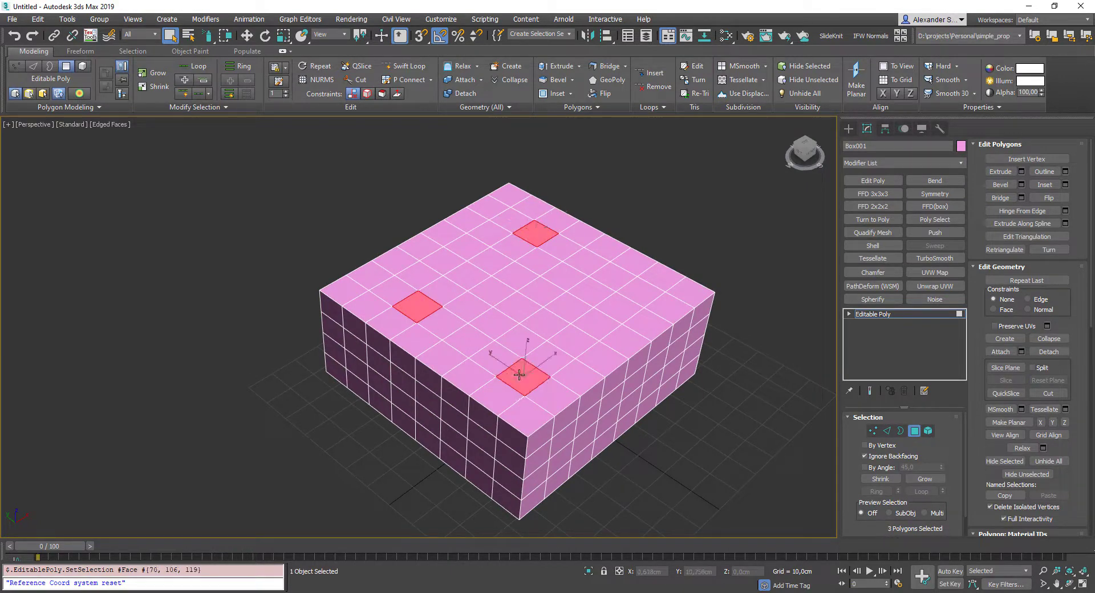
ctrl+click(636, 294)
click(637, 207)
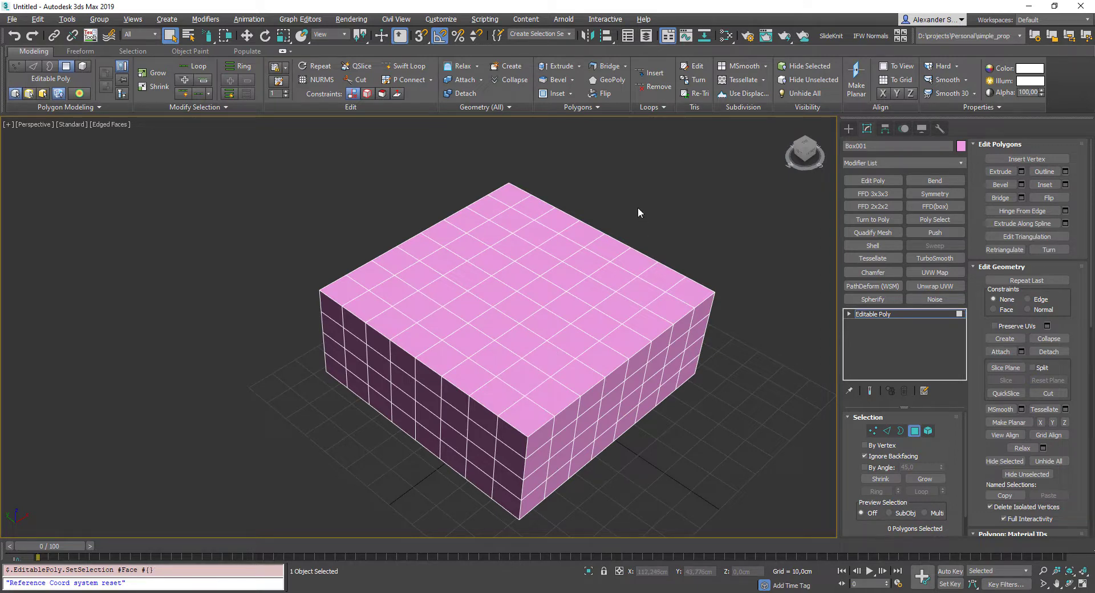
Step: Turn on Step Mode and select a rectangular outline of polygons on the top face from its corner polygons
key(alt+minus)
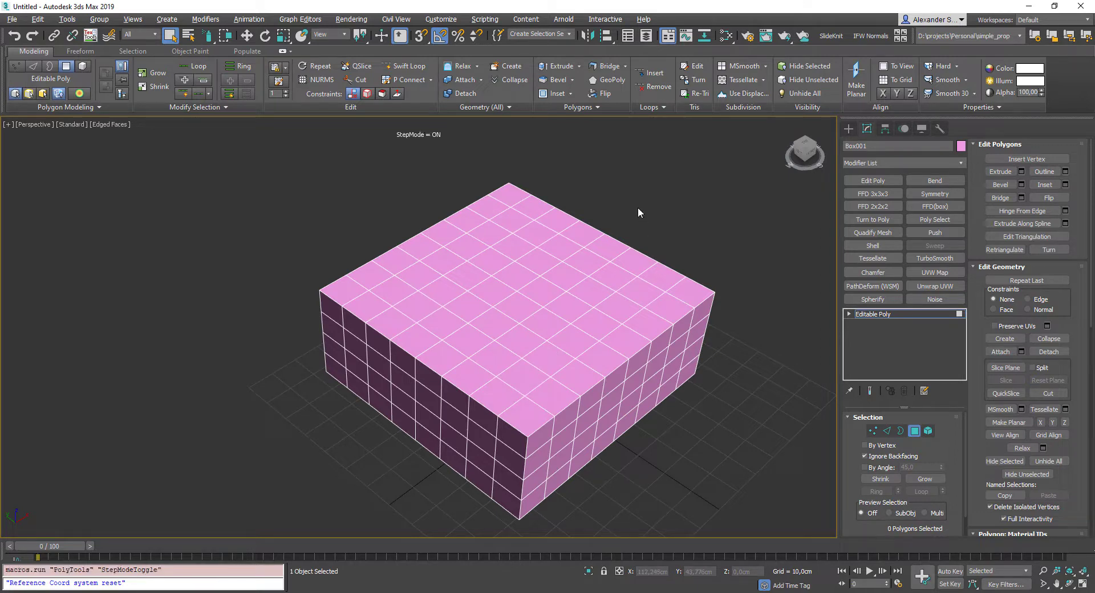
click(535, 236)
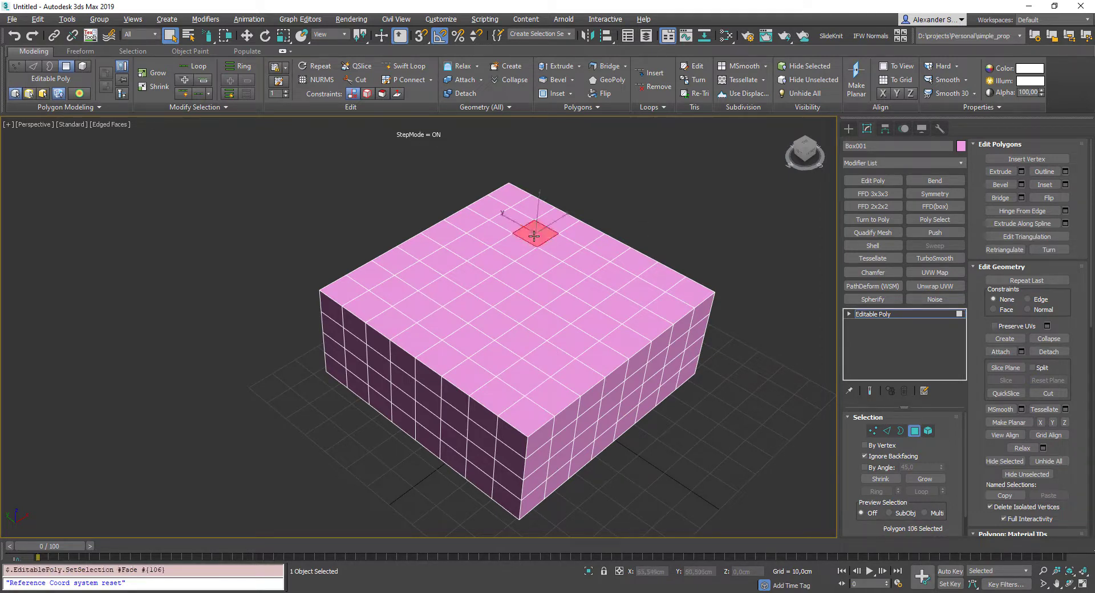
ctrl+click(428, 311)
ctrl+click(515, 369)
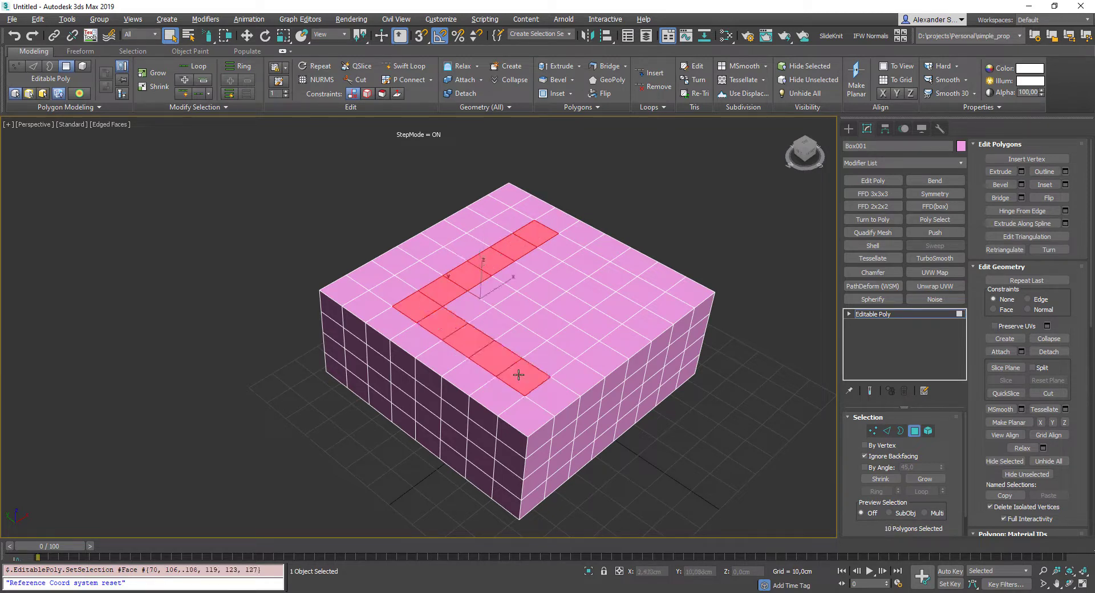
ctrl+click(638, 297)
ctrl+click(556, 251)
Step: Fill the rectangle's interior by adding stepped polygon selections, then clear the selection
ctrl+click(478, 306)
ctrl+click(522, 337)
ctrl+click(589, 297)
ctrl+click(559, 276)
ctrl+click(508, 303)
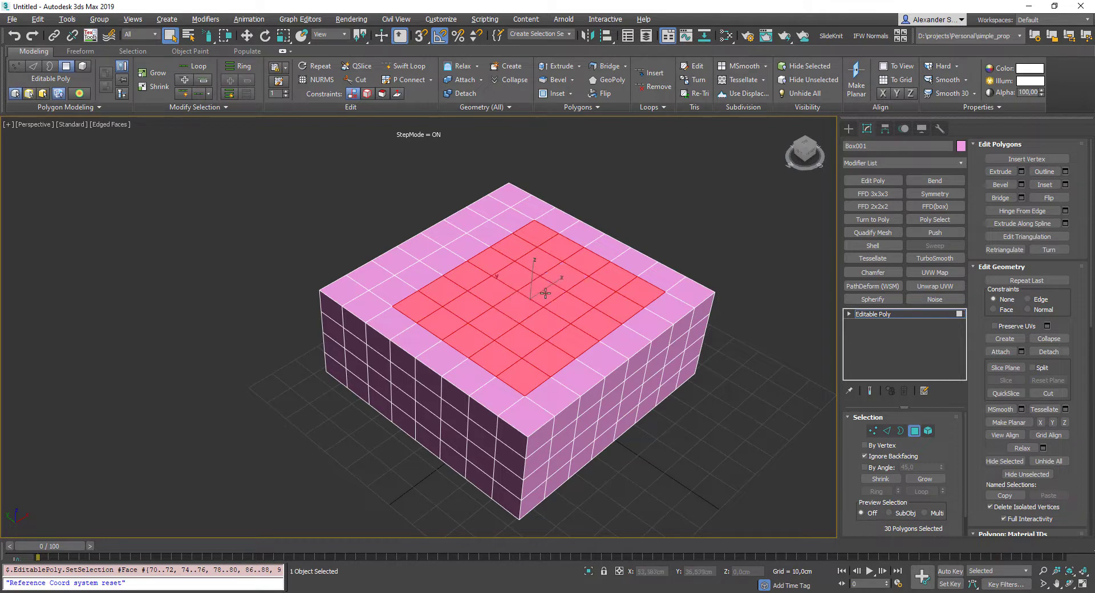
click(683, 228)
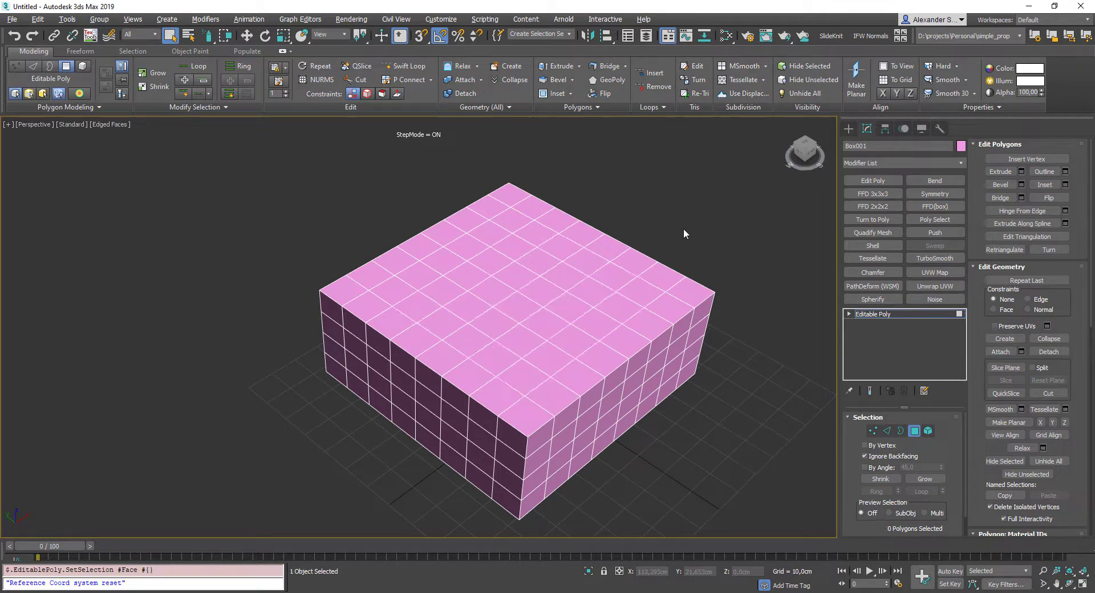
Step: Start Point To Point Selection and trace a rectangular outline of polygons on the top face
click(534, 233)
key(alt+p)
click(421, 305)
click(521, 375)
click(635, 293)
click(557, 249)
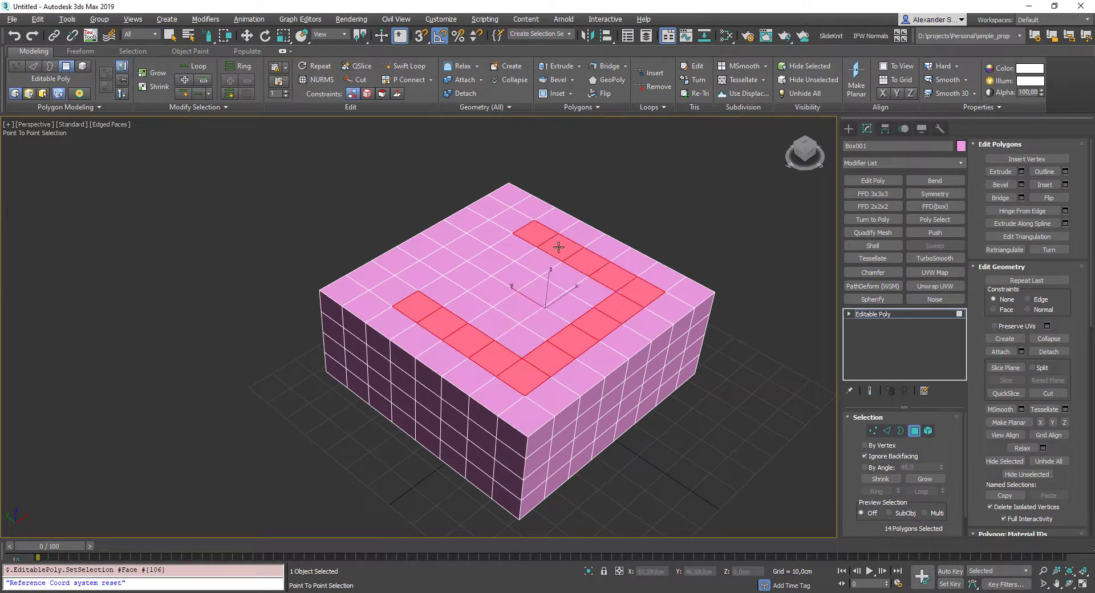
click(494, 262)
click(443, 285)
Step: Continue the point-to-point selection inward to fill the rectangle, then end the mode and clear the selection
click(516, 342)
click(593, 285)
click(525, 244)
click(489, 264)
click(525, 295)
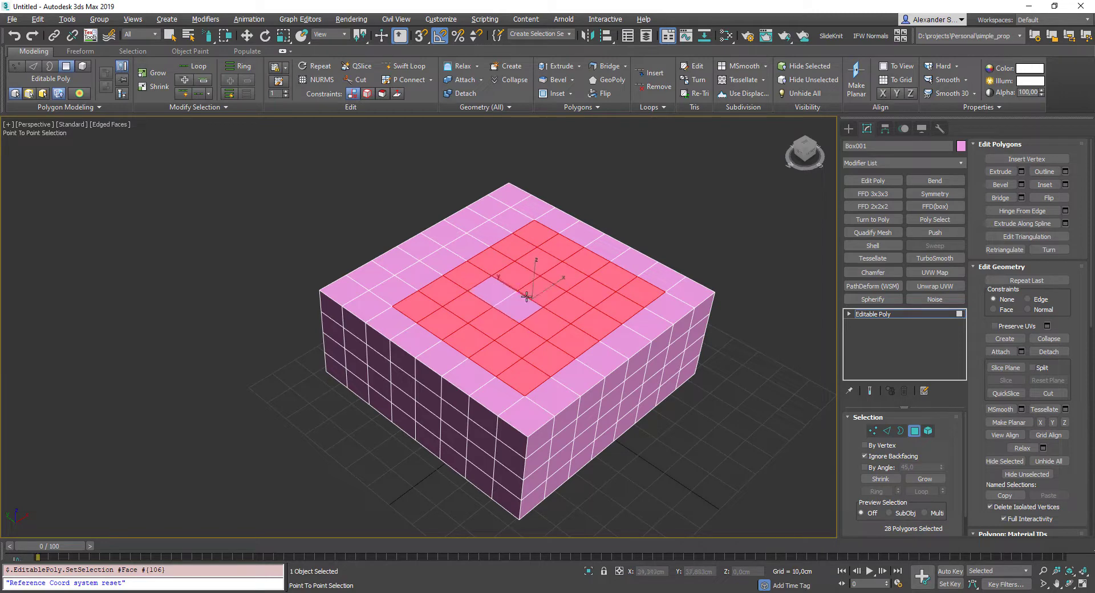
click(517, 311)
right_click(518, 312)
click(666, 263)
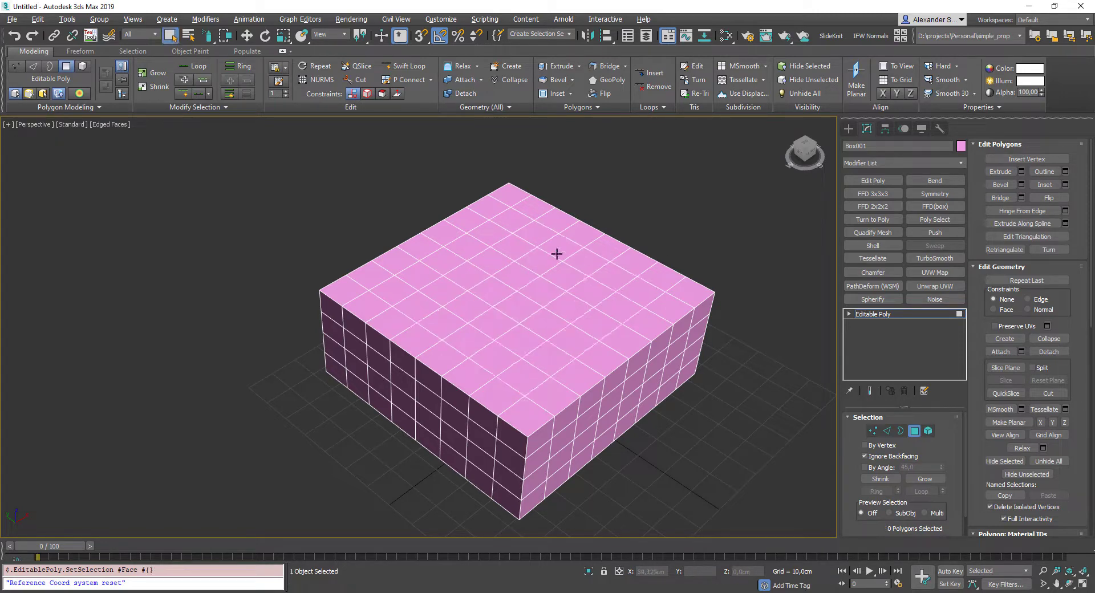
Step: Select a top-face polygon and extend it to polygon loops running in different directions around the box
click(509, 249)
shift+click(490, 236)
shift+click(435, 276)
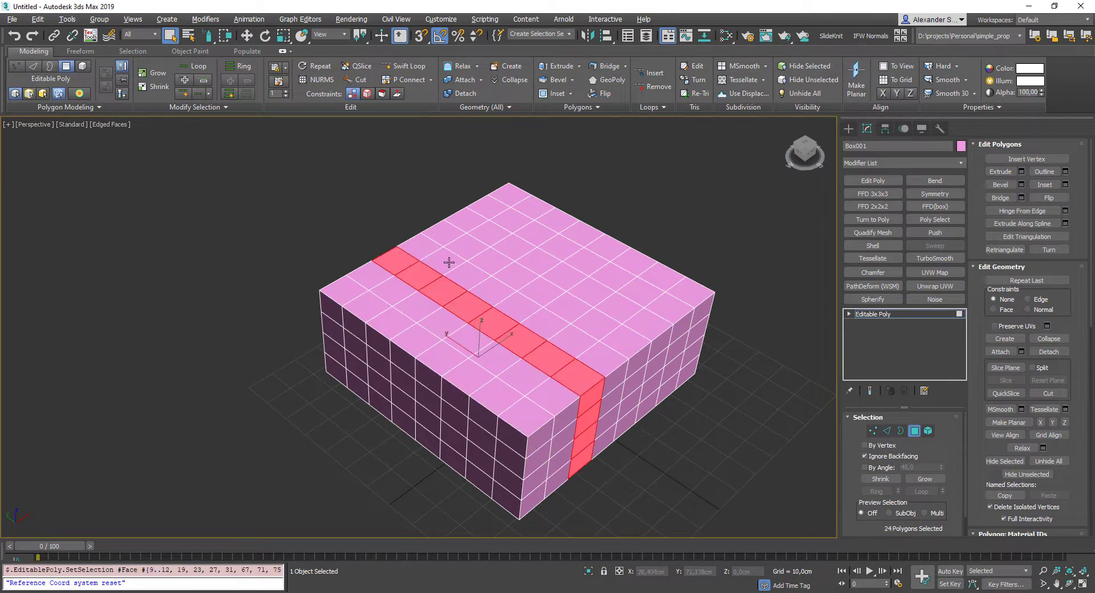
shift+click(461, 248)
Step: Switch to edge selection, pick an edge on the box's top face and extend the selection from it
key(2)
click(460, 298)
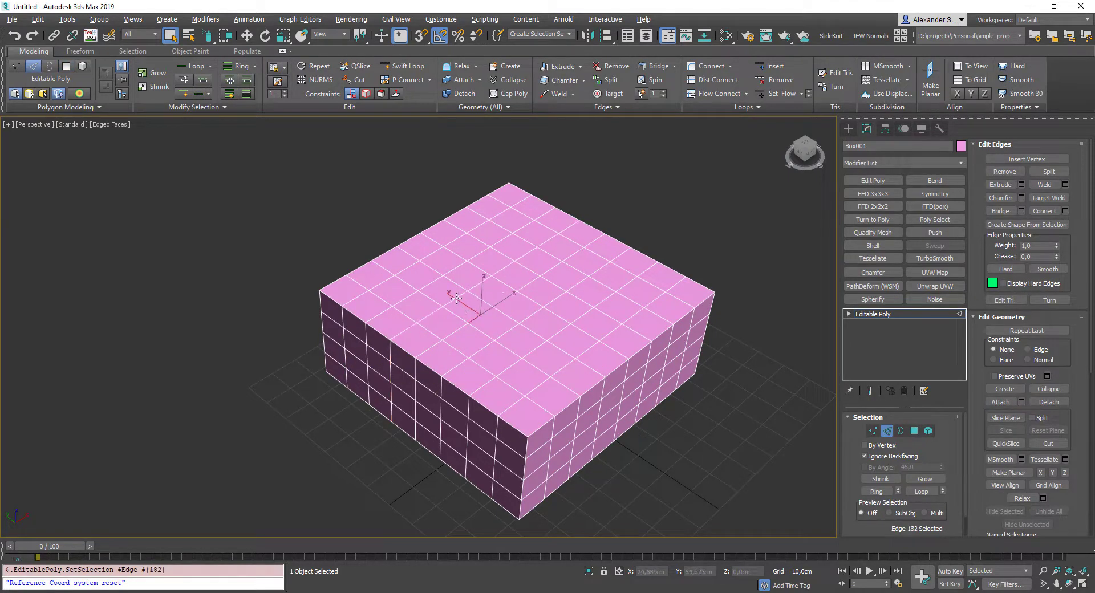
shift+click(455, 297)
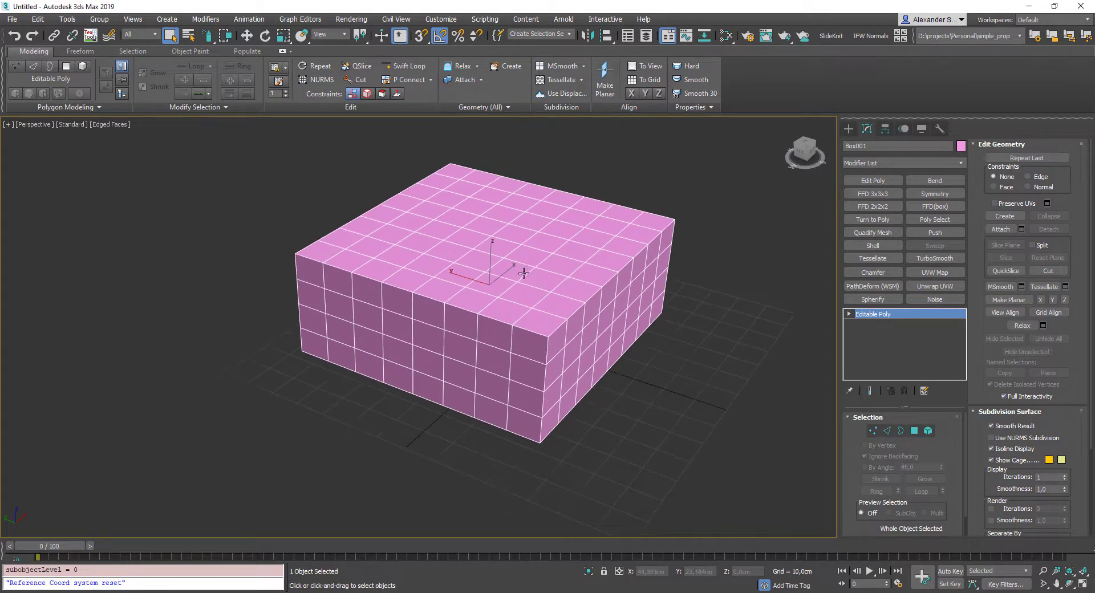
Step: Rotate the box 55° about X and -55° about Z, and set the Rotate tool to the Local coordinate system
key(e)
drag(503, 261, 461, 302)
alt+middle_drag(439, 337, 548, 402)
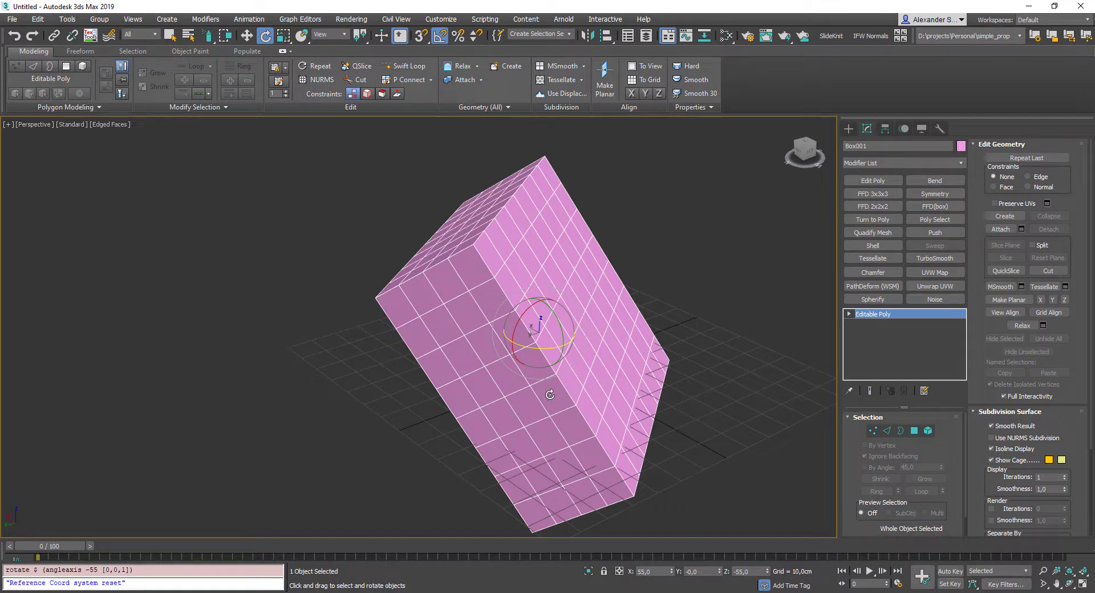
key(alt+l)
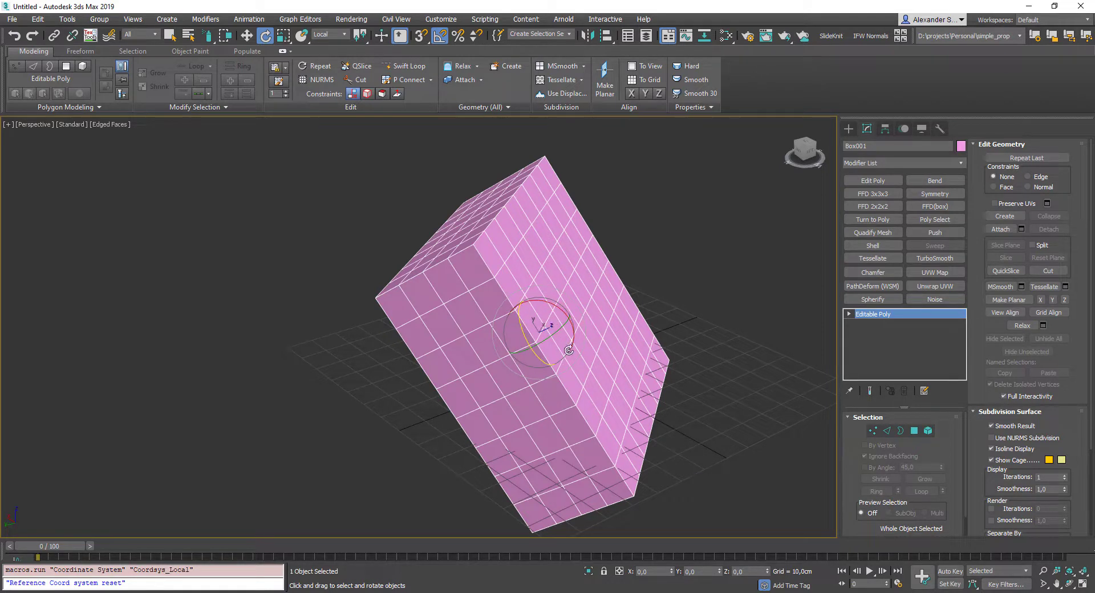
Step: Move the box about 11.2 cm along its local Y and 1.7 cm along its local X, then restore View coordinates
key(w)
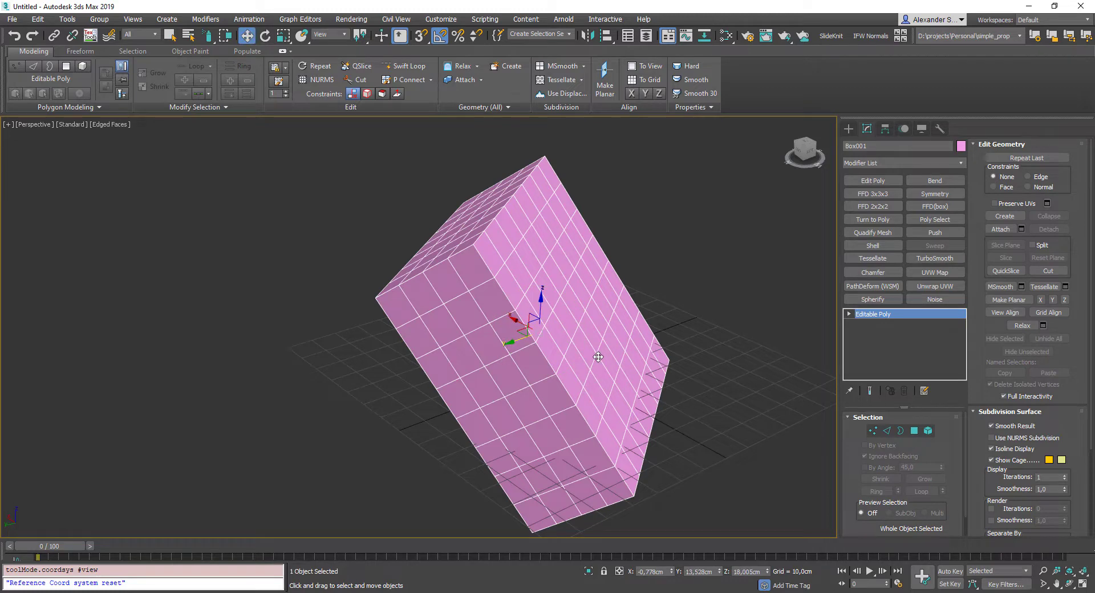
key(alt+l)
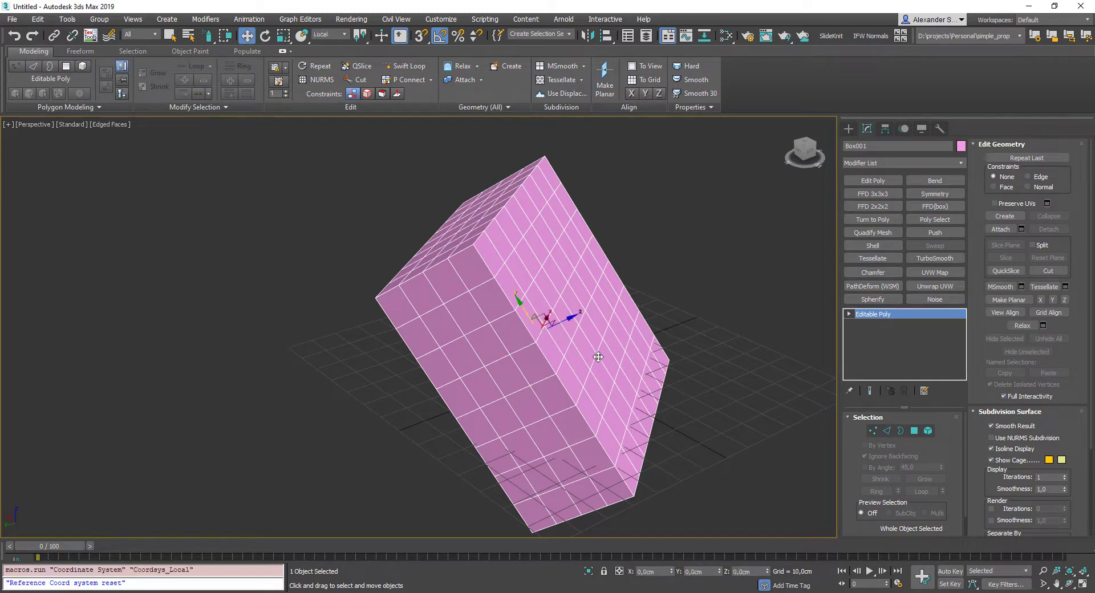
drag(523, 312, 505, 289)
alt+middle_drag(505, 290, 506, 301)
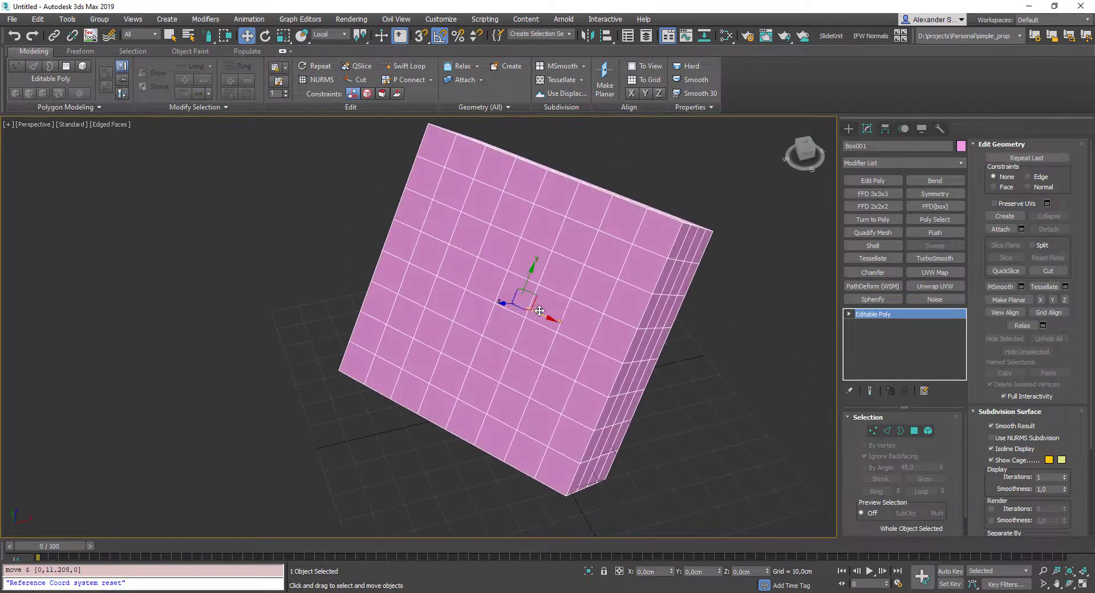
drag(544, 315, 544, 306)
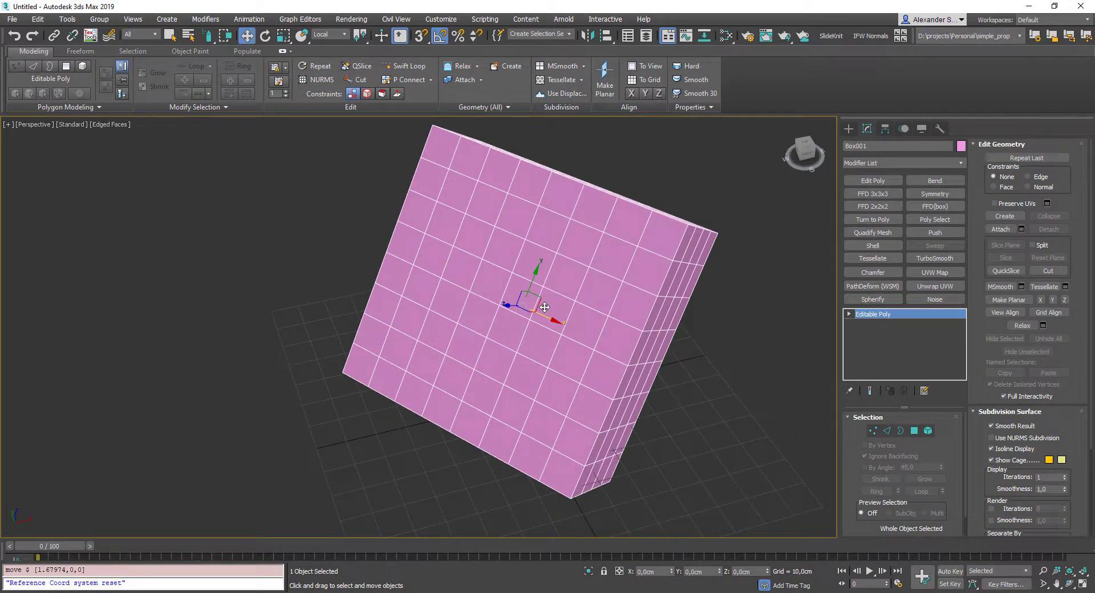
key(alt+v)
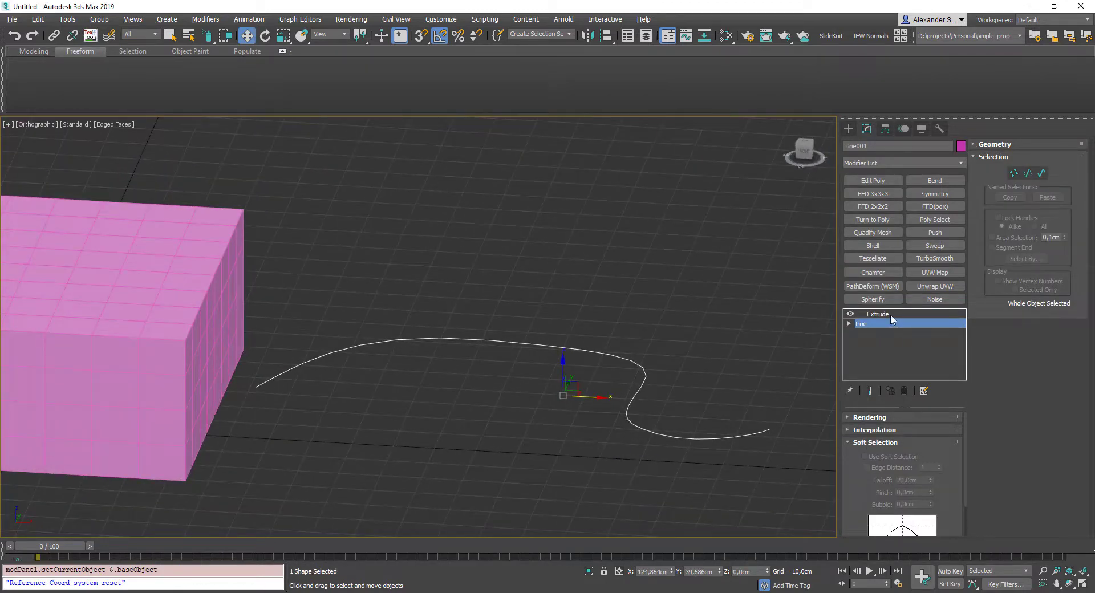
Step: Add a TurboSmooth modifier above the curved wall's Extrude, and show the end result while the Line level is active
click(890, 314)
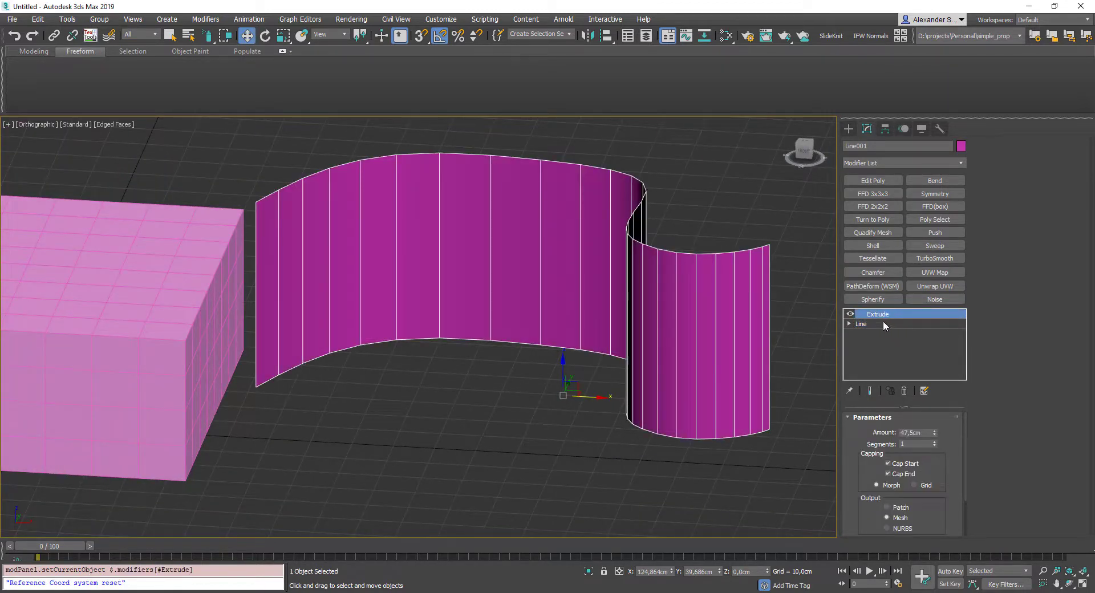
alt+middle_drag(695, 311, 724, 321)
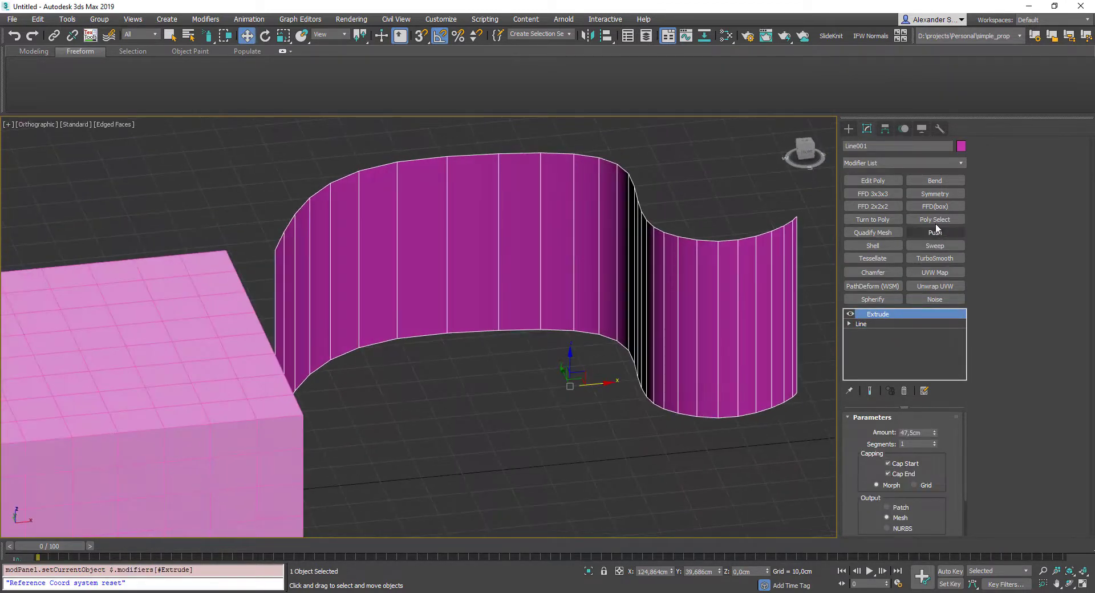
click(950, 260)
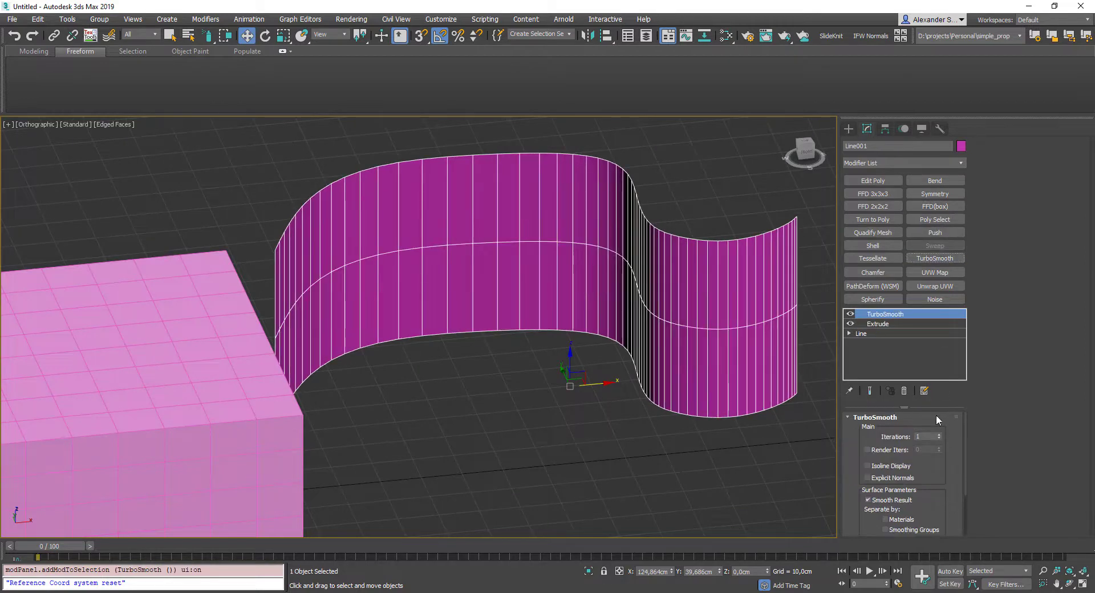
click(880, 329)
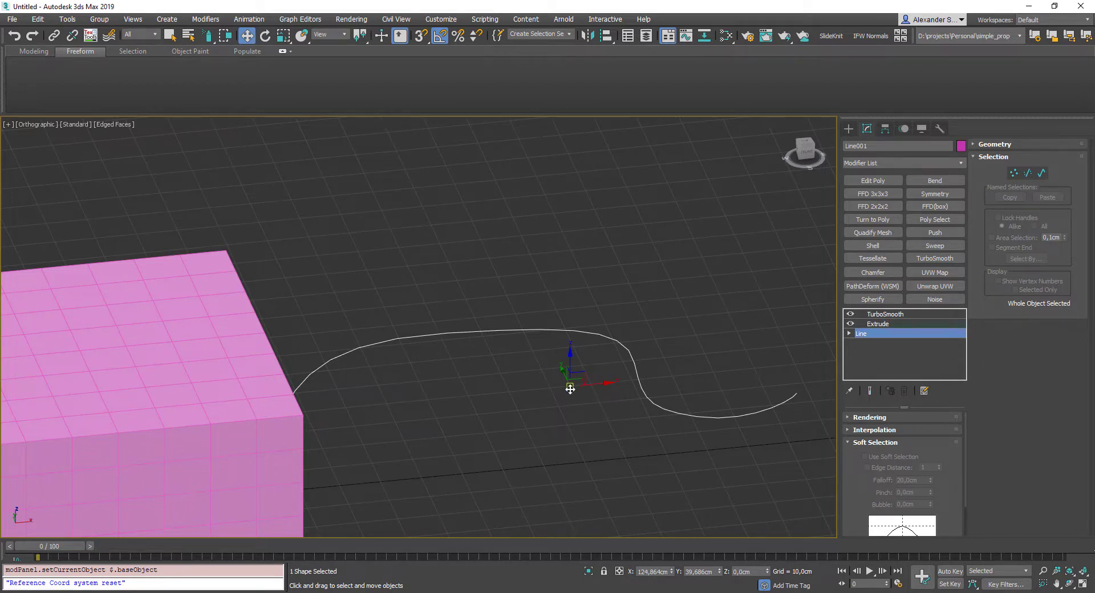
key(ctrl+e)
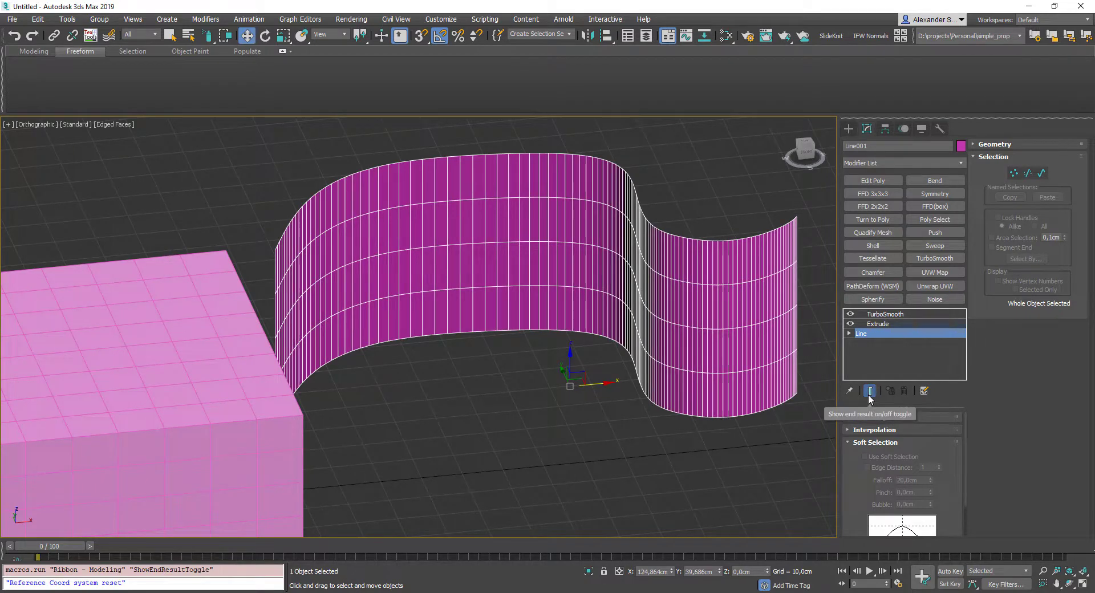
Step: Insert an Edit Poly modifier between the wall's Extrude and TurboSmooth, and switch it to edge selection
click(898, 325)
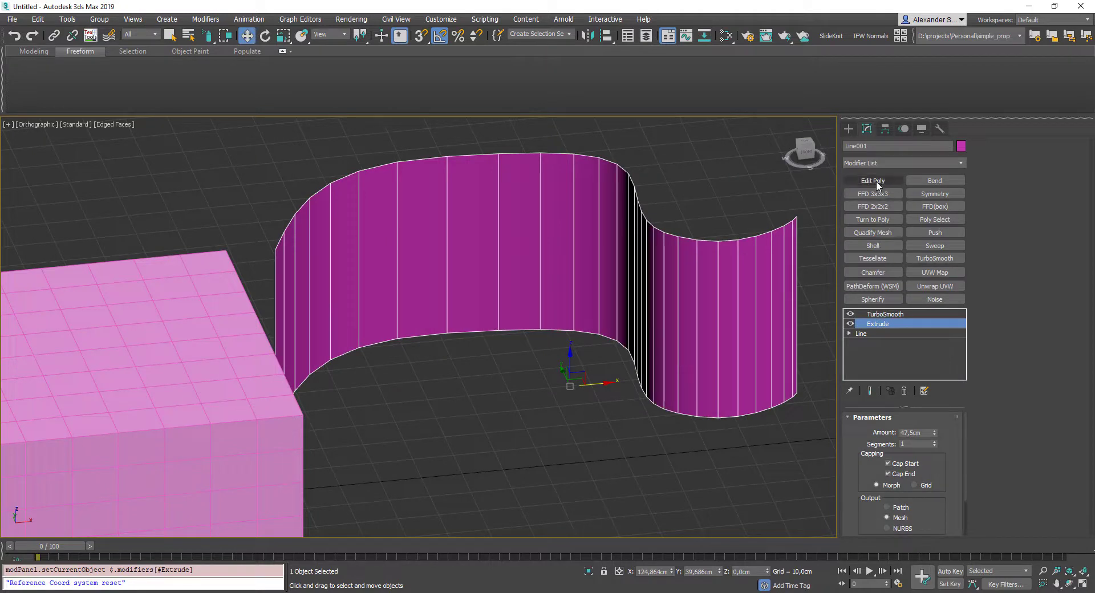
click(872, 180)
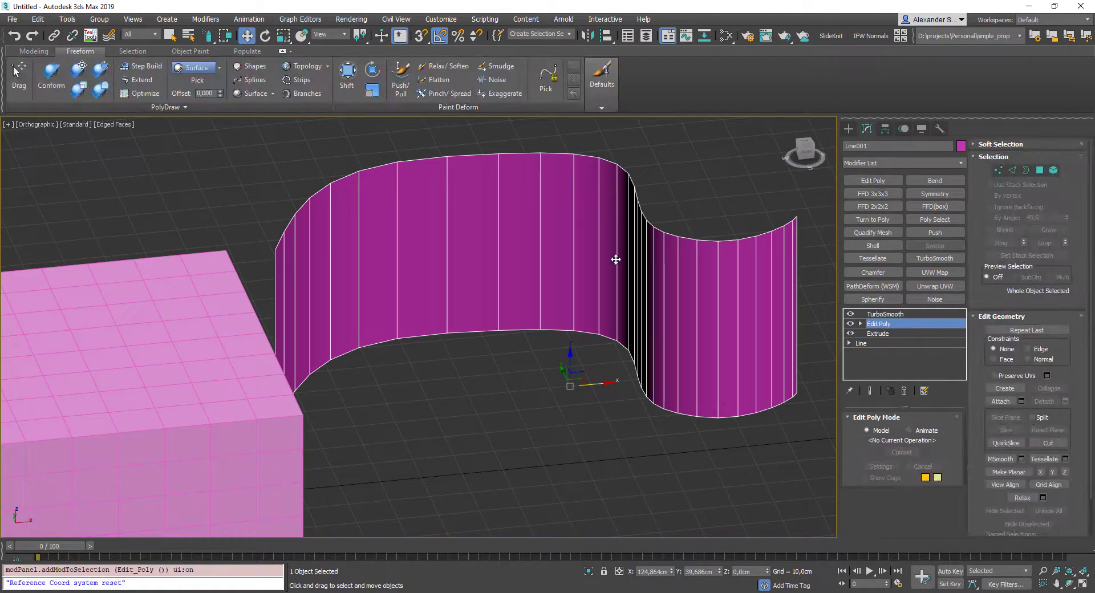
key(t)
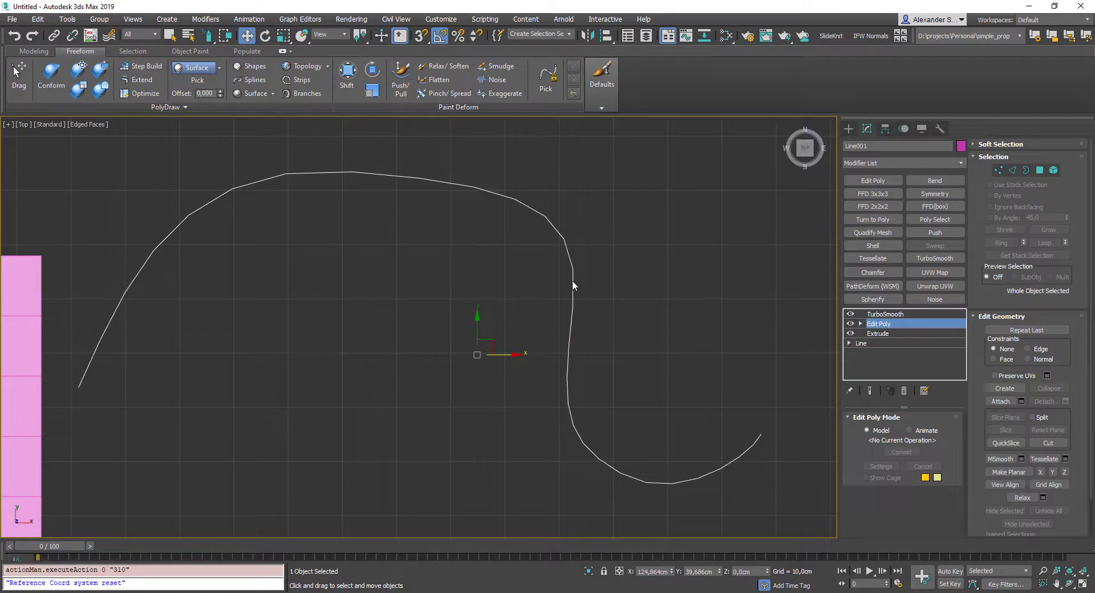
alt+middle_drag(452, 285, 410, 252)
key(2)
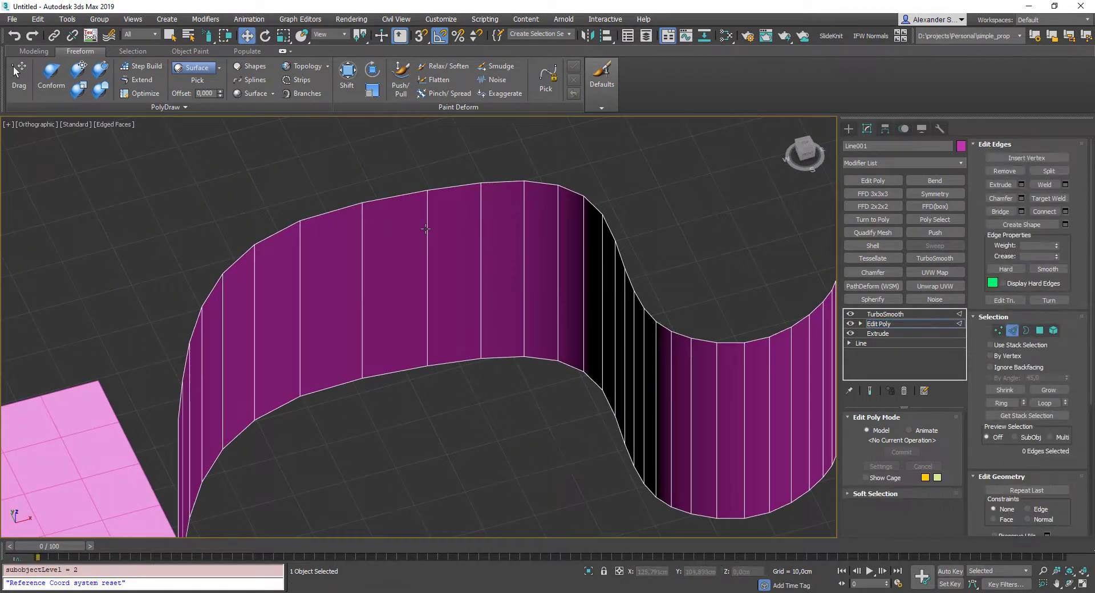
Step: Apply Set Flow one by one to four neighbouring vertical edges of the curved wall, then check the curve from the top
click(427, 228)
alt+middle_drag(310, 313, 446, 311)
key(shift+f)
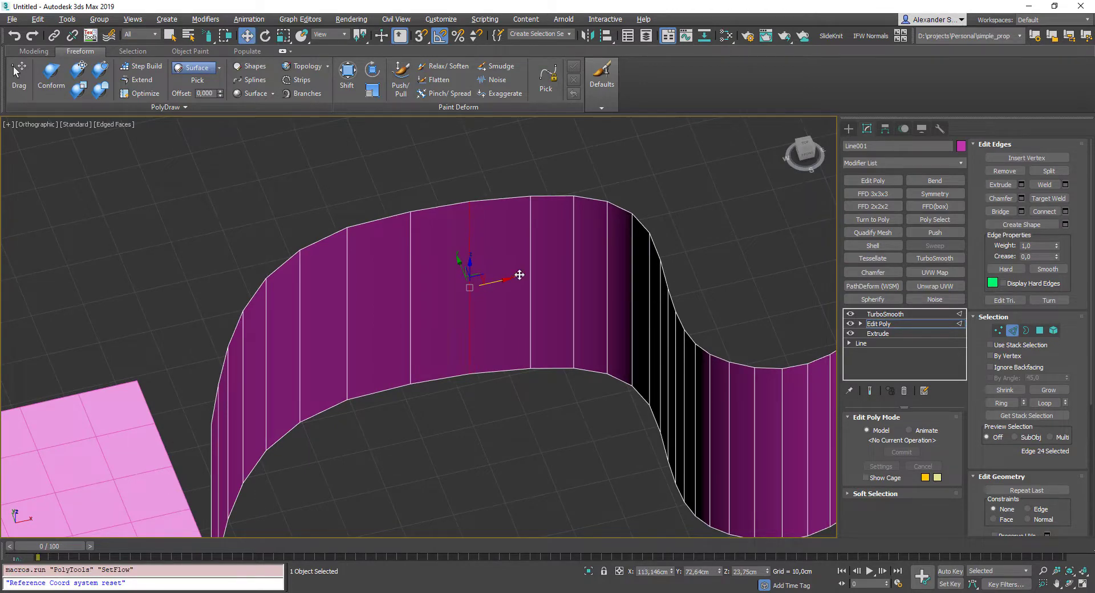
click(530, 234)
key(alt+f)
click(576, 221)
key(alt+f)
click(608, 228)
key(alt+f)
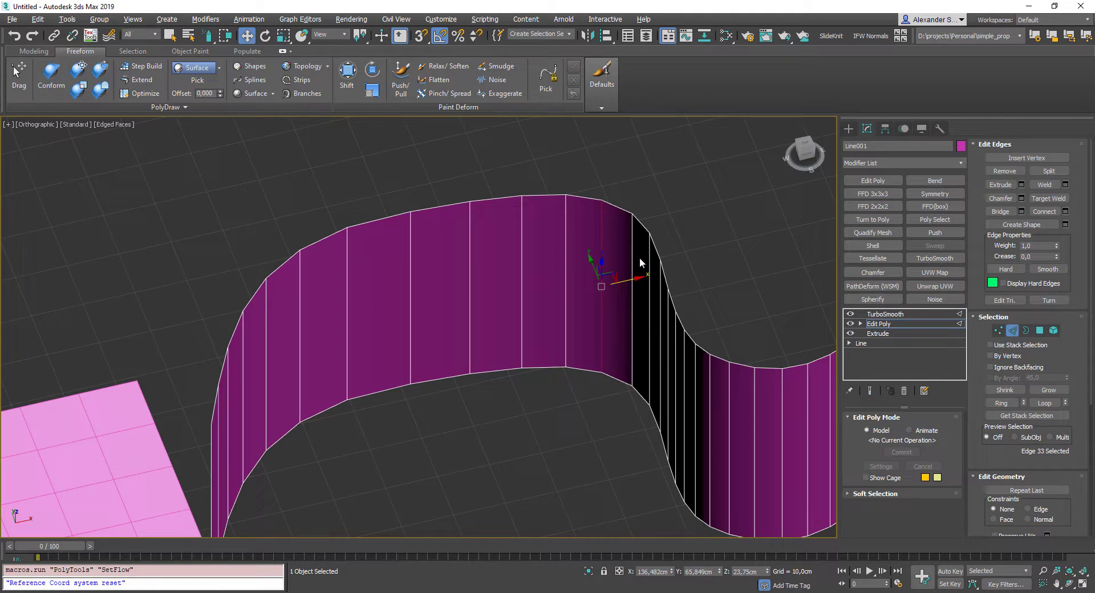
key(t)
key(z)
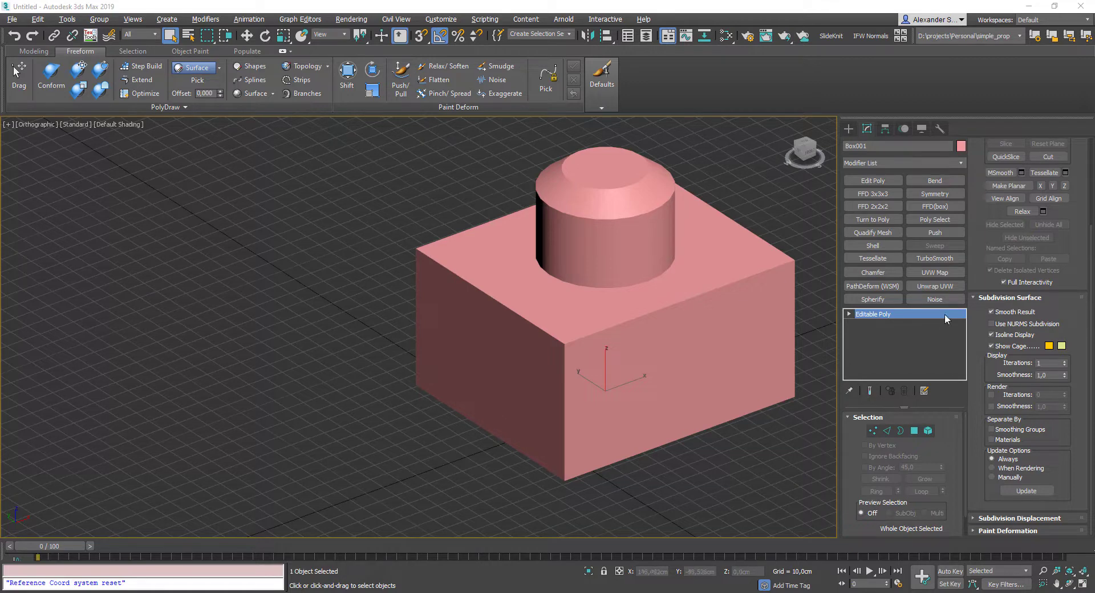
Step: Add an Unwrap UVW modifier to the box with the cylindrical knob and open its UV editor
click(948, 287)
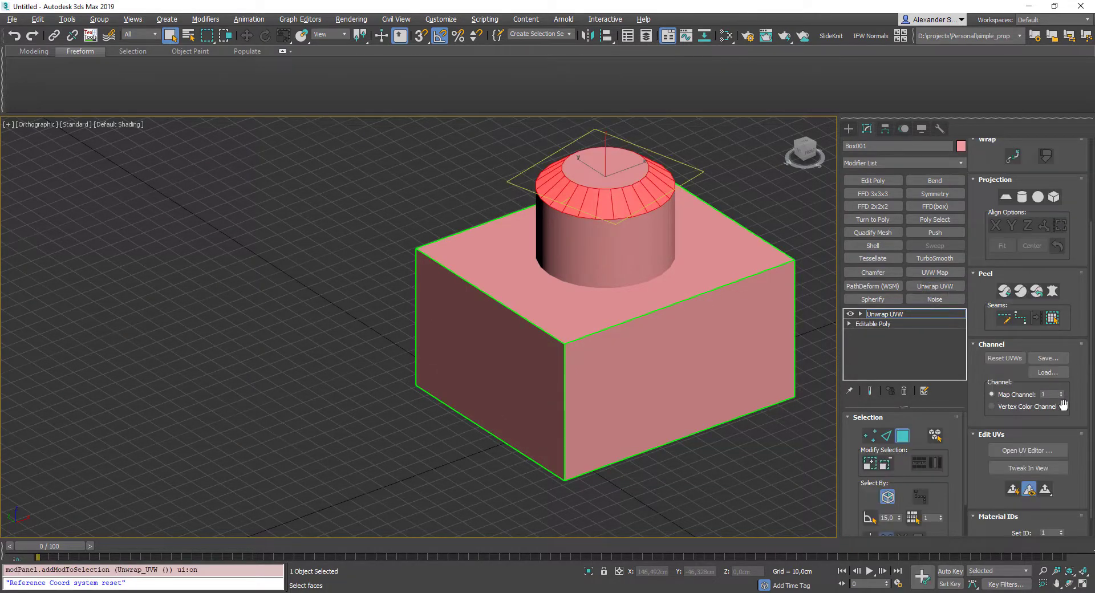
click(1033, 452)
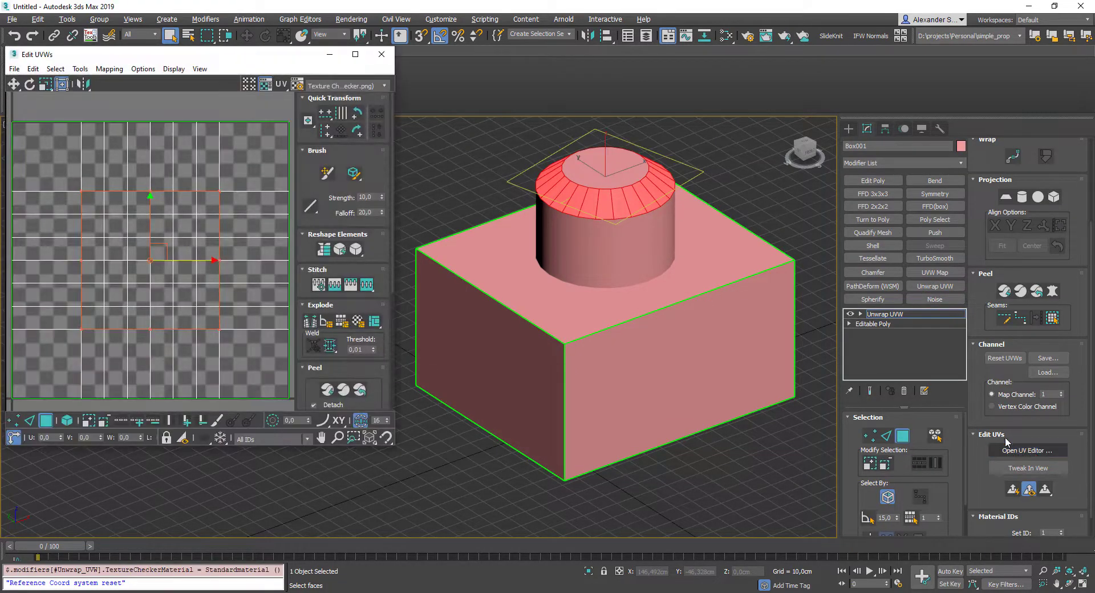
Step: Quick Planar Map the knob's circular top face and move its UV island about -1.09 in U and 0.48 in V
click(627, 176)
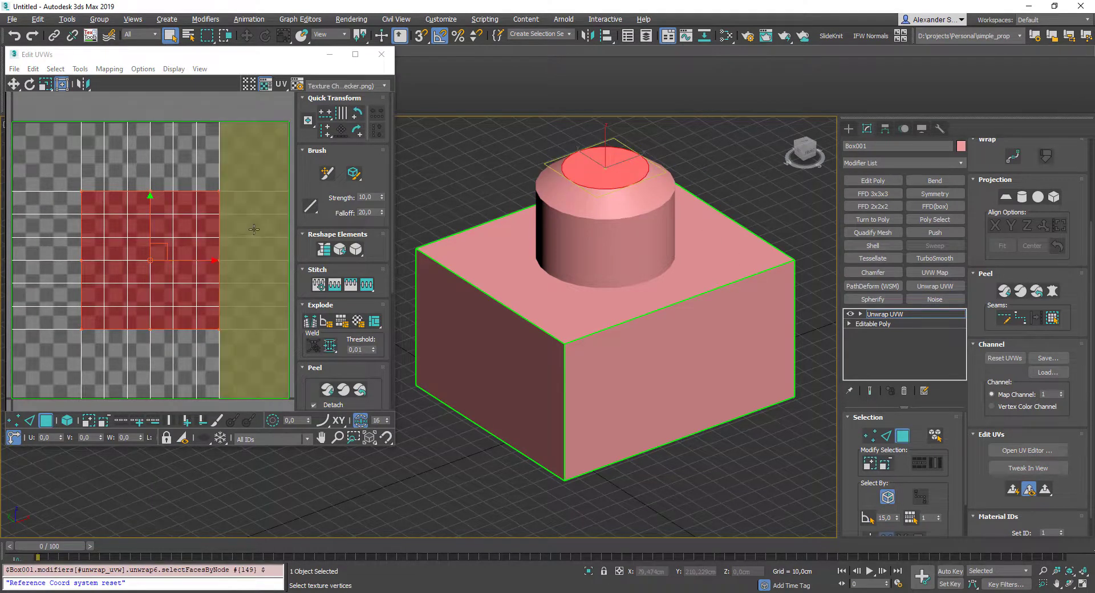
scroll(251, 230, down, 3)
middle_drag(252, 231, 220, 247)
key(Return)
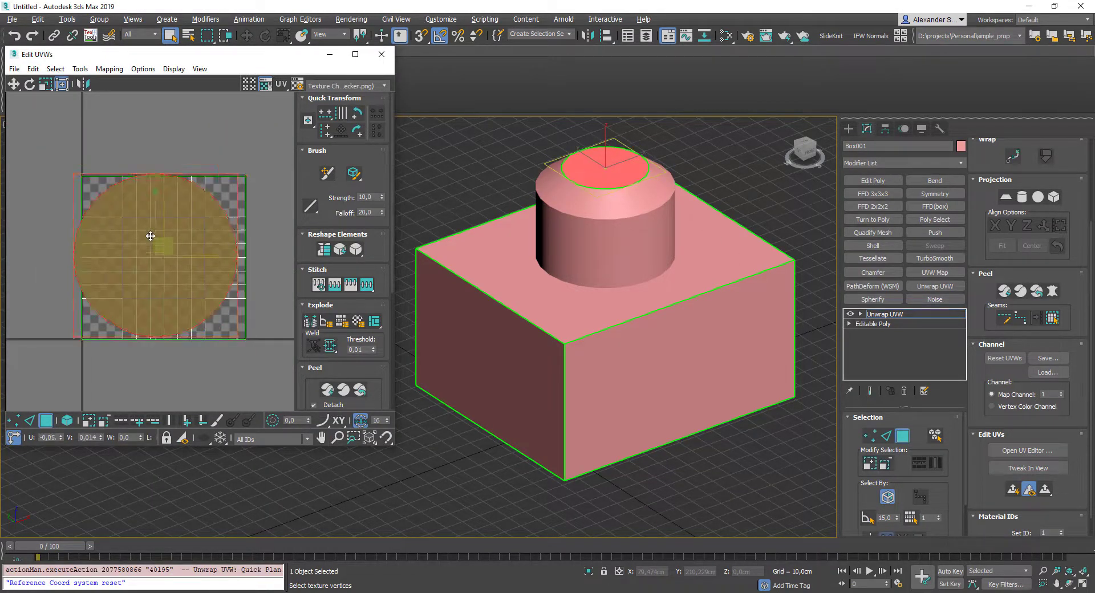
drag(174, 249, 2, 171)
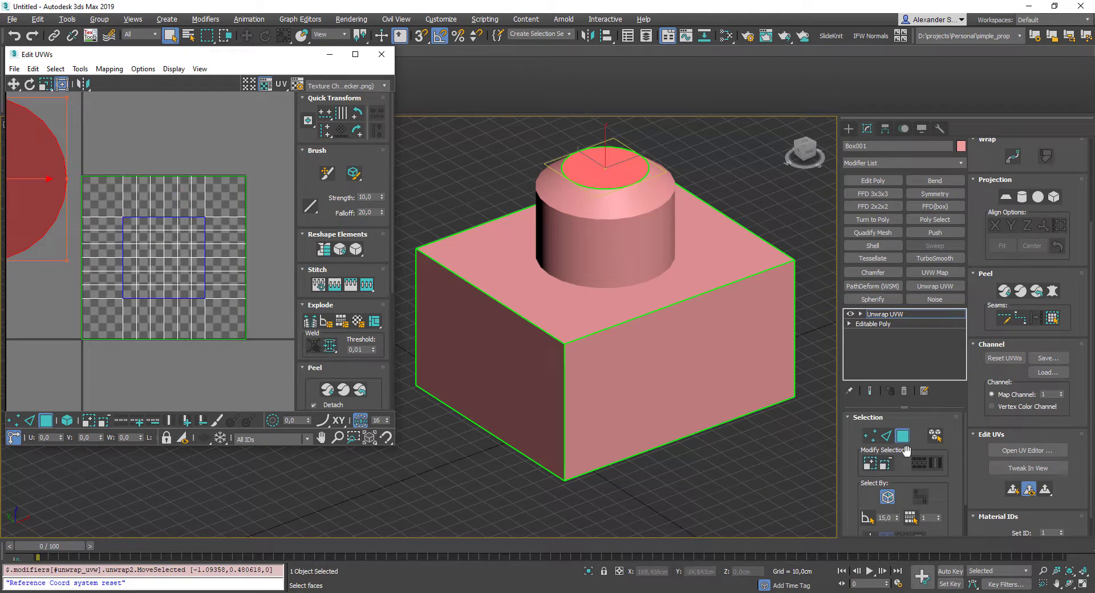
Step: Grow the selection to the knob's bevel ring, deselect the cap, Quick Planar Map the ring and move it outside the UV tile
click(870, 464)
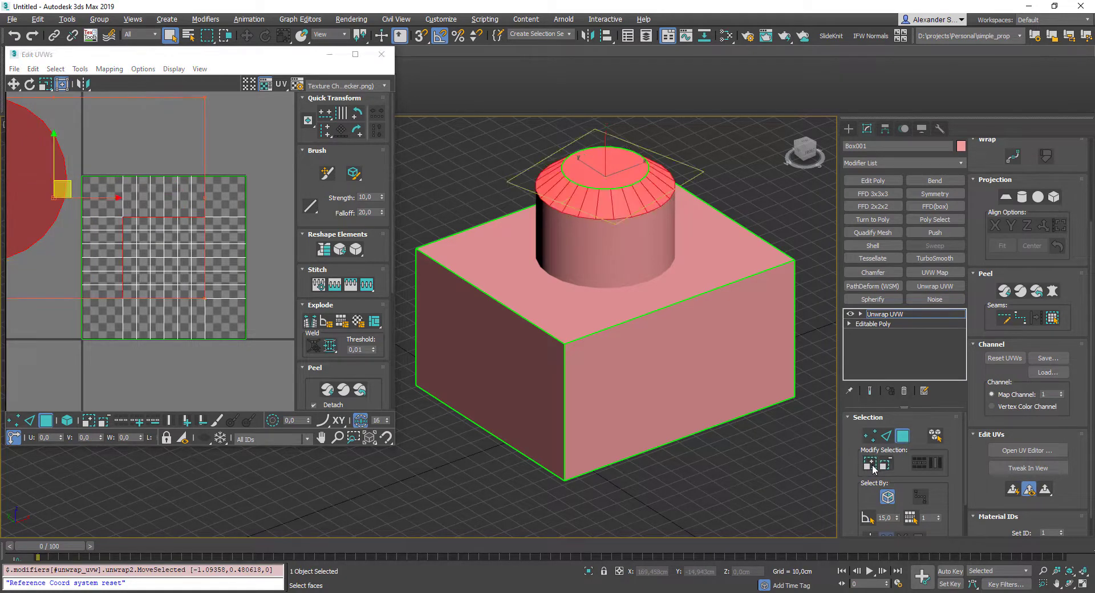
scroll(231, 285, down, 3)
middle_drag(198, 287, 207, 292)
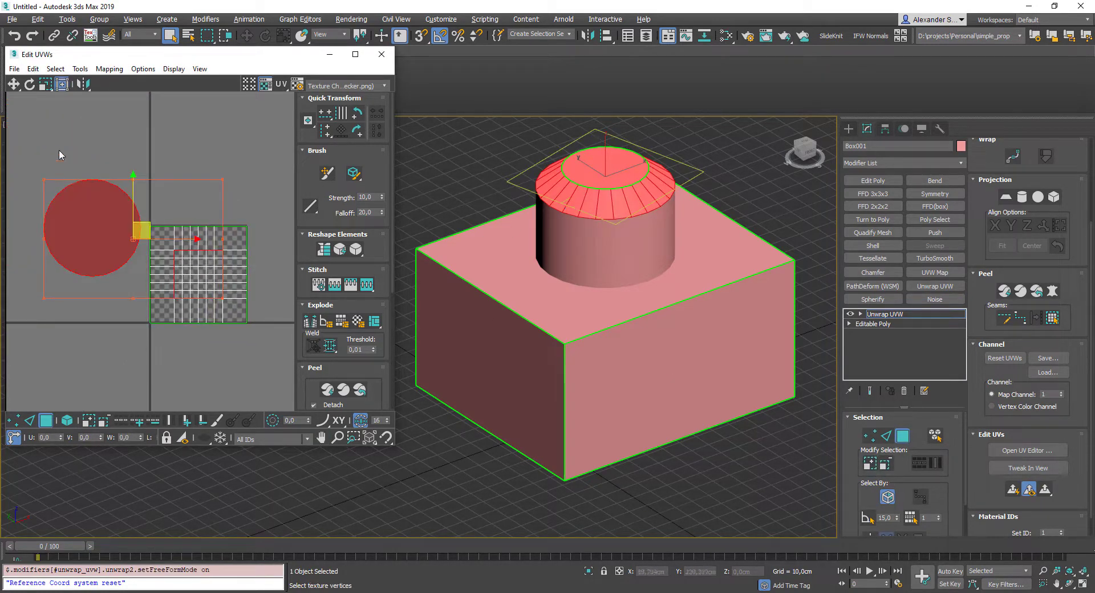
alt+drag(52, 138, 109, 272)
key(Return)
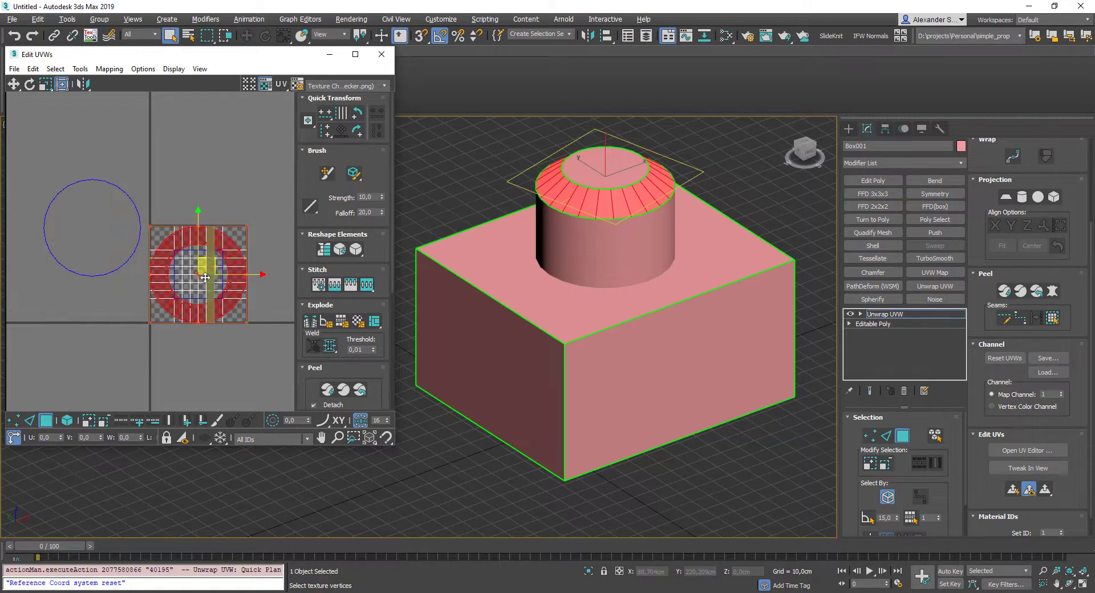
drag(189, 281, 55, 350)
Step: Clear the UV selection and apply Flatten Mapping with a polygon angle threshold of 45 and a spacing of 0.001
click(205, 186)
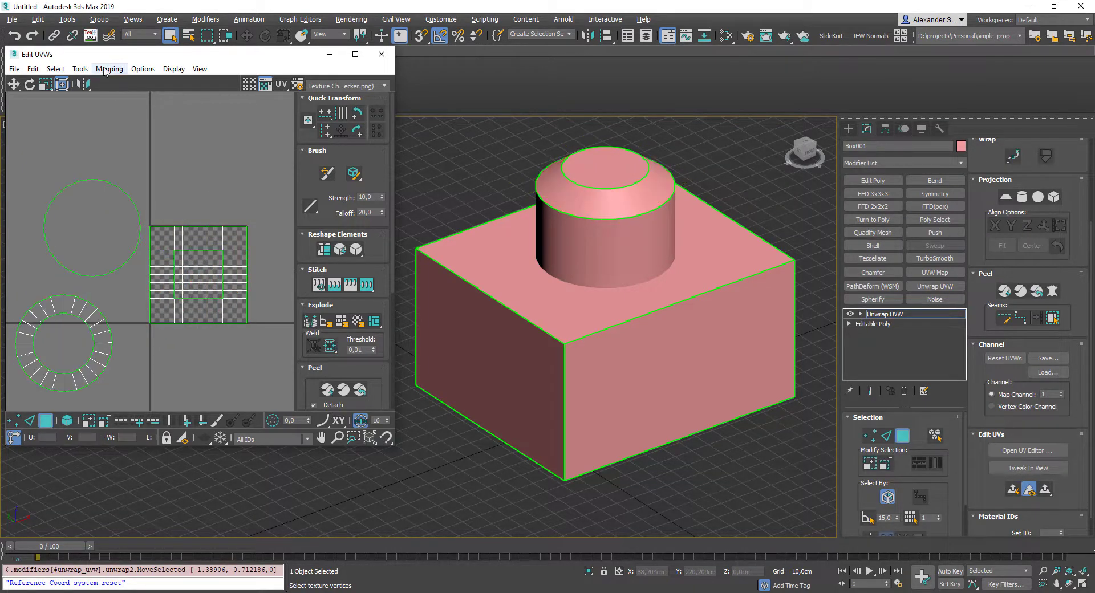
click(109, 69)
click(110, 82)
click(162, 91)
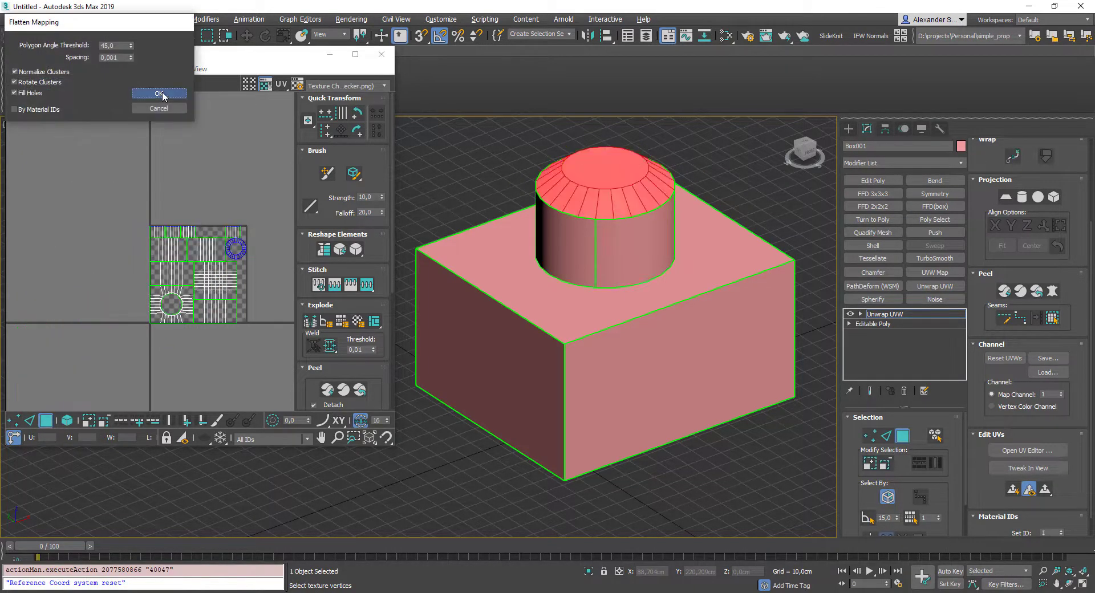
middle_drag(224, 285, 187, 260)
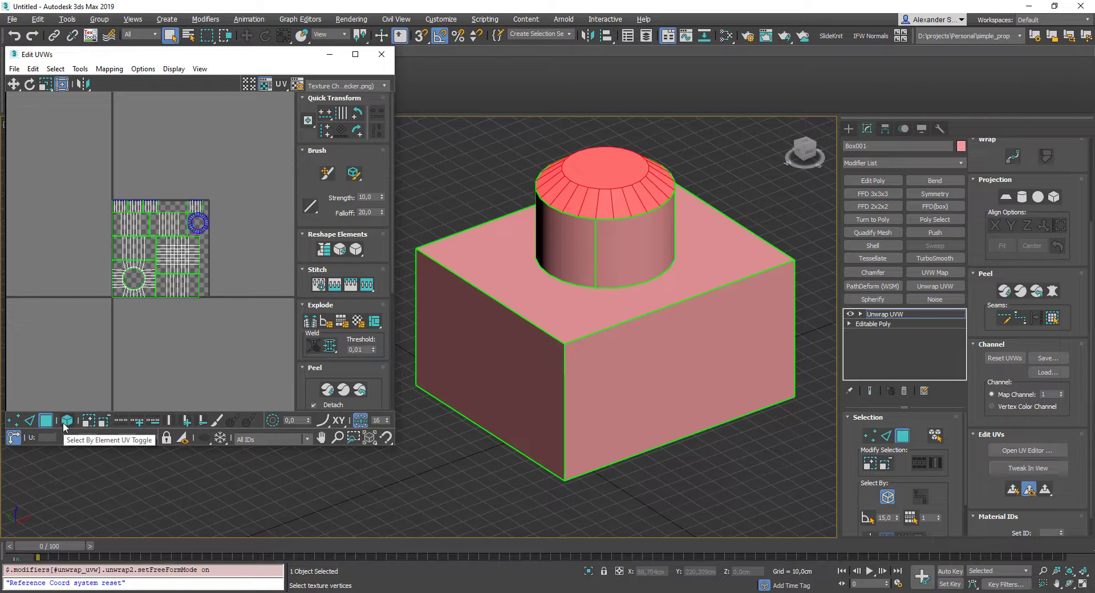
Step: Enable Select By Element UV, move two of the box's side-face islands above the UV tile, and clear the selection
key(5)
scroll(190, 245, up, 3)
click(169, 208)
drag(170, 207, 64, 138)
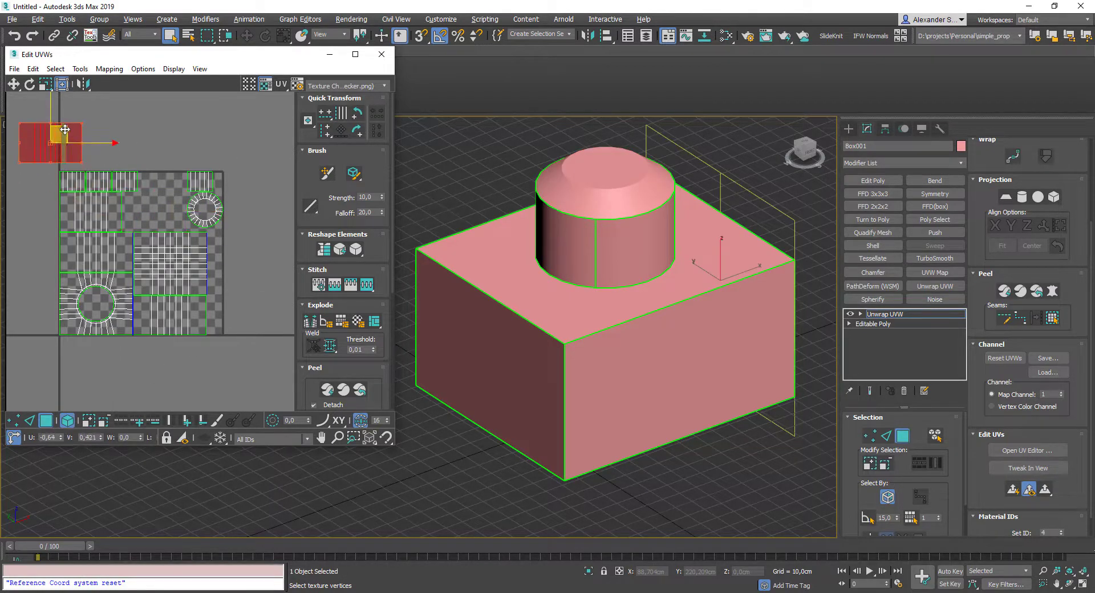
click(103, 201)
drag(103, 201, 175, 120)
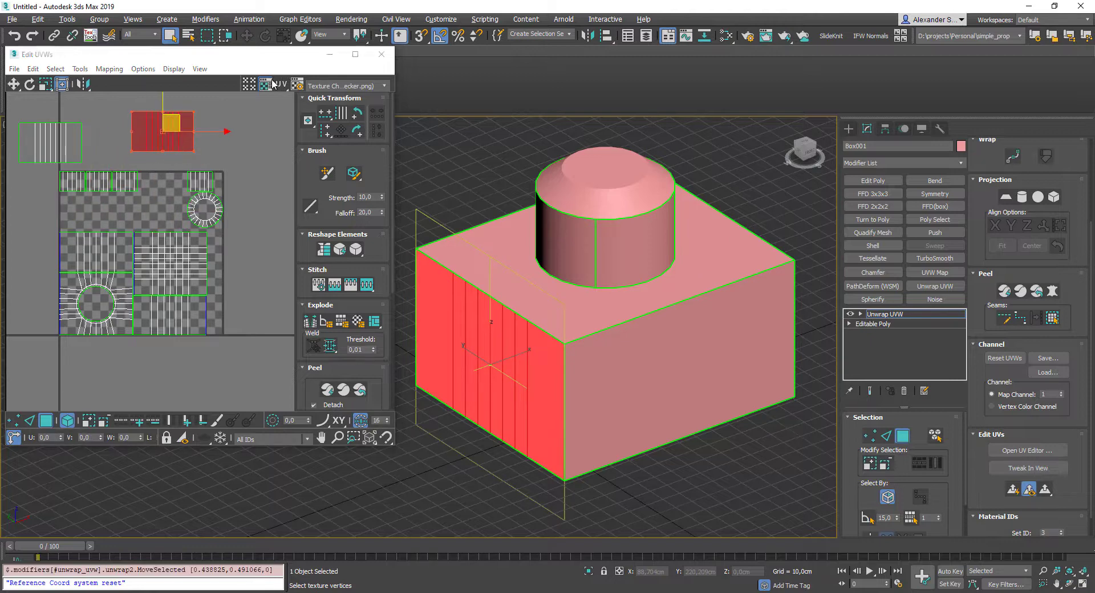
click(153, 203)
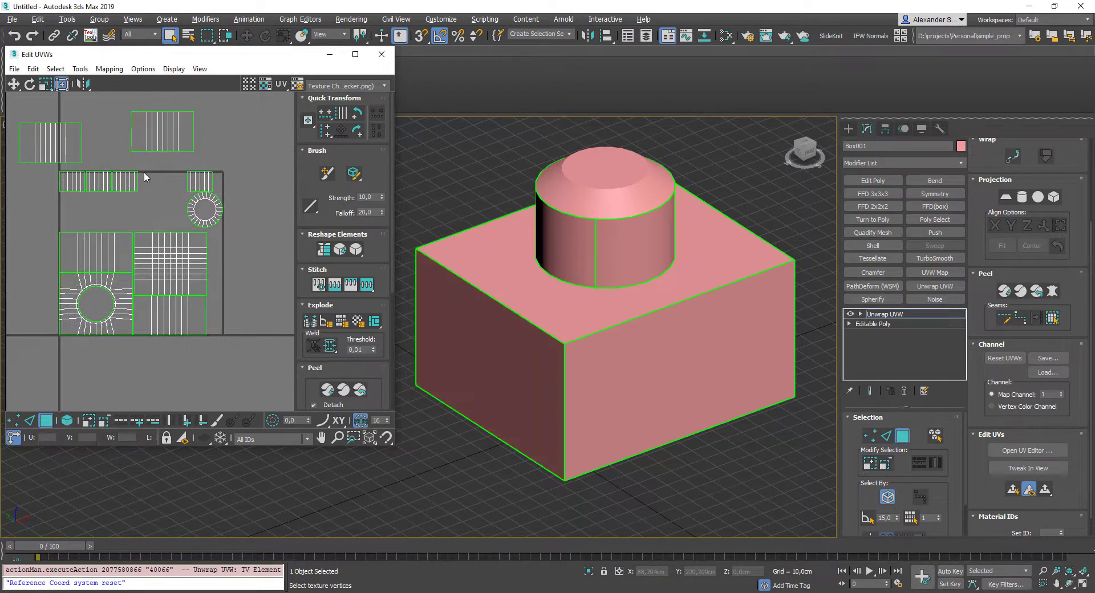
Step: Disable Select By Element UV and select individual polygons one at a time in the box-side island above the UV tile
key(alt+e)
click(140, 131)
click(159, 141)
click(159, 140)
click(138, 142)
click(170, 140)
click(183, 141)
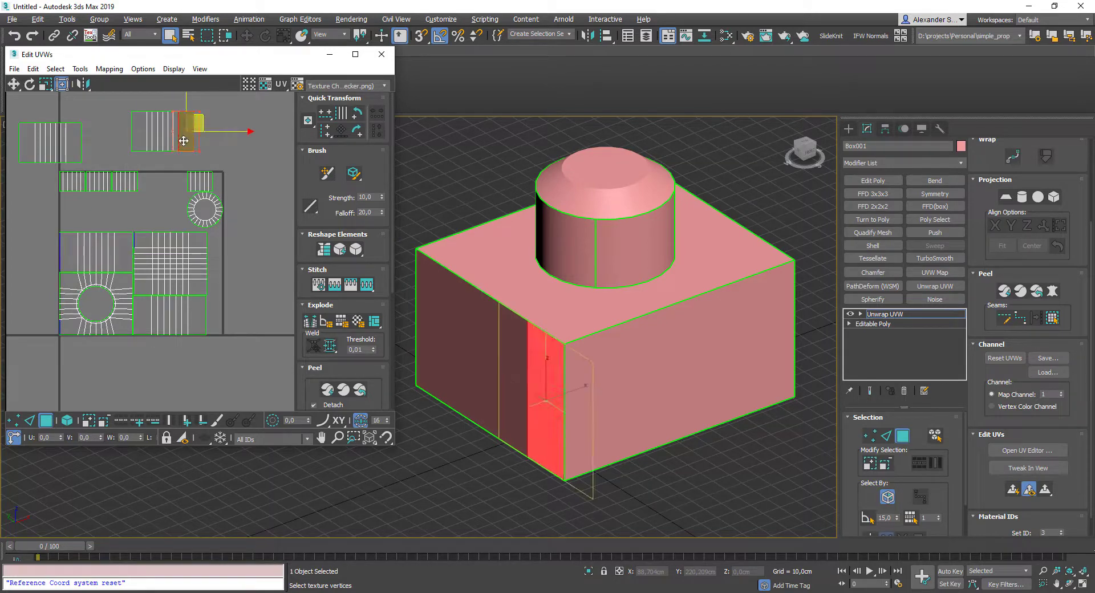
Step: Offset the upper-right corner vertex of the gridded box island outward in U, then select its right edge loop and align it vertically
scroll(199, 305, up, 3)
key(1)
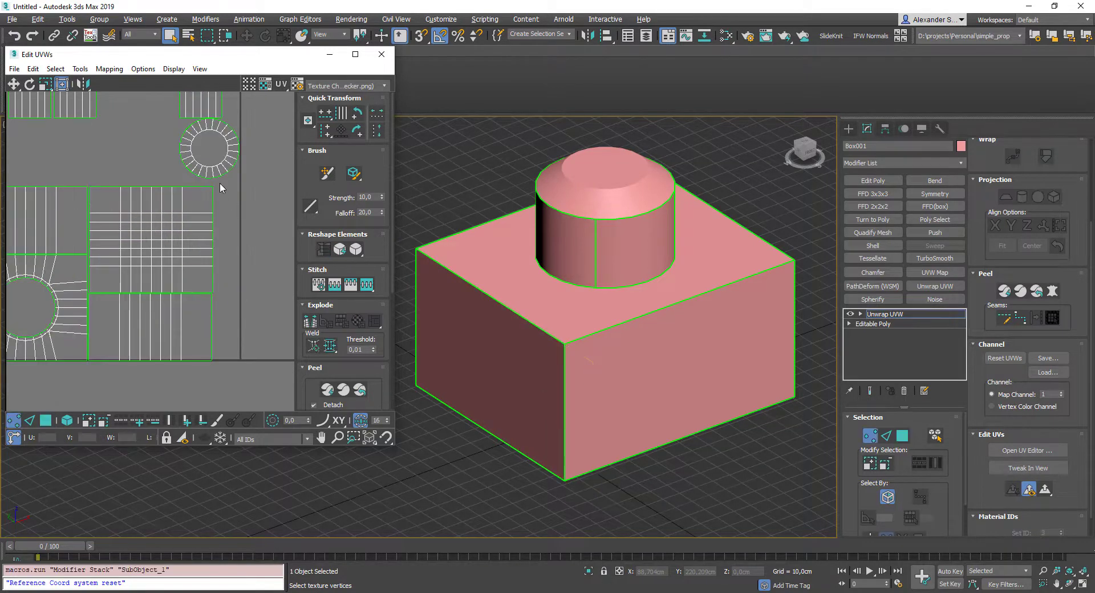
drag(211, 188, 270, 187)
key(2)
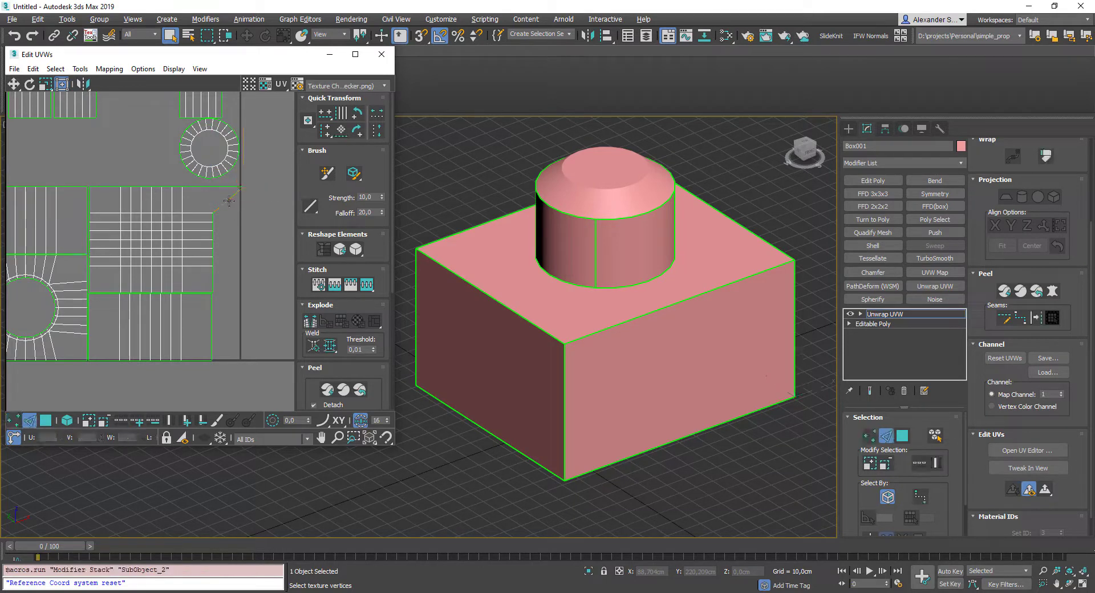
click(229, 200)
double_click(229, 200)
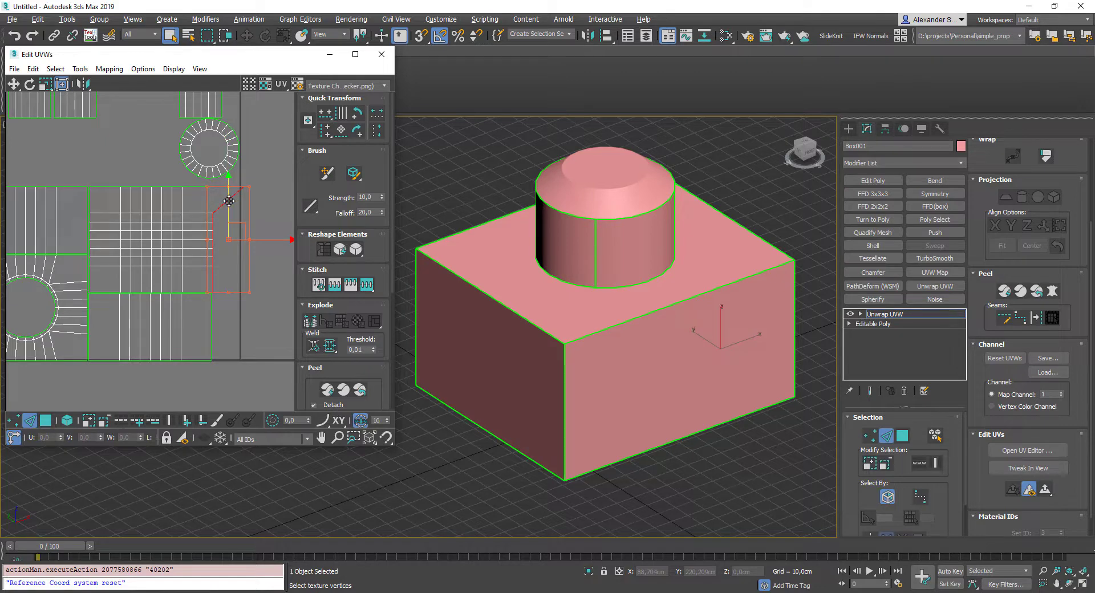
key(v)
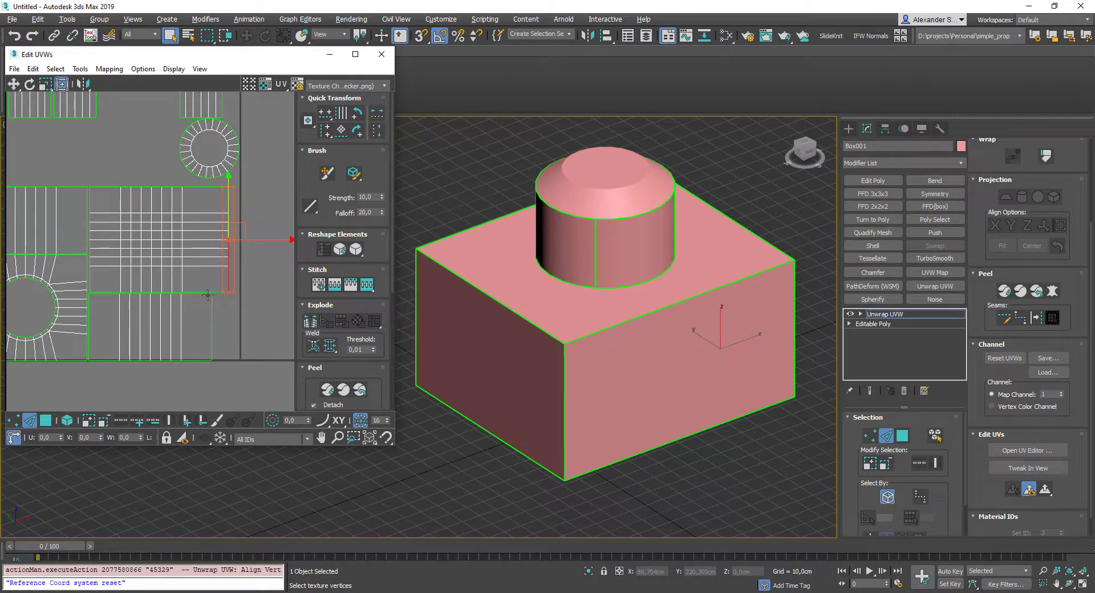
Step: Move the lower-right corner vertex of the bottom box-side island -0.142 in V, then select its bottom edge loop and align it horizontally
key(1)
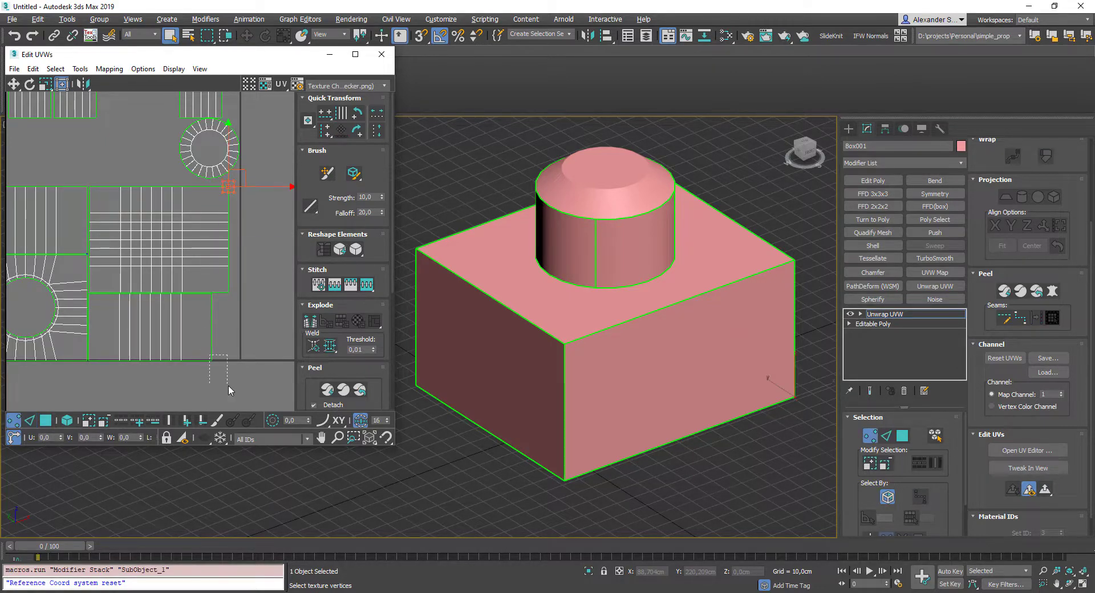
drag(228, 384, 229, 385)
drag(211, 327, 212, 366)
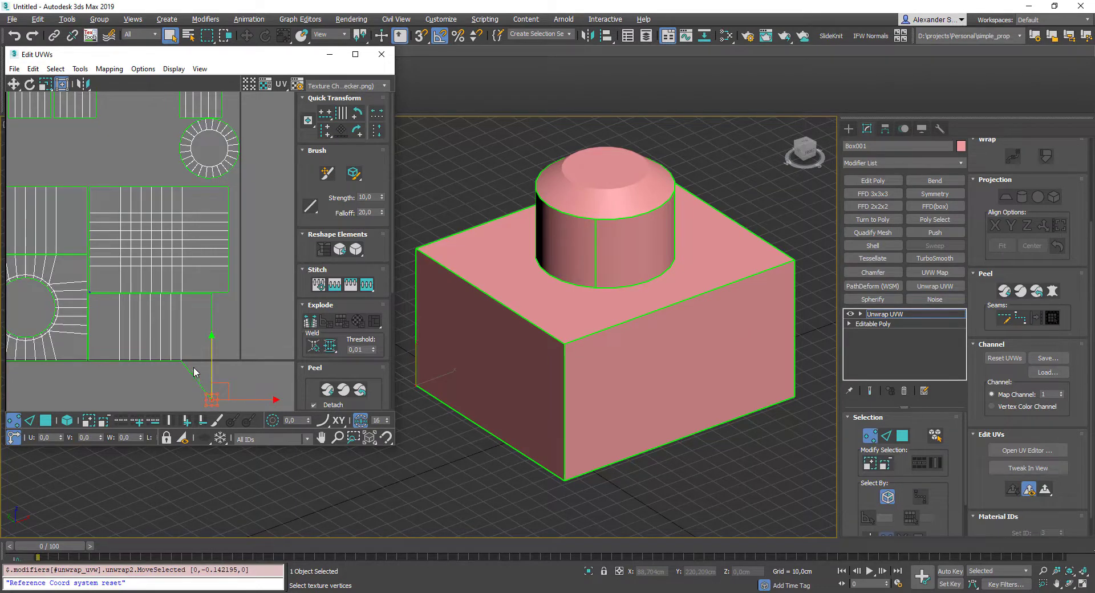
key(2)
click(198, 383)
key(alt+l)
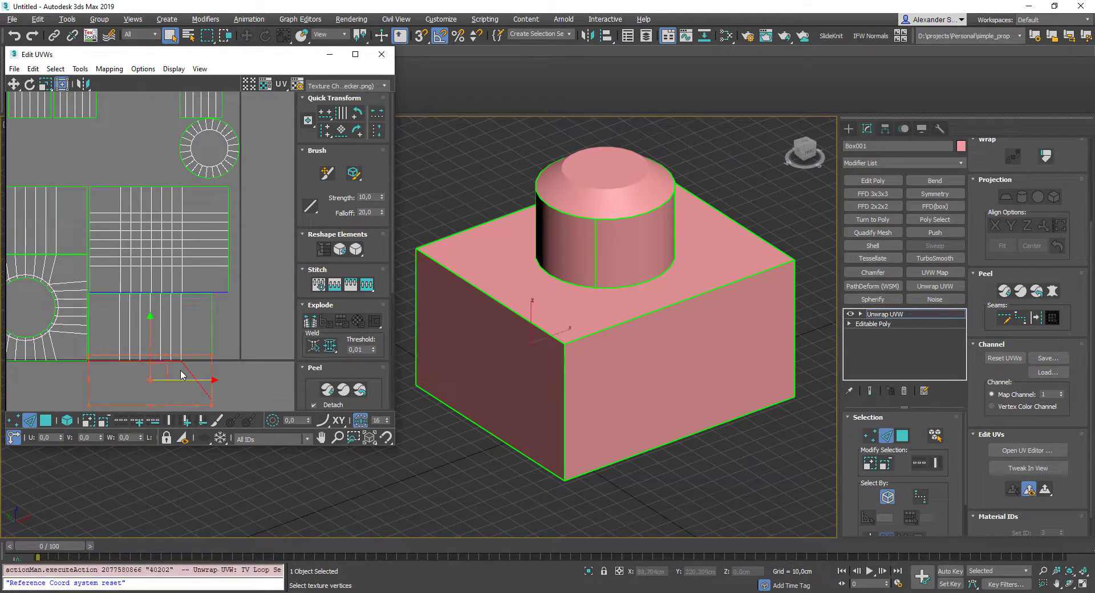
key(shift+h)
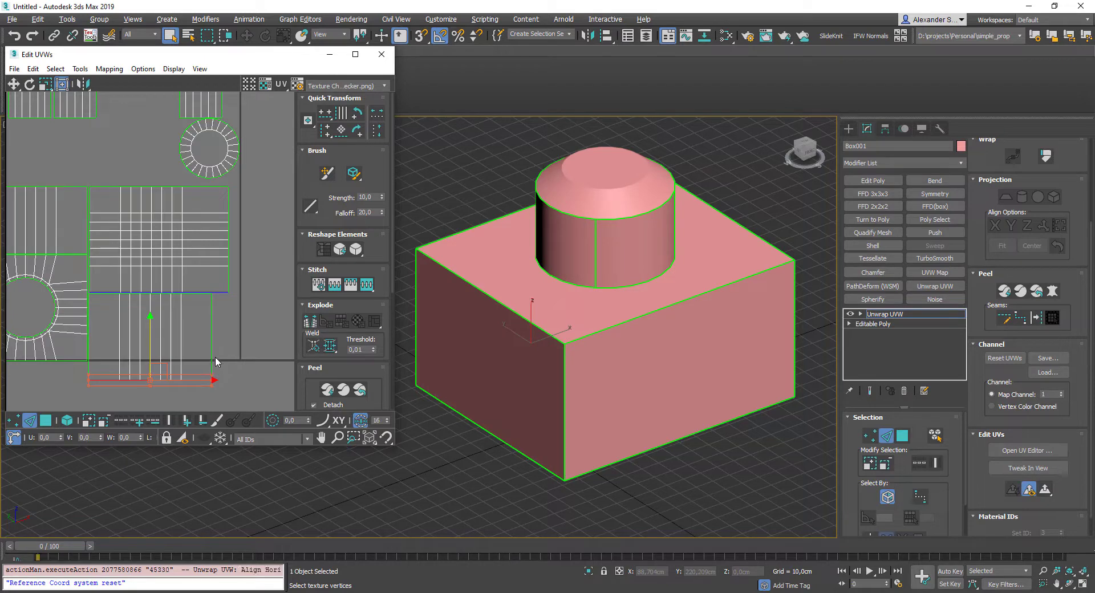
Step: Select the vertical seam edge on the front of the knob's cylinder and stitch the UV islands sharing it
click(597, 241)
middle_drag(142, 200, 171, 285)
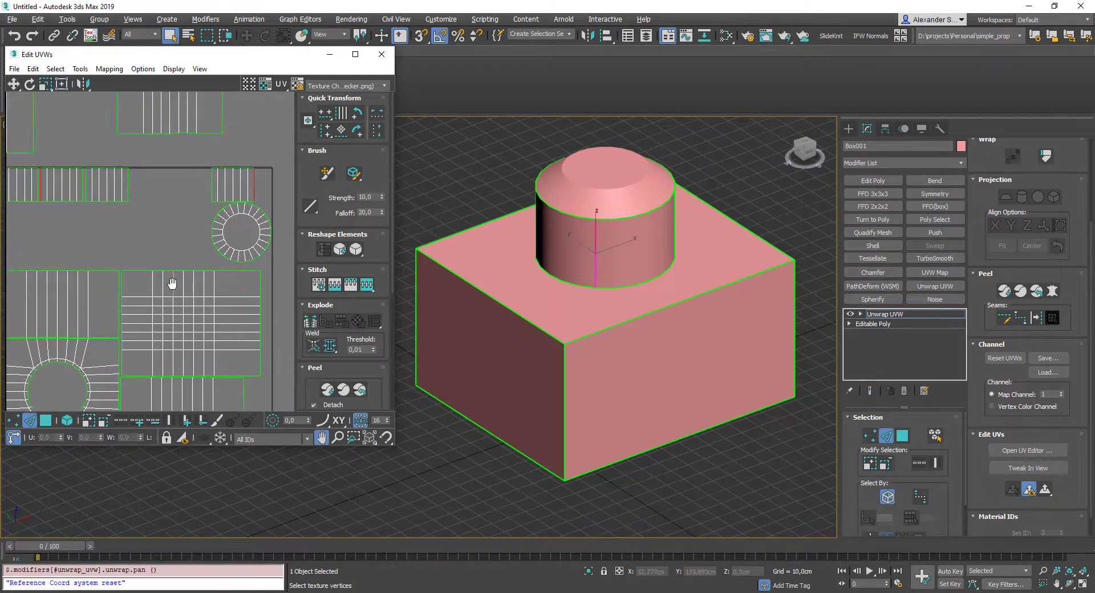
scroll(168, 278, down, 3)
scroll(119, 236, up, 3)
middle_drag(191, 234, 74, 222)
scroll(186, 203, up, 2)
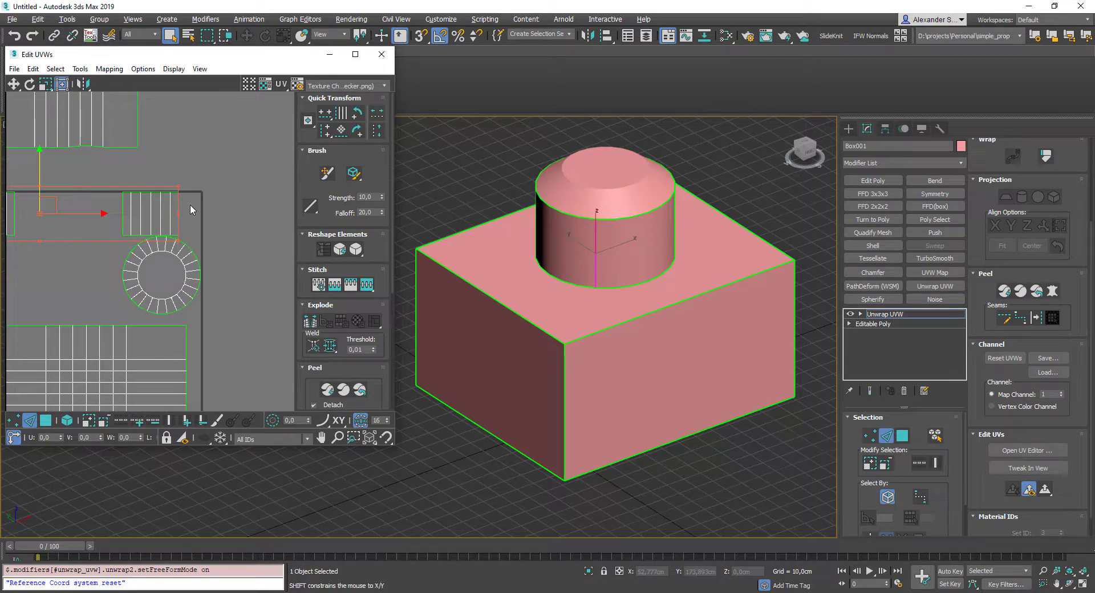
key(ctrl+w)
Step: Stitch the remaining knob side islands along their shared vertical edges into one continuous strip
scroll(125, 211, down, 2)
middle_drag(109, 217, 292, 218)
click(221, 206)
key(ctrl+w)
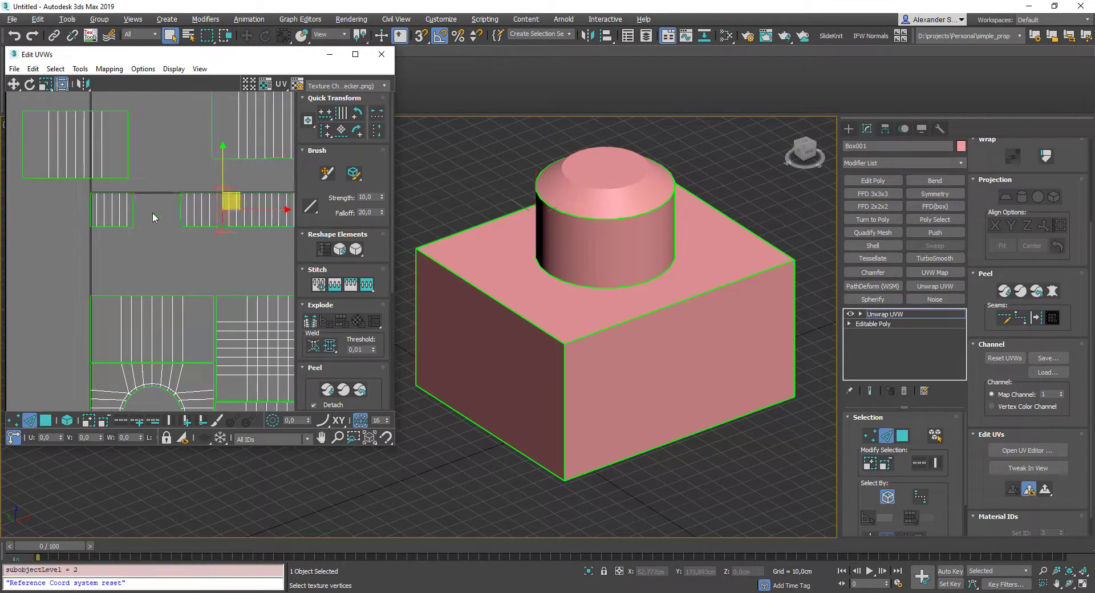
scroll(154, 217, up, 1)
click(188, 206)
key(ctrl+w)
scroll(118, 220, down, 2)
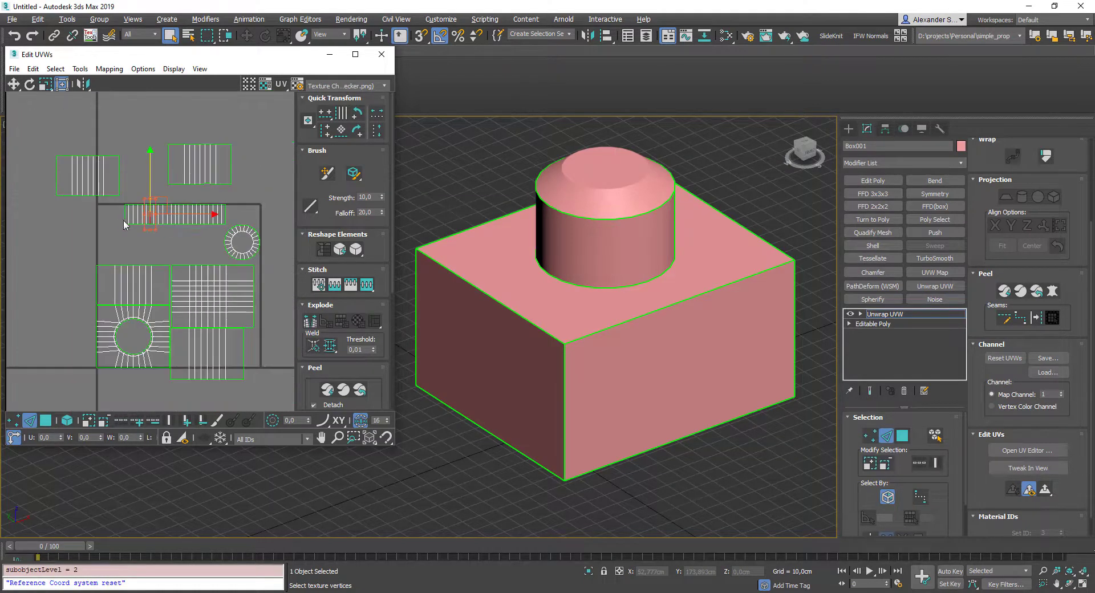
Step: Enable element selection in polygon mode, select the whole stitched knob strip and inspect its faces on the model
key(3)
click(214, 215)
key(5)
click(188, 217)
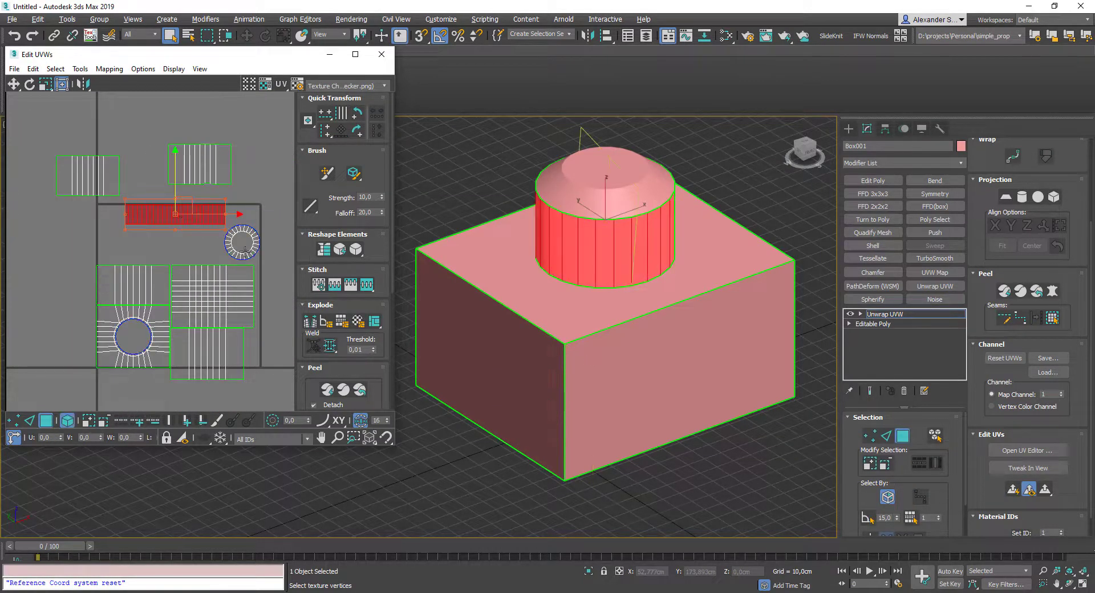
alt+middle_drag(462, 276, 567, 275)
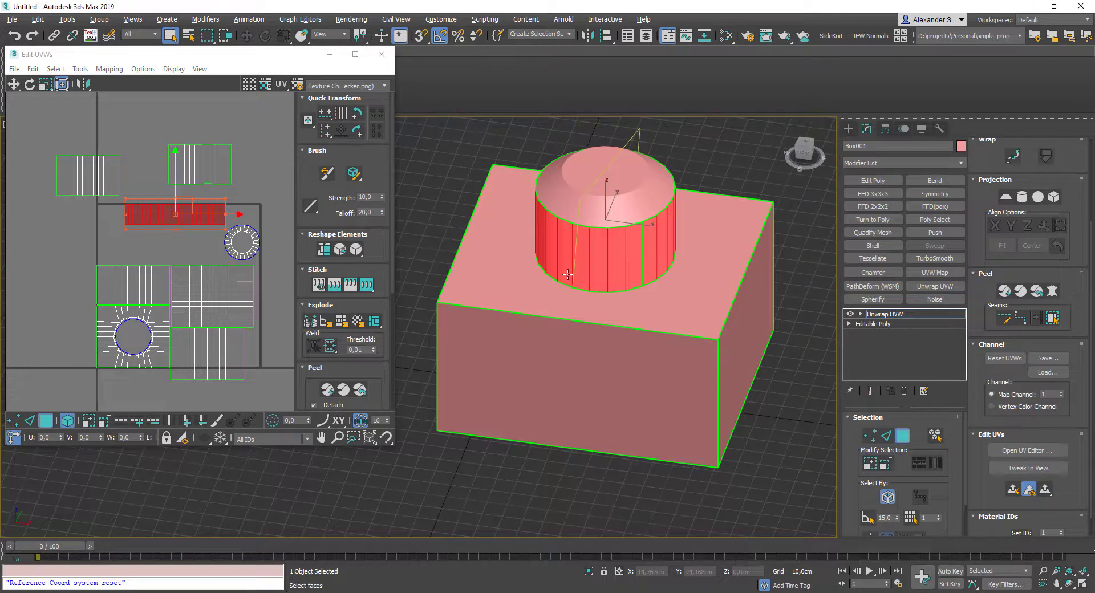